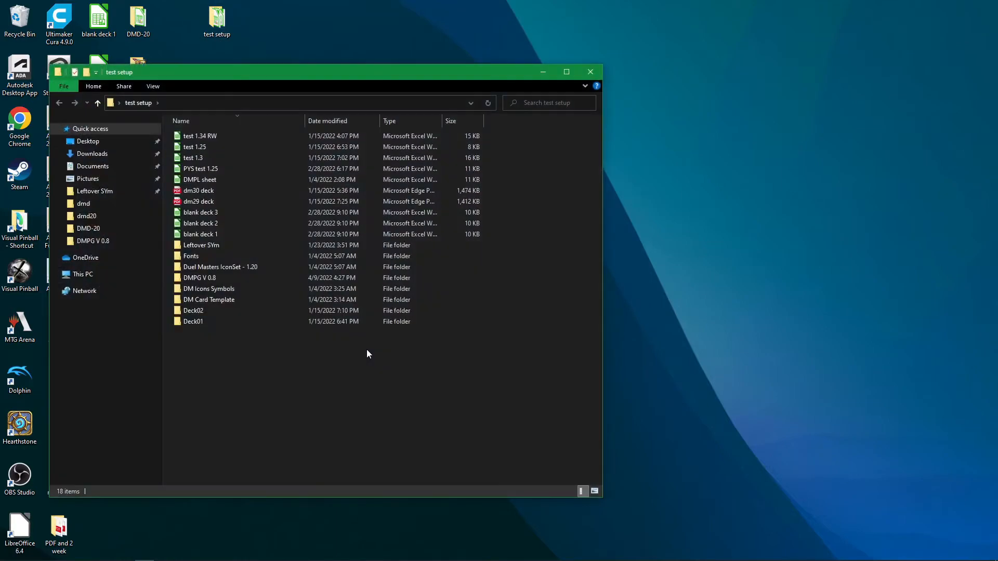
# Step: Open the dm29 deck PDF from the test setup folder, review its card pages, and close it
pyautogui.doubleClick(218, 203)
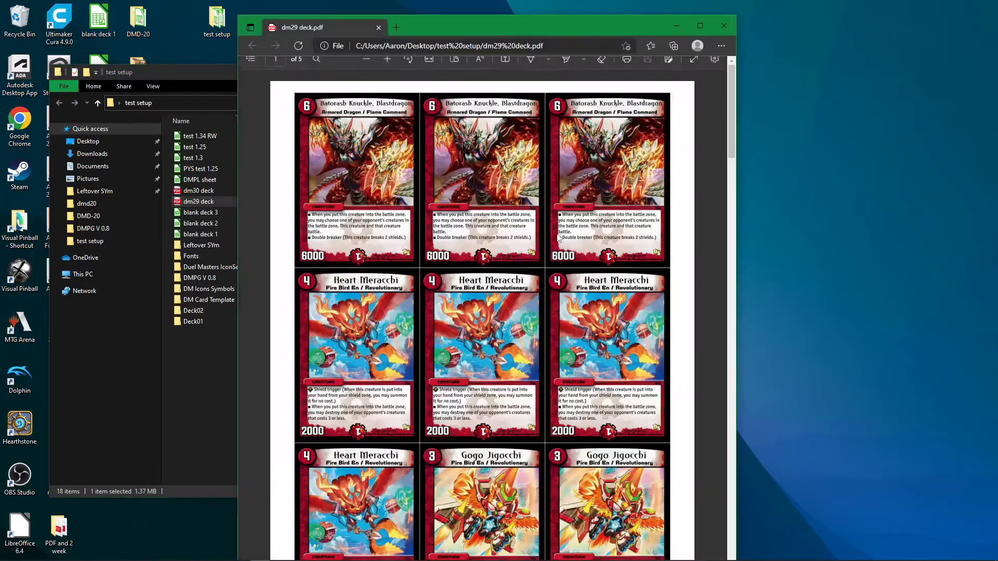
pyautogui.scroll(-10, 443, 220)
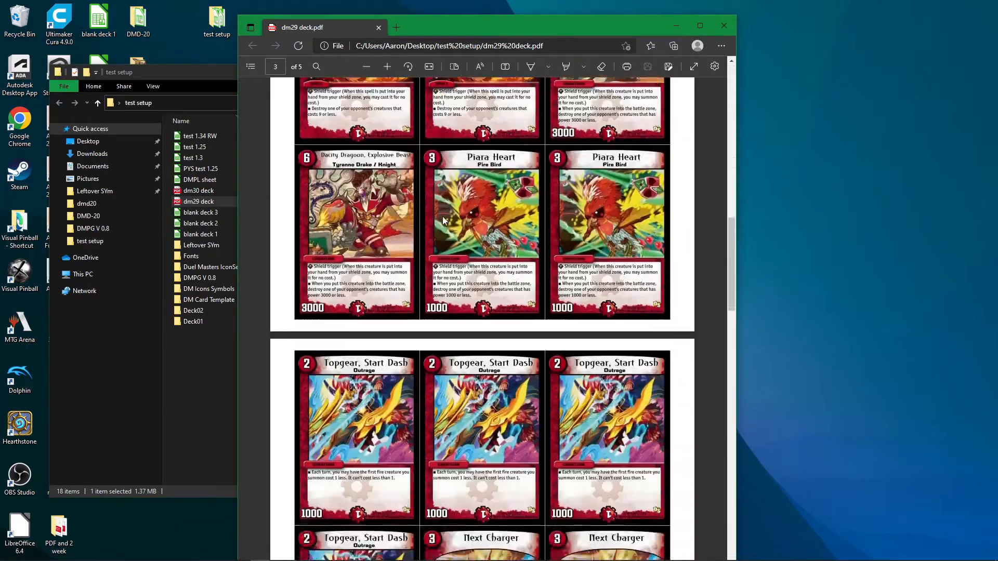
pyautogui.scroll(-20, 443, 221)
pyautogui.scroll(15, 451, 226)
pyautogui.scroll(15, 451, 227)
pyautogui.scroll(-15, 458, 231)
pyautogui.scroll(-20, 457, 232)
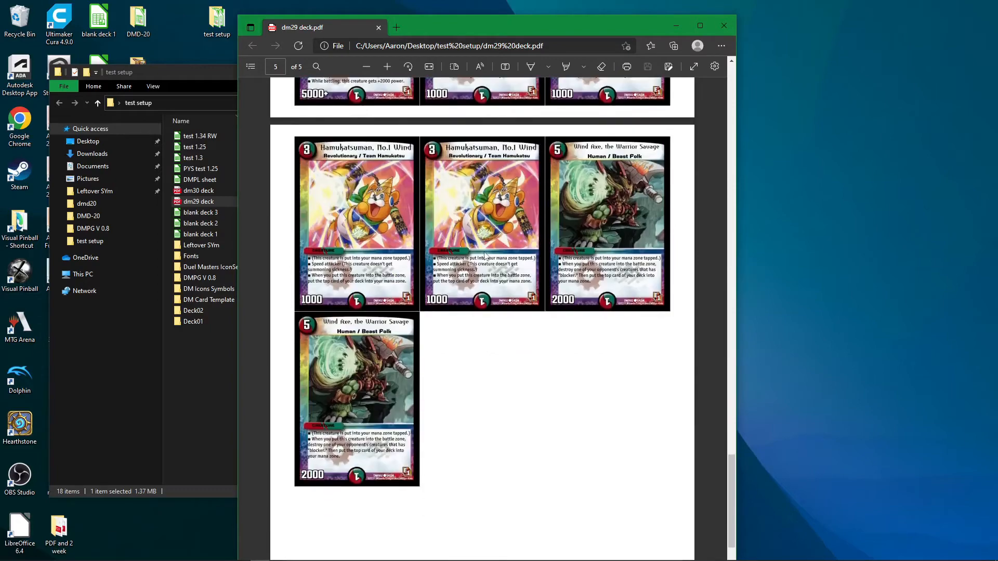
pyautogui.click(724, 26)
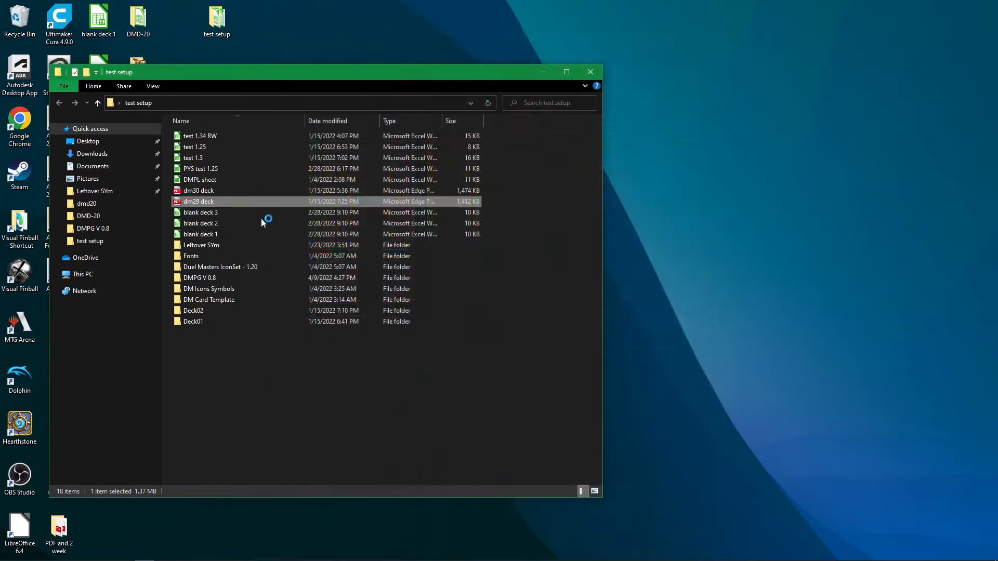
# Step: Open the dm30 deck PDF, review its card pages, and close it
pyautogui.doubleClick(238, 190)
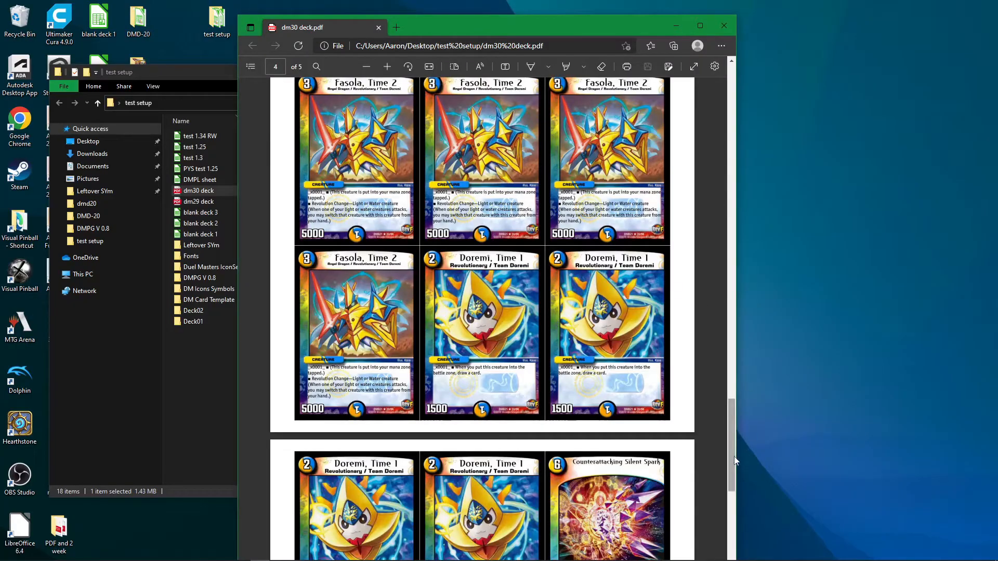
pyautogui.moveTo(735, 461); pyautogui.dragTo(700, 103)
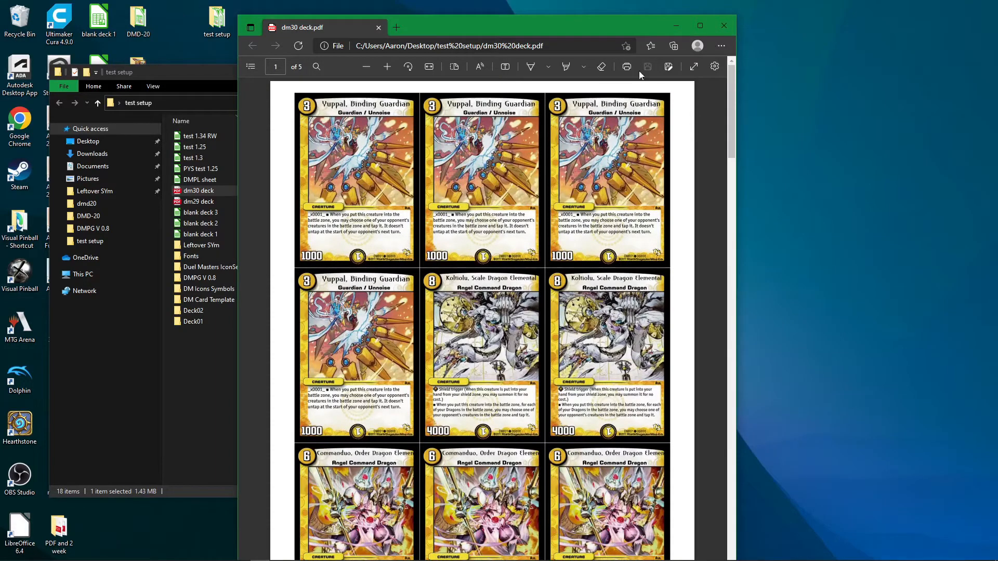
pyautogui.moveTo(734, 136); pyautogui.dragTo(745, 14)
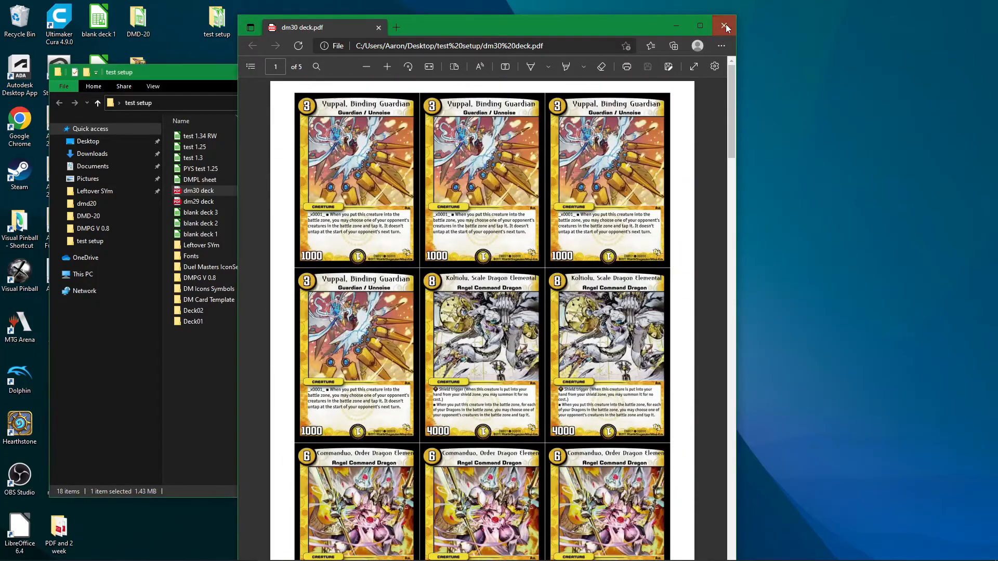
pyautogui.click(724, 26)
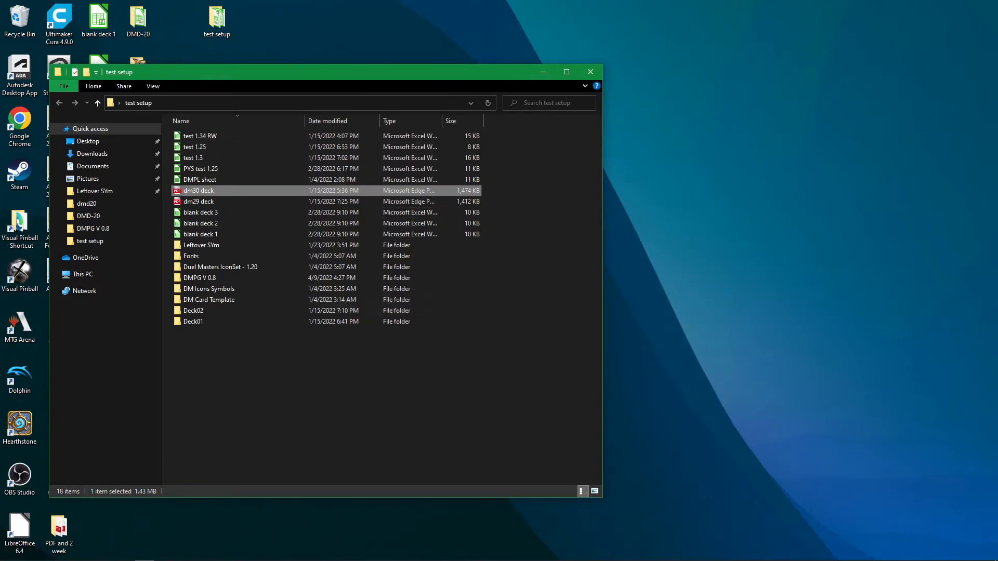
# Step: Switch to the Chrome window with the Duel Masters Wiki and examine the Ballom Quake, Lord of Demons card page
pyautogui.moveTo(224, 546)
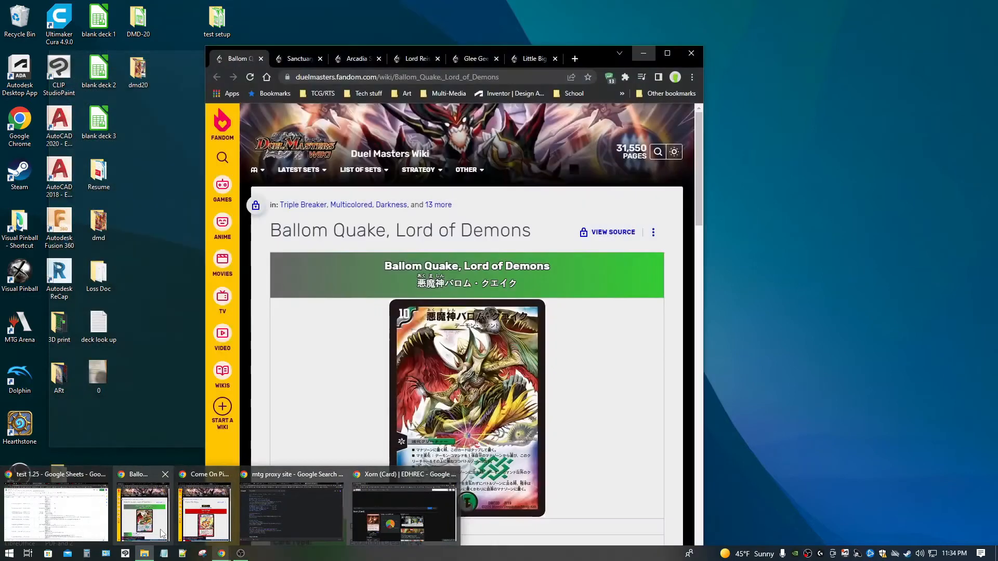
pyautogui.click(143, 515)
pyautogui.moveTo(593, 64); pyautogui.dragTo(518, 21)
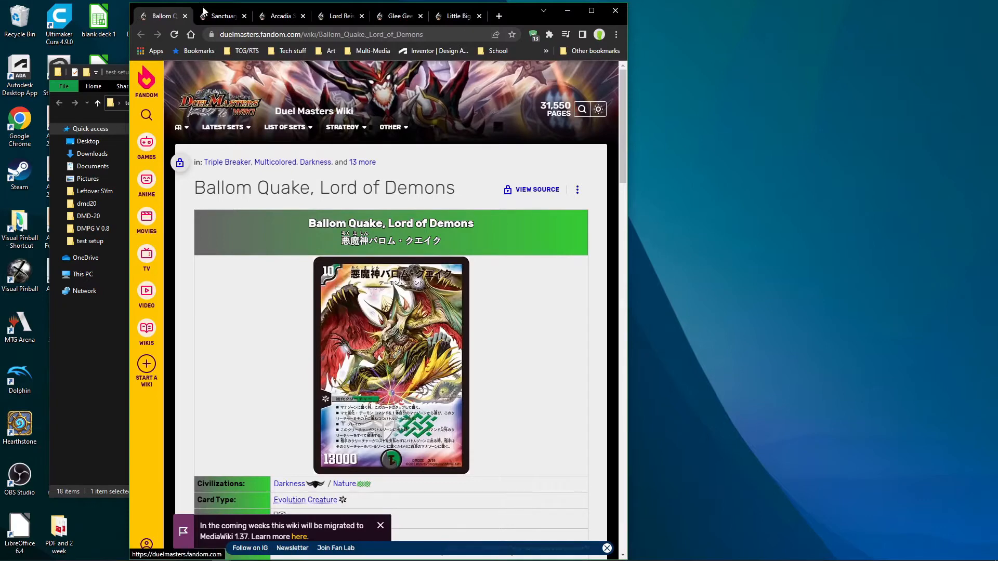
pyautogui.scroll(-1, 319, 388)
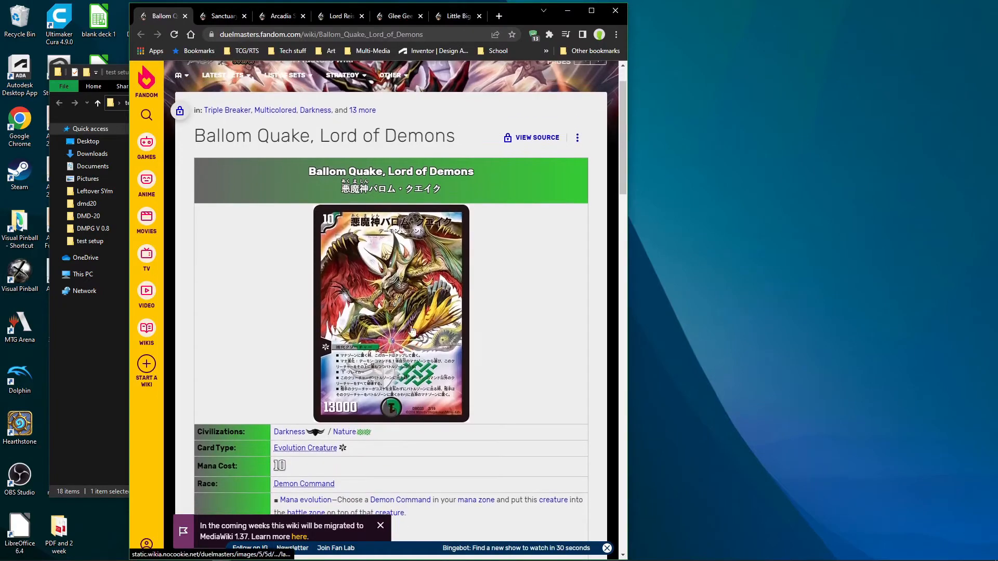
pyautogui.scroll(-2, 391, 334)
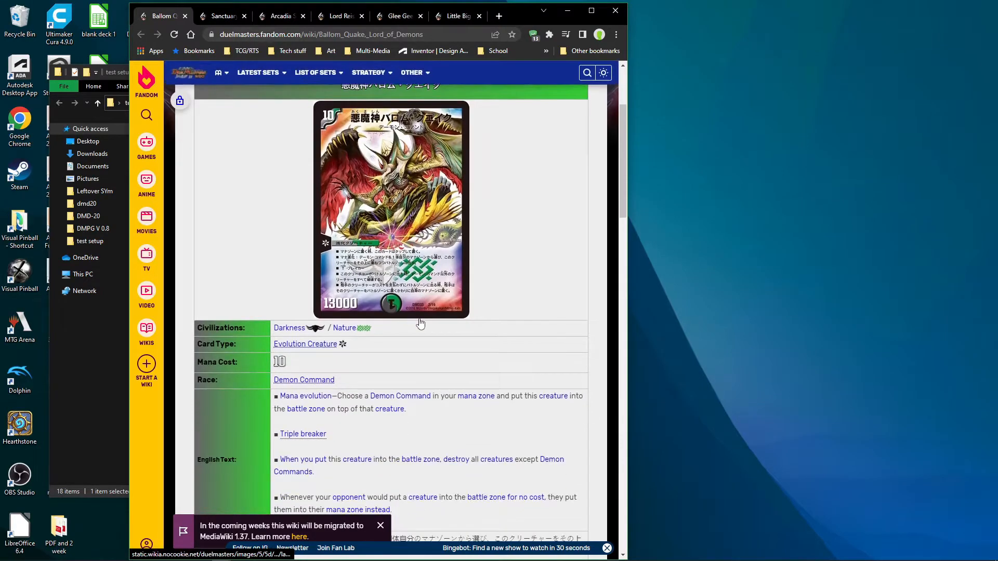
# Step: Examine the wiki pages for Sanctuary of the Mother, Arcadia Spark, and Lord Reis, Wisdom Elemental
pyautogui.click(229, 16)
pyautogui.scroll(-3, 455, 302)
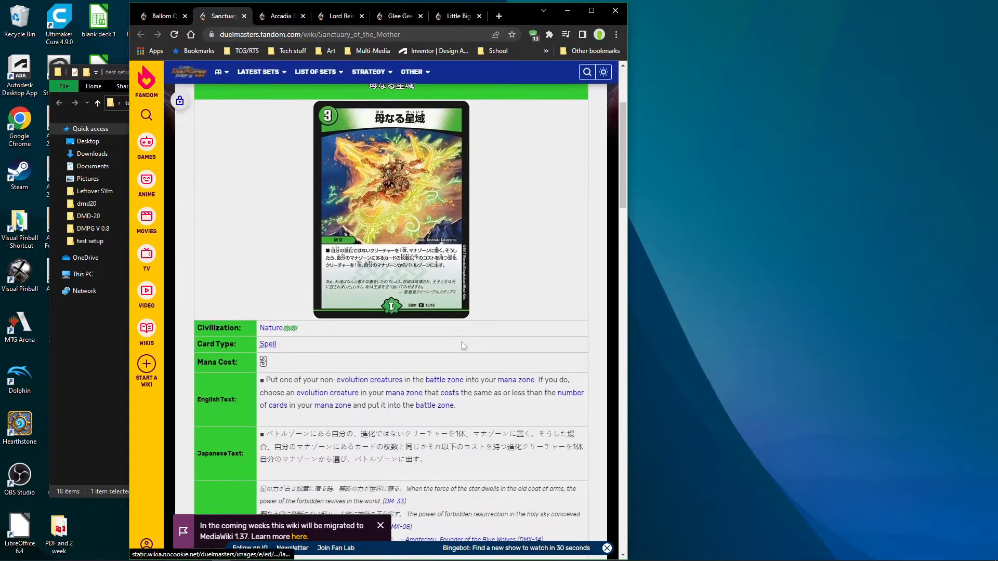
pyautogui.click(265, 17)
pyautogui.scroll(-3, 412, 354)
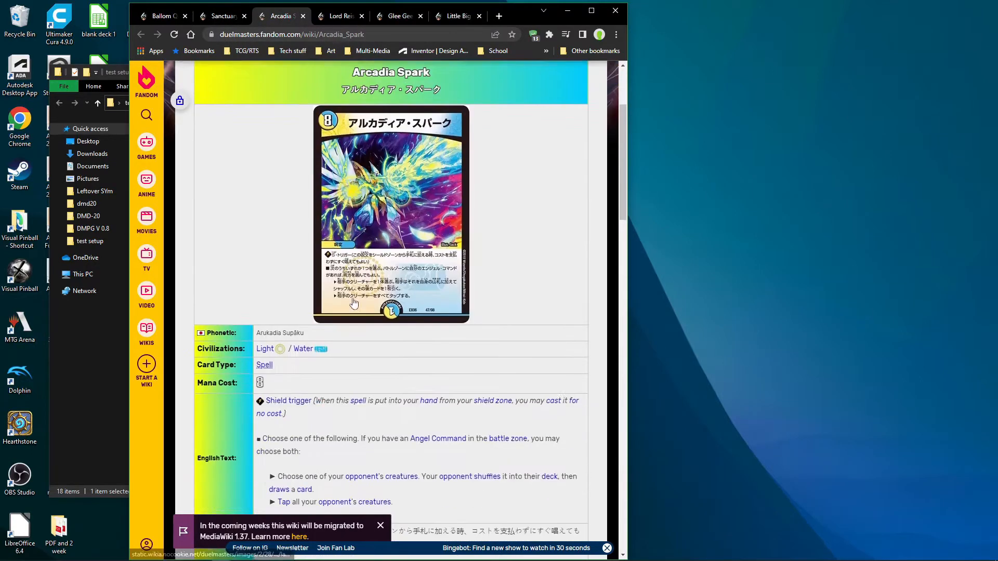
pyautogui.click(338, 16)
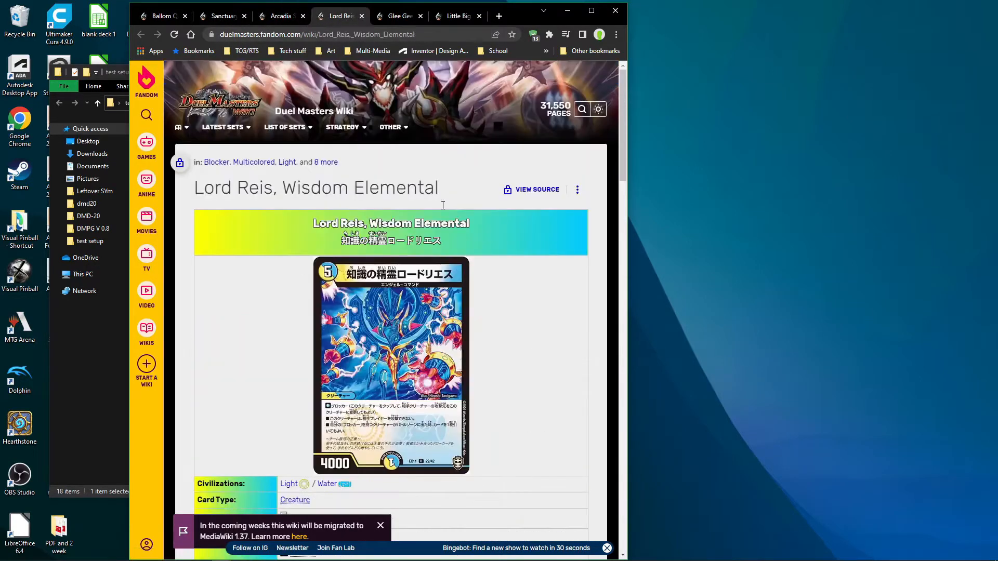
pyautogui.scroll(-3, 390, 260)
# Step: Examine the Glee Gee Horn and Little Big Horn card pages, and return to the English text of Ballom Quake
pyautogui.click(383, 19)
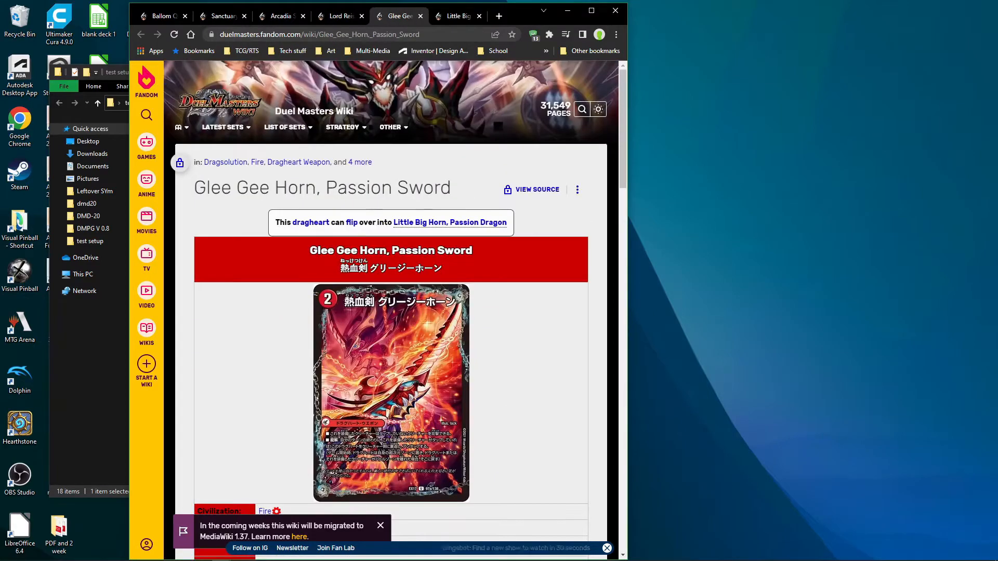
pyautogui.scroll(-3, 401, 260)
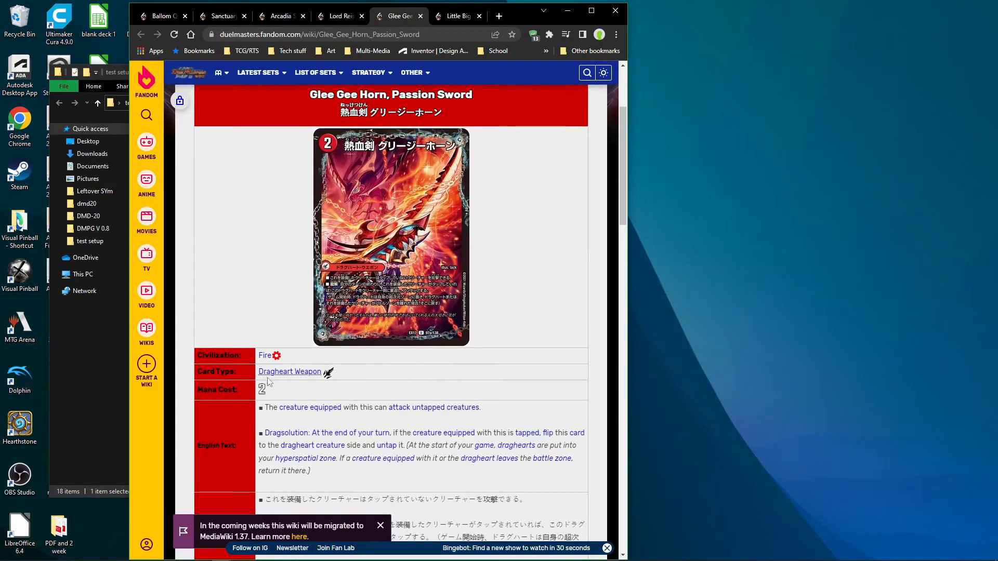
pyautogui.click(438, 20)
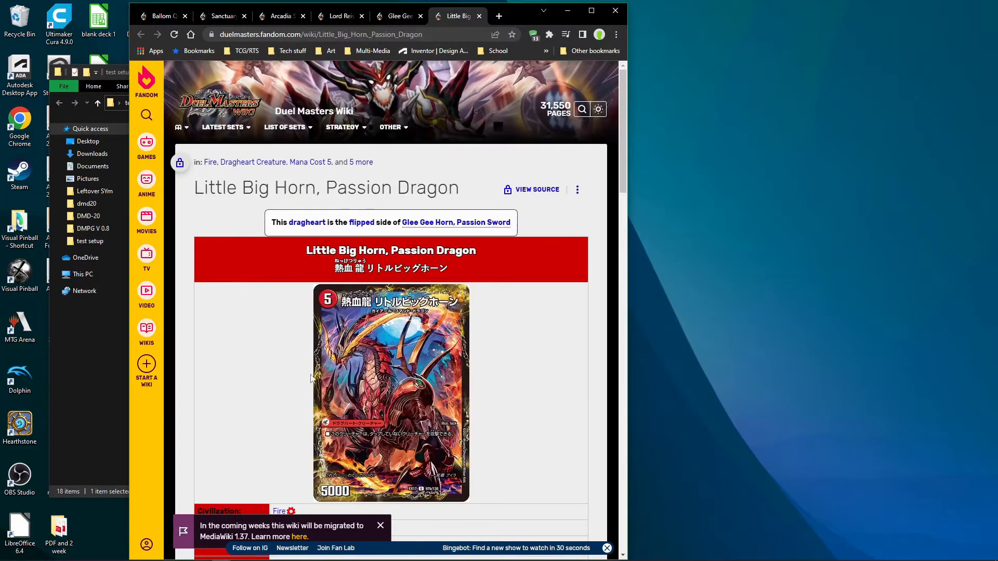
pyautogui.scroll(-3, 389, 260)
pyautogui.click(154, 19)
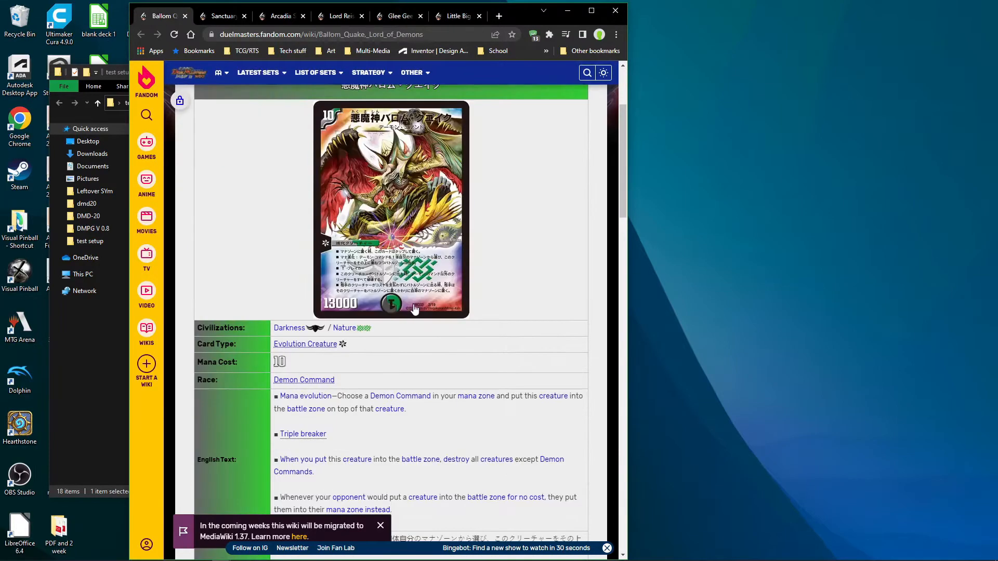
pyautogui.scroll(-5, 390, 312)
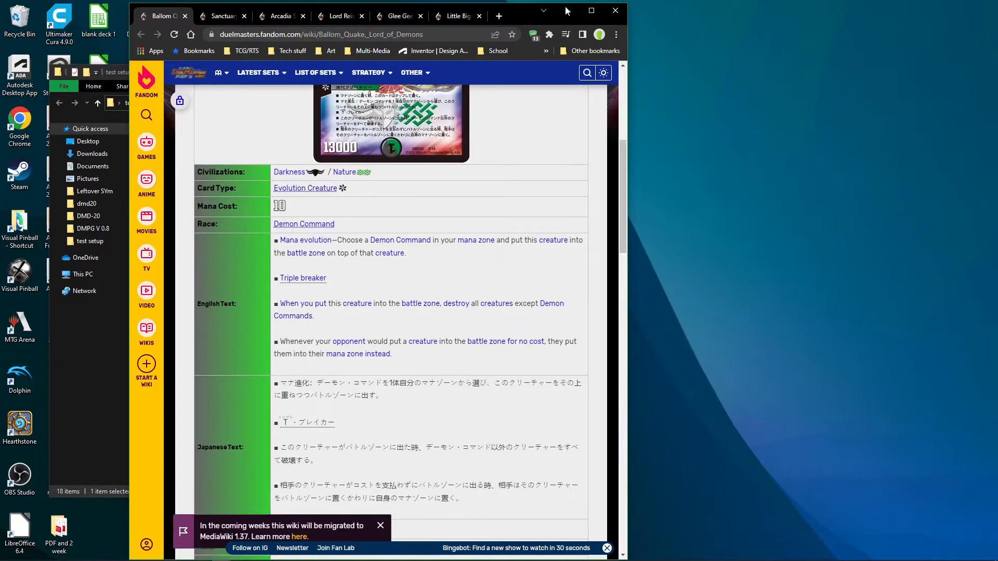
# Step: Minimize the test setup folder, open the blank deck 1 spreadsheet, and arrange it side by side with the wiki page
pyautogui.moveTo(528, 19); pyautogui.dragTo(0, 136)
pyautogui.click(608, 5)
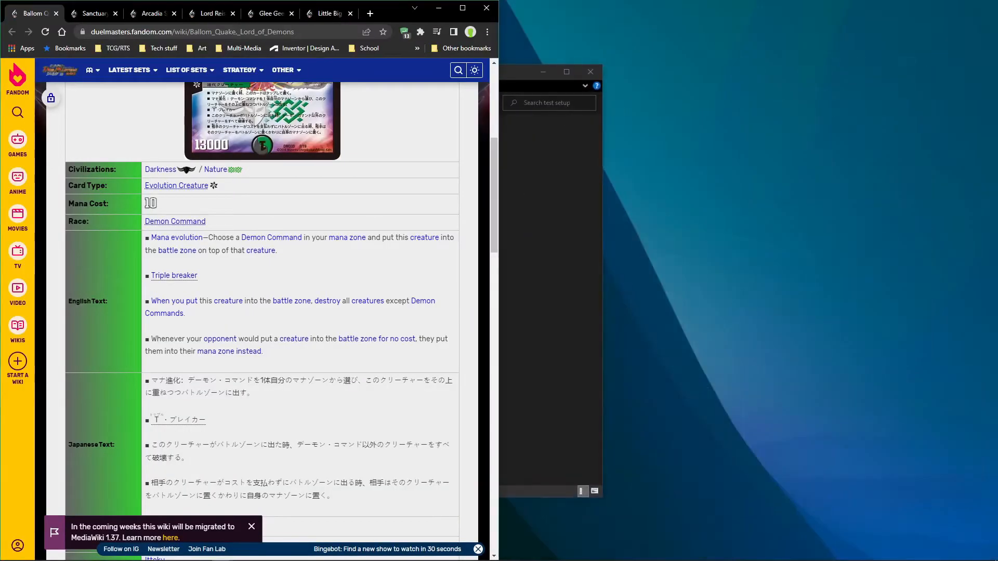
pyautogui.click(546, 146)
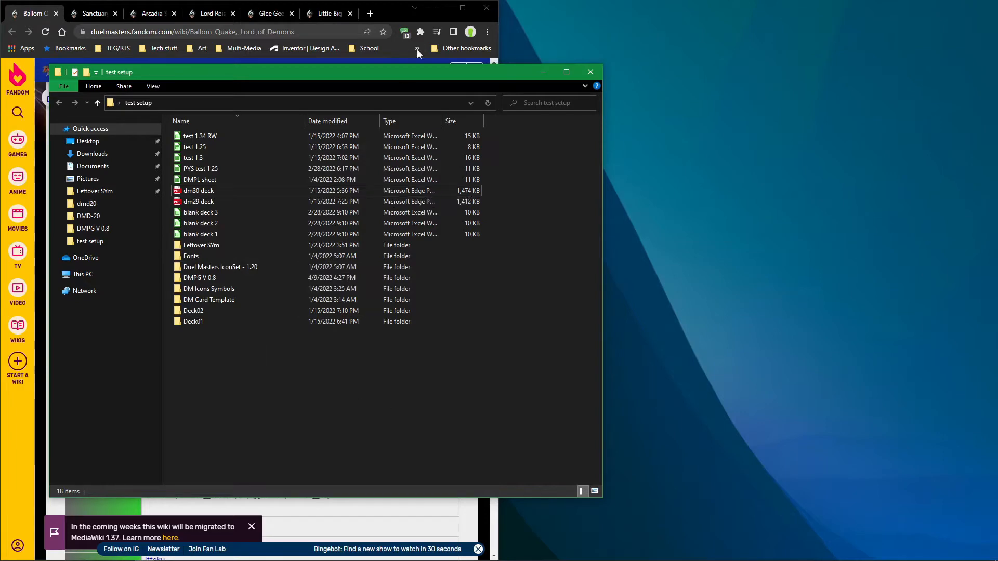
pyautogui.click(542, 72)
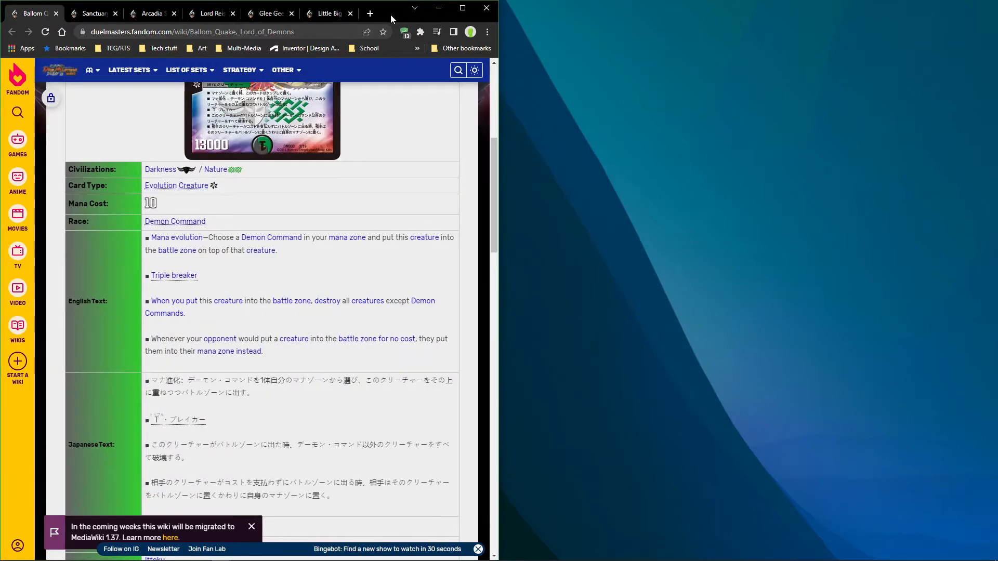
pyautogui.moveTo(391, 19); pyautogui.dragTo(682, 60)
pyautogui.doubleClick(99, 29)
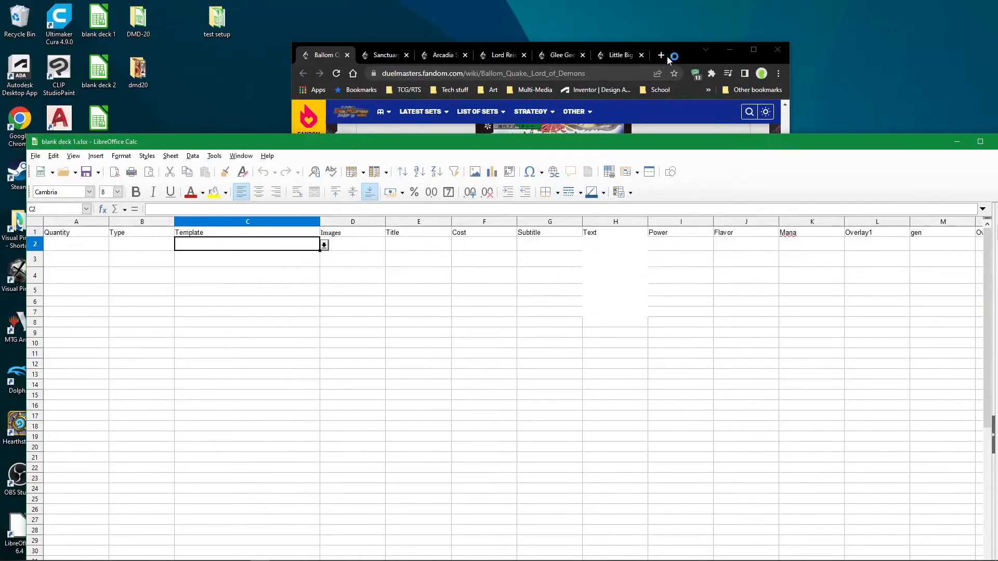
pyautogui.moveTo(669, 61); pyautogui.dragTo(1, 283)
pyautogui.click(670, 166)
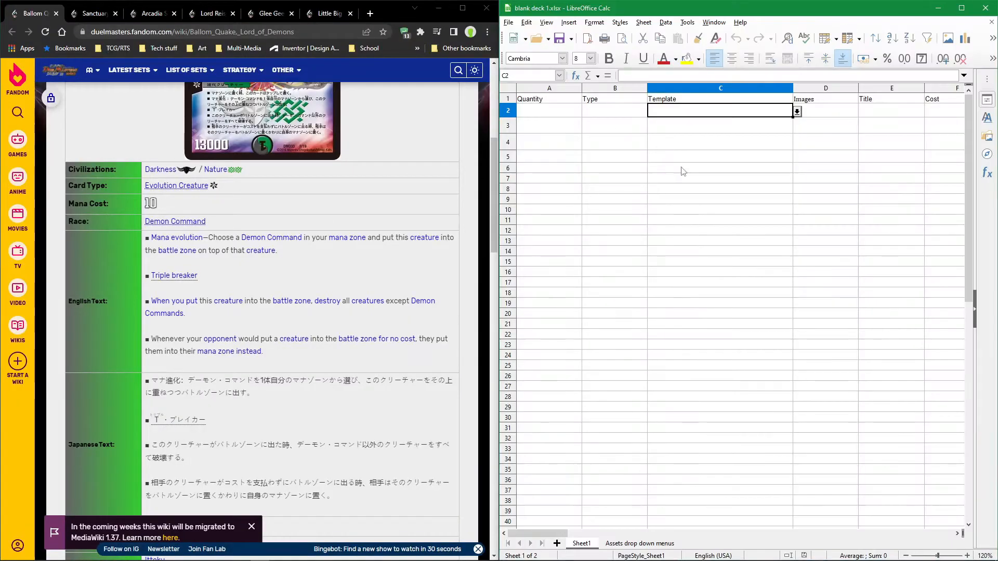
# Step: Examine the blank deck sheet's card columns, including Quantity, Type, Template, Images, Title and Cost
pyautogui.click(614, 314)
pyautogui.click(613, 189)
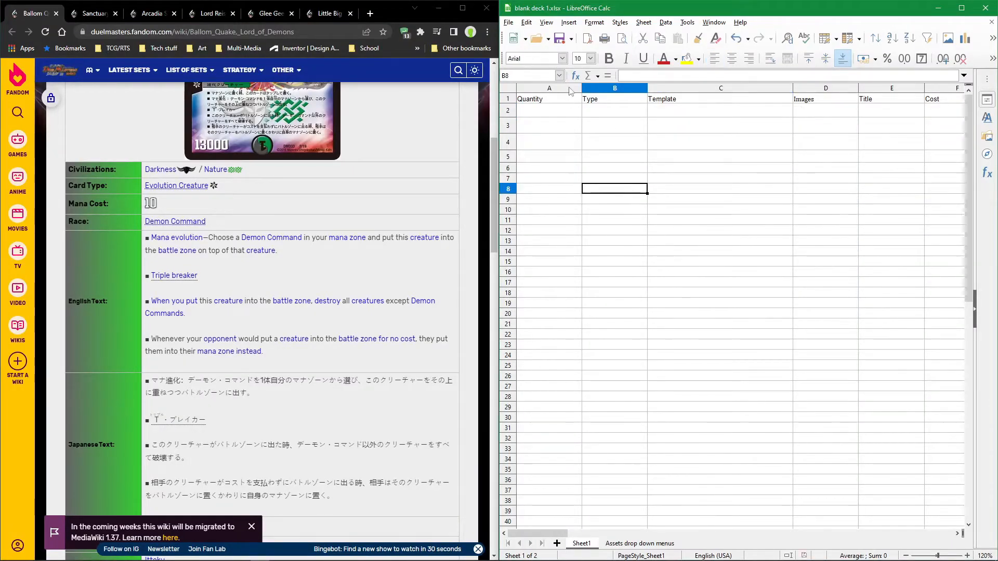
pyautogui.click(554, 112)
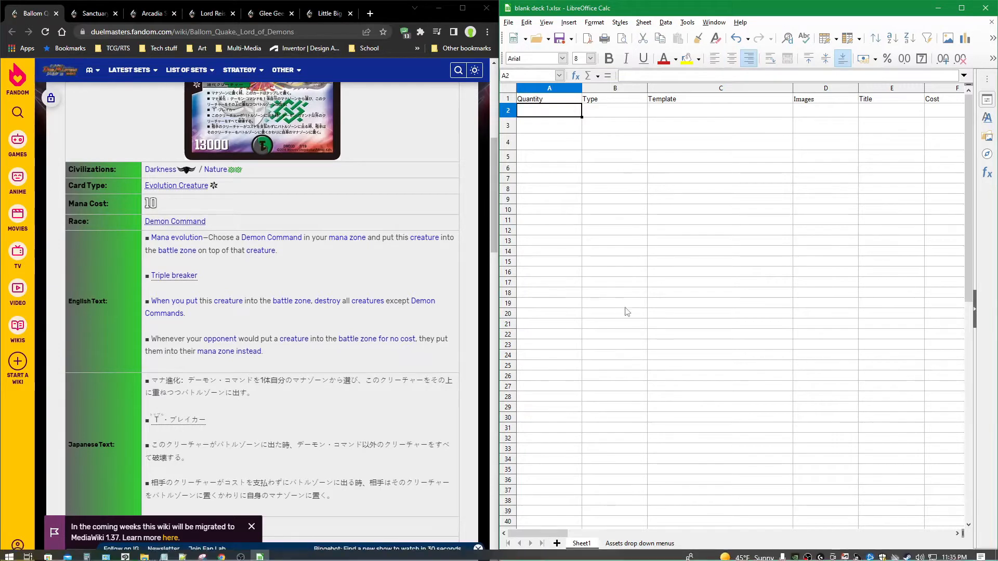
pyautogui.click(653, 106)
pyautogui.click(592, 114)
pyautogui.click(532, 116)
pyautogui.click(721, 111)
pyautogui.click(857, 108)
pyautogui.click(664, 119)
pyautogui.click(571, 117)
pyautogui.click(782, 119)
pyautogui.click(831, 117)
pyautogui.click(935, 119)
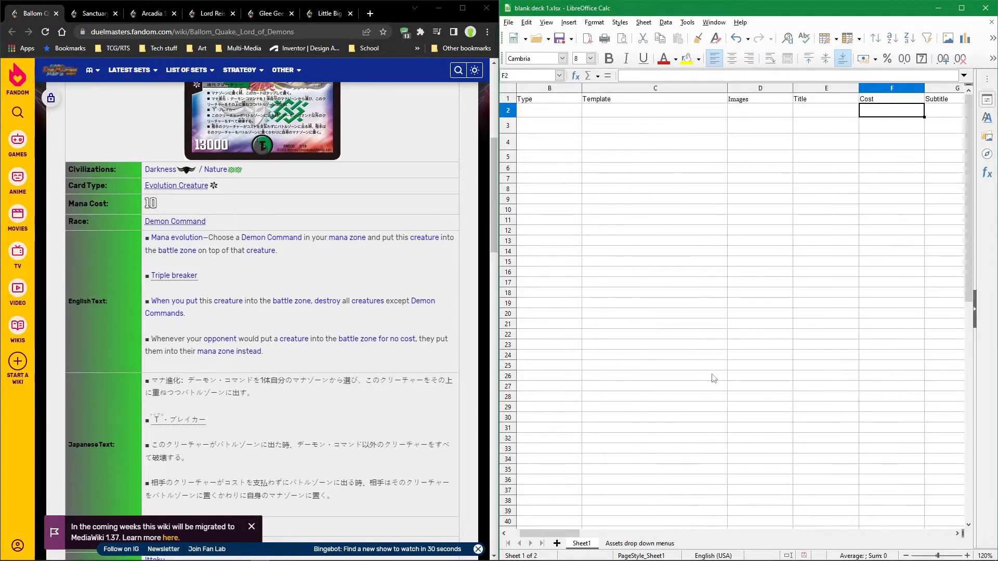
pyautogui.moveTo(550, 534); pyautogui.dragTo(515, 511)
# Step: Examine the Template choices offered in cell C2 and the remaining columns from Power to Overlay3
pyautogui.click(733, 110)
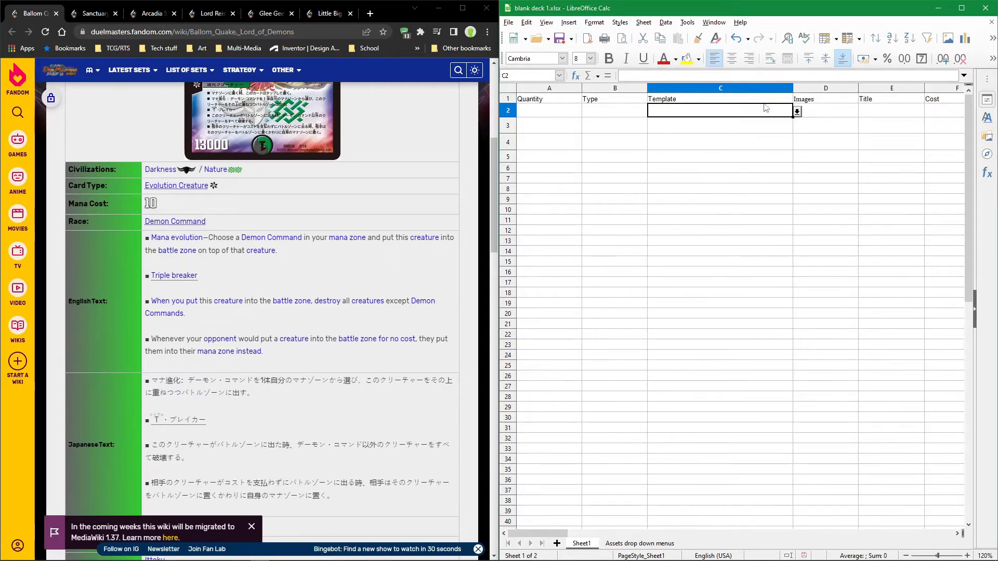
pyautogui.click(795, 116)
pyautogui.click(788, 112)
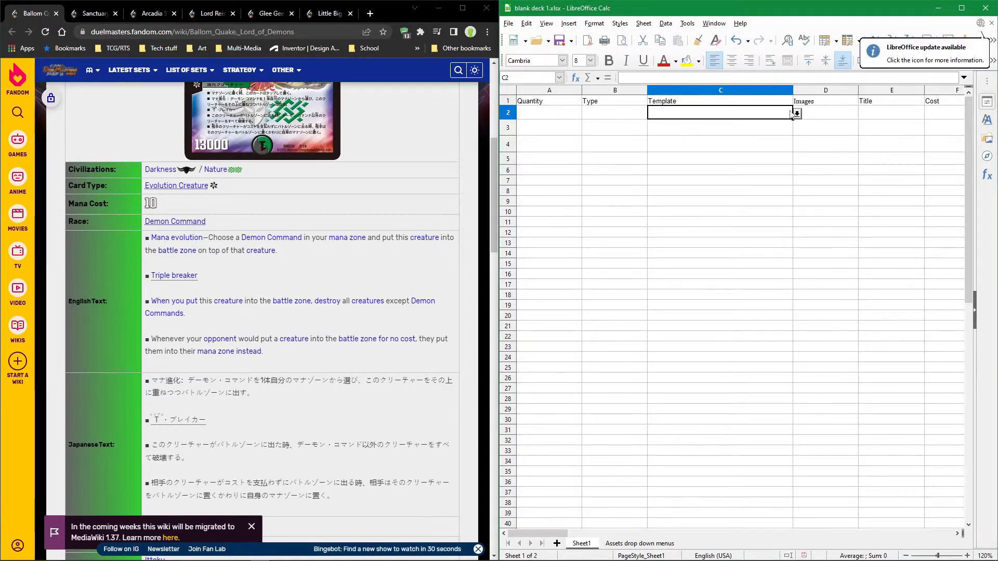
pyautogui.click(797, 112)
pyautogui.scroll(-6, 753, 186)
pyautogui.click(814, 160)
pyautogui.moveTo(554, 535); pyautogui.dragTo(651, 536)
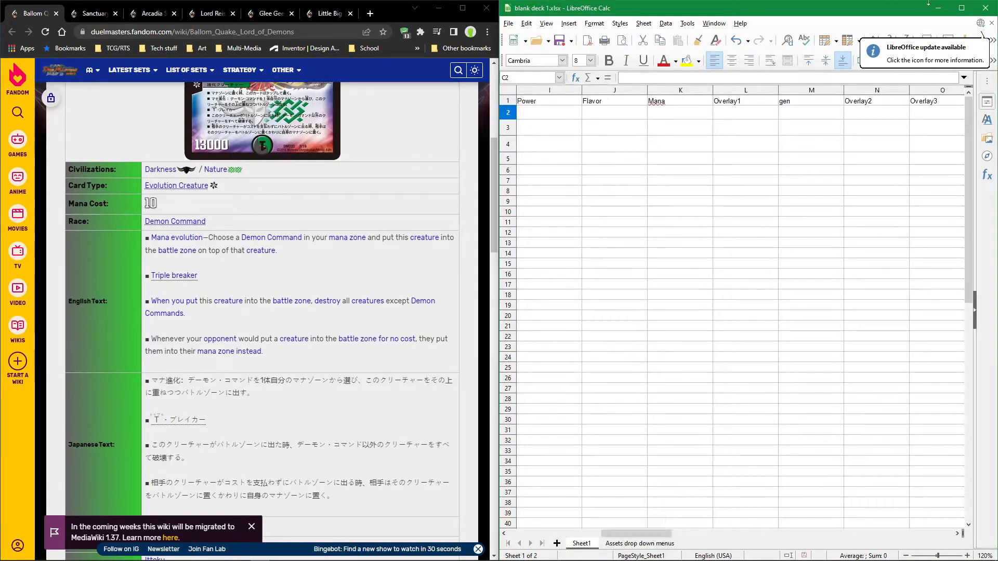
# Step: Review the filled-in DMD20 spreadsheet from the DMD-20 folder as an example, close it, and return to blank deck 1
pyautogui.click(944, 6)
pyautogui.moveTo(388, 10); pyautogui.dragTo(580, 122)
pyautogui.doubleClick(144, 22)
pyautogui.doubleClick(204, 152)
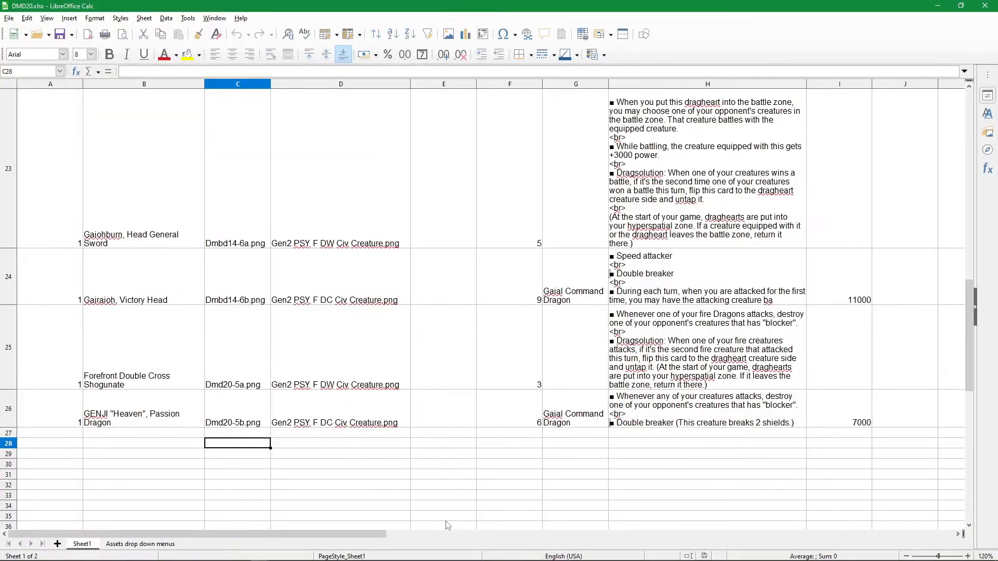
pyautogui.scroll(8, 447, 494)
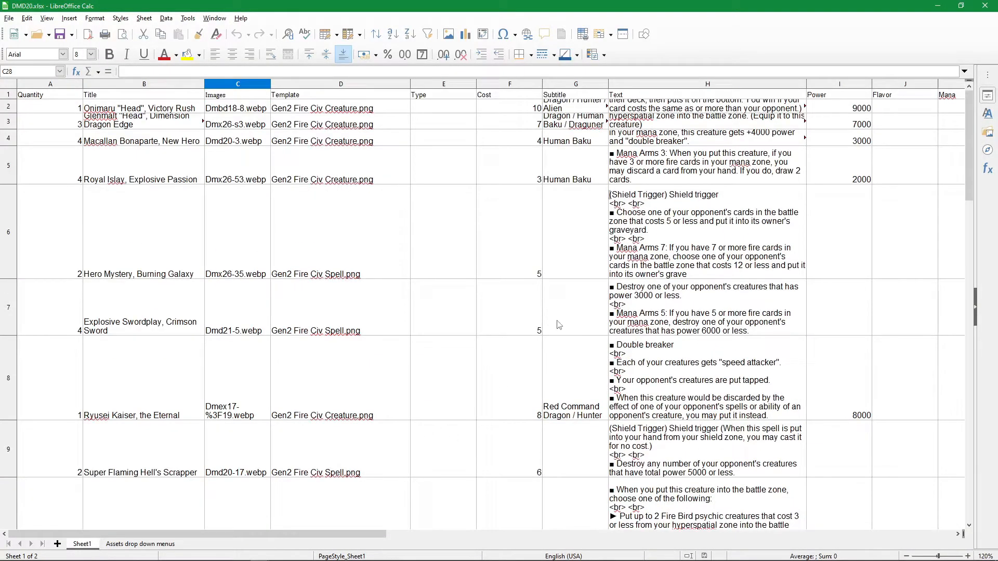
pyautogui.moveTo(353, 533); pyautogui.dragTo(320, 525)
pyautogui.moveTo(730, 8); pyautogui.dragTo(837, 262)
pyautogui.click(747, 255)
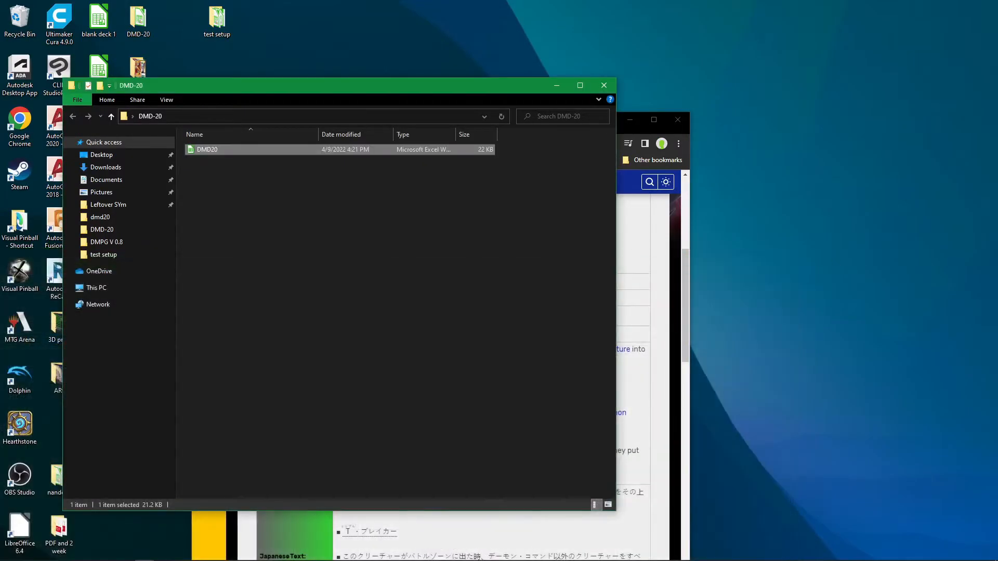
pyautogui.click(260, 554)
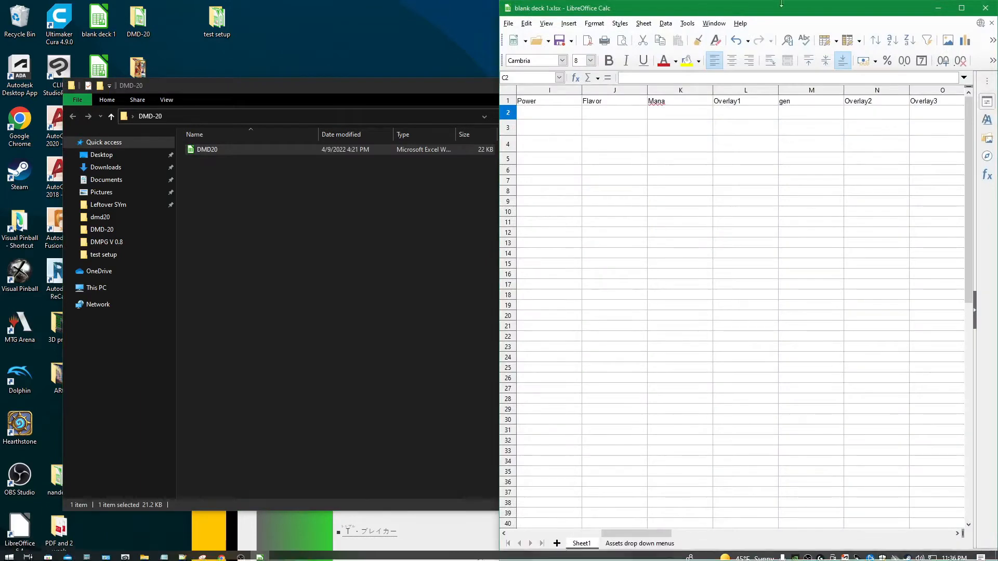
# Step: Bring blank deck 1 back to its first columns, place its window beside the DMD-20 folder, and select cell B2
pyautogui.click(961, 9)
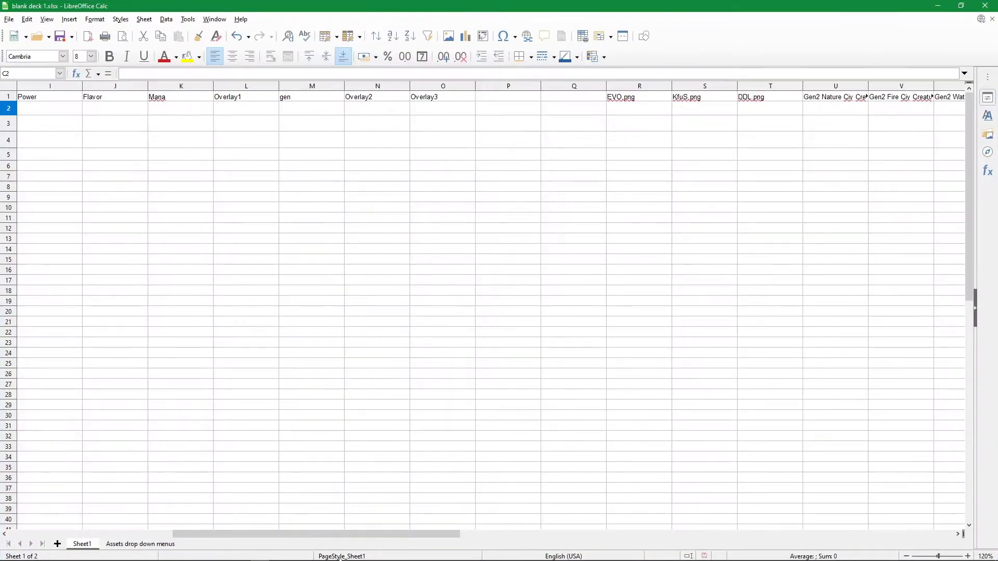
pyautogui.moveTo(356, 535); pyautogui.dragTo(211, 520)
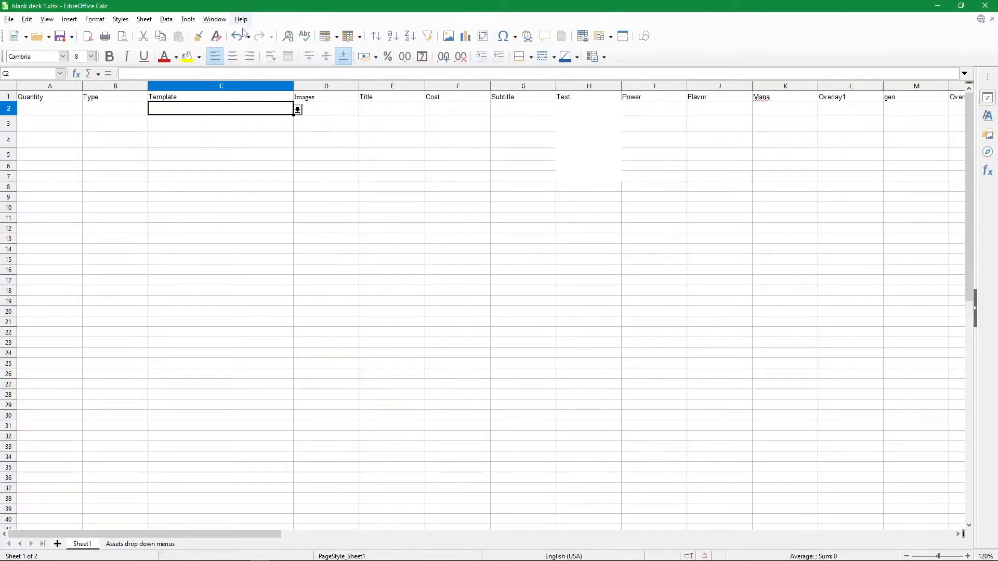
pyautogui.moveTo(206, 5); pyautogui.dragTo(668, 52)
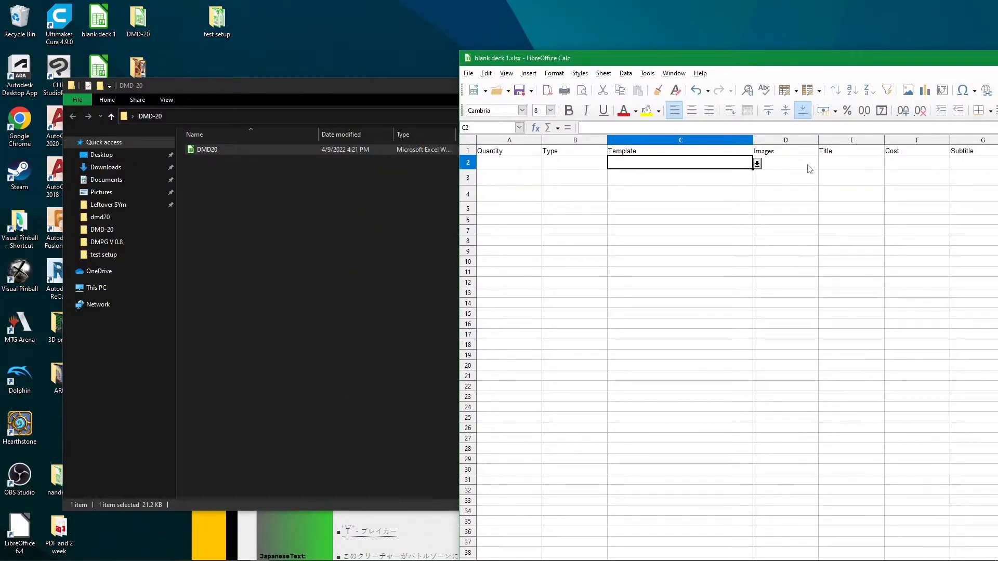
pyautogui.press('Left')
pyautogui.middleClick(635, 341)
# Step: Reopen the DMD20 spreadsheet from the DMD-20 folder, review its filled-in card rows, and close it
pyautogui.click(243, 558)
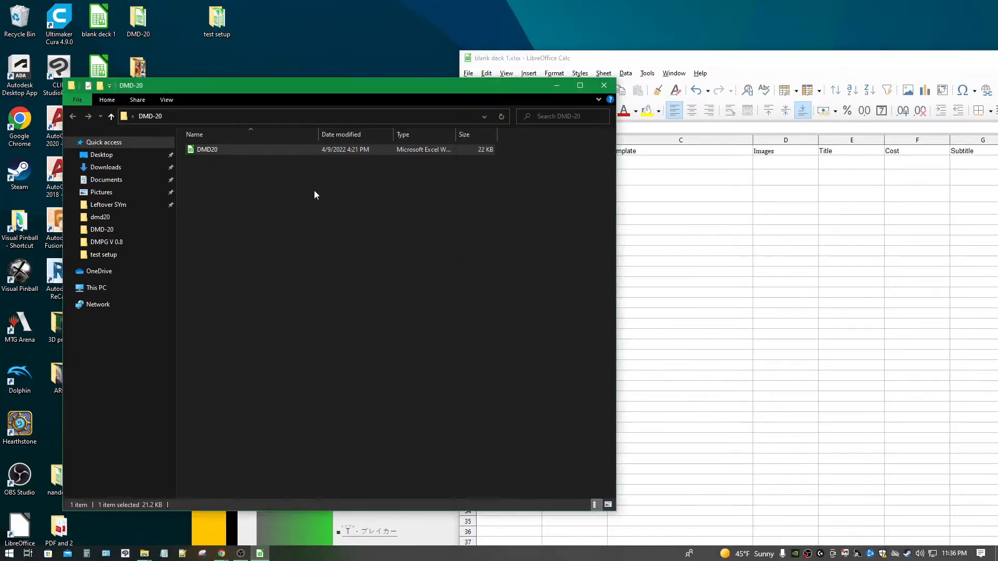
pyautogui.doubleClick(287, 149)
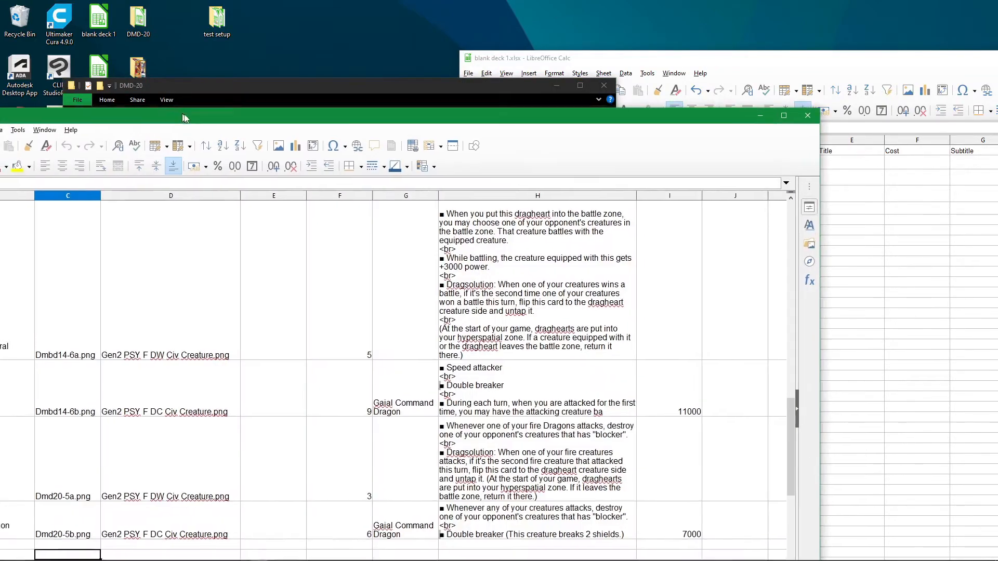
pyautogui.scroll(8, 362, 298)
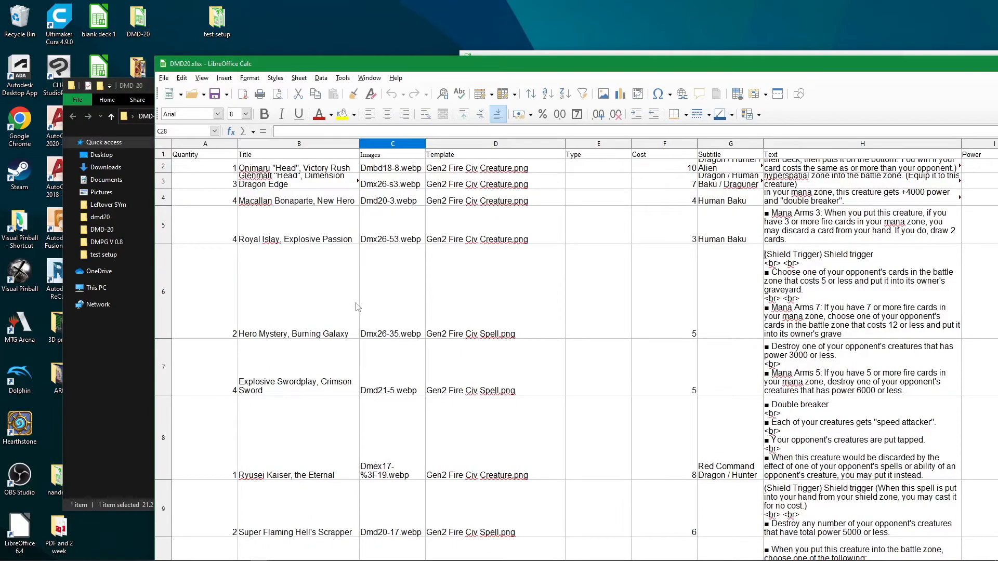
pyautogui.moveTo(881, 64); pyautogui.dragTo(286, 126)
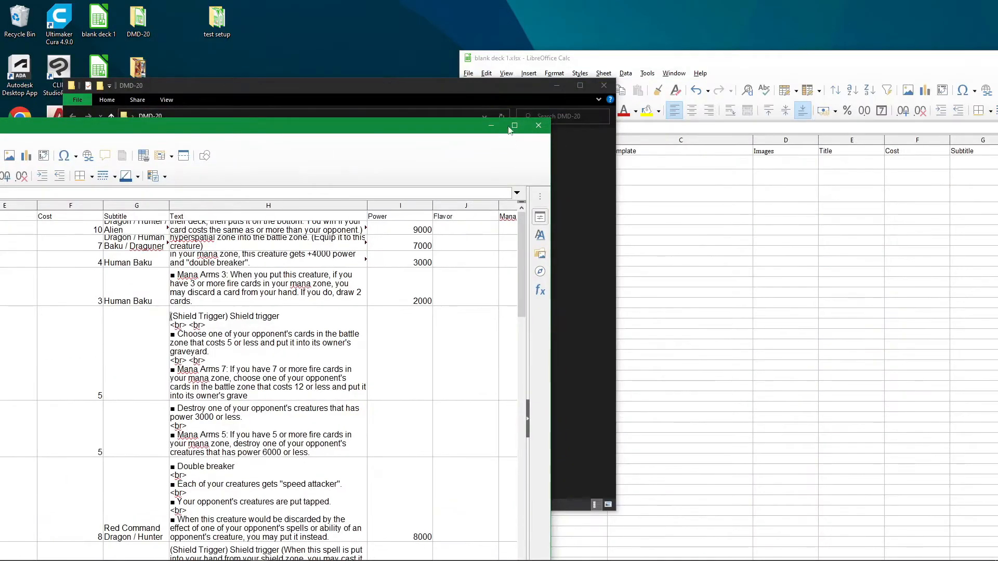
pyautogui.click(543, 130)
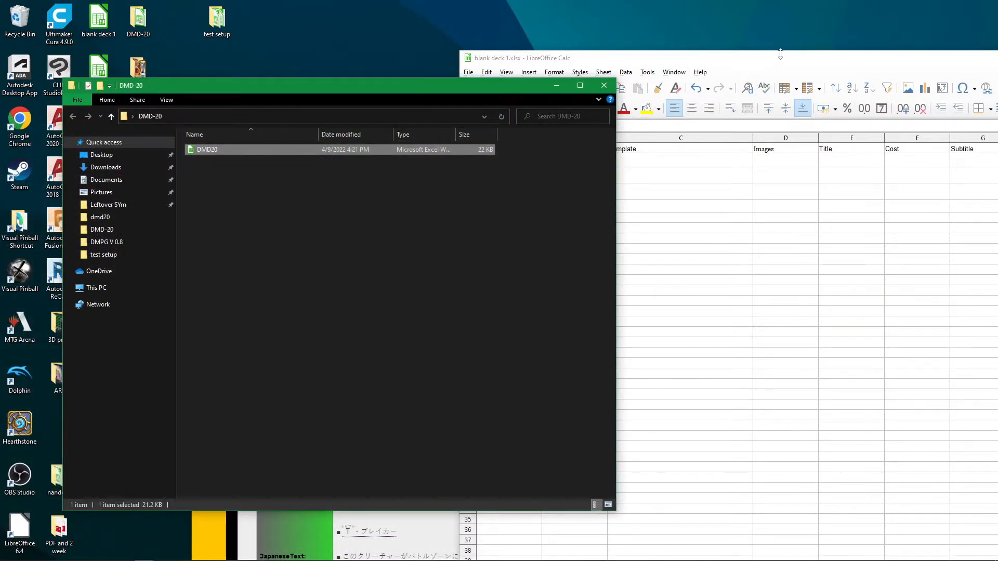
# Step: Switch back to blank deck 1 and arrange it side by side with the Ballom Quake wiki page
pyautogui.hotkey('alt', 'Tab')
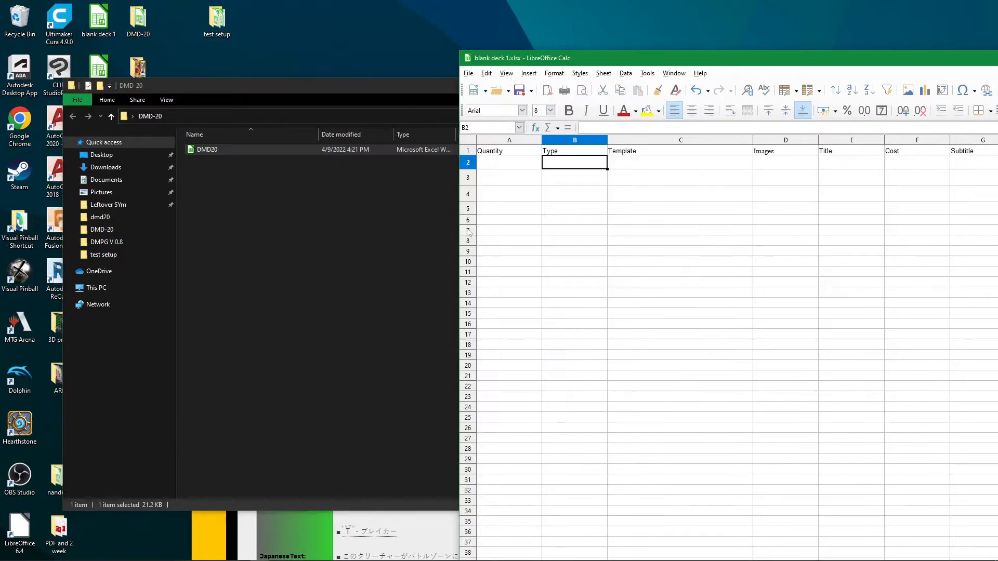
pyautogui.hotkey('alt', 'Tab')
pyautogui.press('Tab')
pyautogui.press('Escape')
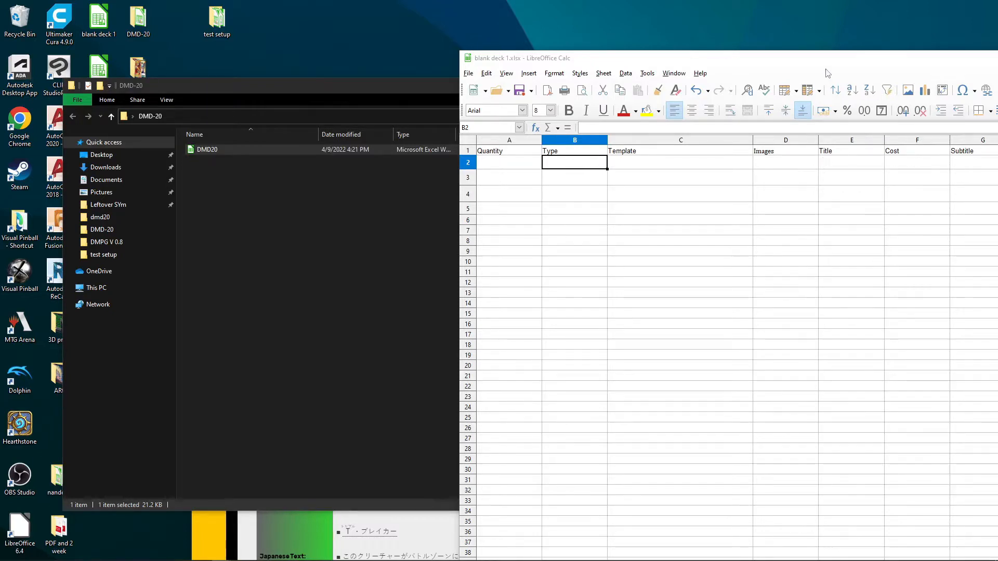
pyautogui.click(719, 76)
pyautogui.moveTo(773, 62); pyautogui.dragTo(997, 239)
pyautogui.click(442, 171)
# Step: Copy the card title "Ballom Quake, Lord of Demons" from the wiki page into Title cell E2
pyautogui.scroll(6, 76, 177)
pyautogui.scroll(-3, 76, 177)
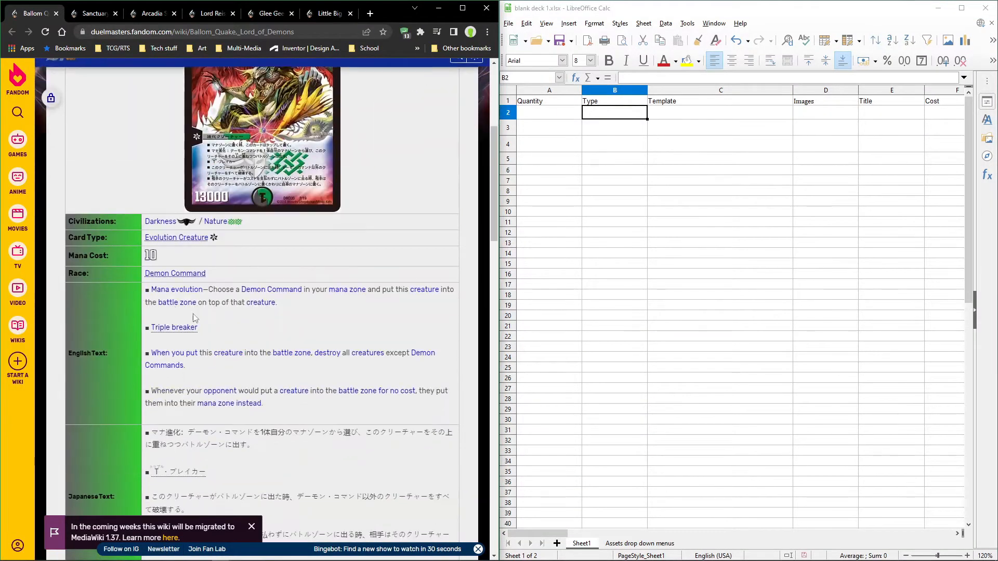
pyautogui.scroll(3, 270, 241)
pyautogui.moveTo(329, 187)
pyautogui.mouseDown()
pyautogui.moveTo(94, 186)
pyautogui.moveTo(64, 159)
pyautogui.moveTo(327, 186)
pyautogui.mouseUp()
pyautogui.click(100, 185)
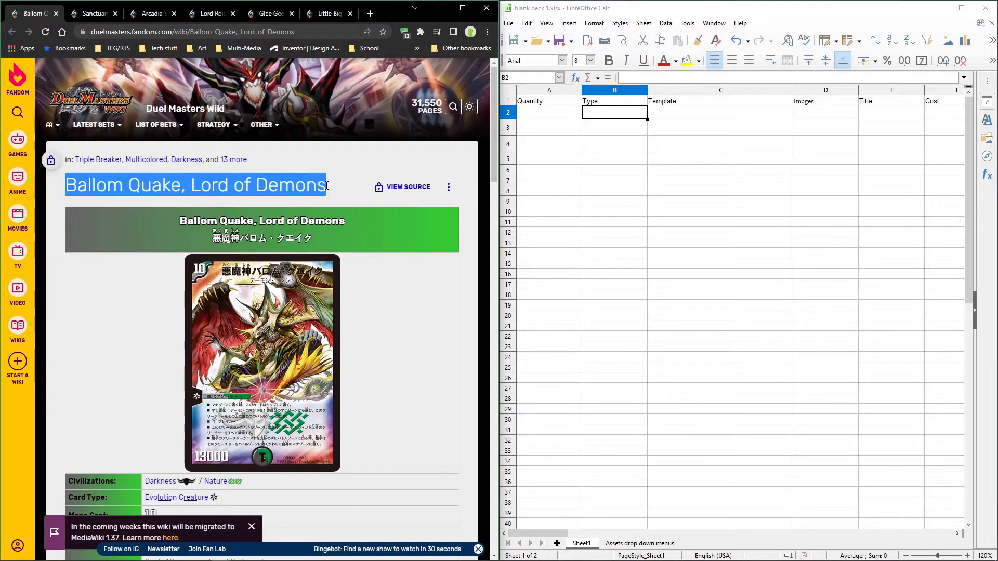
pyautogui.hotkey('ctrl', 'c')
pyautogui.click(693, 113)
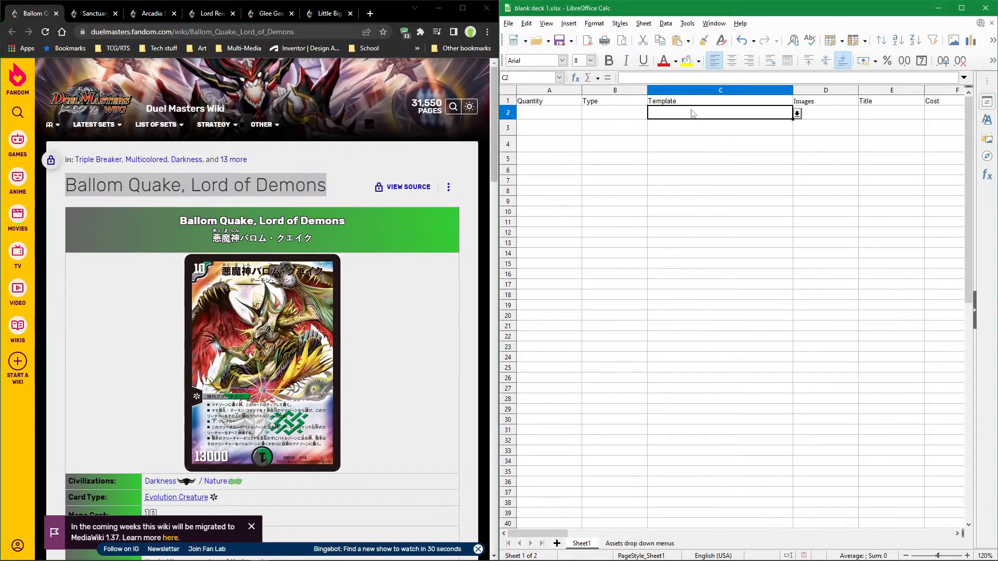
pyautogui.click(894, 116)
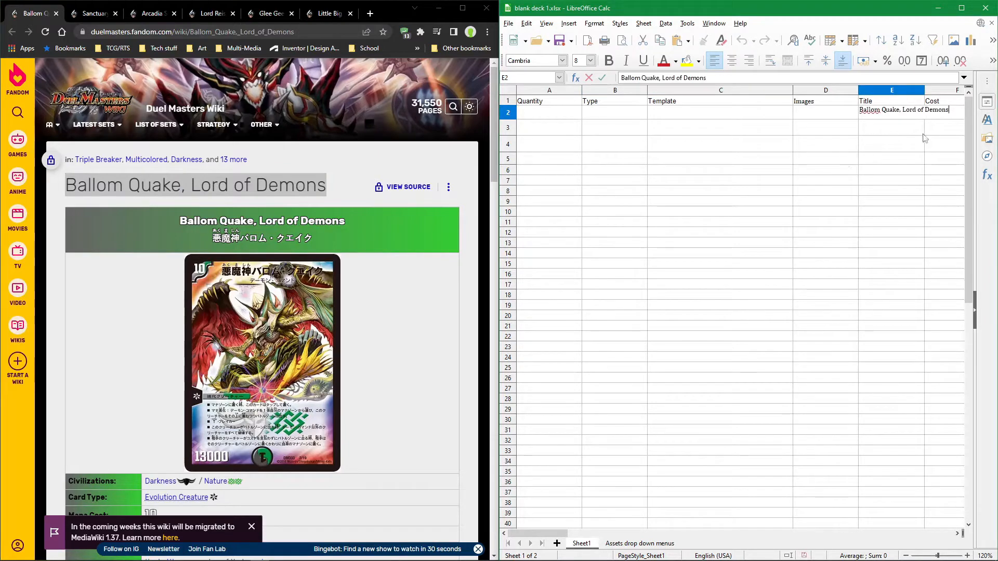
pyautogui.press('Return')
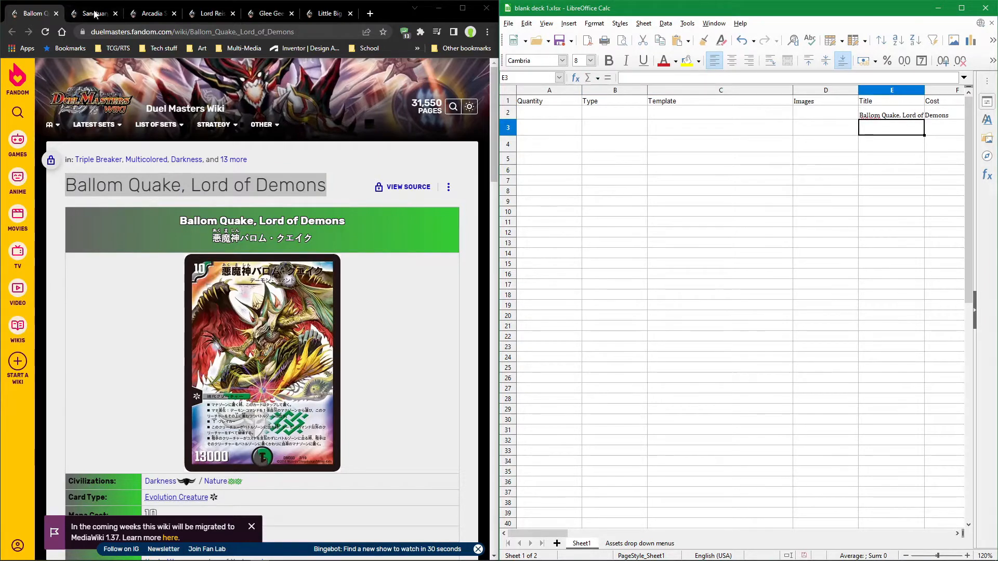
# Step: Copy the card title "Sanctuary of the Mother" from its wiki page into Title cell E3
pyautogui.click(94, 14)
pyautogui.scroll(4, 173, 178)
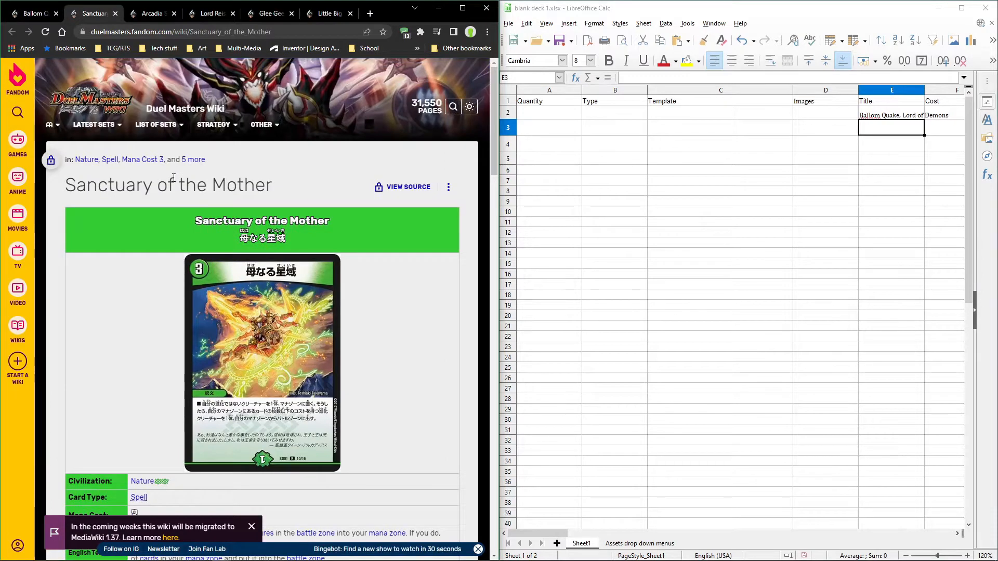
pyautogui.tripleClick(173, 178)
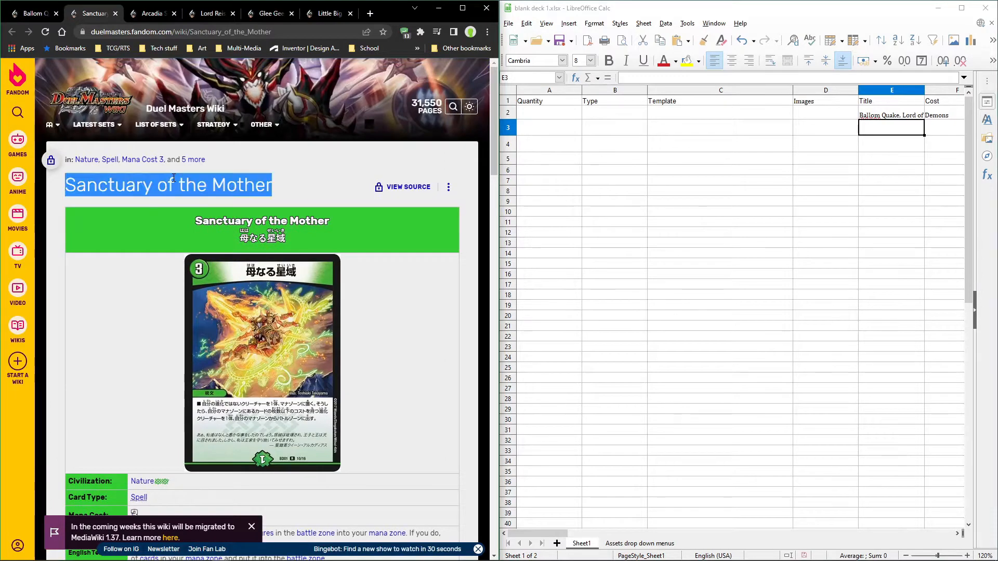
pyautogui.doubleClick(896, 133)
# Step: Try to copy the card title "Arcadia Spark" from its wiki page into Title cell E4
pyautogui.click(152, 14)
pyautogui.scroll(3, 128, 186)
pyautogui.tripleClick(128, 186)
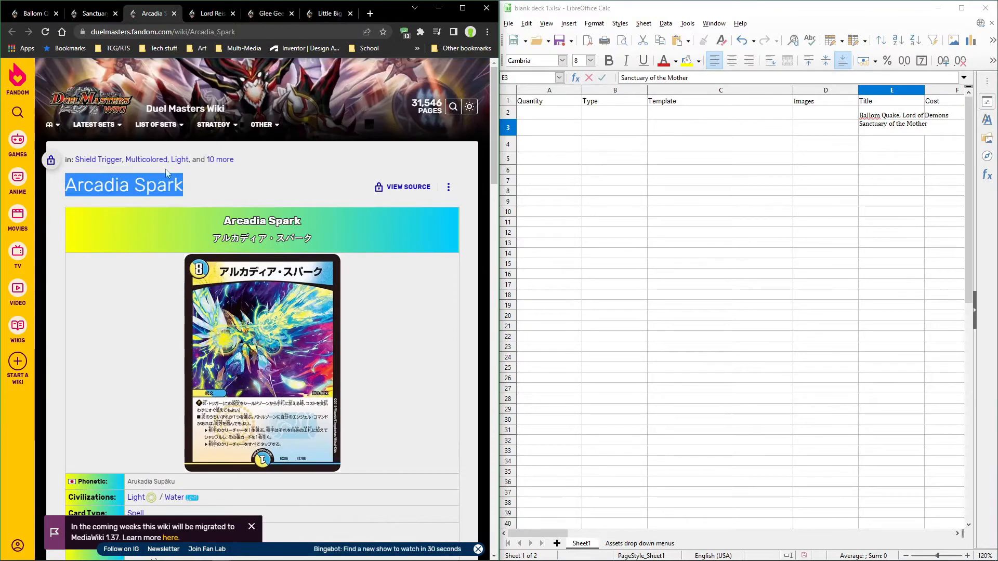
pyautogui.doubleClick(891, 139)
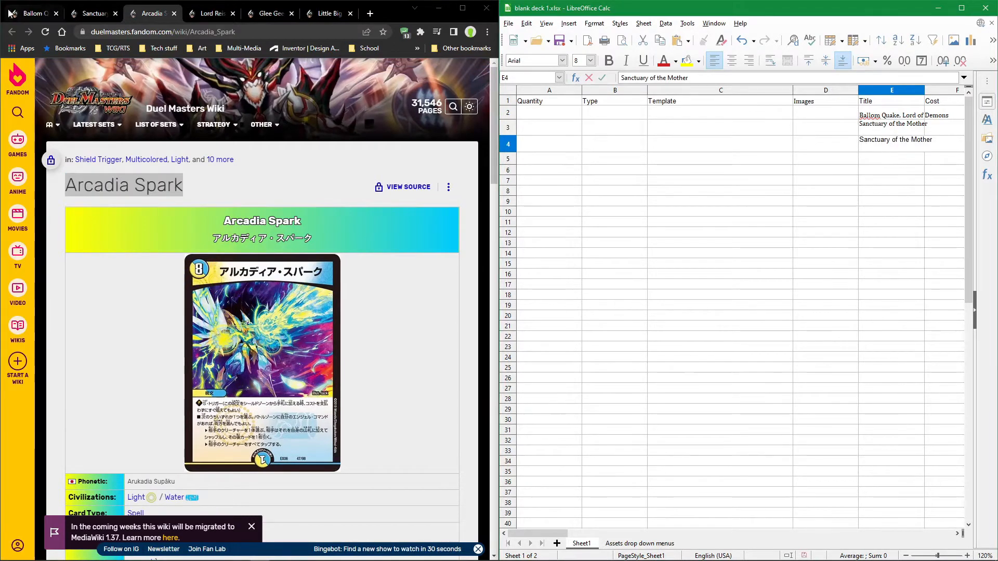
# Step: Copy the card title "Lord Reis, Wisdom Elemental" from its wiki page into Title cell E5
pyautogui.click(210, 13)
pyautogui.scroll(3, 156, 172)
pyautogui.tripleClick(155, 178)
pyautogui.hotkey('ctrl', 'c')
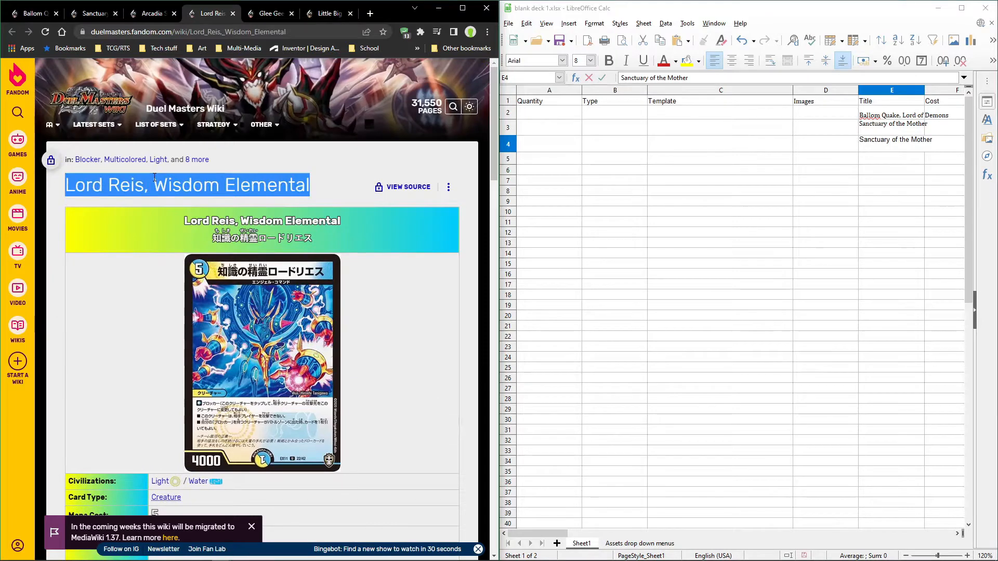
pyautogui.doubleClick(891, 160)
pyautogui.hotkey('ctrl', 'v')
# Step: Copy the card title "Glee Gee Horn, Passion Sword" from its wiki page into Title cell E6
pyautogui.click(274, 15)
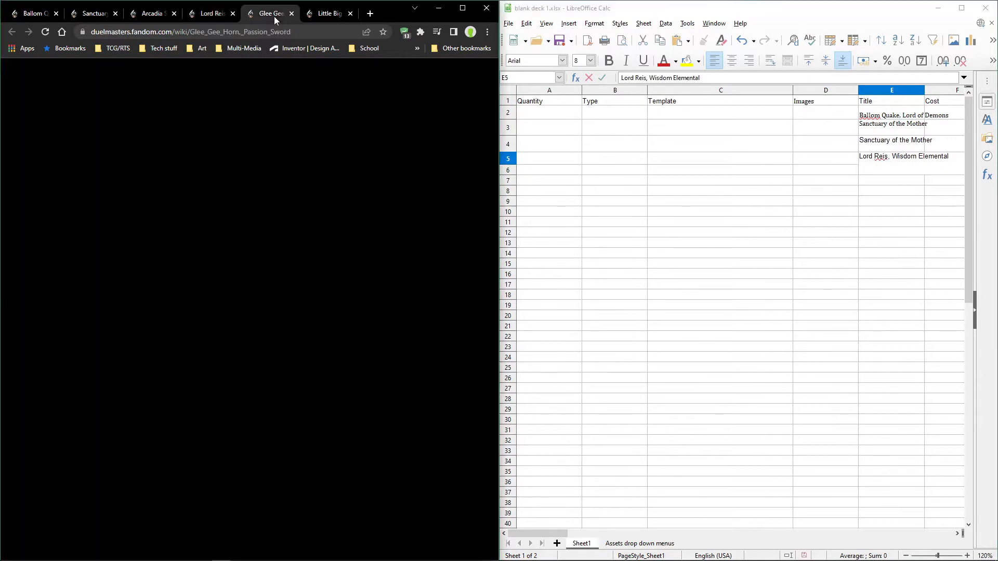
pyautogui.tripleClick(208, 92)
pyautogui.hotkey('ctrl', 'c')
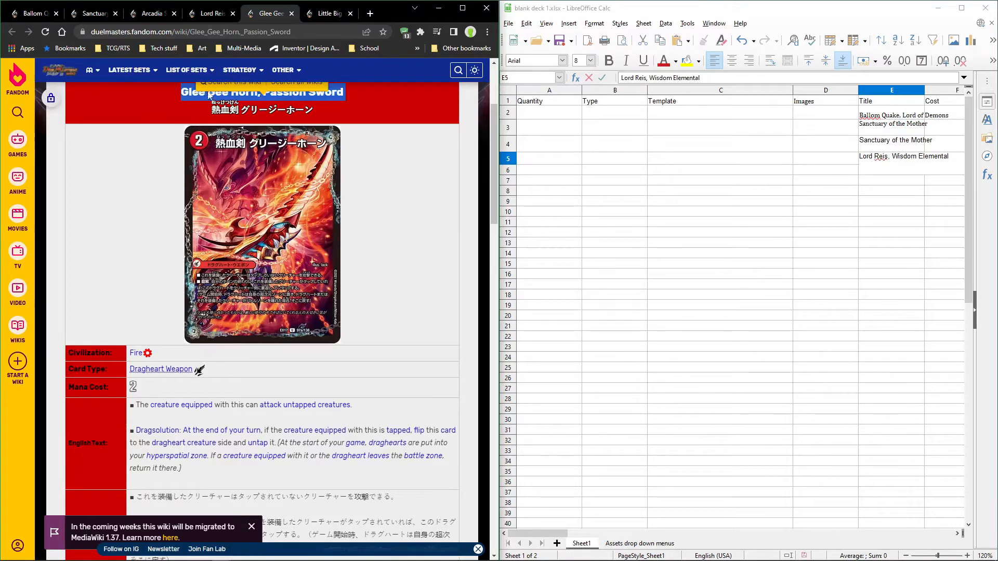
pyautogui.doubleClick(900, 173)
pyautogui.hotkey('ctrl', 'v')
# Step: Copy the card title "Little Big Horn, Passion Dragon" from its wiki page into Title cell E7
pyautogui.click(328, 14)
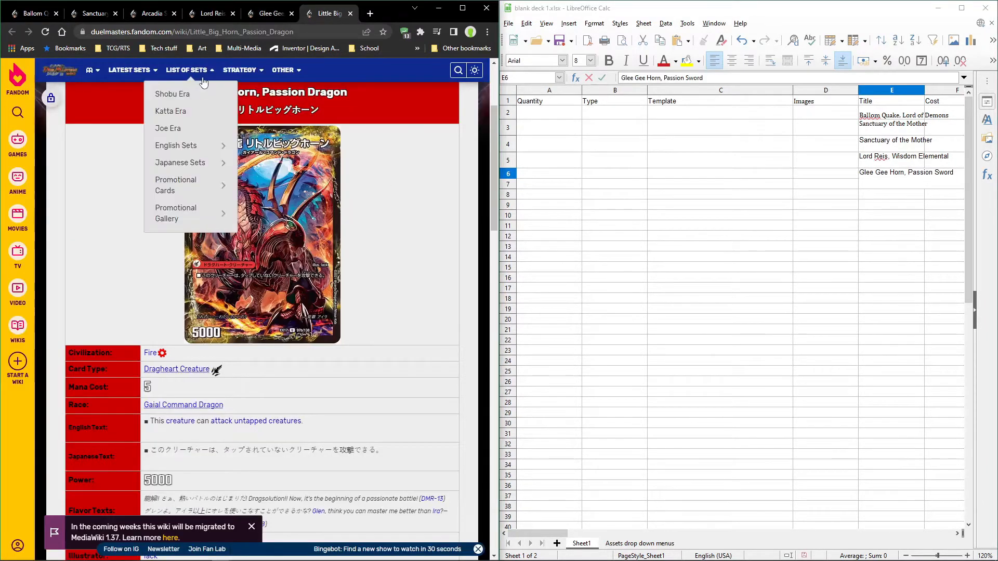
pyautogui.doubleClick(302, 97)
pyautogui.tripleClick(302, 97)
pyautogui.hotkey('ctrl', 'c')
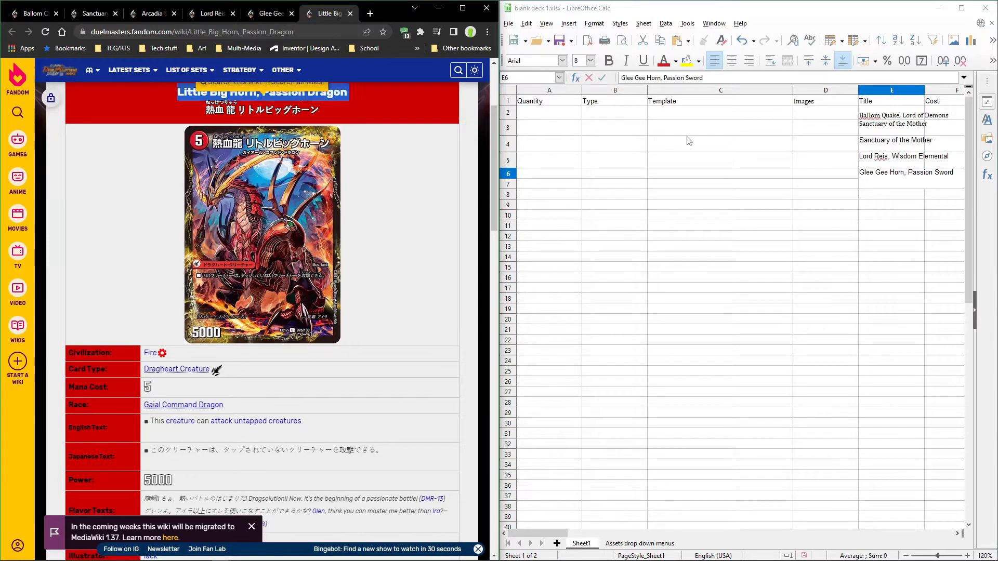
pyautogui.click(882, 193)
pyautogui.doubleClick(882, 193)
pyautogui.hotkey('ctrl', 'v')
# Step: Look over the Cost cells F2 to F7 beside the entered card titles
pyautogui.moveTo(572, 534); pyautogui.dragTo(598, 534)
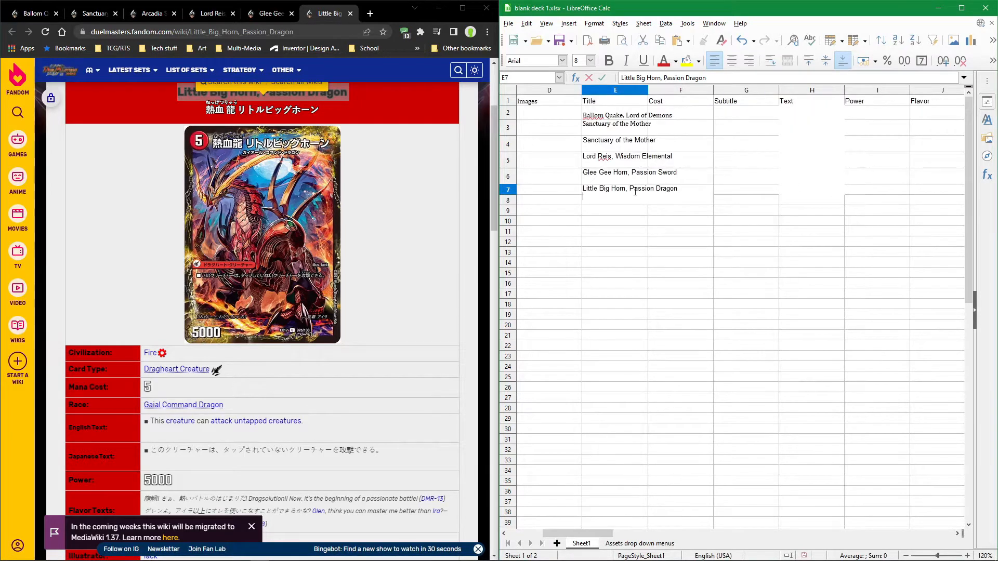
pyautogui.click(663, 112)
pyautogui.click(673, 130)
pyautogui.click(674, 142)
pyautogui.click(677, 165)
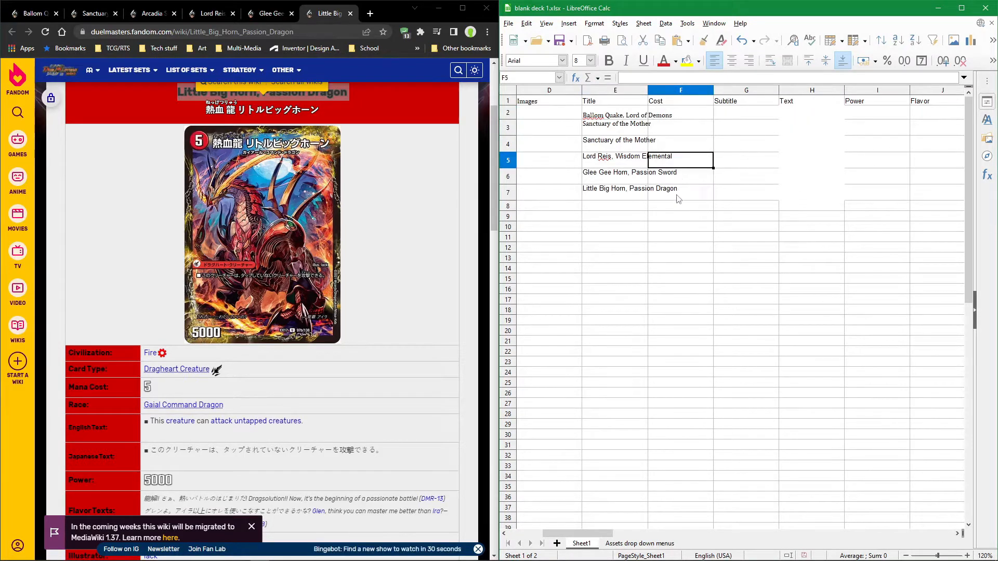
pyautogui.doubleClick(677, 194)
pyautogui.moveTo(611, 533); pyautogui.dragTo(575, 534)
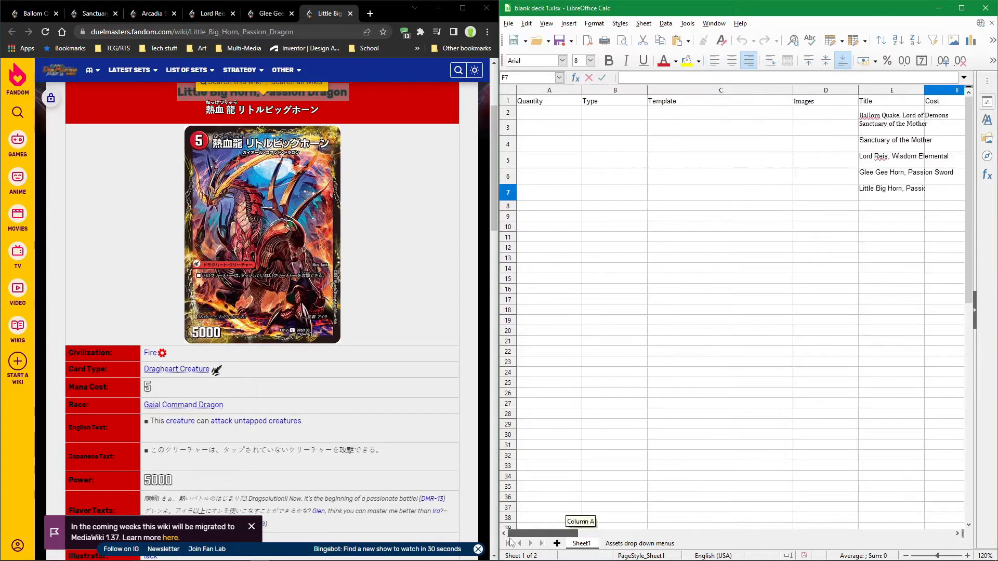
# Step: Go back to the Ballom Quake wiki page and examine the Template choices in cell C2 without choosing one
pyautogui.click(723, 124)
pyautogui.click(721, 114)
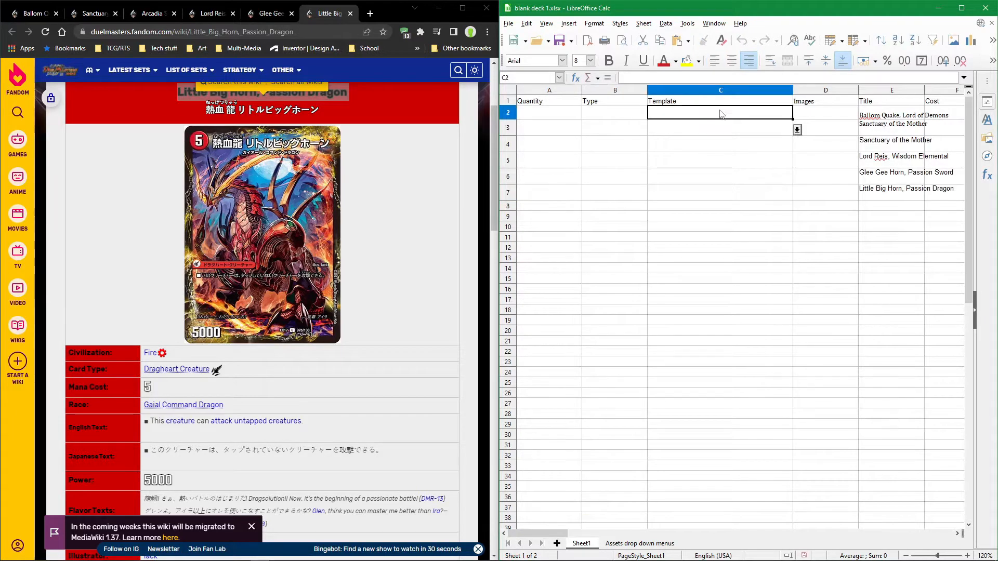
pyautogui.click(419, 151)
pyautogui.hotkey('ctrl', '1')
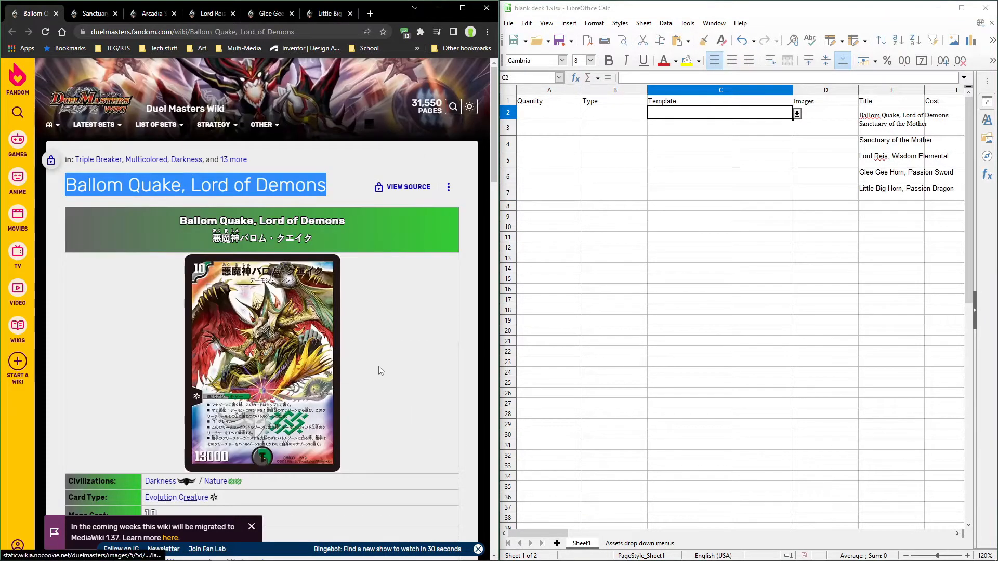
pyautogui.click(139, 234)
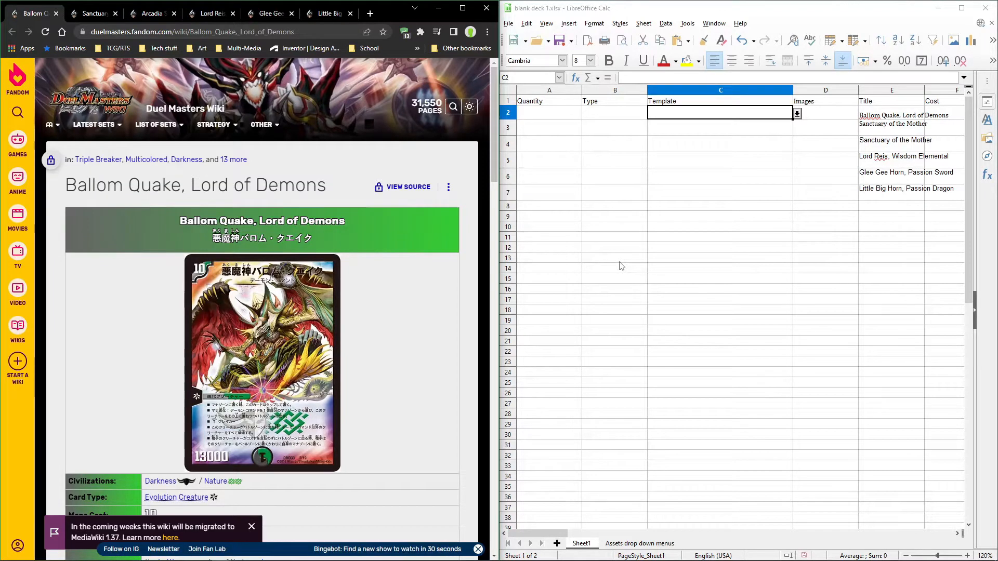
pyautogui.click(798, 114)
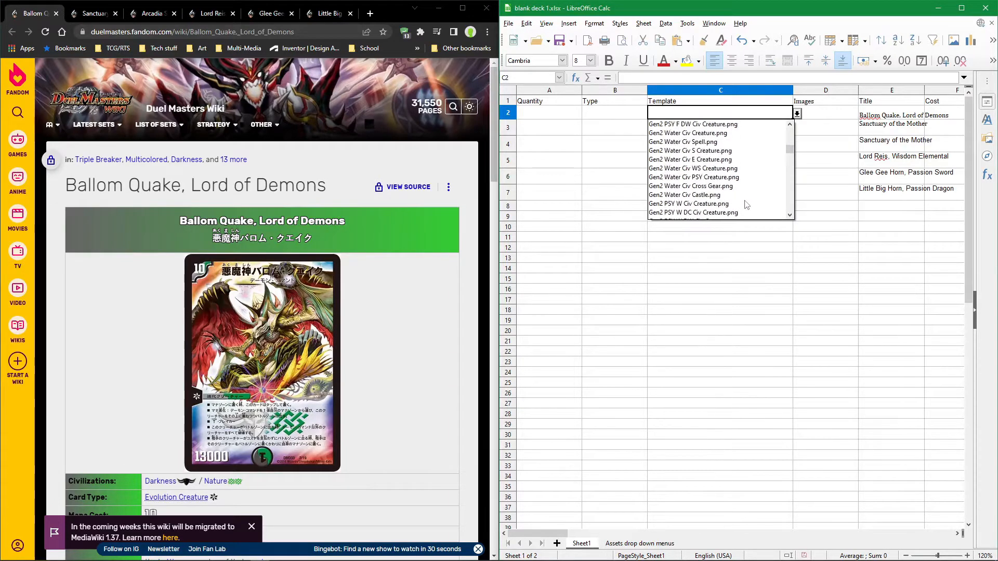
pyautogui.moveTo(791, 136); pyautogui.dragTo(792, 106)
pyautogui.click(815, 114)
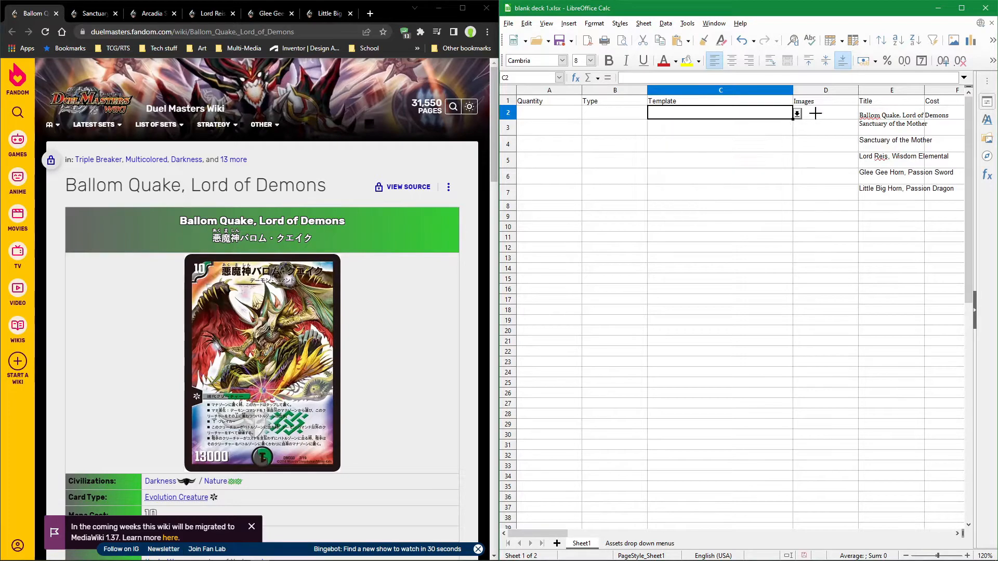
# Step: Check the file type for saving the Ballom Quake card image from its wiki page, without saving it
pyautogui.moveTo(696, 2); pyautogui.dragTo(997, 105)
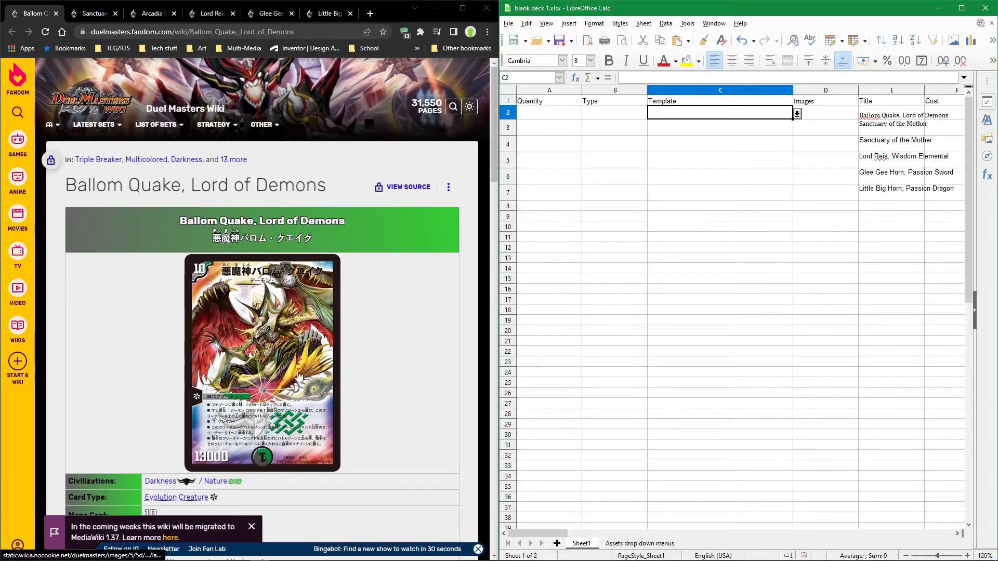
pyautogui.rightClick(279, 366)
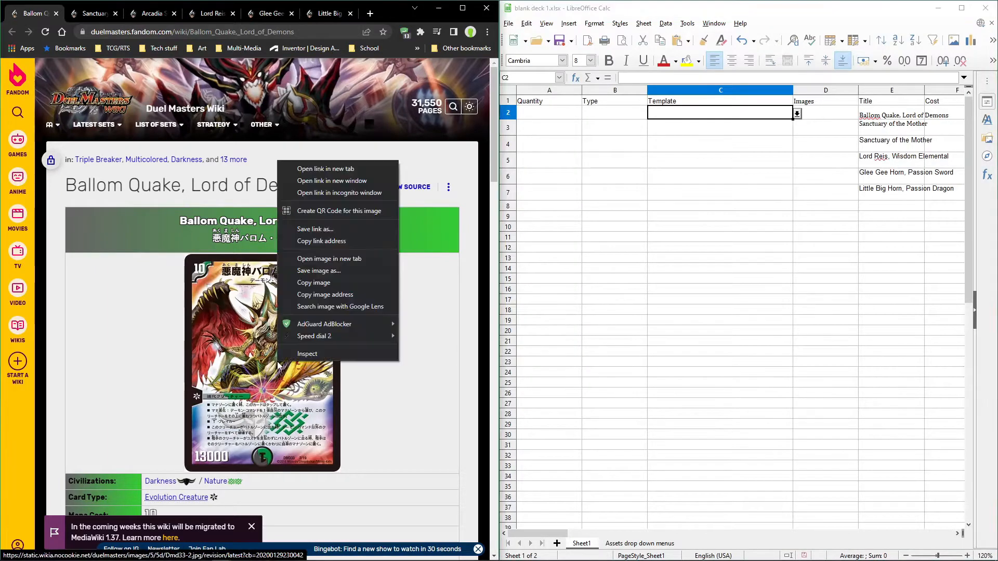
pyautogui.click(351, 273)
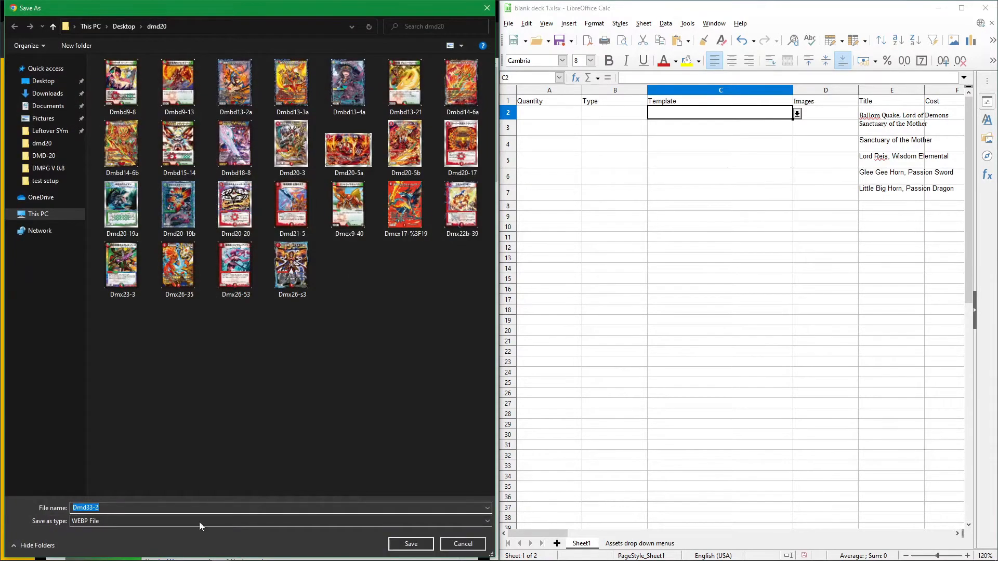
pyautogui.click(142, 524)
pyautogui.click(435, 523)
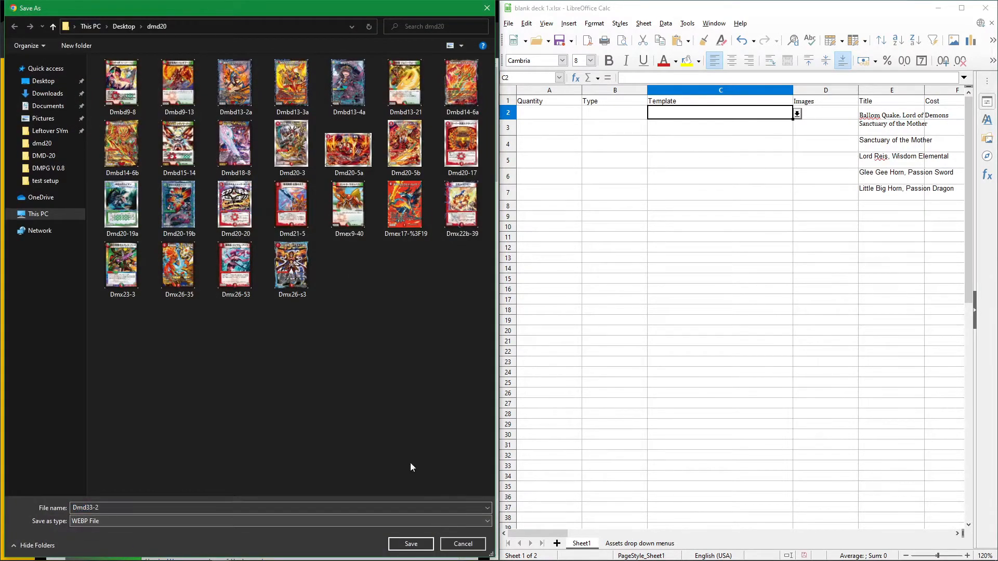
pyautogui.click(488, 9)
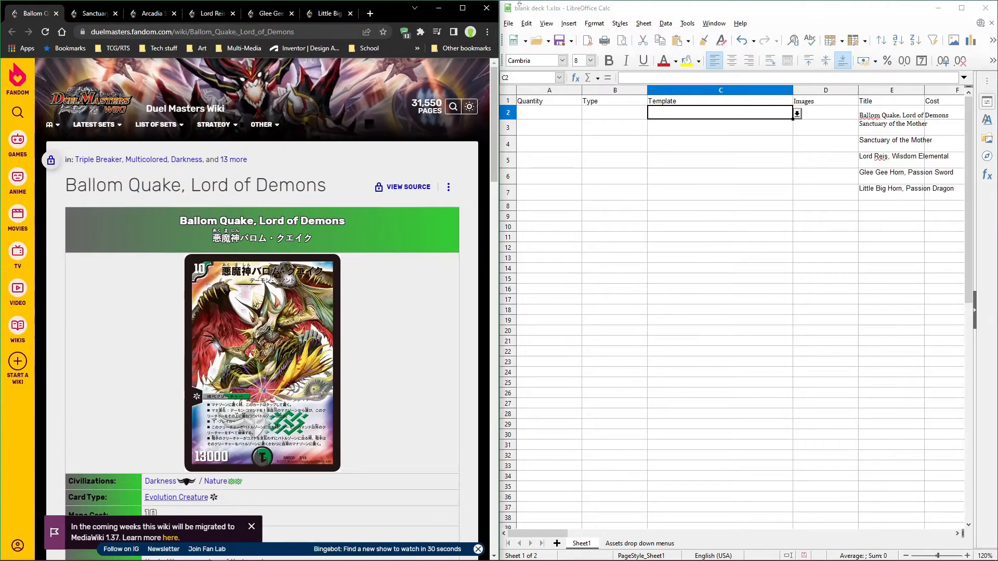
# Step: Move the browser and folder windows aside and save the Ballom Quake card image from the wiki page onto the desktop
pyautogui.moveTo(391, 19); pyautogui.dragTo(74, 71)
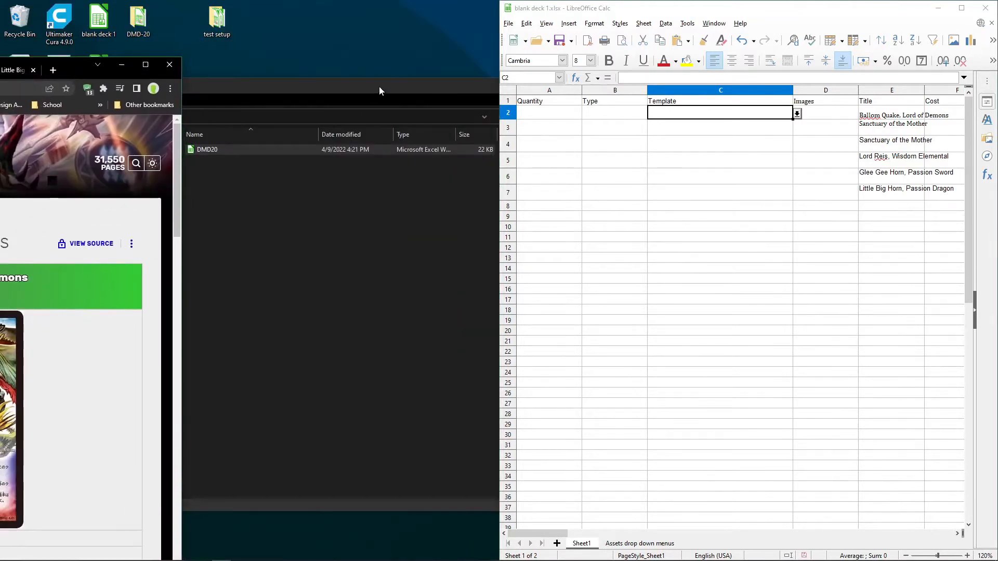
pyautogui.moveTo(379, 91); pyautogui.dragTo(794, 304)
pyautogui.moveTo(22, 390); pyautogui.dragTo(414, 225)
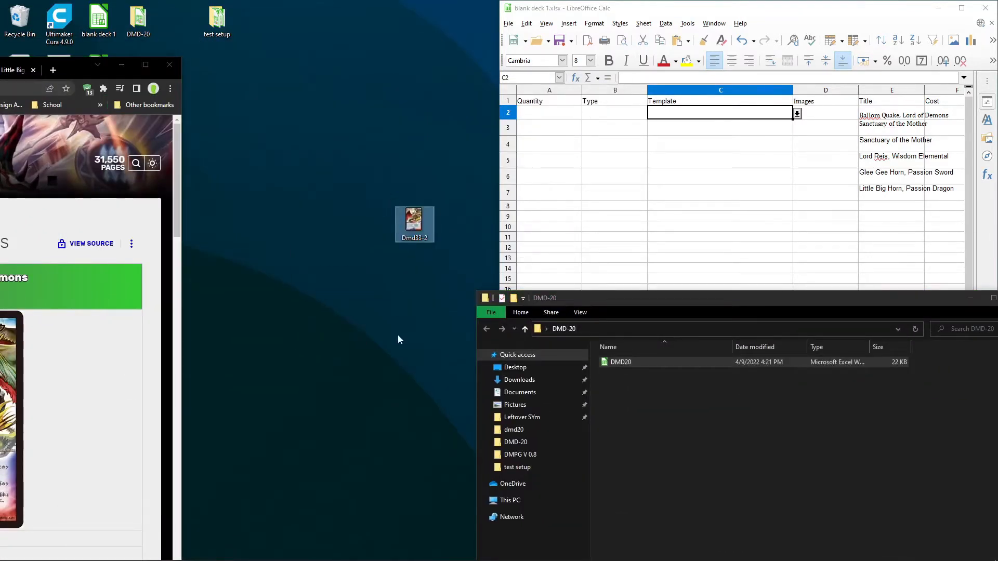
# Step: Examine the file properties of the Dmd33-2 image on the desktop
pyautogui.rightClick(414, 230)
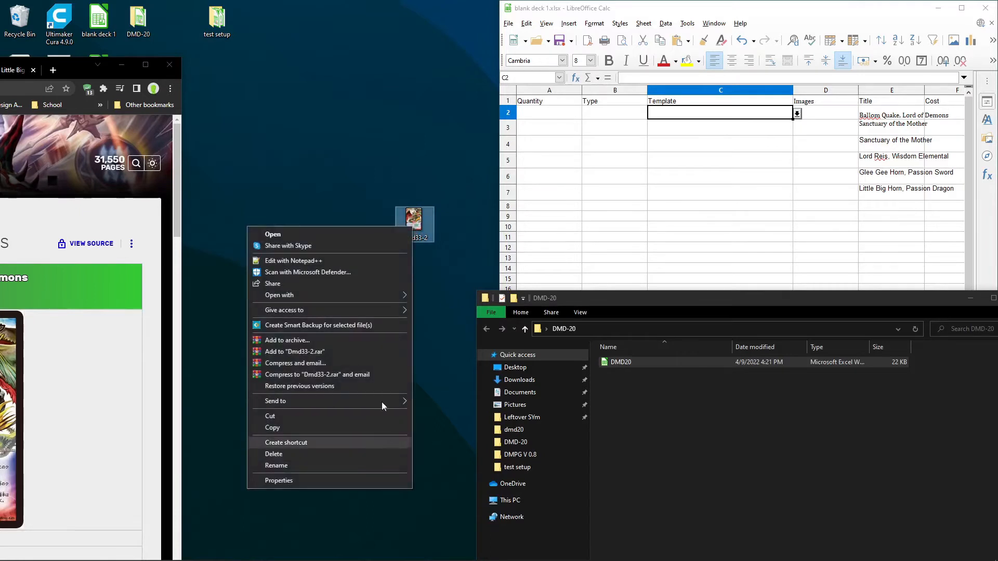
pyautogui.click(328, 480)
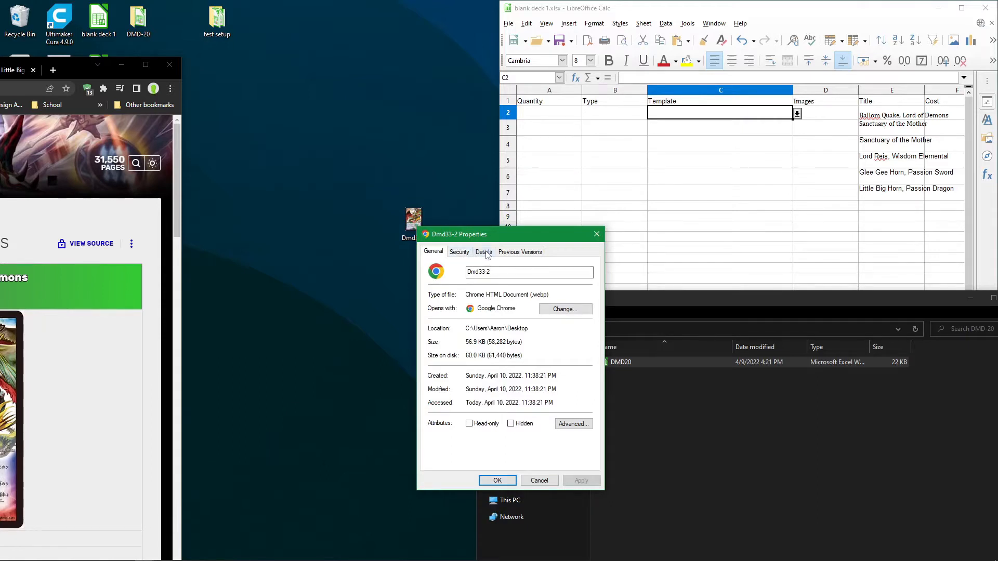
pyautogui.click(597, 234)
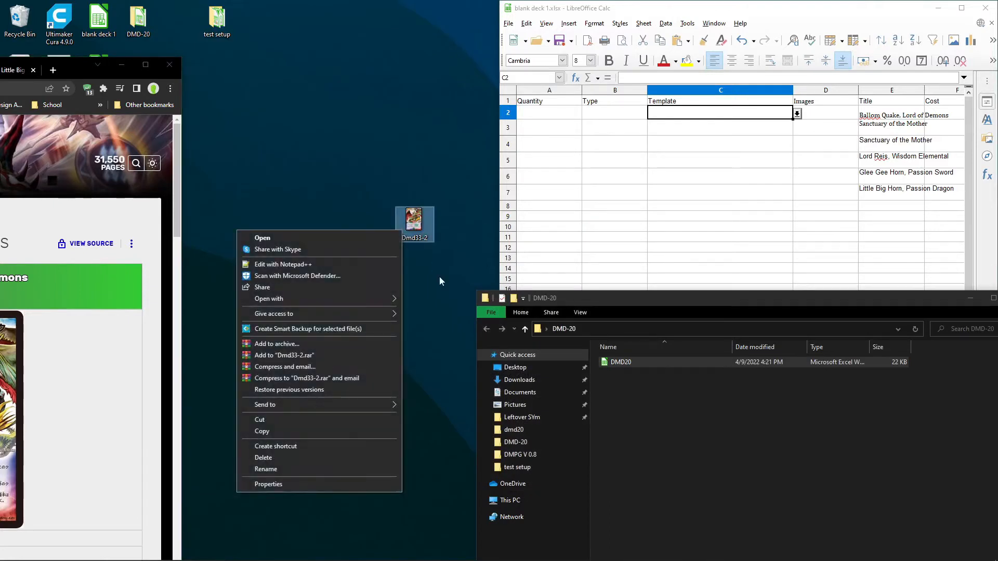
pyautogui.click(413, 245)
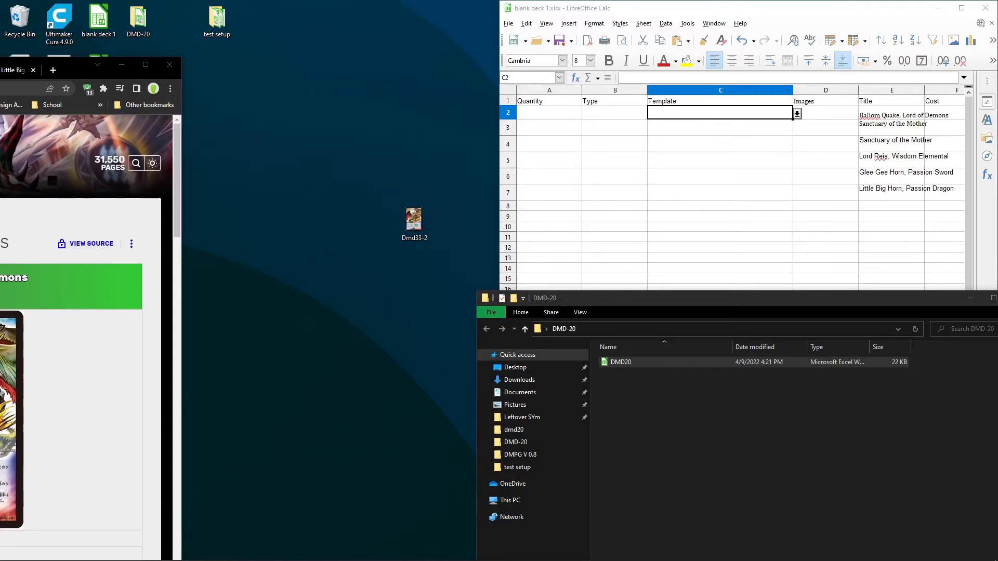
# Step: Save the Sanctuary of the Mother card image from its wiki page to the desktop and reveal more of the browser window
pyautogui.hotkey('ctrl', 'Tab')
pyautogui.moveTo(10, 353); pyautogui.dragTo(323, 133)
pyautogui.click(256, 284)
pyautogui.moveTo(68, 73); pyautogui.dragTo(229, 73)
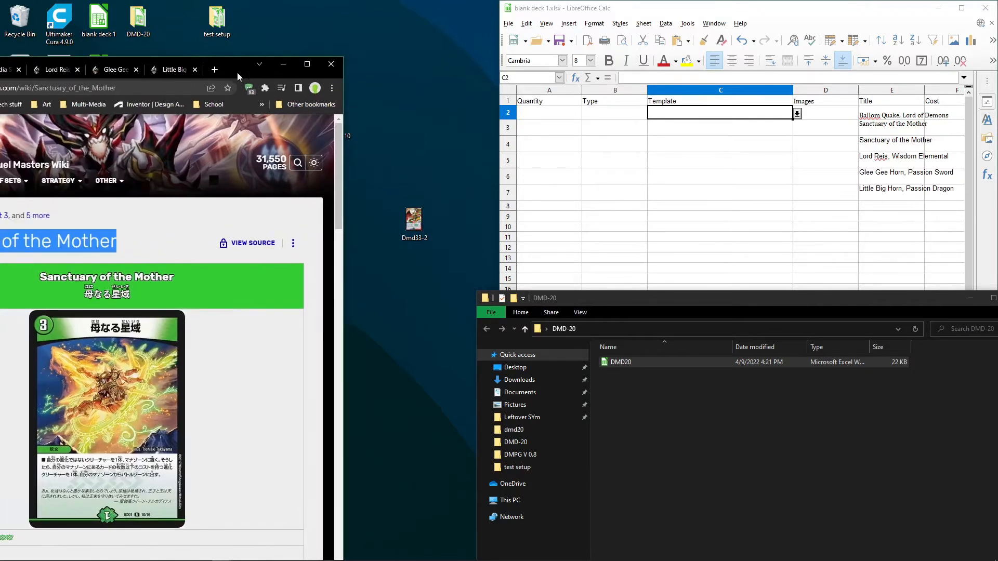
# Step: Save the Arcadia Spark and Lord Reis, Wisdom Elemental card images from their wiki pages to the desktop
pyautogui.click(14, 69)
pyautogui.moveTo(107, 406); pyautogui.dragTo(454, 122)
pyautogui.click(42, 71)
pyautogui.moveTo(106, 405); pyautogui.dragTo(374, 23)
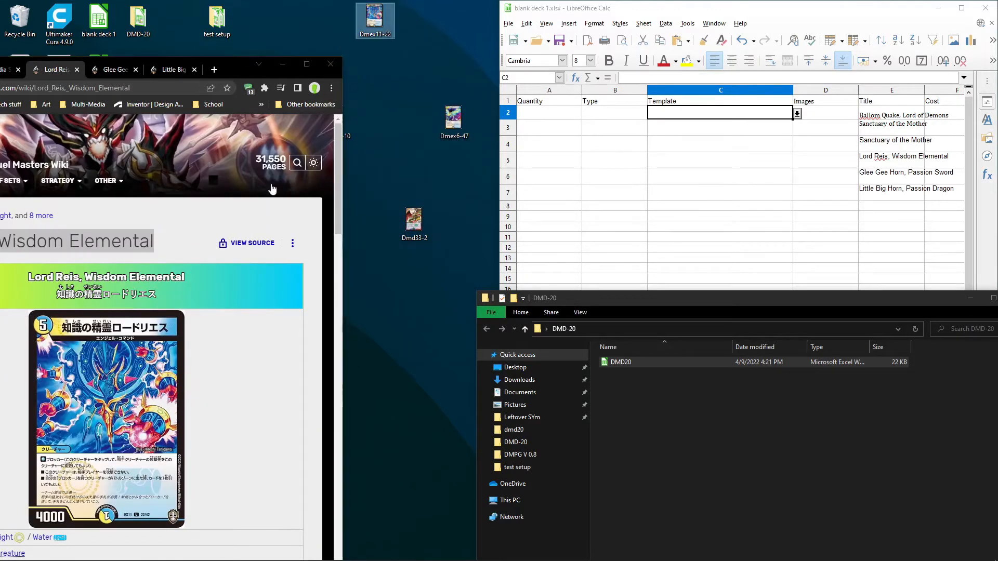
# Step: Save the Glee Gee Horn, Passion Sword and Little Big Horn, Passion Dragon card images from their wiki pages to the desktop
pyautogui.click(114, 69)
pyautogui.moveTo(107, 291); pyautogui.dragTo(415, 119)
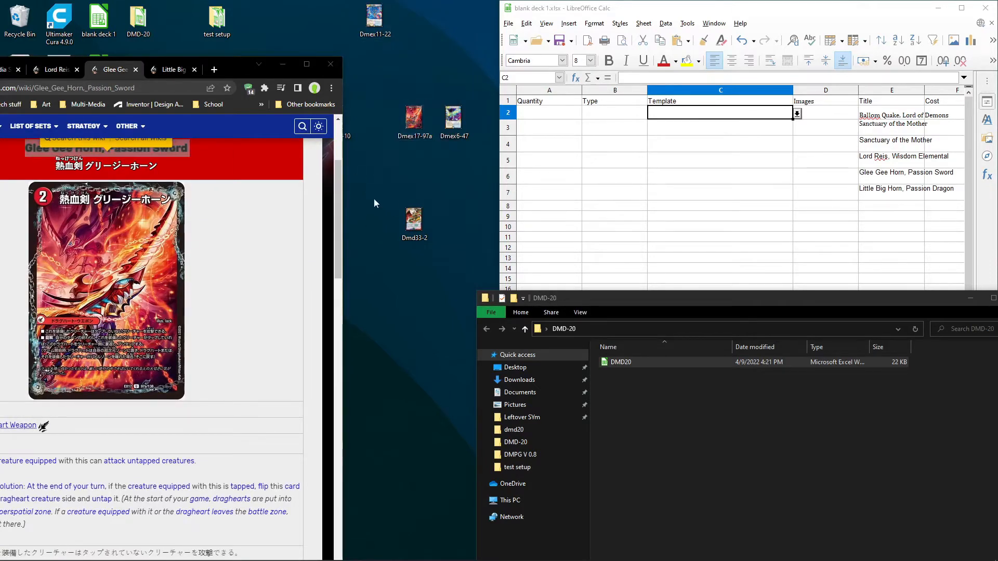
pyautogui.click(171, 70)
pyautogui.moveTo(454, 181); pyautogui.dragTo(454, 182)
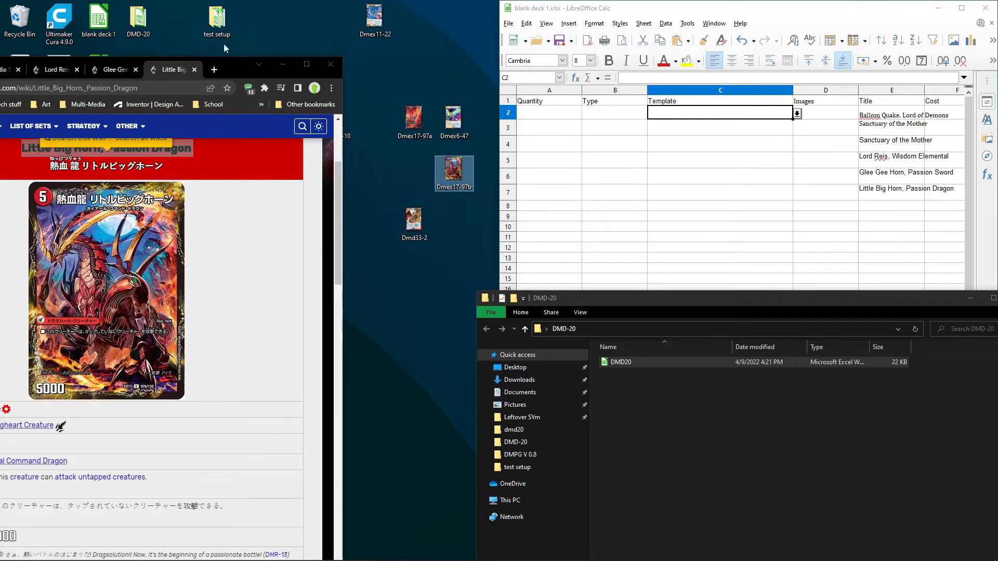
# Step: Minimize the browser and arrange the six saved card images in a two-column block on the desktop
pyautogui.click(287, 67)
pyautogui.moveTo(329, 121); pyautogui.dragTo(453, 223)
pyautogui.moveTo(448, 175); pyautogui.dragTo(409, 177)
pyautogui.moveTo(374, 21); pyautogui.dragTo(463, 175)
pyautogui.moveTo(456, 283); pyautogui.dragTo(373, 107)
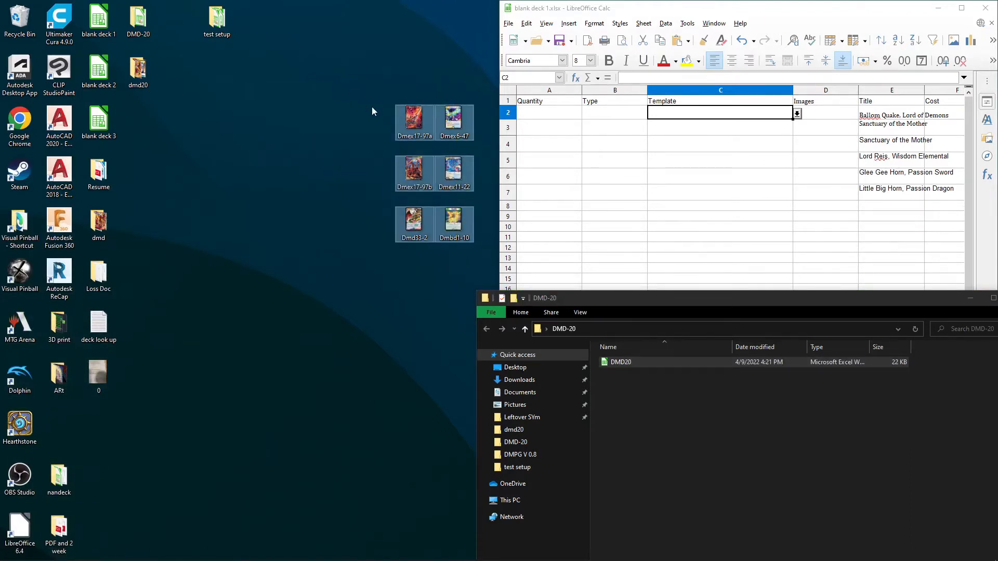
pyautogui.click(369, 137)
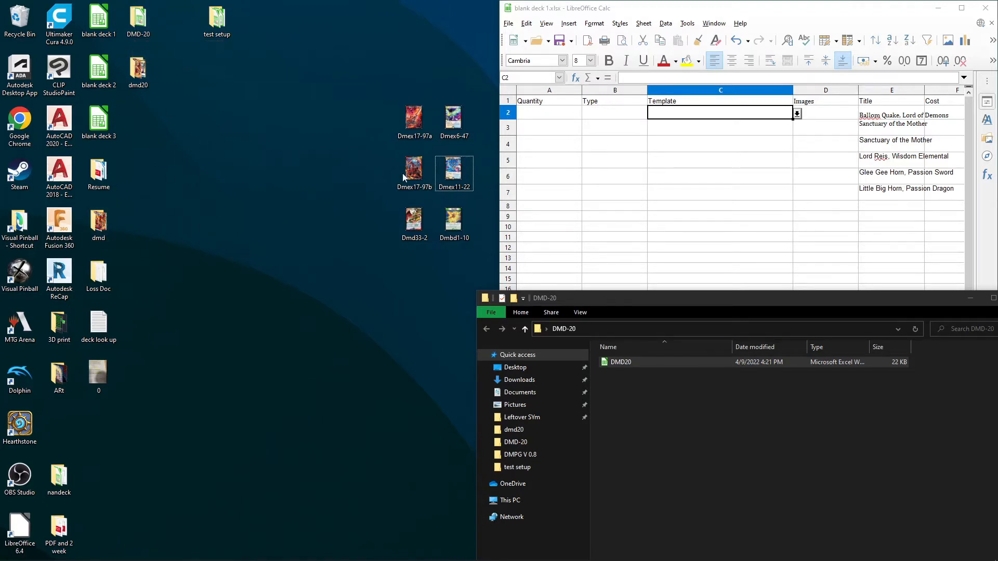
# Step: Preview the Dmex6-47 card image in Picasa Photo Viewer at a larger size and close it
pyautogui.click(451, 128)
pyautogui.doubleClick(452, 128)
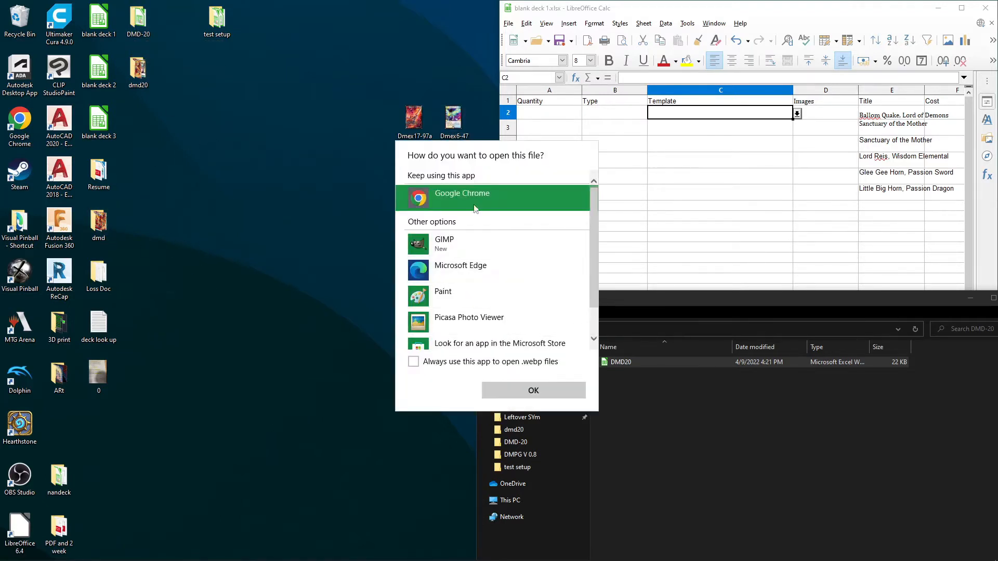
pyautogui.scroll(-2, 500, 281)
pyautogui.scroll(2, 501, 281)
pyautogui.scroll(-2, 499, 280)
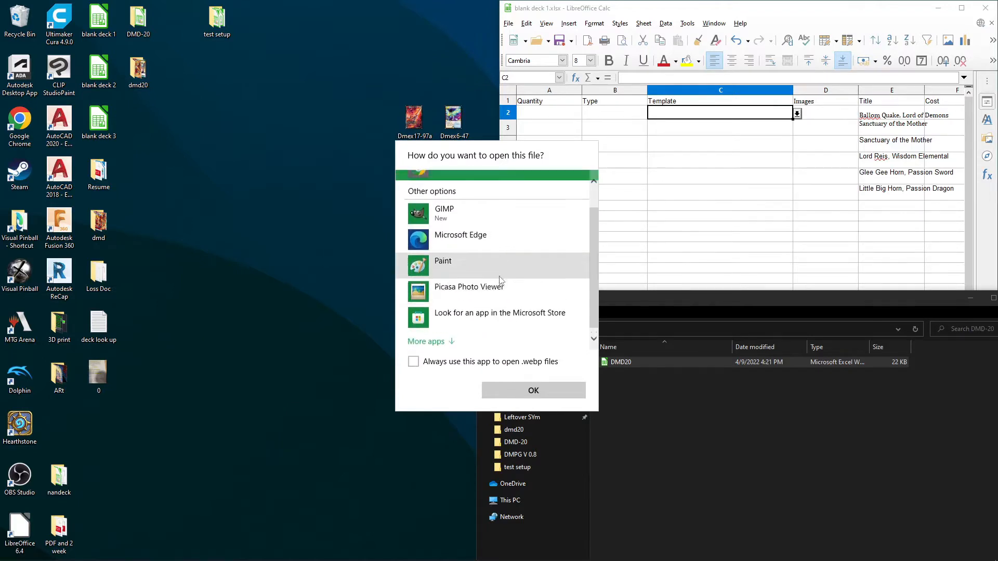
pyautogui.doubleClick(469, 283)
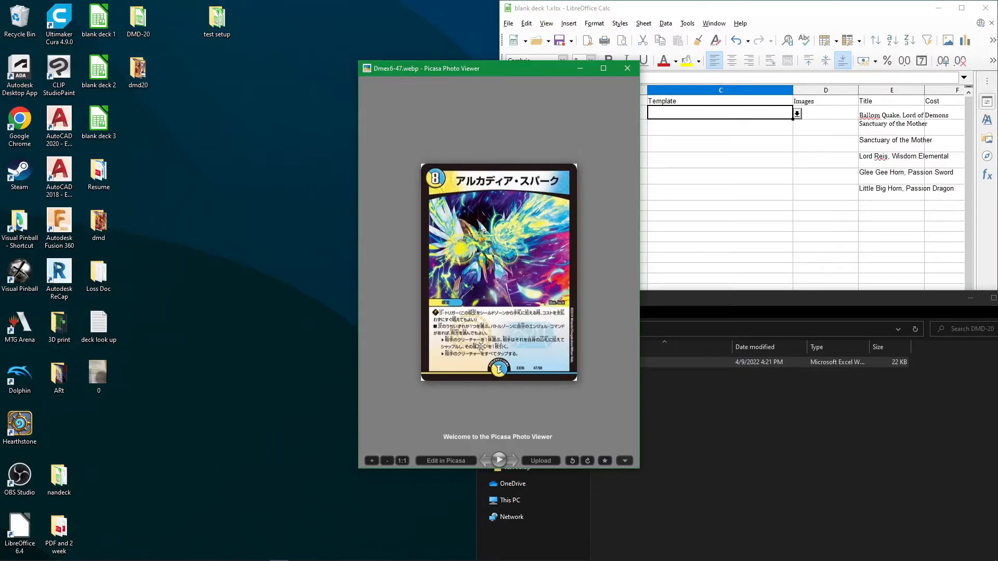
pyautogui.scroll(5, 393, 142)
pyautogui.scroll(-5, 394, 141)
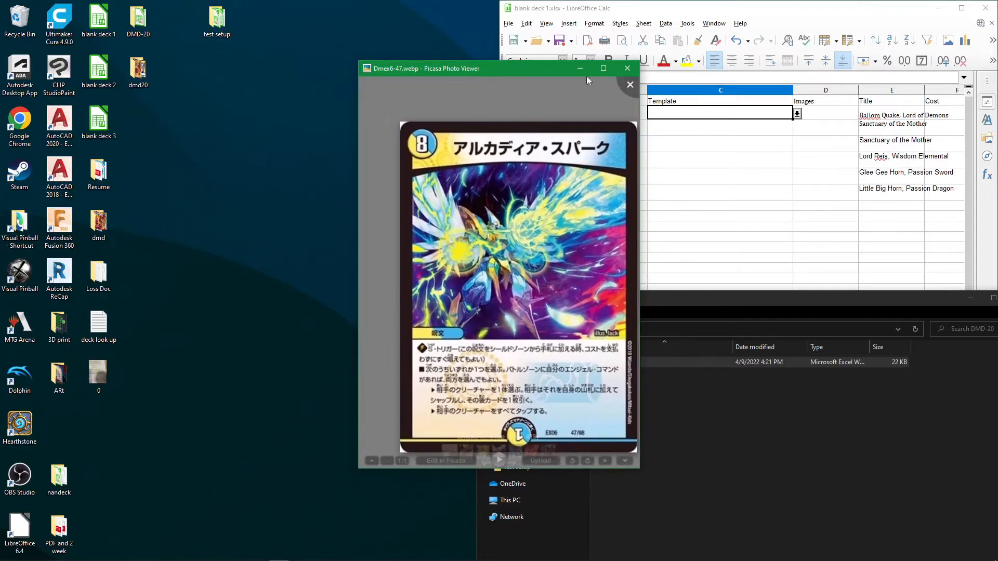
pyautogui.click(628, 69)
# Step: Open the DMPG V 0.8 folder inside the test setup folder on the desktop
pyautogui.moveTo(463, 289); pyautogui.dragTo(388, 93)
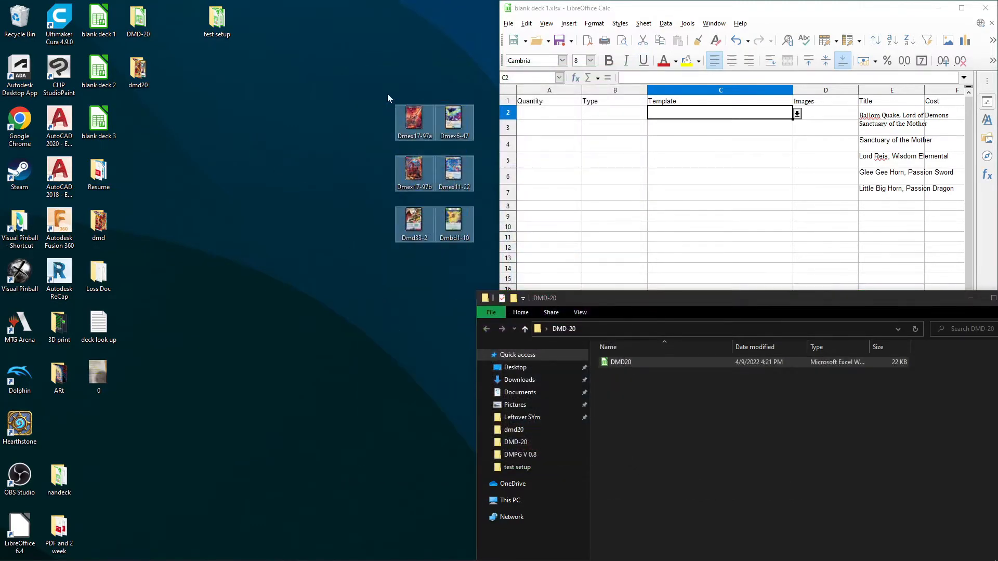
pyautogui.click(227, 256)
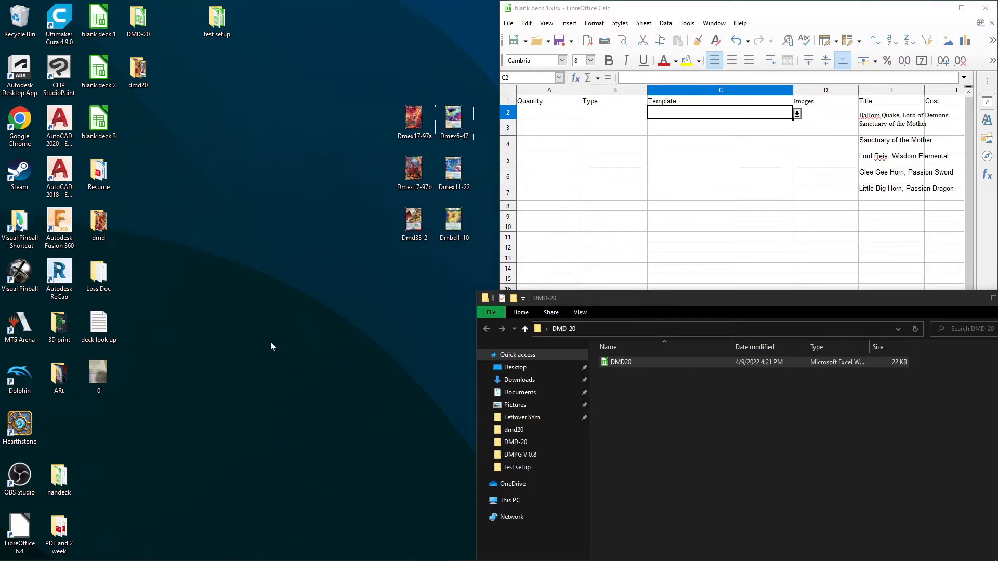
pyautogui.doubleClick(220, 39)
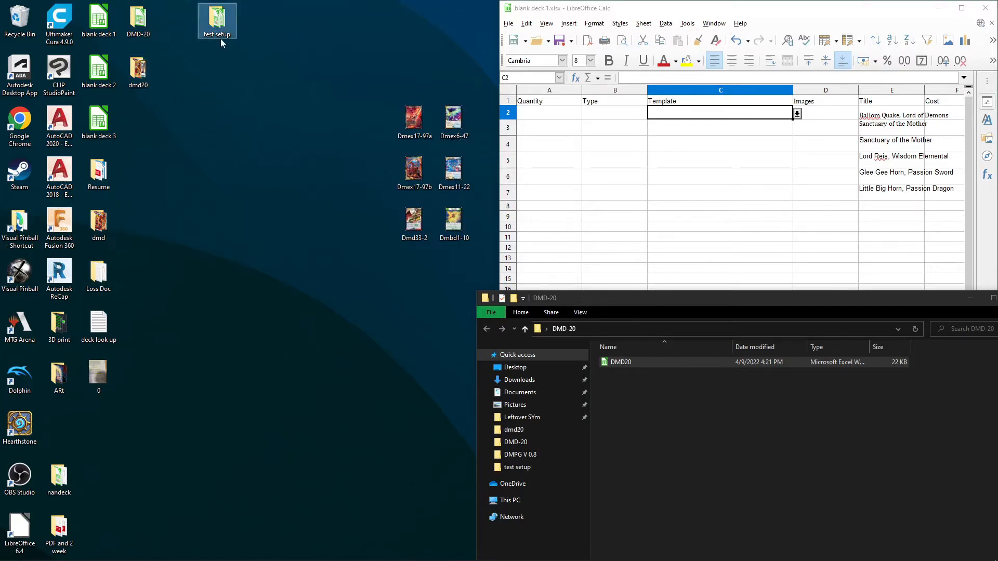
pyautogui.moveTo(236, 18); pyautogui.dragTo(385, 101)
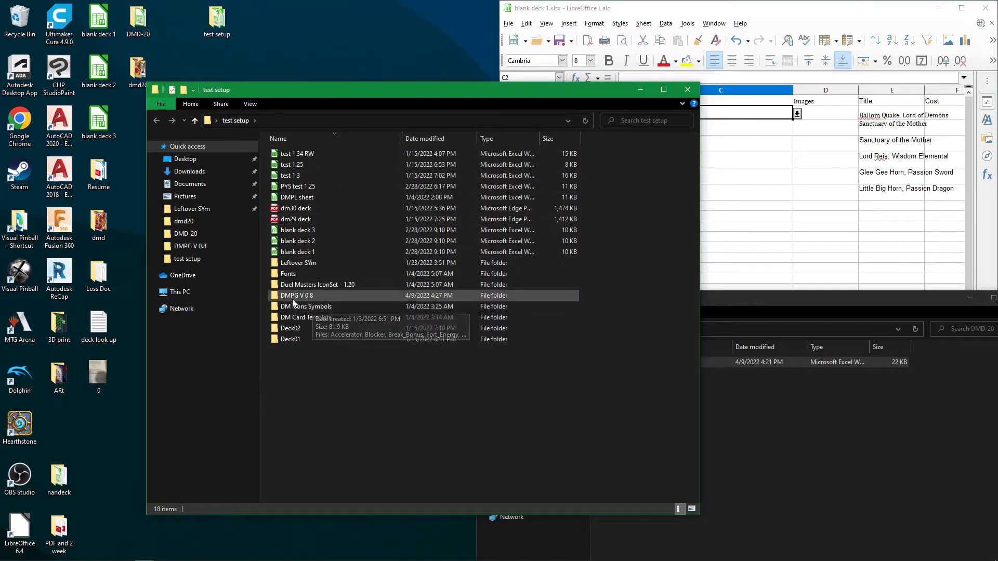
pyautogui.doubleClick(320, 298)
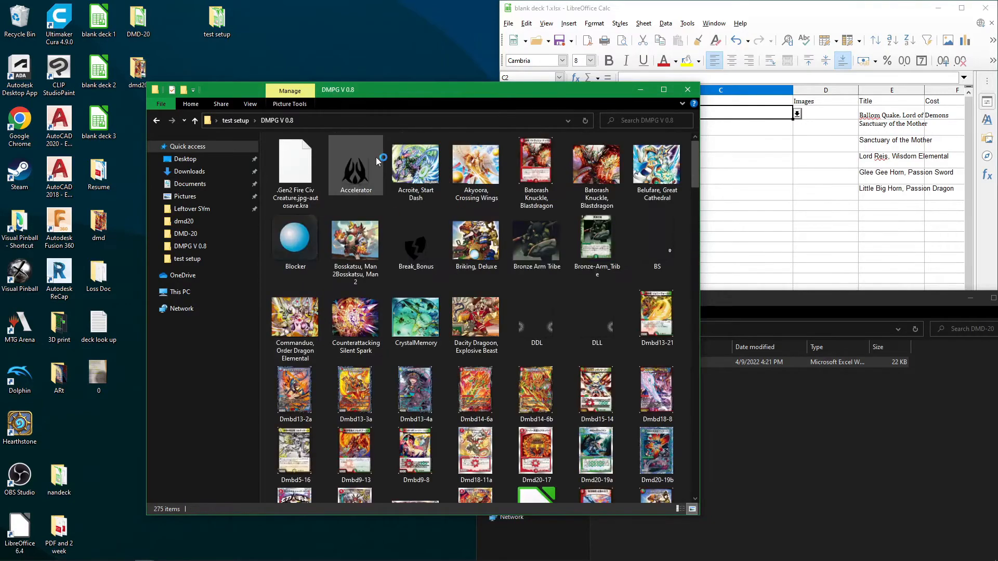
# Step: Examine the card images, templates, spreadsheets and symbol files stored in the DMPG V 0.8 folder
pyautogui.scroll(-5, 454, 379)
pyautogui.scroll(8, 482, 295)
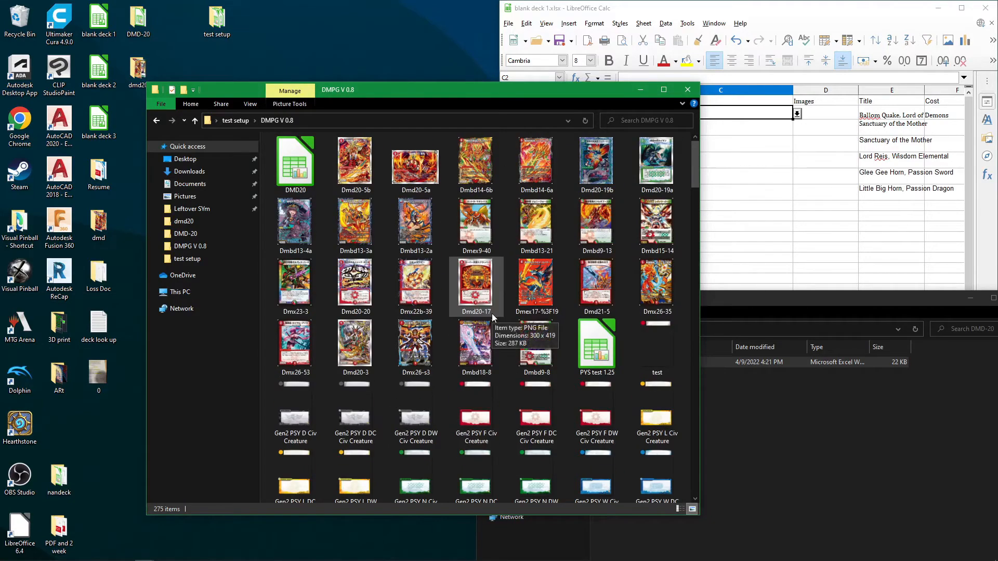
pyautogui.scroll(-2, 468, 249)
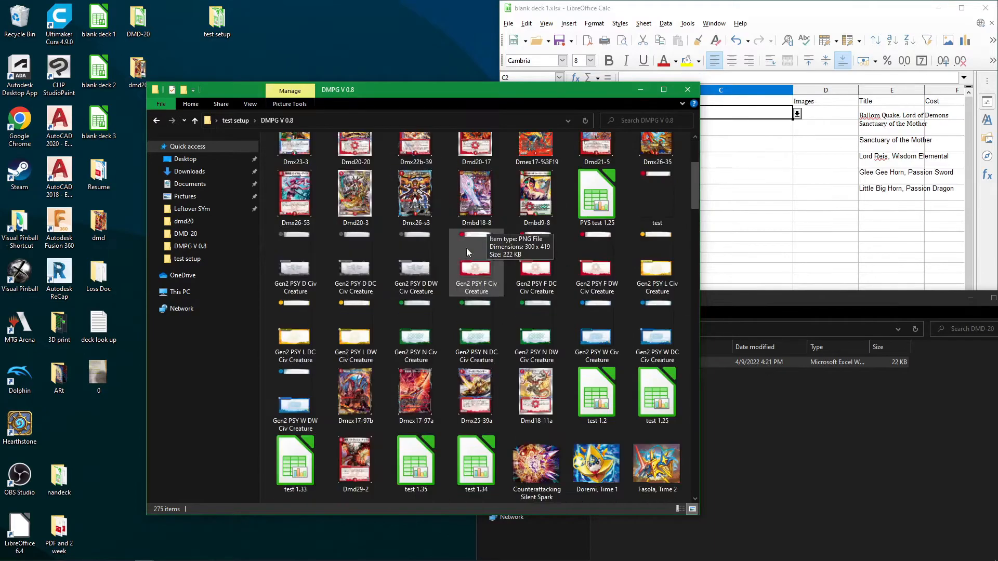
pyautogui.scroll(2, 623, 361)
pyautogui.scroll(-5, 548, 255)
pyautogui.scroll(5, 572, 280)
pyautogui.scroll(-5, 596, 310)
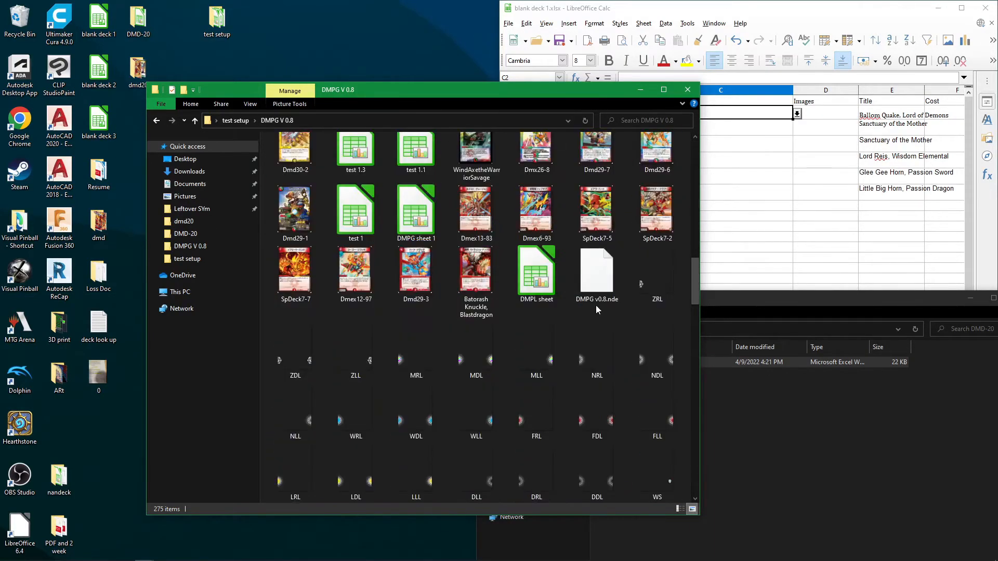
pyautogui.scroll(5, 597, 307)
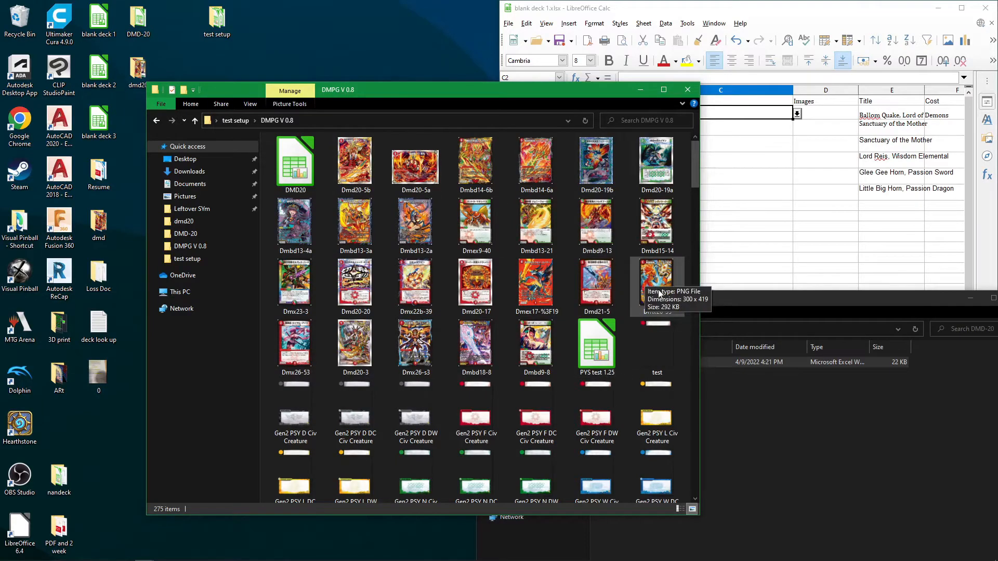
pyautogui.scroll(-5, 513, 226)
pyautogui.scroll(5, 513, 226)
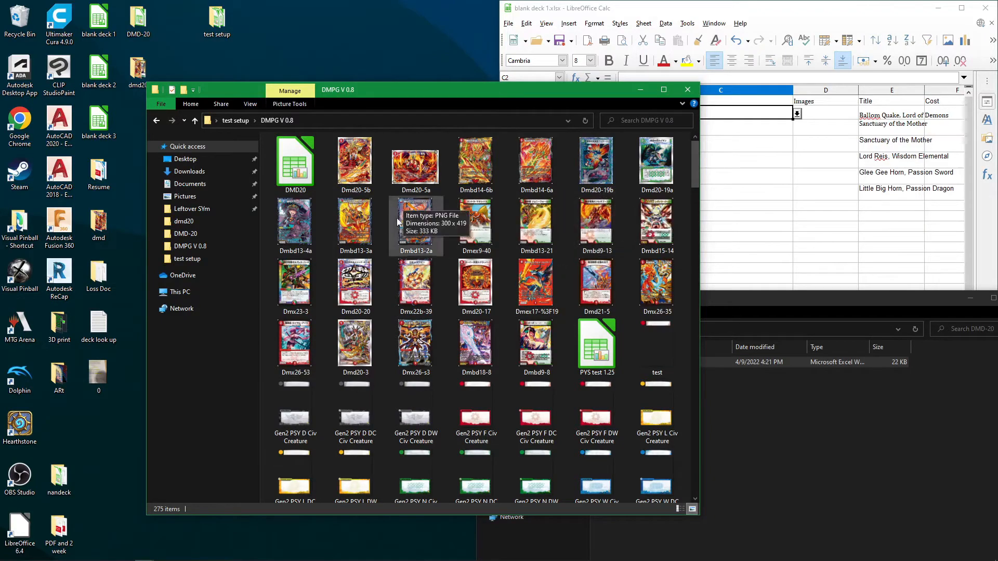
pyautogui.scroll(-5, 429, 197)
pyautogui.scroll(5, 436, 308)
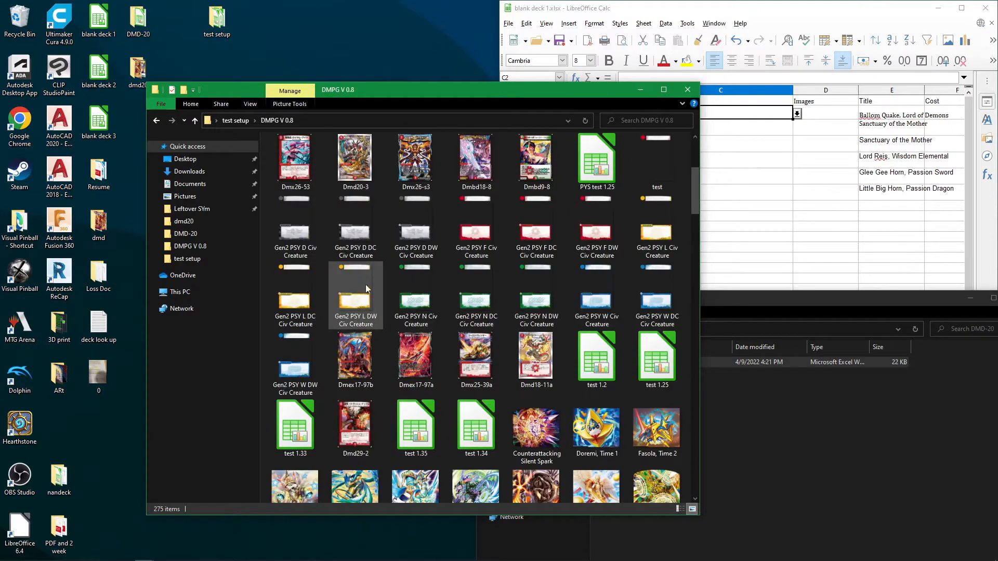
pyautogui.scroll(-3, 603, 260)
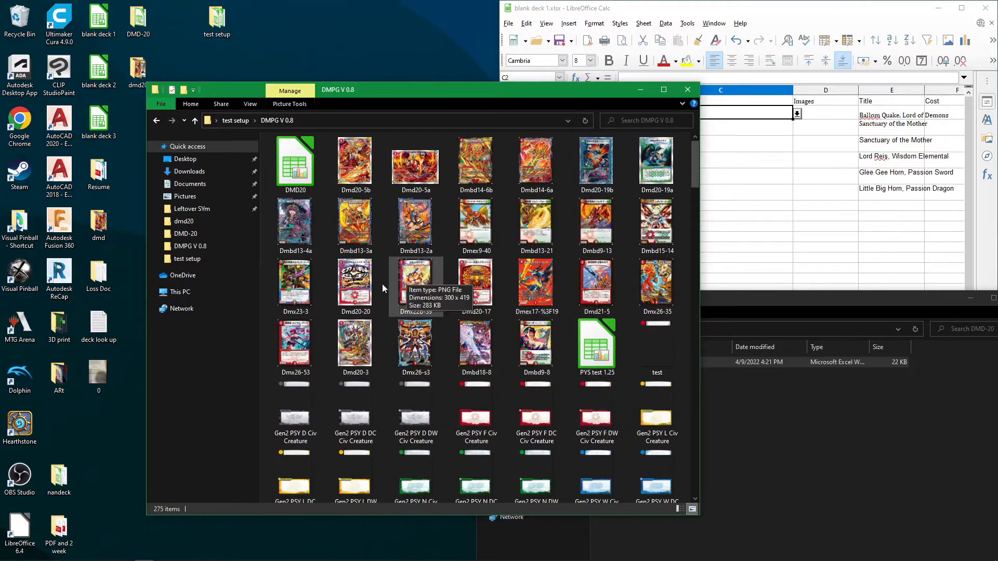
# Step: Open the KfuS.png image from the DMPG V 0.8 folder in Picasa Photo Viewer
pyautogui.scroll(-5, 380, 307)
pyautogui.scroll(-10, 431, 427)
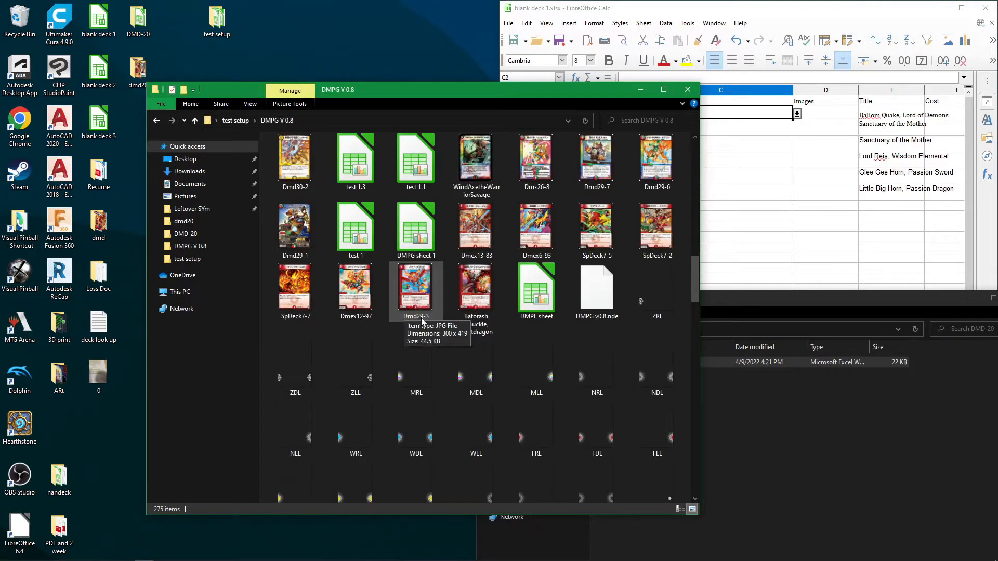
pyautogui.doubleClick(370, 210)
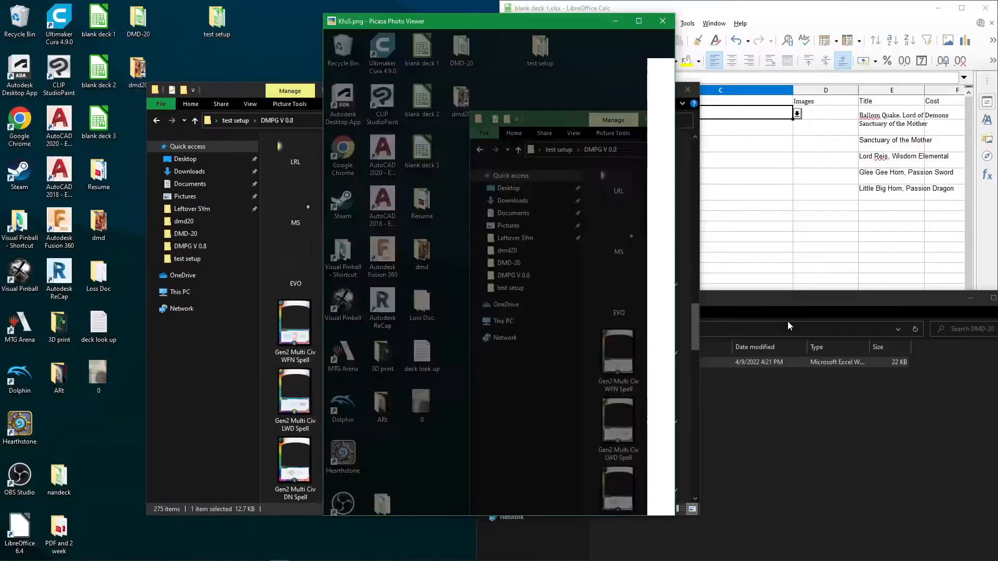
# Step: Close the KfuS.png preview, and view the DLL.png image from the DMPG V 0.8 folder before closing it too
pyautogui.rightClick(639, 471)
pyautogui.click(638, 307)
pyautogui.click(662, 20)
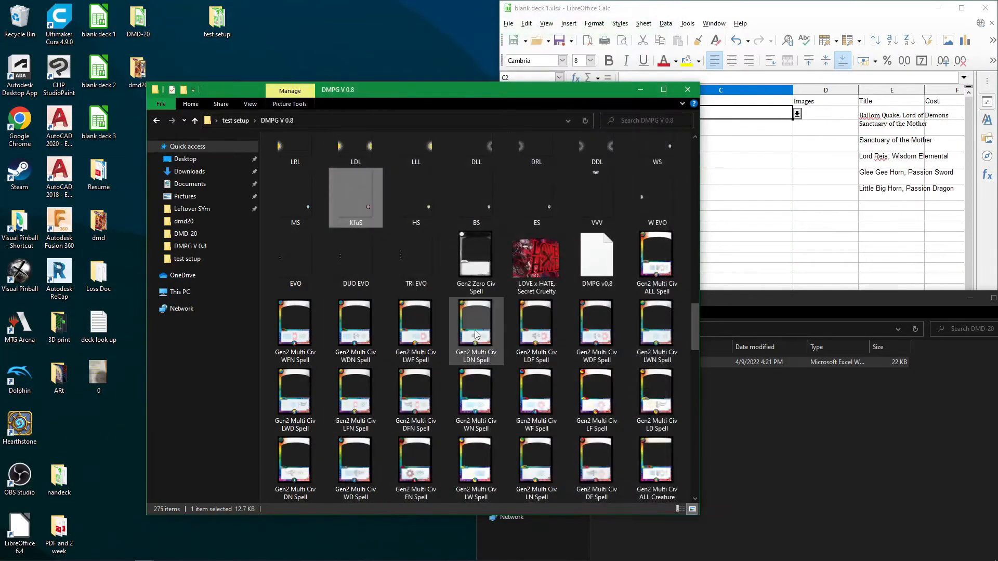
pyautogui.scroll(3, 482, 308)
pyautogui.doubleClick(473, 291)
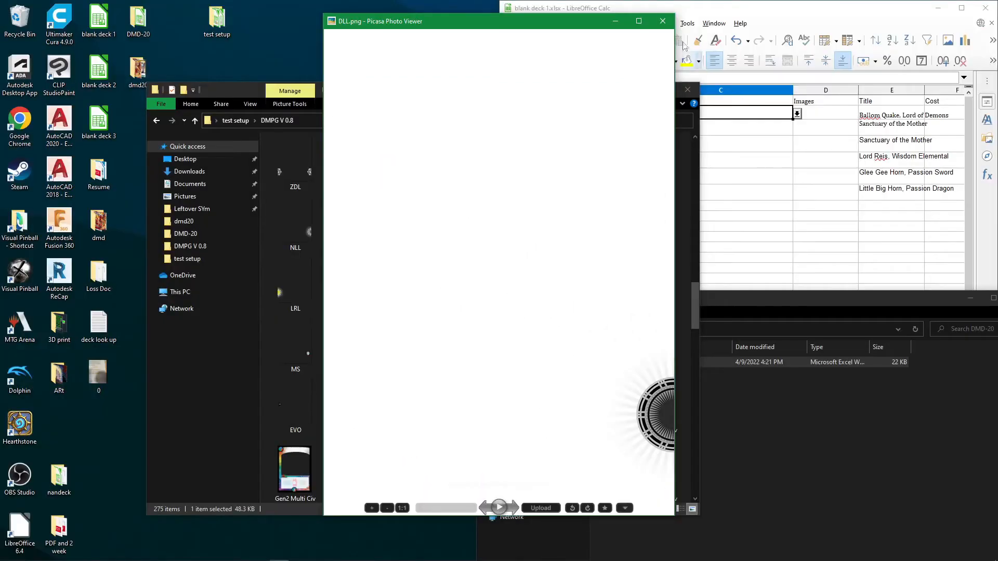
pyautogui.click(663, 20)
# Step: Browse the remaining templates and symbols in the DMPG V 0.8 folder and move its window to uncover the card images on the desktop
pyautogui.scroll(-10, 416, 364)
pyautogui.scroll(5, 412, 316)
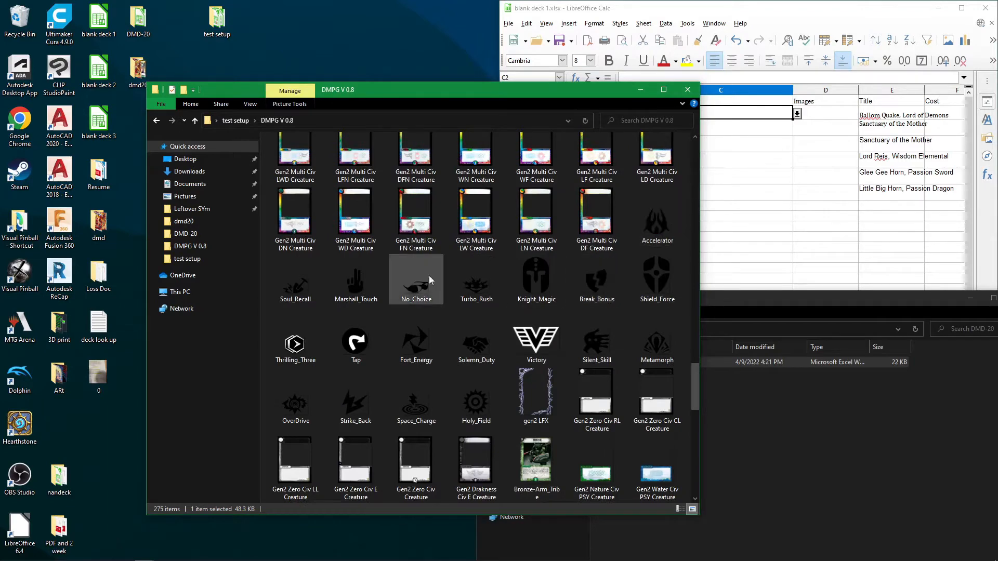
pyautogui.scroll(-5, 505, 350)
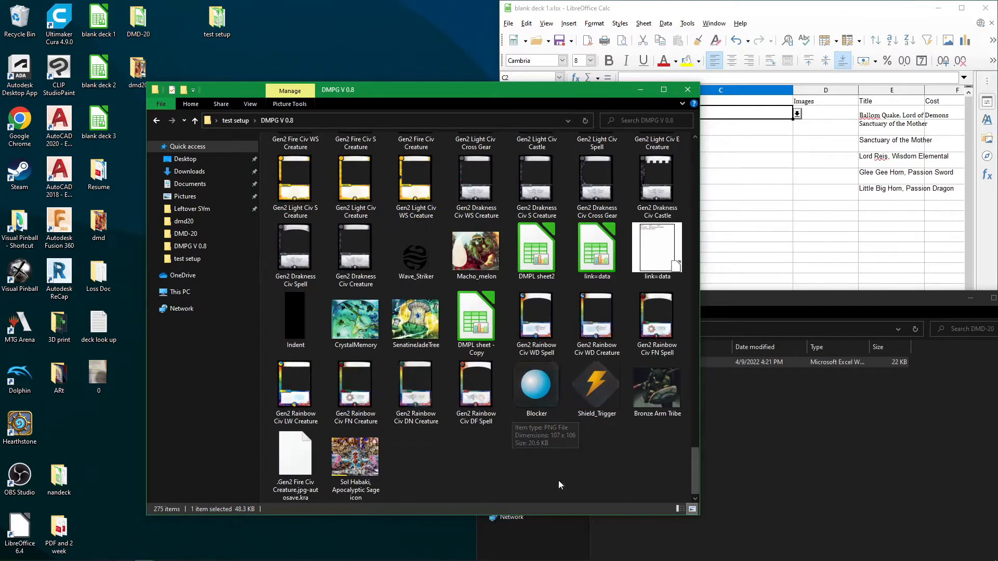
pyautogui.moveTo(367, 90); pyautogui.dragTo(316, 255)
# Step: Move the six downloaded card images on the desktop farther away from the spreadsheet, keeping them grouped together
pyautogui.moveTo(478, 244); pyautogui.dragTo(388, 70)
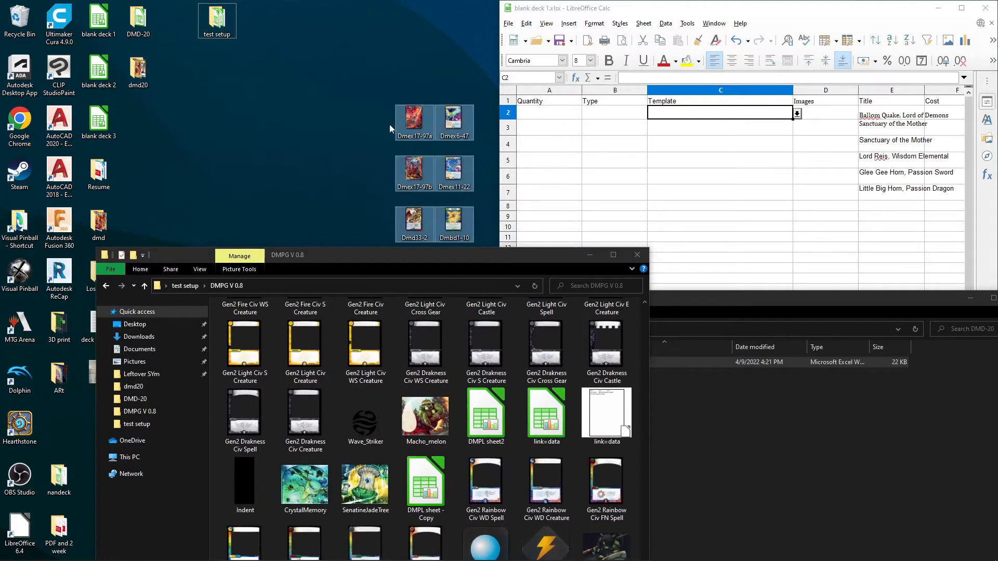
pyautogui.moveTo(416, 136); pyautogui.dragTo(387, 82)
pyautogui.click(456, 172)
pyautogui.moveTo(447, 53); pyautogui.dragTo(346, 226)
pyautogui.moveTo(362, 88); pyautogui.dragTo(323, 89)
pyautogui.click(430, 152)
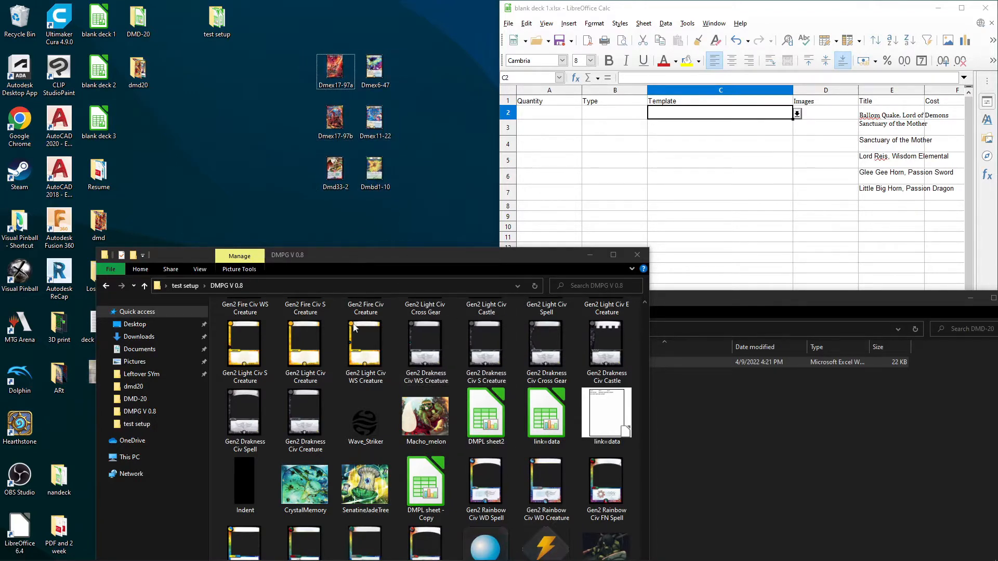
# Step: Place the DMPG V 0.8 folder window beneath the card images, bring the blank deck 1 spreadsheet forward and select Template cell C2
pyautogui.moveTo(470, 256); pyautogui.dragTo(414, 206)
pyautogui.click(699, 180)
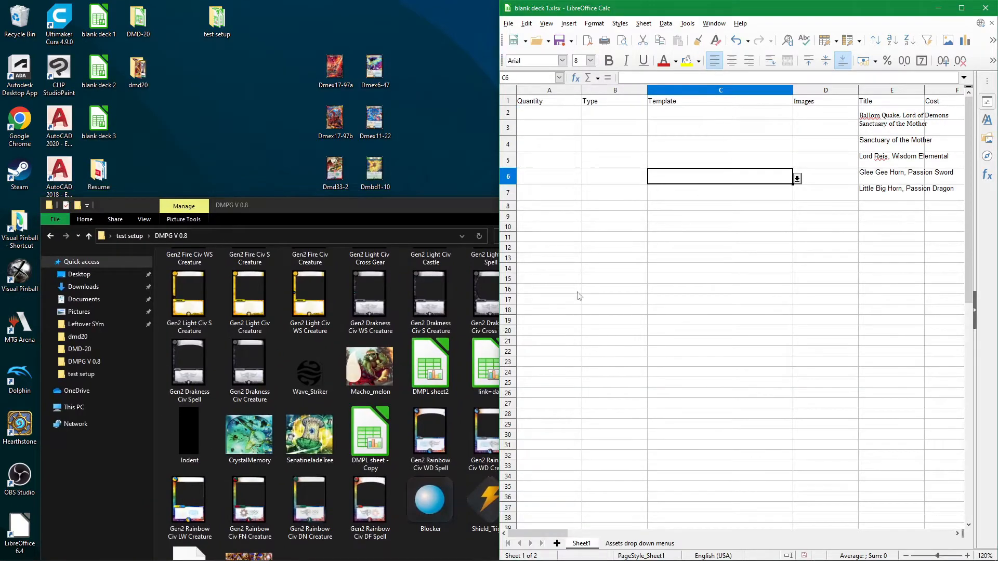
pyautogui.click(601, 115)
pyautogui.moveTo(421, 182); pyautogui.dragTo(403, 119)
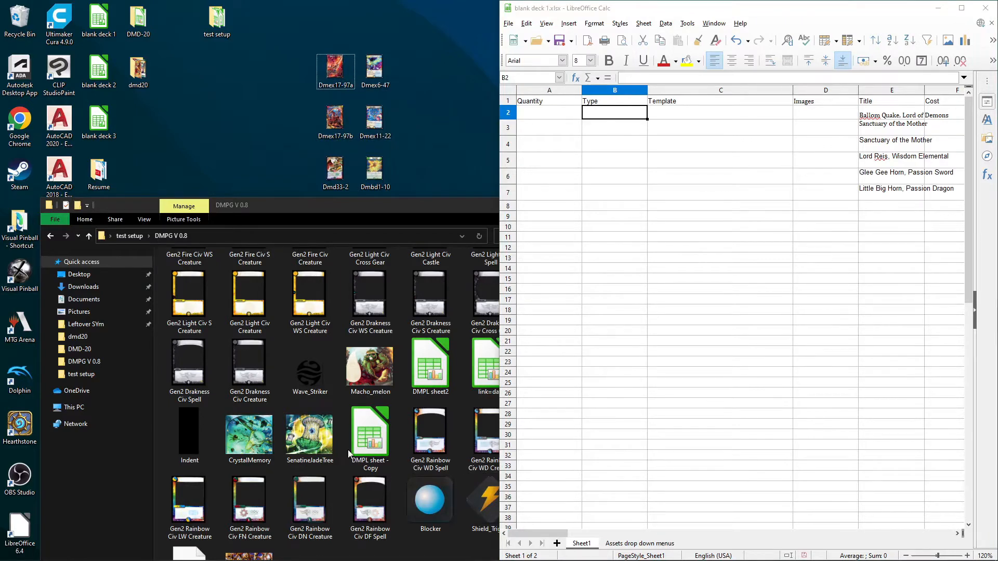
pyautogui.click(730, 114)
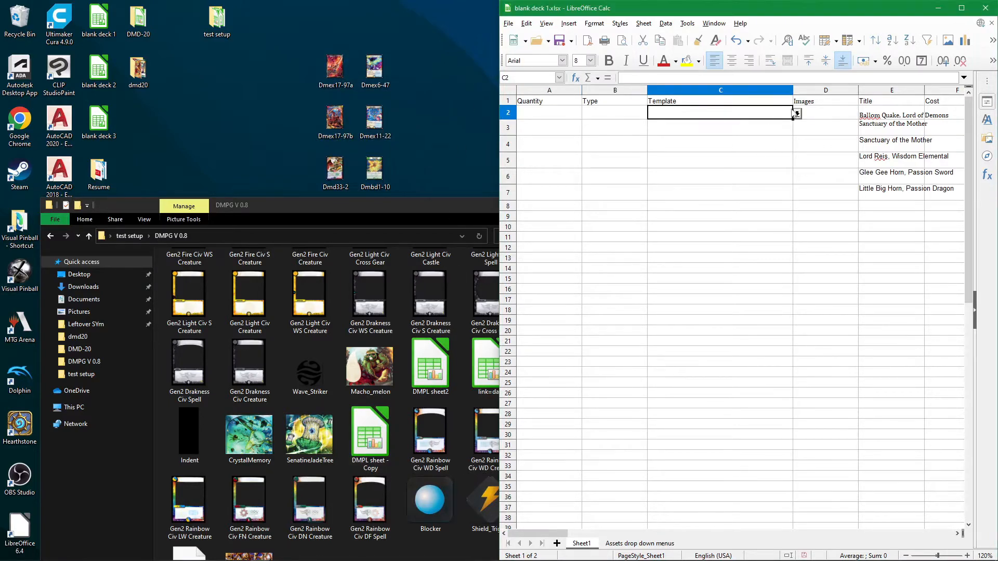
# Step: View the Dmex17-97a card image from the desktop in Chrome and dismiss the browser window
pyautogui.doubleClick(335, 70)
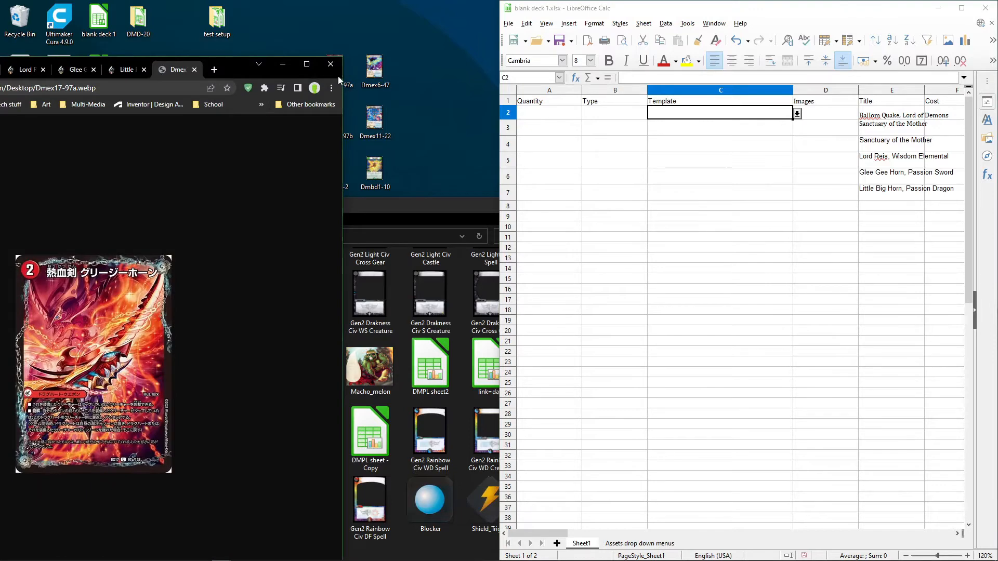
pyautogui.click(334, 66)
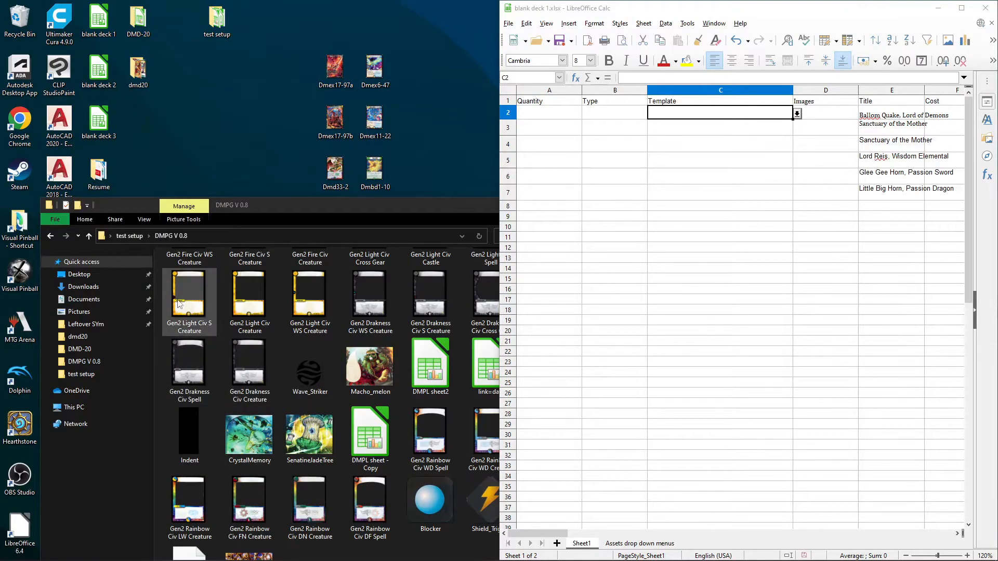
# Step: Look through the open windows for the browser window holding the deck's Duel Masters Wiki card pages
pyautogui.hotkey('alt', 'Tab')
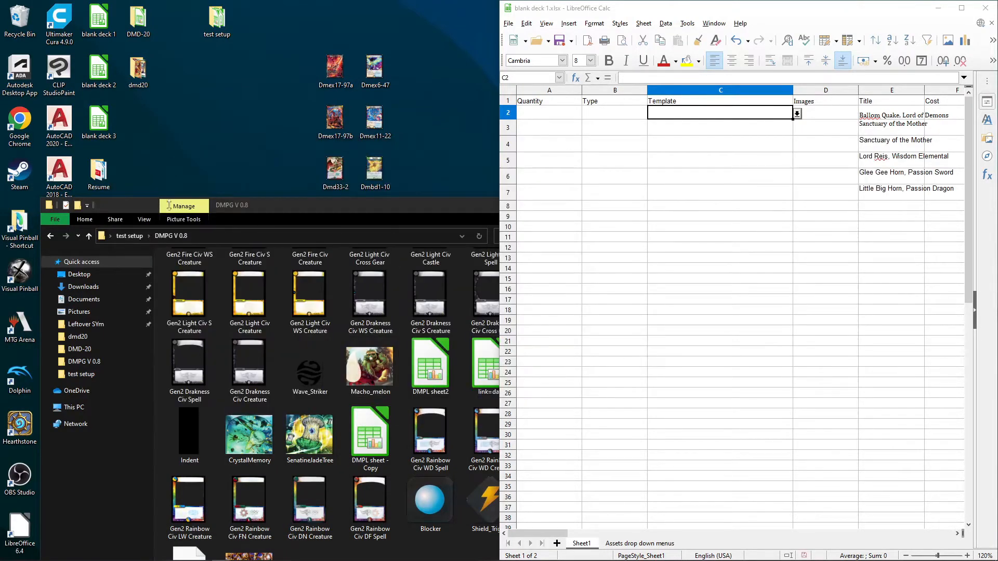
pyautogui.hotkey('alt', 'Tab')
pyautogui.hotkey('alt', 'Tab')
pyautogui.hotkey('alt', 'Tab')
pyautogui.hotkey('alt', 'Tab')
pyautogui.hotkey('alt', 'Tab')
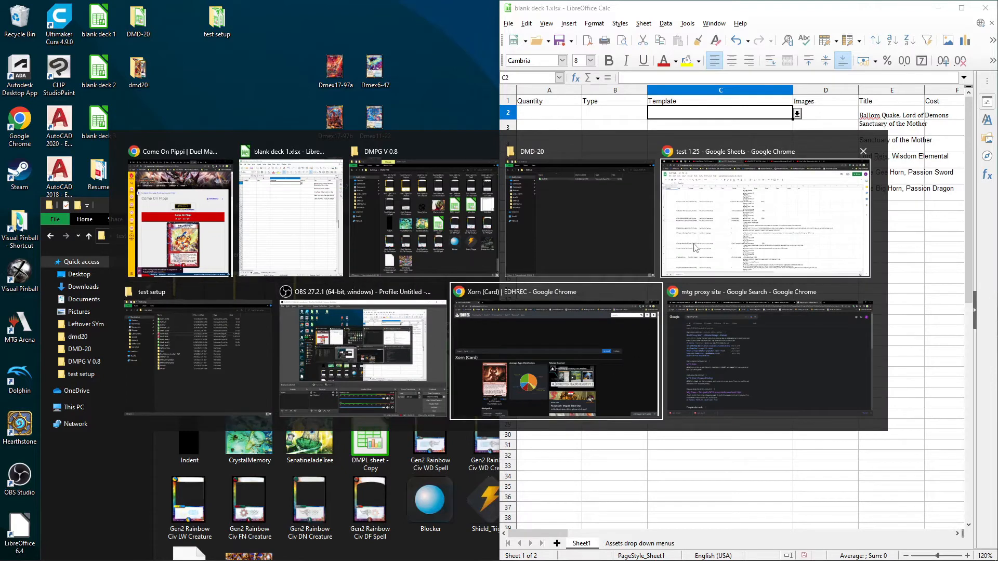
pyautogui.click(746, 193)
pyautogui.hotkey('alt', 'Tab')
pyautogui.hotkey('alt', 'Tab')
pyautogui.hotkey('alt', 'Tab')
pyautogui.hotkey('alt', 'Tab')
pyautogui.hotkey('alt', 'Tab')
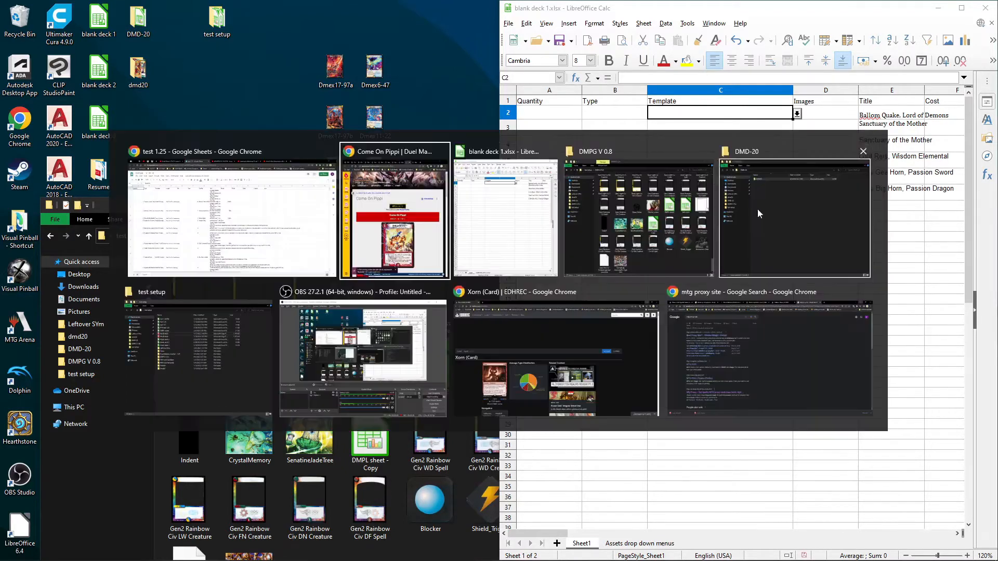
pyautogui.click(390, 208)
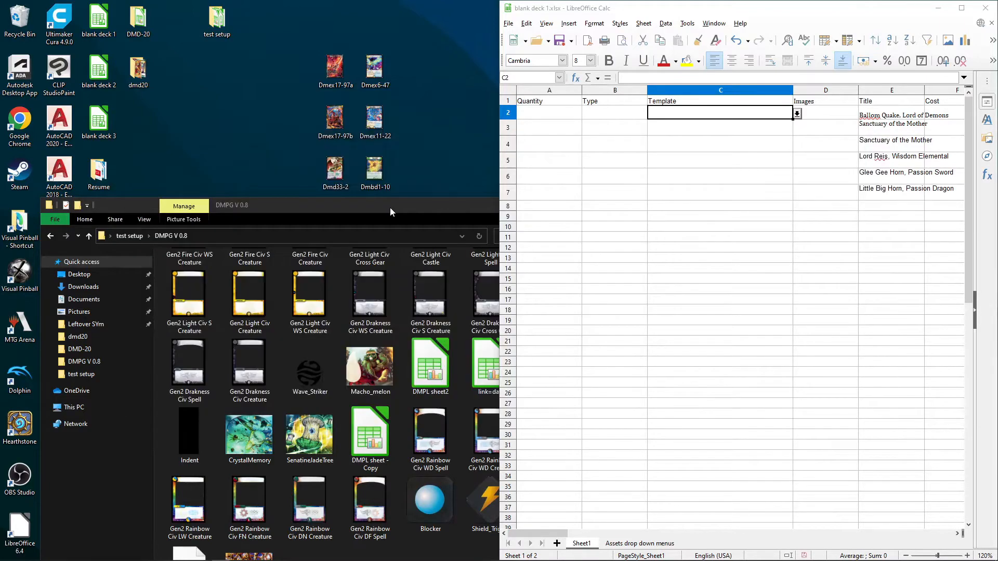
pyautogui.hotkey('alt', 'Tab')
pyautogui.hotkey('alt', 'Tab')
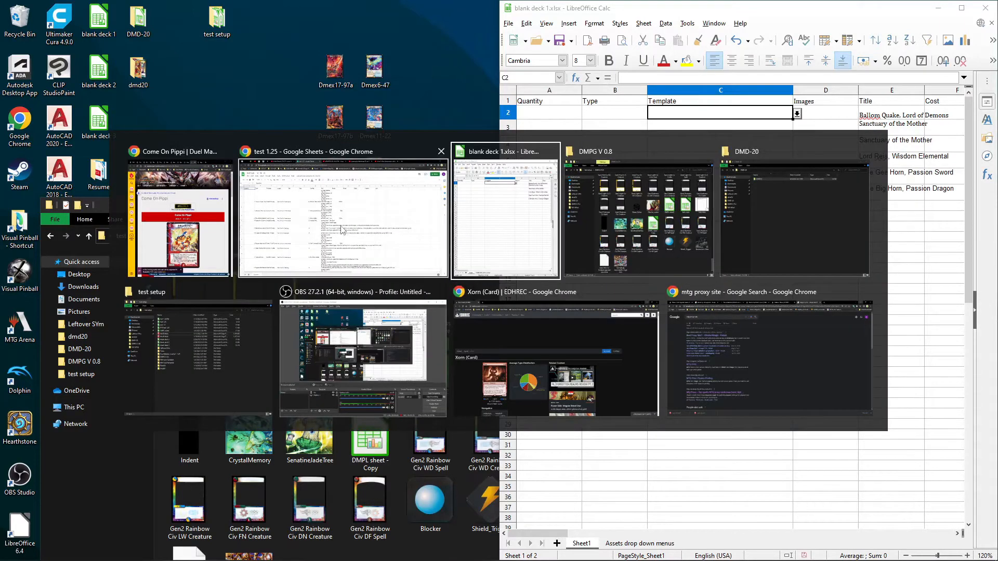
pyautogui.click(676, 299)
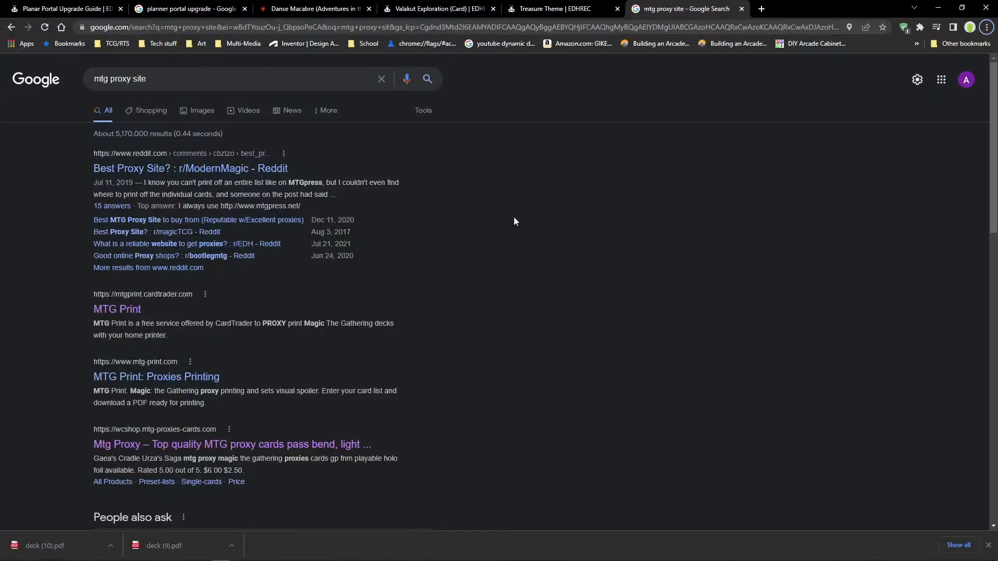
pyautogui.hotkey('alt', 'Tab')
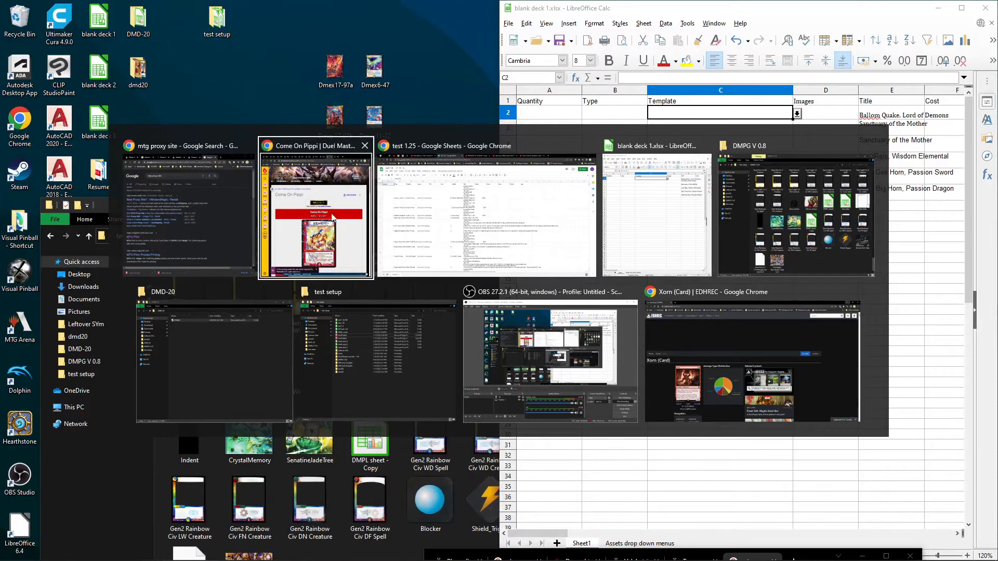
pyautogui.click(430, 219)
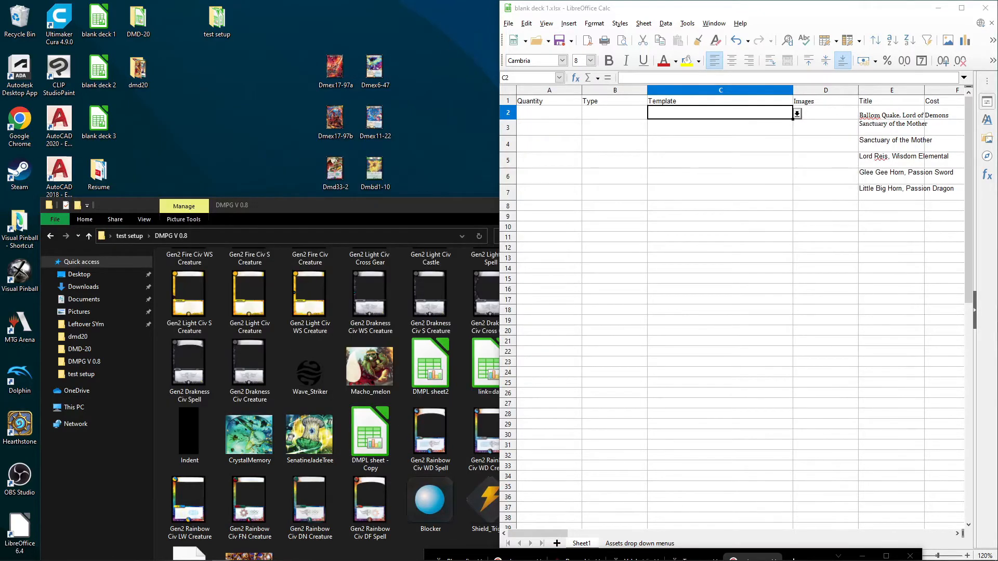
# Step: Switch to the Chrome window with the card pages, show the Ballom Quake, Lord of Demons page and close the Dmex17-97a.webp tab
pyautogui.hotkey('alt', 'Tab')
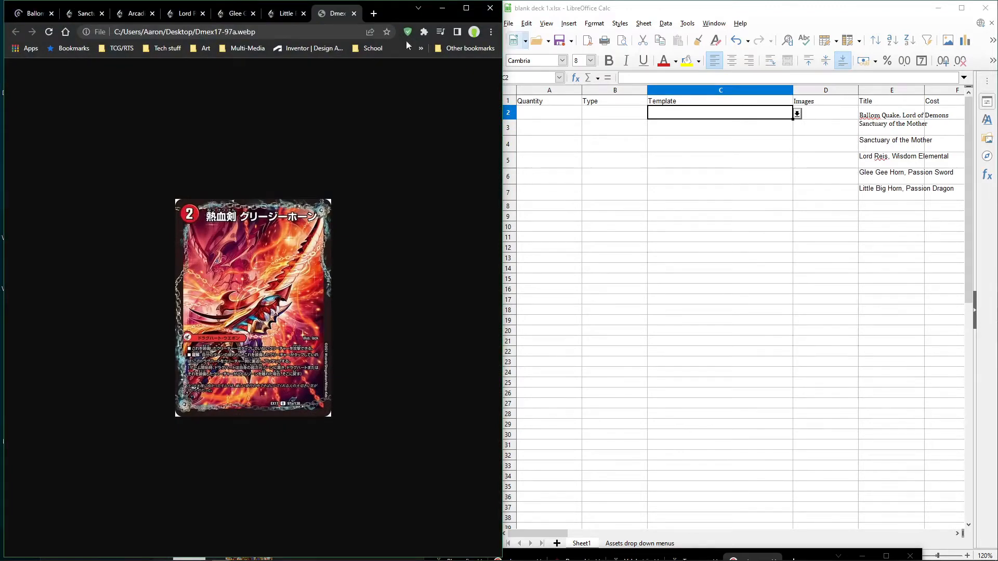
pyautogui.click(32, 13)
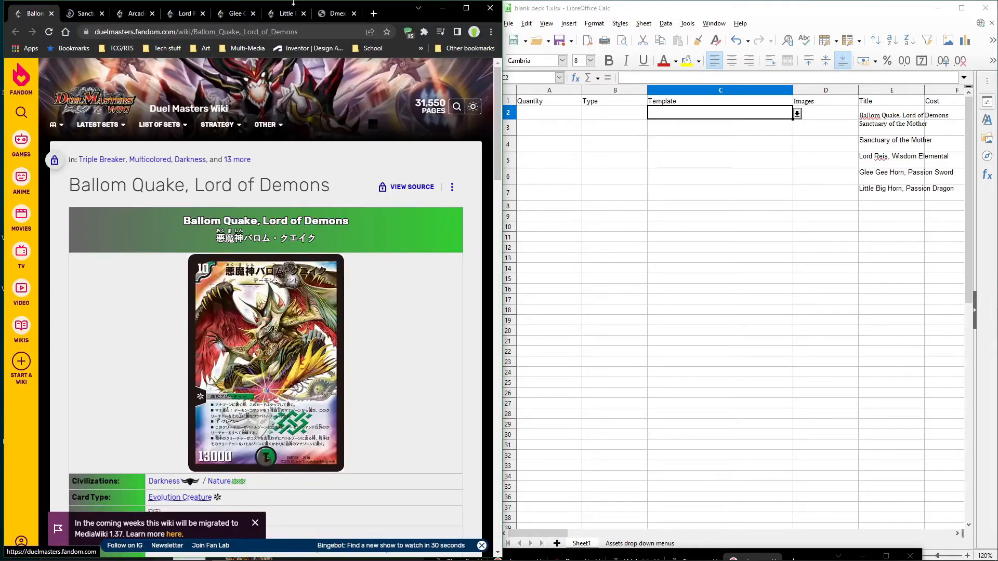
pyautogui.click(353, 13)
pyautogui.scroll(-5, 313, 410)
pyautogui.scroll(5, 312, 411)
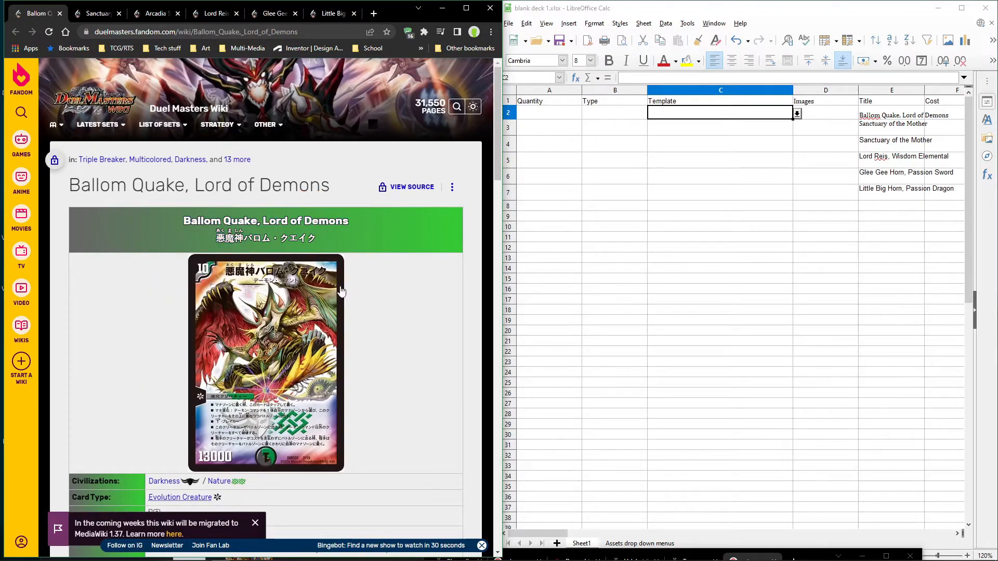
pyautogui.moveTo(176, 222); pyautogui.dragTo(367, 222)
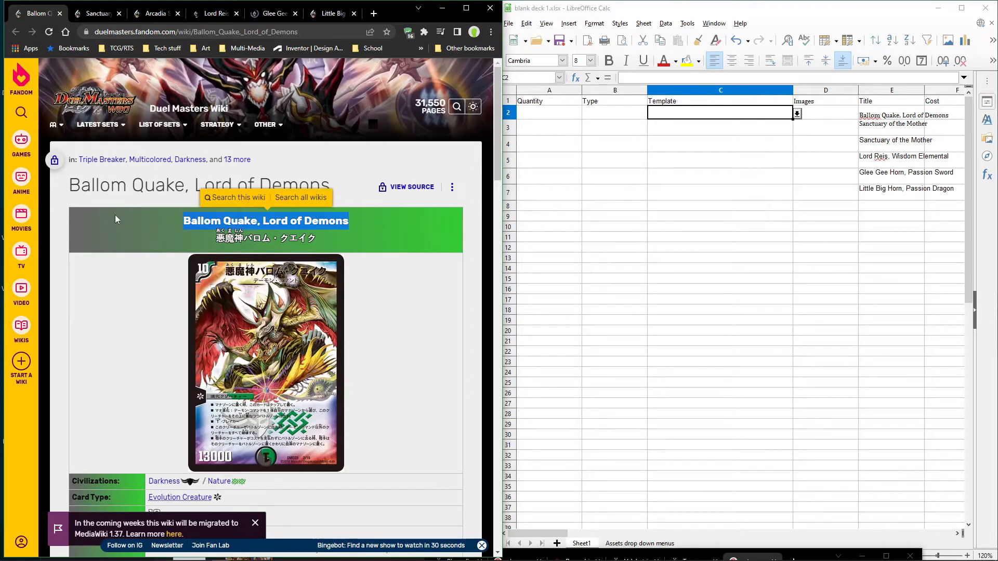
pyautogui.click(91, 205)
# Step: Set the Template of Ballom Quake, Lord of Demons in row 2 to Gen2 Multi Civ DN Creature.png
pyautogui.click(797, 113)
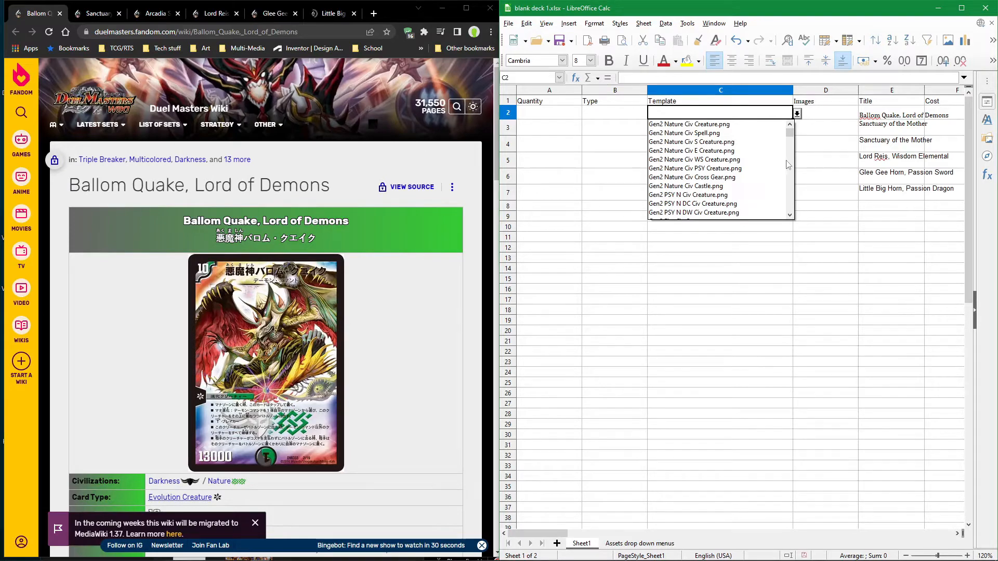
pyautogui.moveTo(791, 132); pyautogui.dragTo(791, 134)
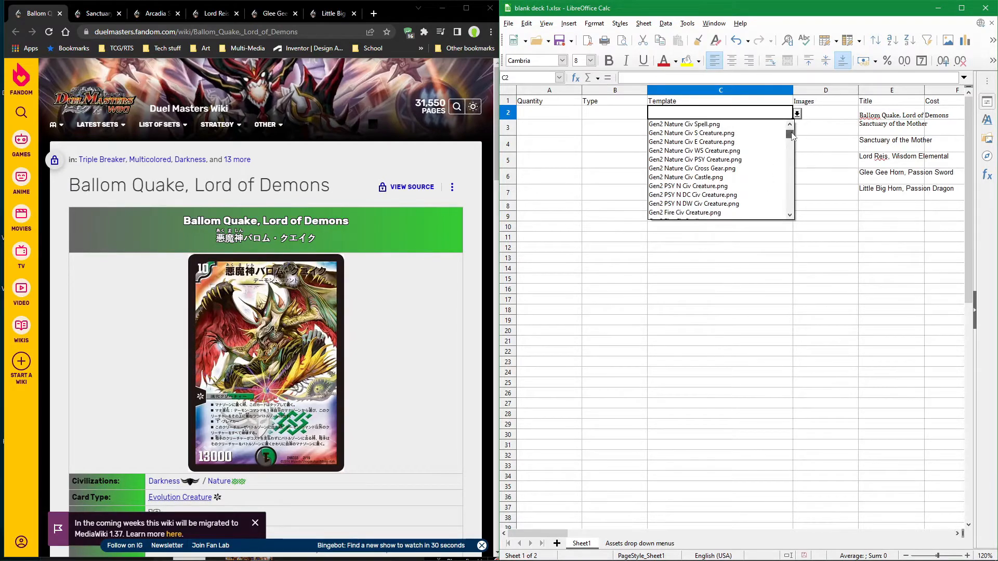
pyautogui.scroll(-1, 741, 164)
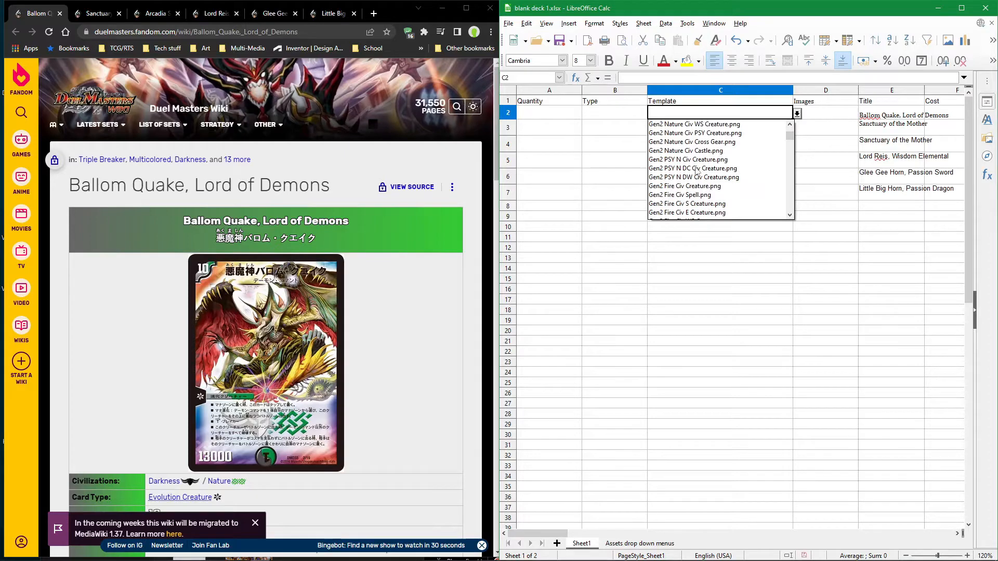
pyautogui.scroll(-5, 745, 174)
pyautogui.moveTo(789, 162); pyautogui.dragTo(789, 204)
pyautogui.scroll(4, 743, 193)
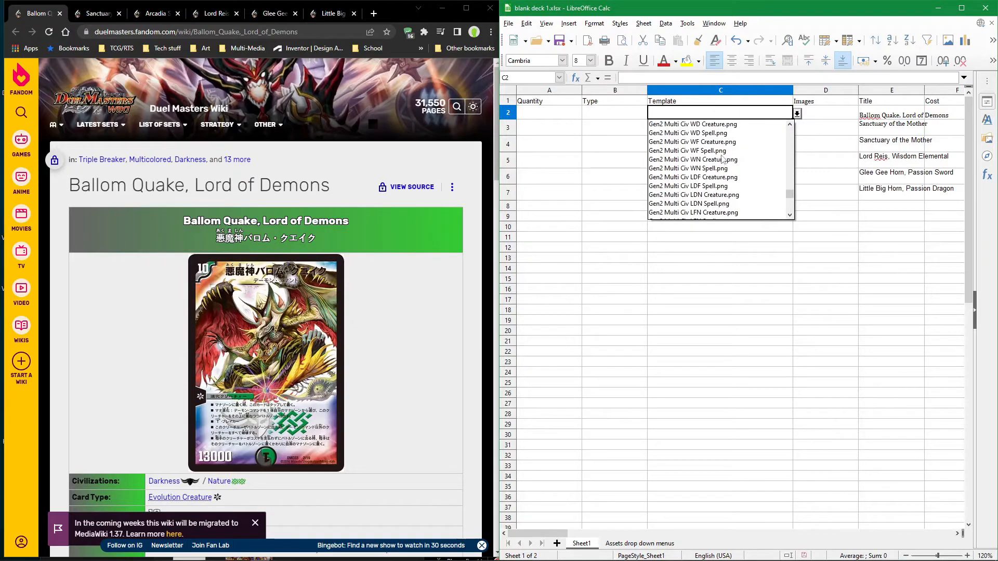
pyautogui.scroll(2, 746, 204)
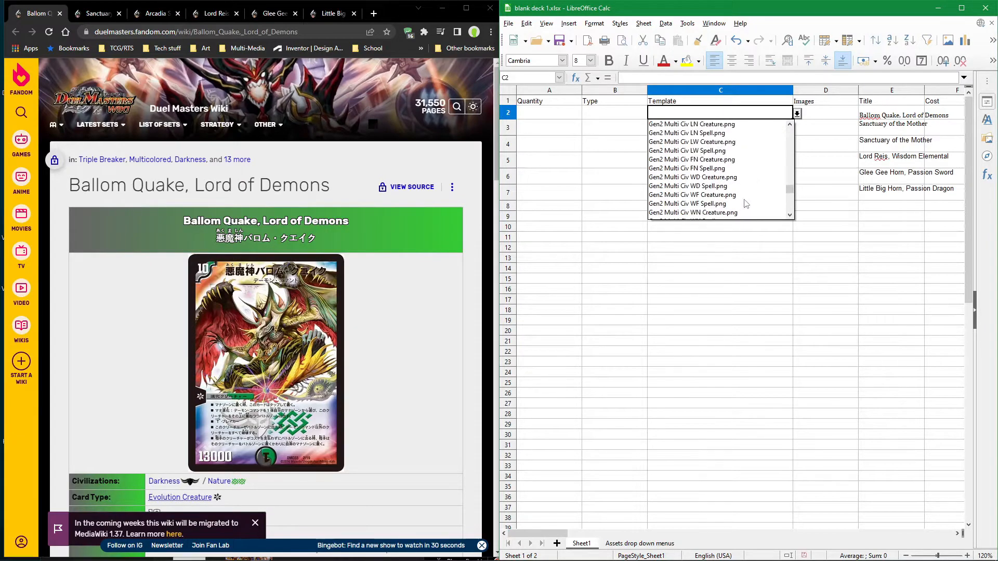
pyautogui.scroll(3, 746, 198)
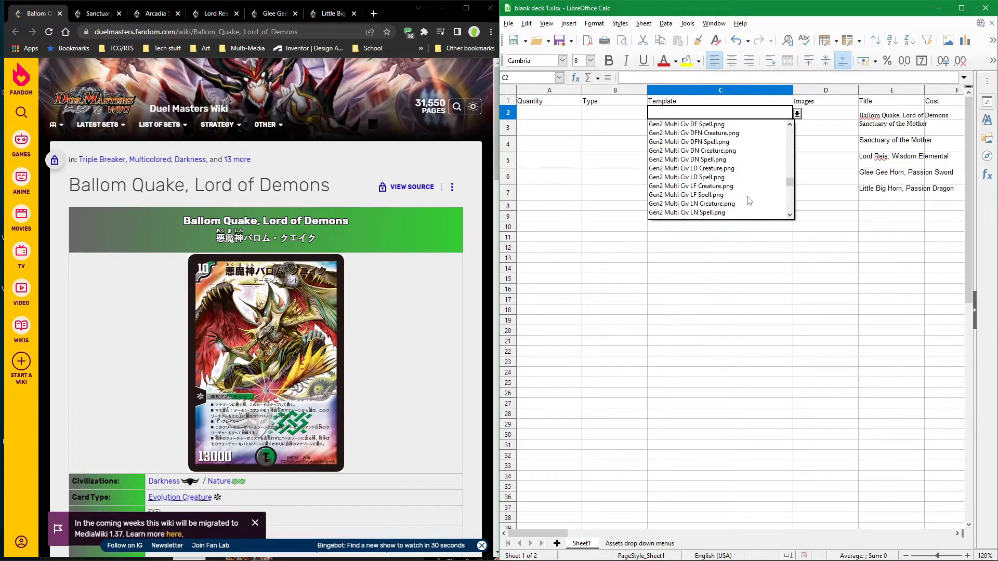
pyautogui.click(714, 151)
pyautogui.moveTo(546, 533)
pyautogui.mouseDown()
pyautogui.moveTo(584, 535)
pyautogui.moveTo(535, 534)
pyautogui.mouseUp()
pyautogui.click(752, 143)
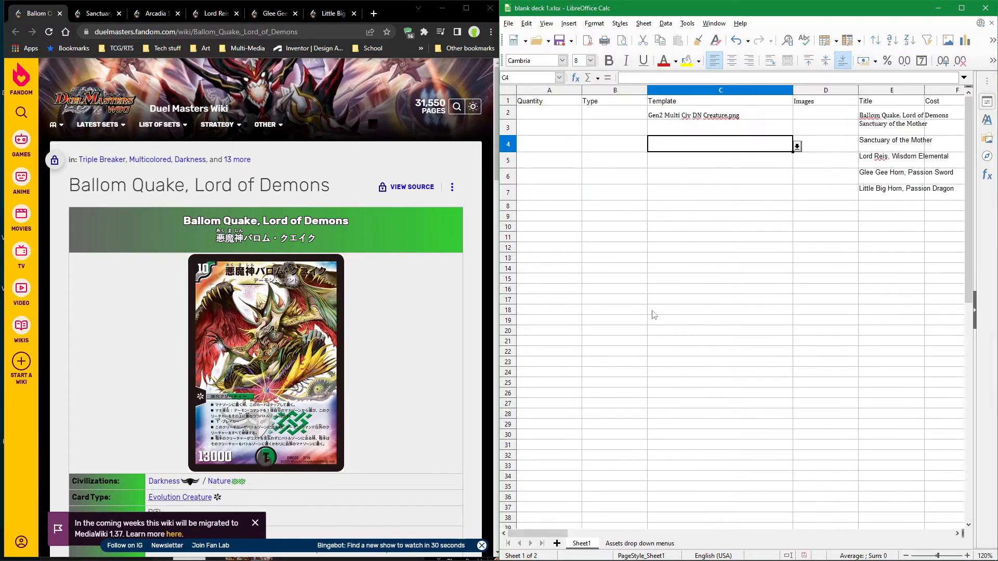
pyautogui.click(737, 119)
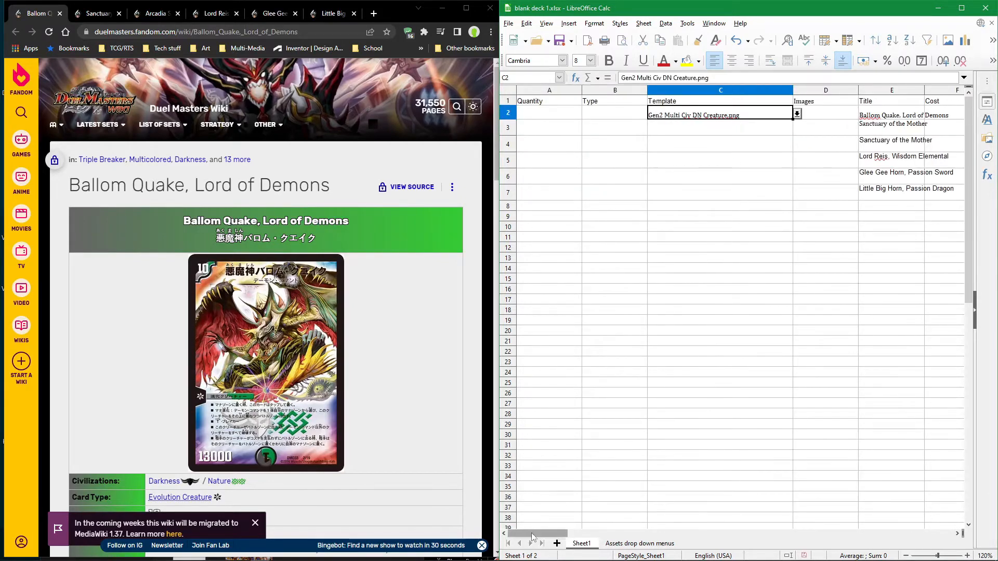
# Step: Enter 13000 as the Power of Ballom Quake, Lord of Demons in cell I2
pyautogui.moveTo(542, 534); pyautogui.dragTo(601, 536)
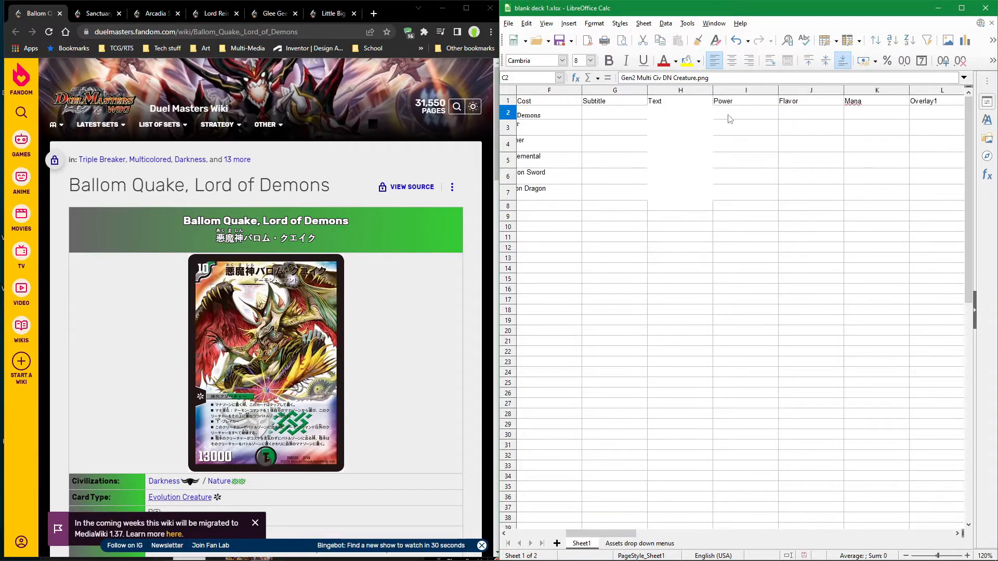
pyautogui.rightClick(727, 115)
pyautogui.click(728, 114)
pyautogui.doubleClick(727, 114)
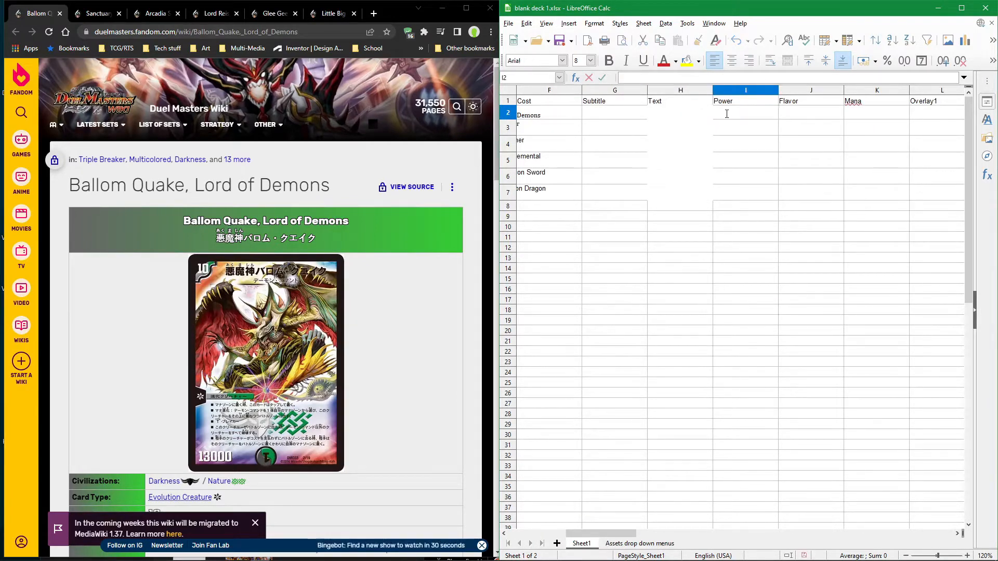
pyautogui.hotkey('ctrl', 'r')
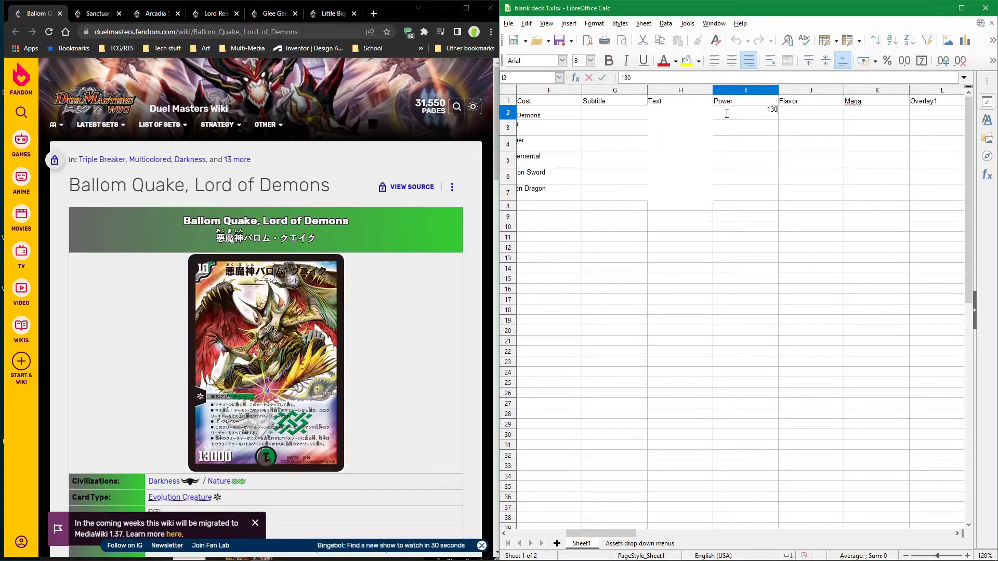
pyautogui.click(814, 112)
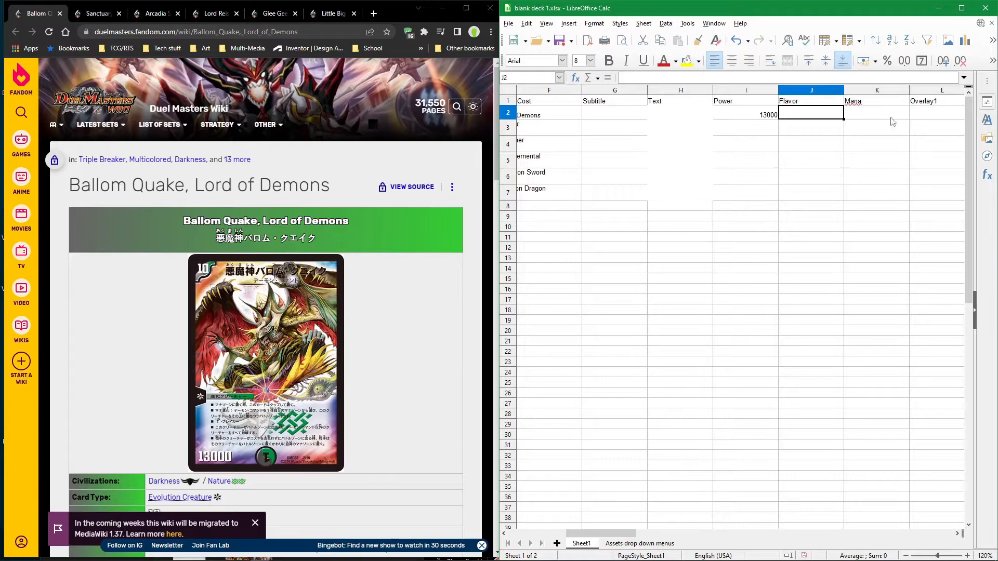
# Step: Examine the Overlay1 options available for Ballom Quake, Lord of Demons in cell L2
pyautogui.moveTo(598, 536); pyautogui.dragTo(630, 535)
pyautogui.click(835, 112)
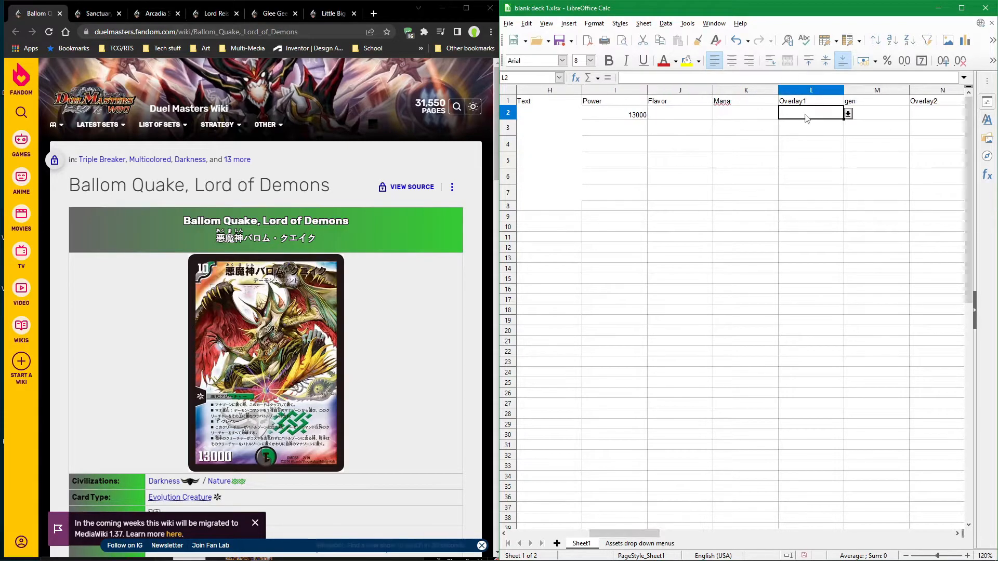
pyautogui.click(847, 112)
pyautogui.click(830, 115)
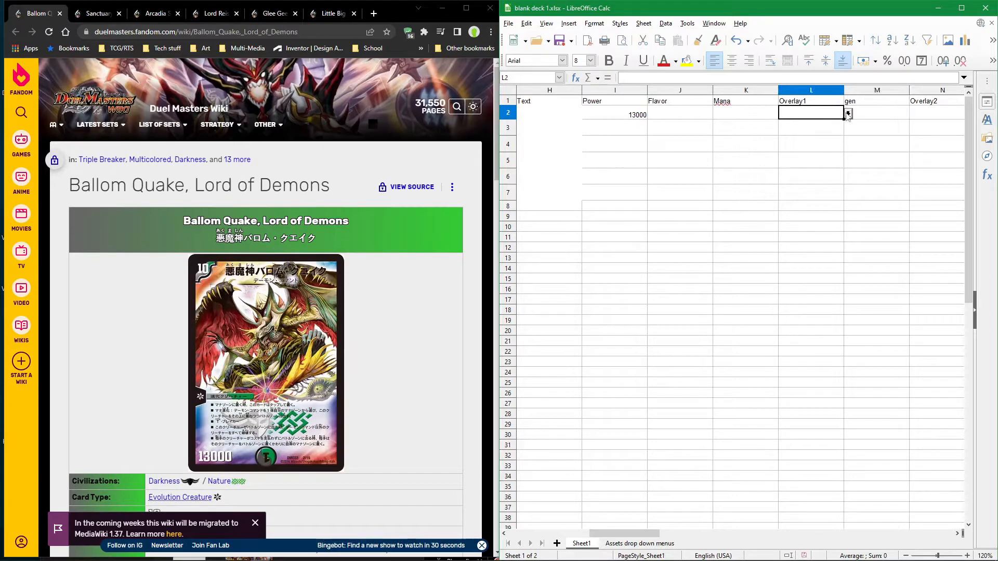
pyautogui.click(847, 113)
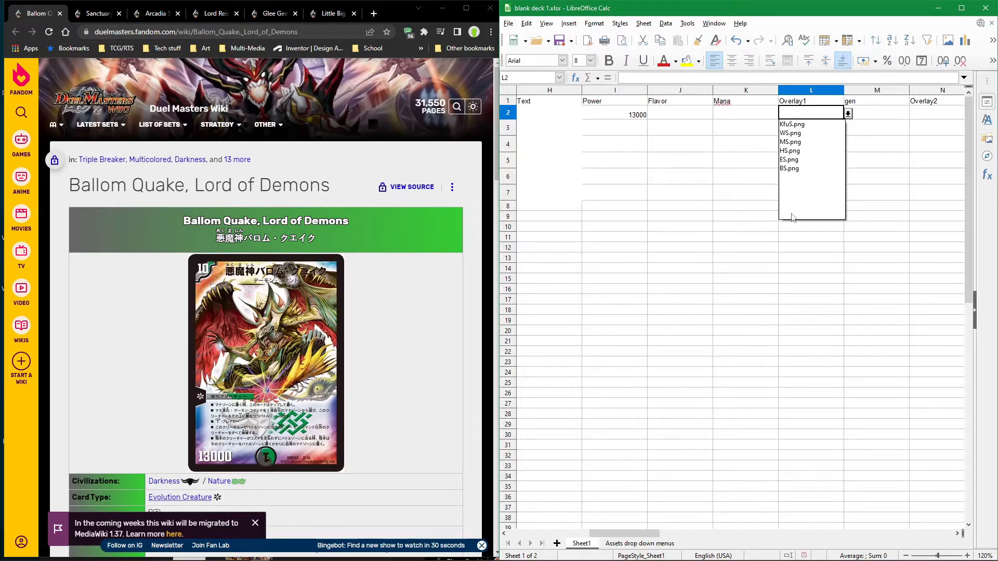
pyautogui.press('Escape')
# Step: Set Overlay2 of Ballom Quake, Lord of Demons in cell N2 to EVO.png
pyautogui.press('Right')
pyautogui.press('Right')
pyautogui.press('Right')
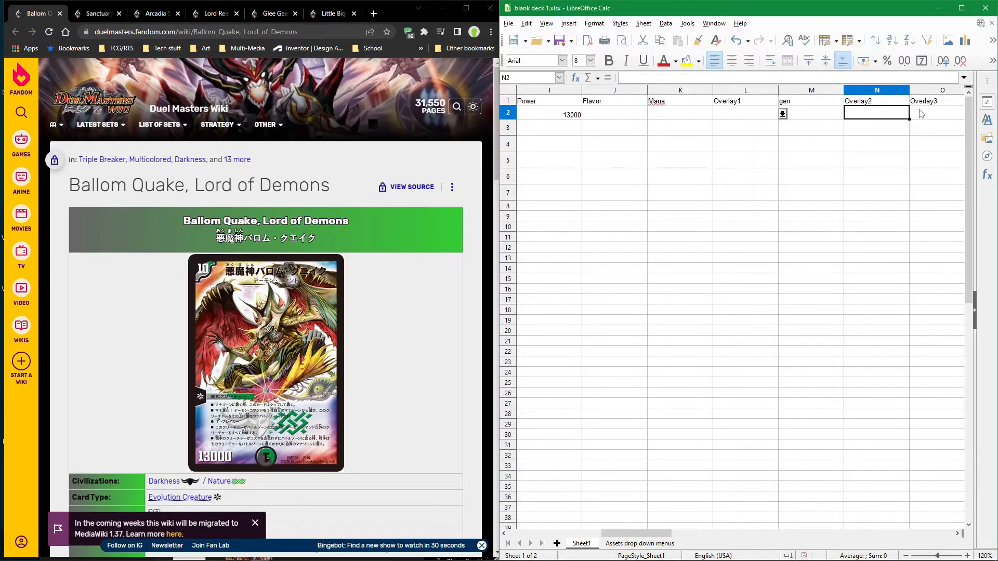
pyautogui.click(779, 114)
pyautogui.click(848, 113)
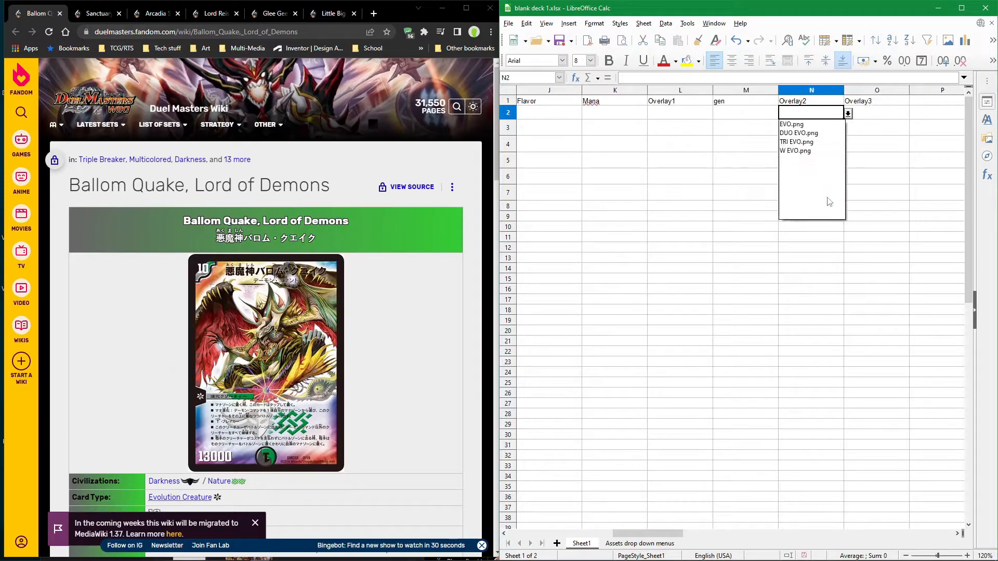
pyautogui.click(801, 125)
pyautogui.click(744, 174)
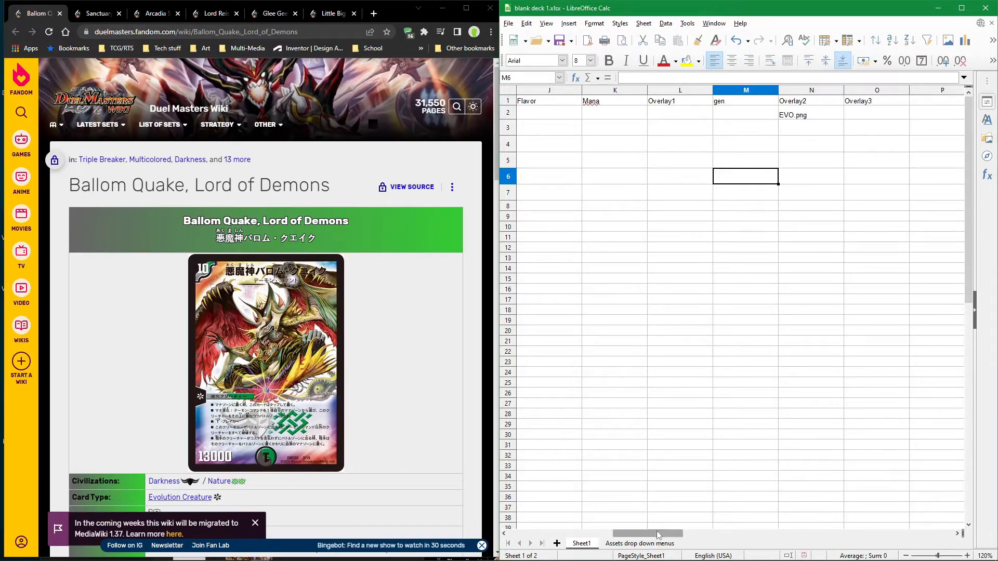
# Step: Look through the Template options for Ballom Quake, Lord of Demons in cell C2 without changing the selection
pyautogui.moveTo(650, 534); pyautogui.dragTo(554, 521)
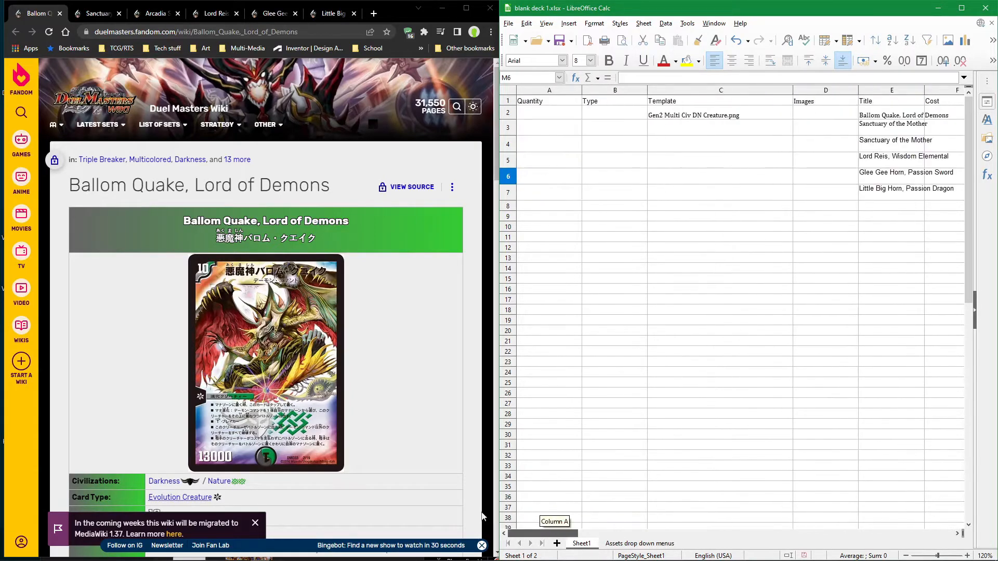
pyautogui.click(727, 112)
pyautogui.click(796, 113)
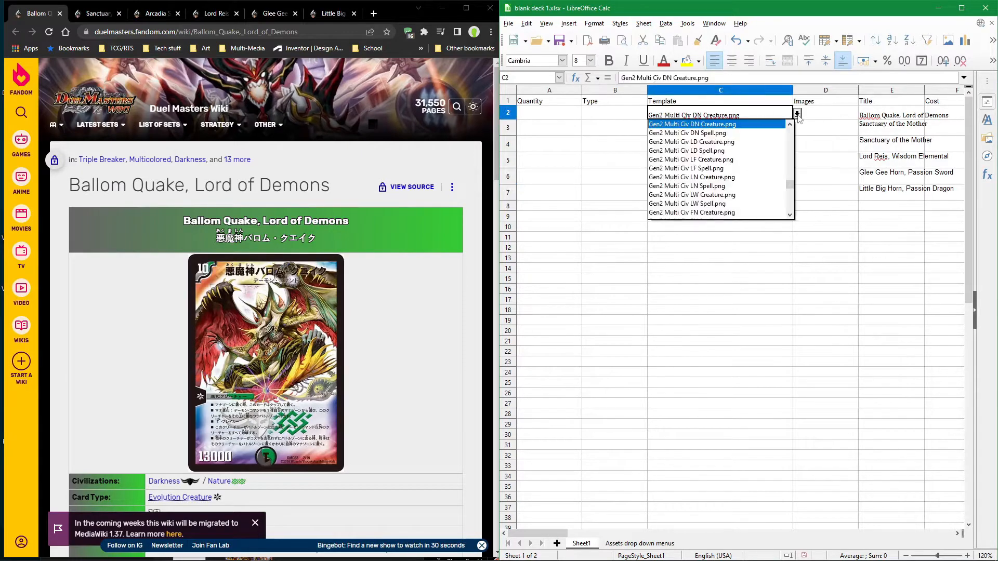
pyautogui.scroll(-3, 789, 196)
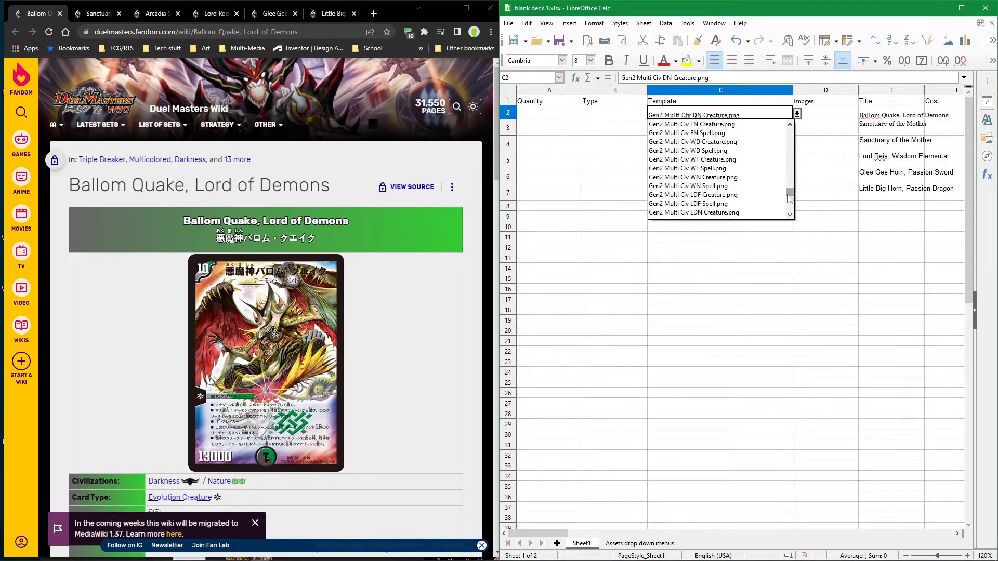
pyautogui.click(796, 214)
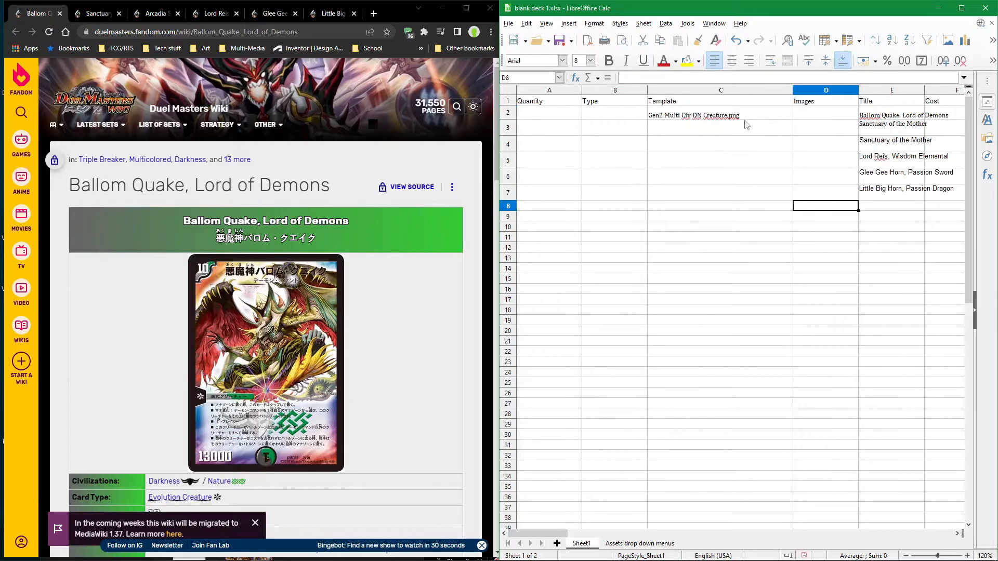
pyautogui.click(764, 113)
pyautogui.click(798, 114)
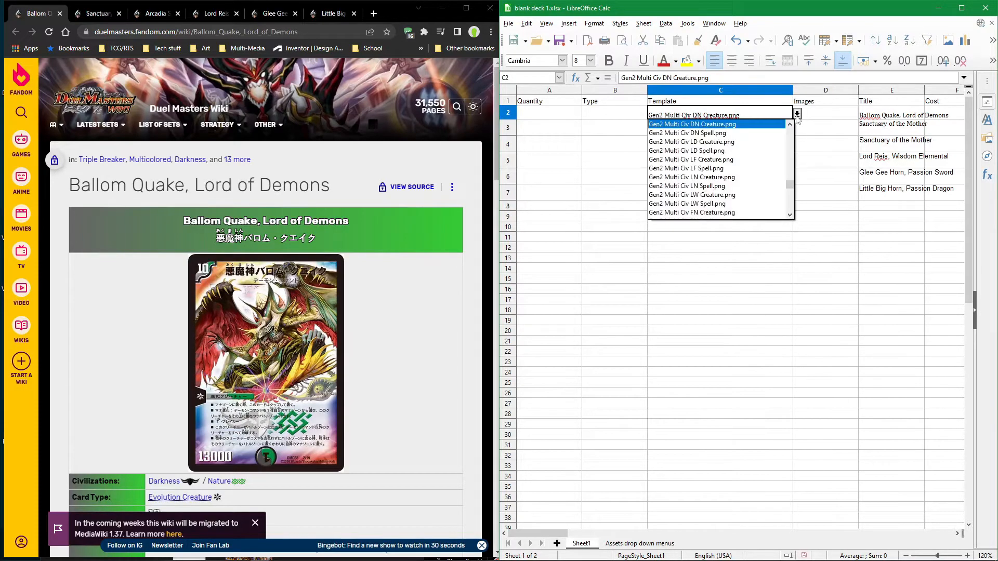
pyautogui.moveTo(793, 189); pyautogui.dragTo(791, 132)
pyautogui.click(828, 120)
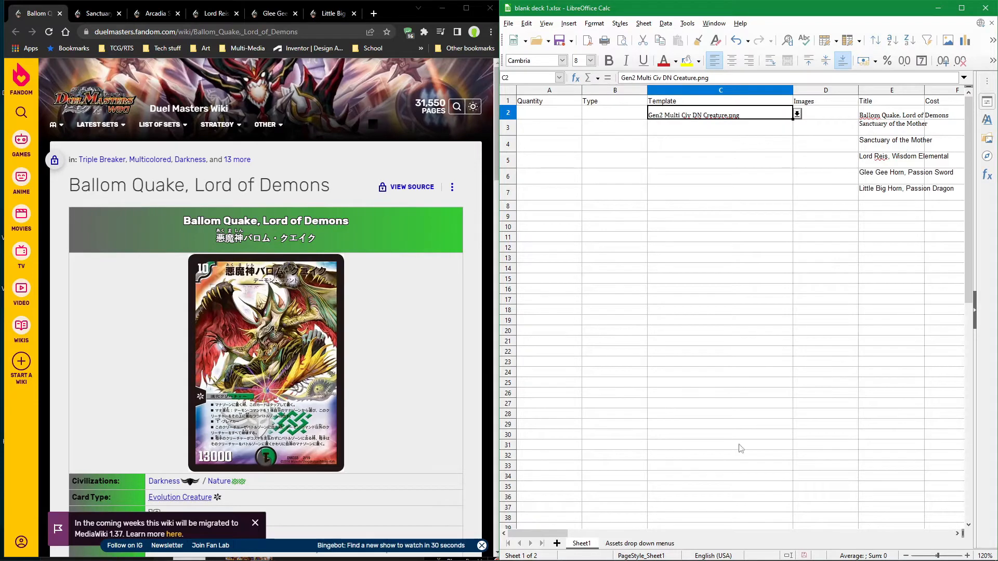
# Step: Enter 10 as the Cost of Ballom Quake, Lord of Demons in cell F2
pyautogui.moveTo(574, 534); pyautogui.dragTo(565, 479)
pyautogui.moveTo(540, 533); pyautogui.dragTo(581, 534)
pyautogui.click(677, 124)
pyautogui.doubleClick(679, 112)
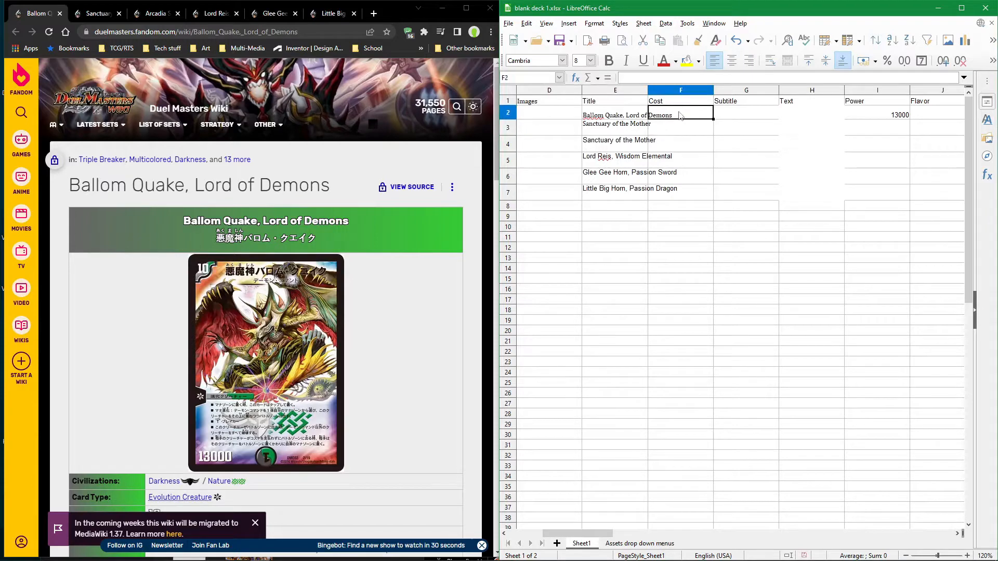
pyautogui.write('10')
pyautogui.click(740, 117)
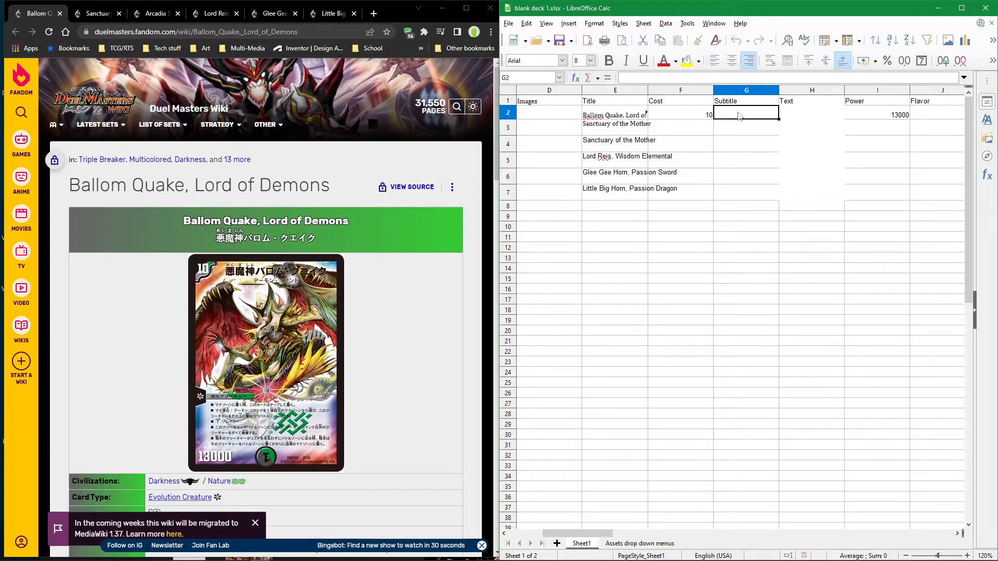
# Step: Copy the race Demon Command from the wiki page into the Subtitle cell G2
pyautogui.scroll(-3, 260, 312)
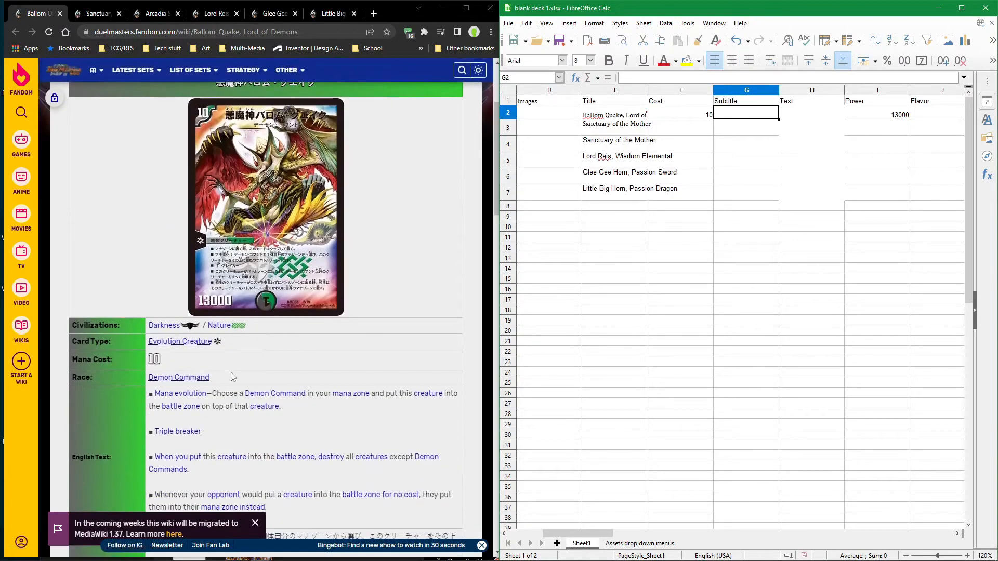
pyautogui.moveTo(210, 377); pyautogui.dragTo(155, 384)
pyautogui.doubleClick(740, 117)
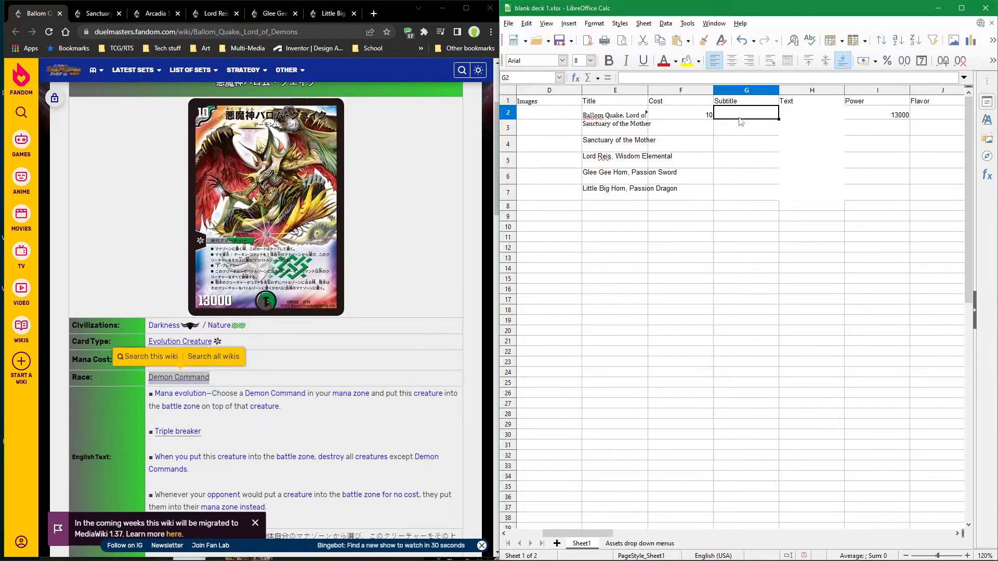
pyautogui.write('Demon Command')
pyautogui.click(757, 248)
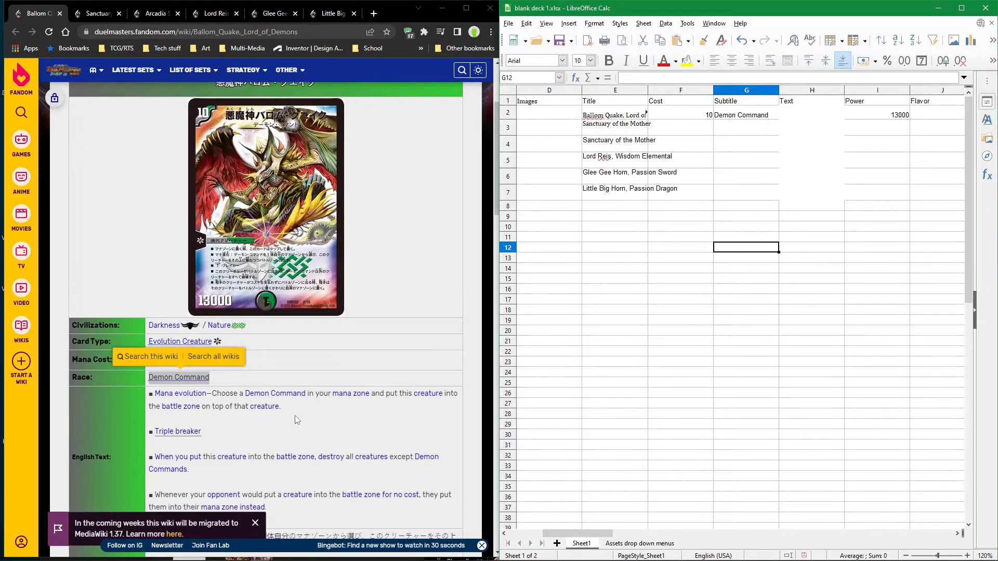
# Step: Switch to a blank Notepad window and place it over the spreadsheet
pyautogui.moveTo(569, 535); pyautogui.dragTo(588, 539)
pyautogui.doubleClick(735, 114)
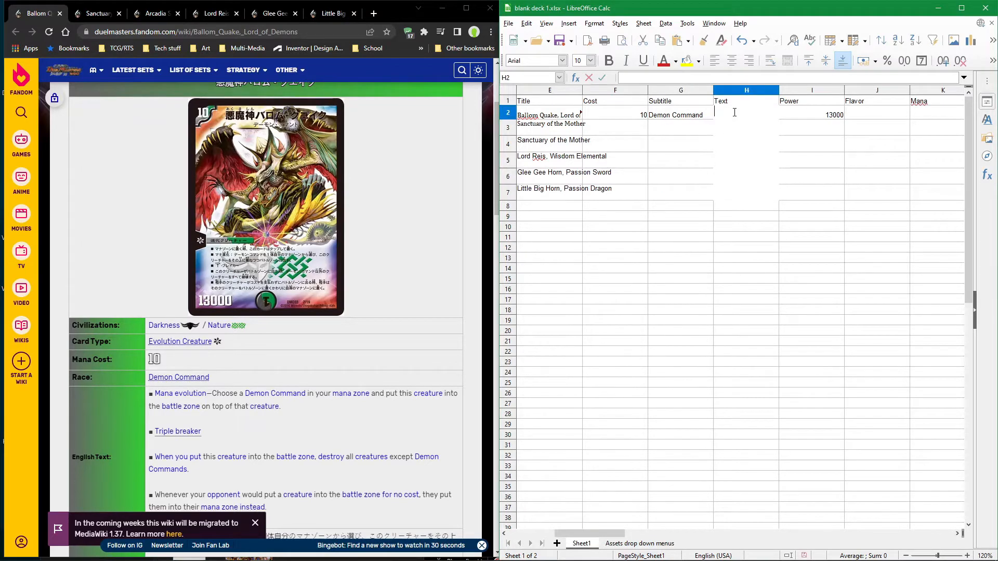
pyautogui.scroll(-2, 123, 461)
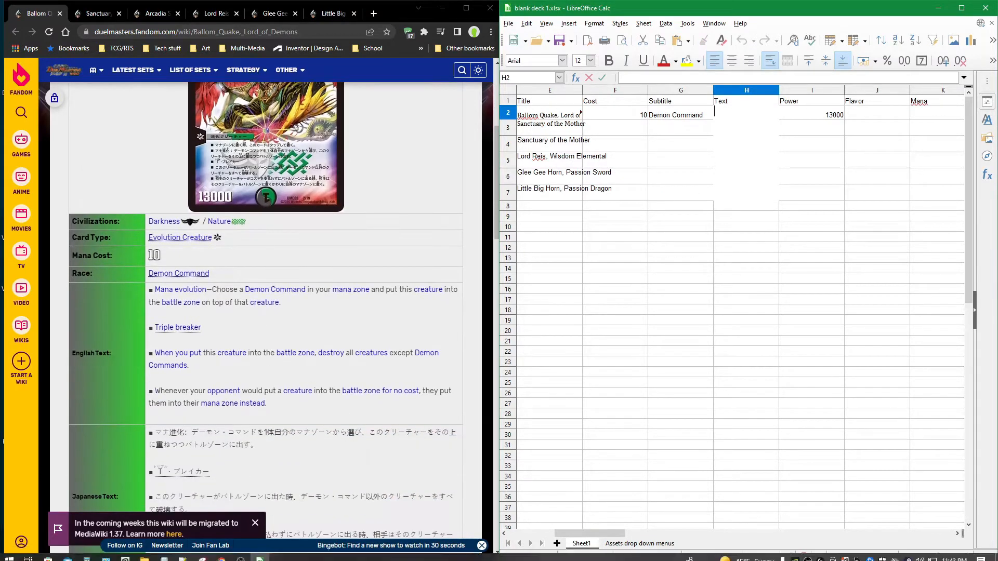
pyautogui.click(182, 554)
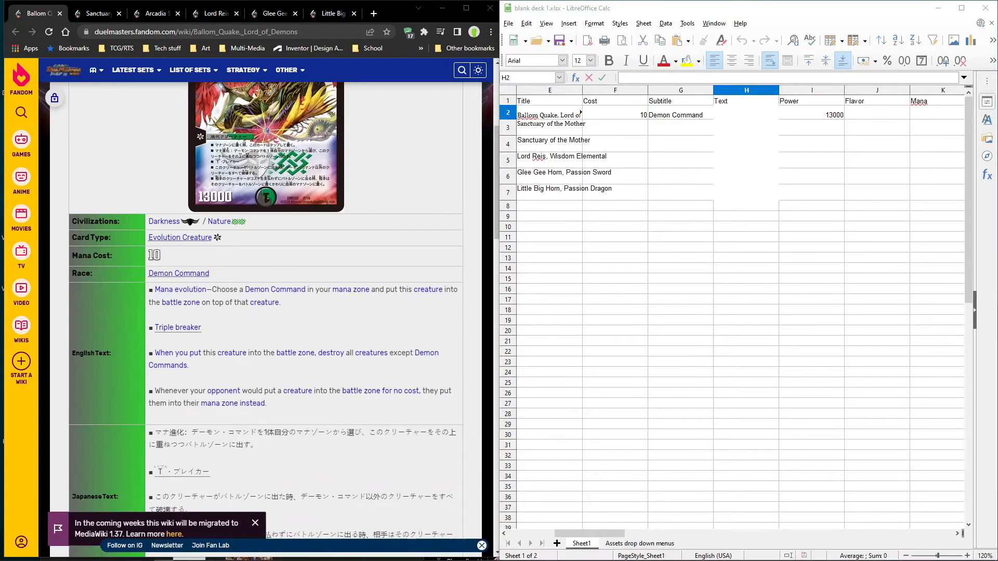
pyautogui.moveTo(415, 199); pyautogui.dragTo(783, 208)
# Step: Copy the card's English text from the wiki into Notepad and put <br> on each blank line between the abilities
pyautogui.moveTo(359, 418); pyautogui.dragTo(136, 288)
pyautogui.click(291, 341)
pyautogui.moveTo(336, 422); pyautogui.dragTo(150, 290)
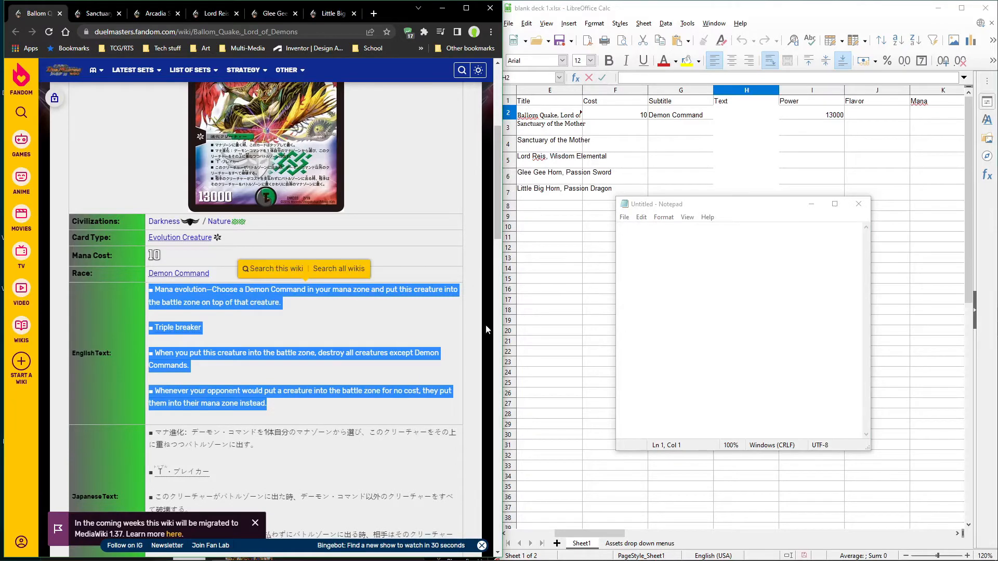
pyautogui.hotkey('ctrl', 'c')
pyautogui.click(749, 315)
pyautogui.hotkey('ctrl', 'v')
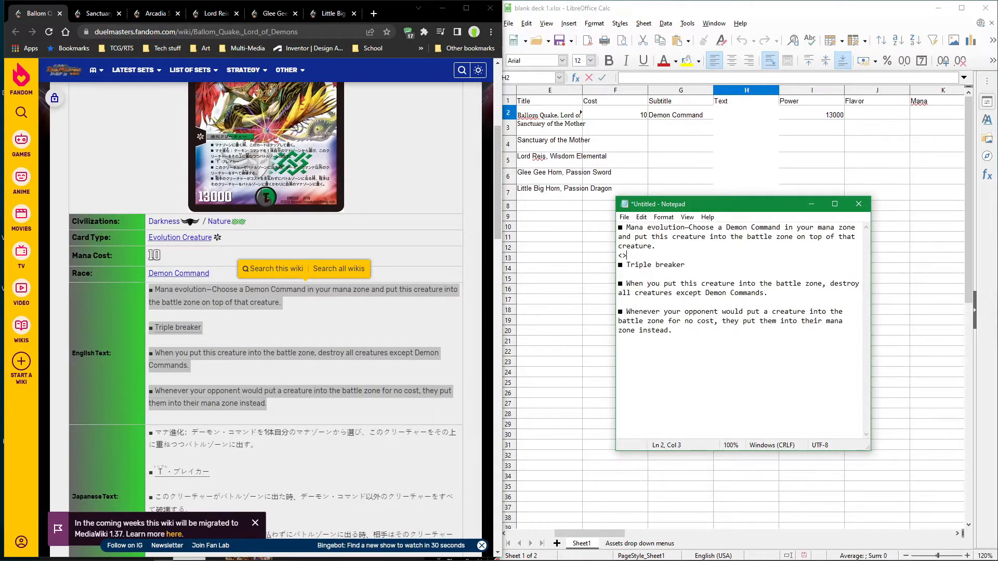
pyautogui.press('Down')
pyautogui.moveTo(775, 355); pyautogui.dragTo(619, 225)
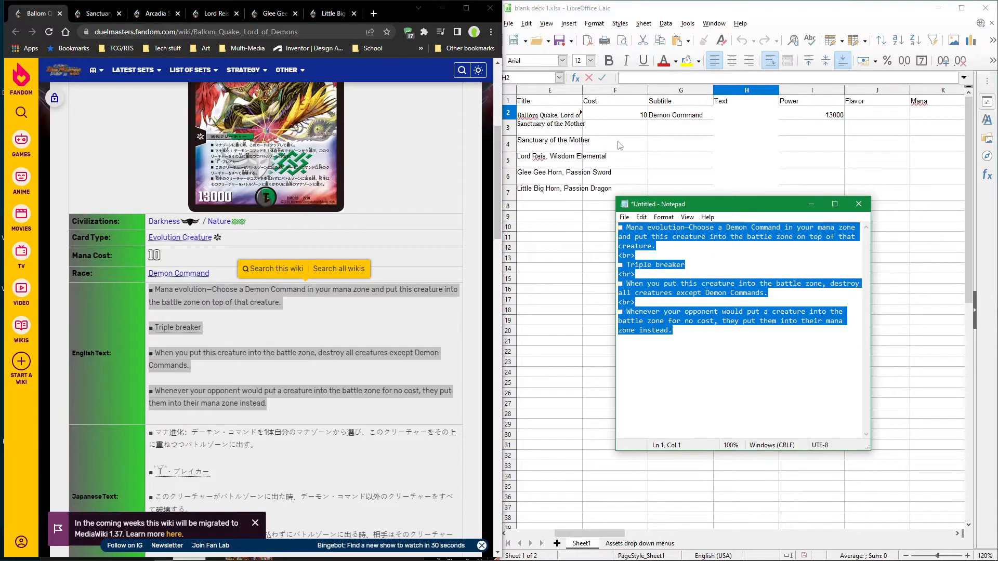
# Step: Copy the <br>-separated card text from Notepad and paste it as unformatted text into the Text cell H2
pyautogui.click(726, 520)
pyautogui.moveTo(616, 534)
pyautogui.mouseDown()
pyautogui.moveTo(564, 551)
pyautogui.moveTo(598, 549)
pyautogui.moveTo(589, 534)
pyautogui.moveTo(634, 529)
pyautogui.mouseUp()
pyautogui.doubleClick(628, 115)
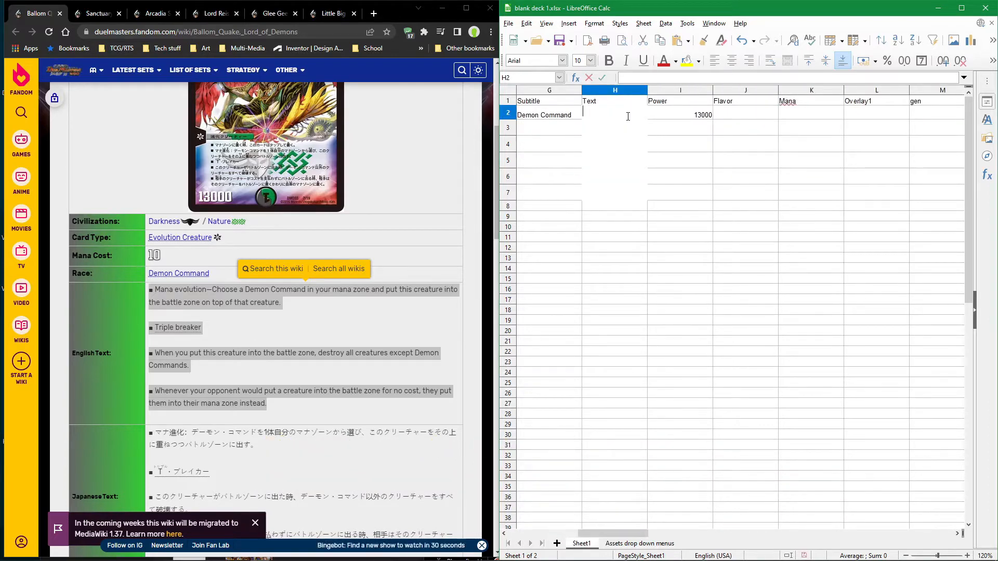
pyautogui.hotkey('ctrl', 'v')
pyautogui.hotkey('ctrl', 'z')
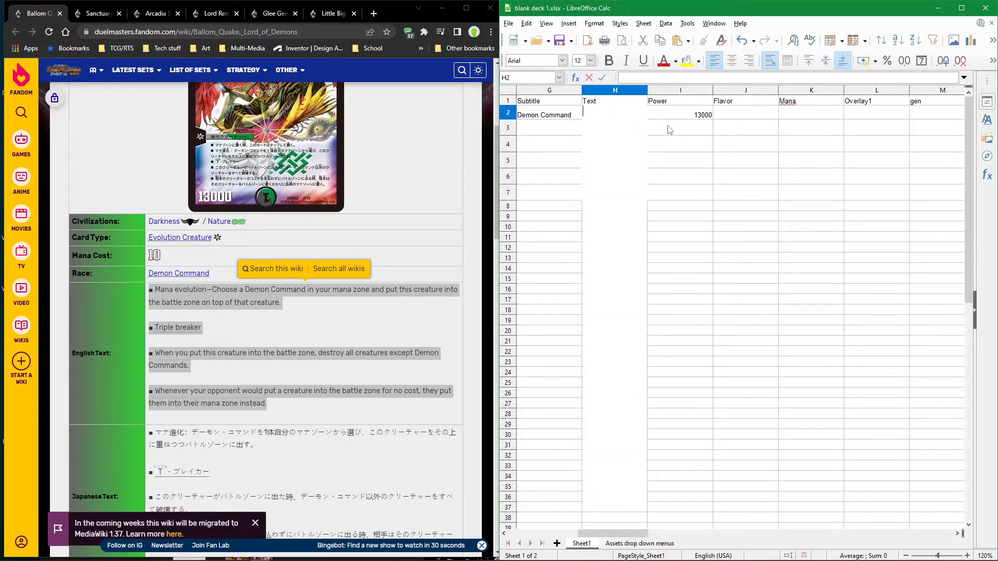
pyautogui.hotkey('alt', 'Tab')
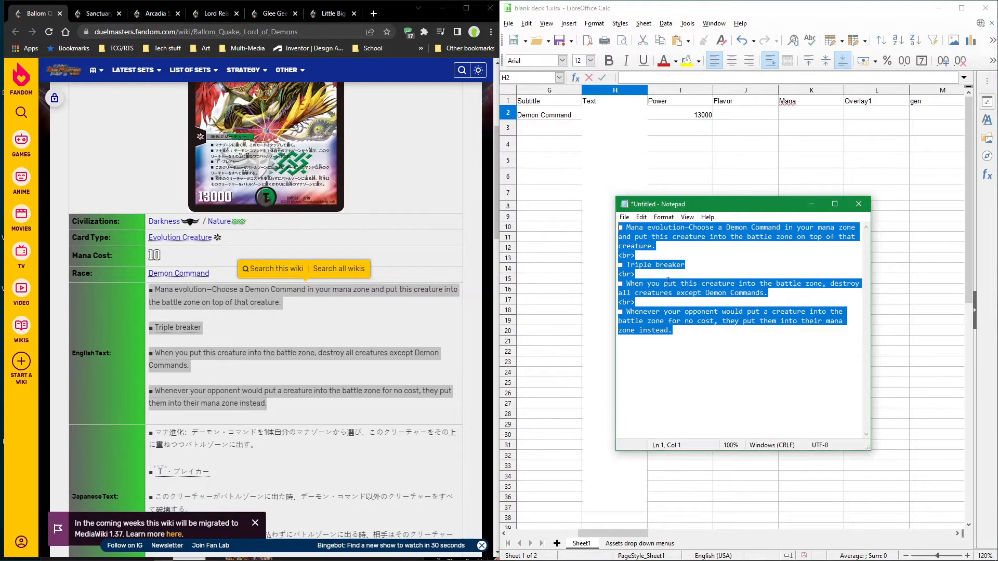
pyautogui.rightClick(690, 308)
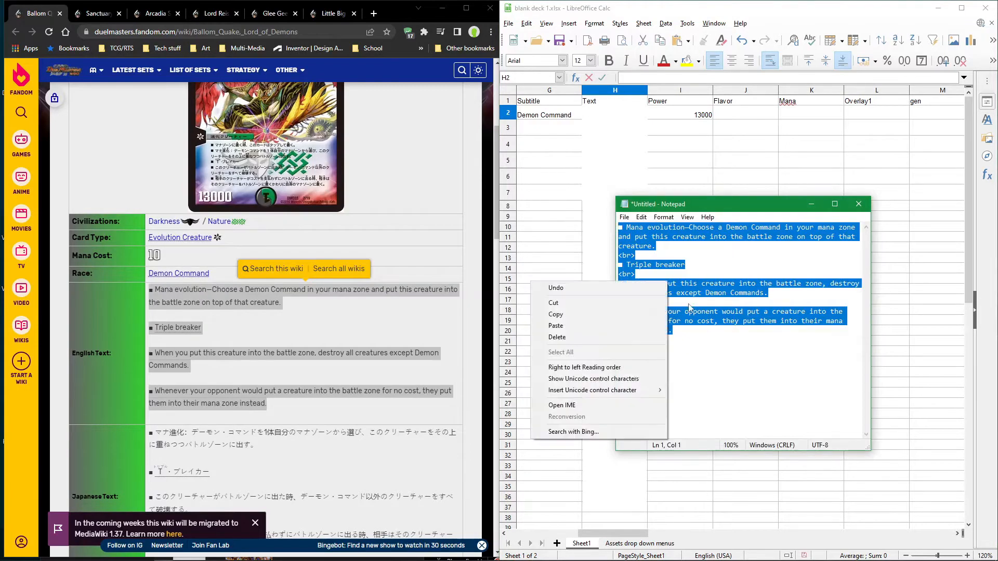
pyautogui.click(594, 316)
pyautogui.hotkey('alt', 'Tab')
pyautogui.hotkey('ctrl', 'shift', 'v')
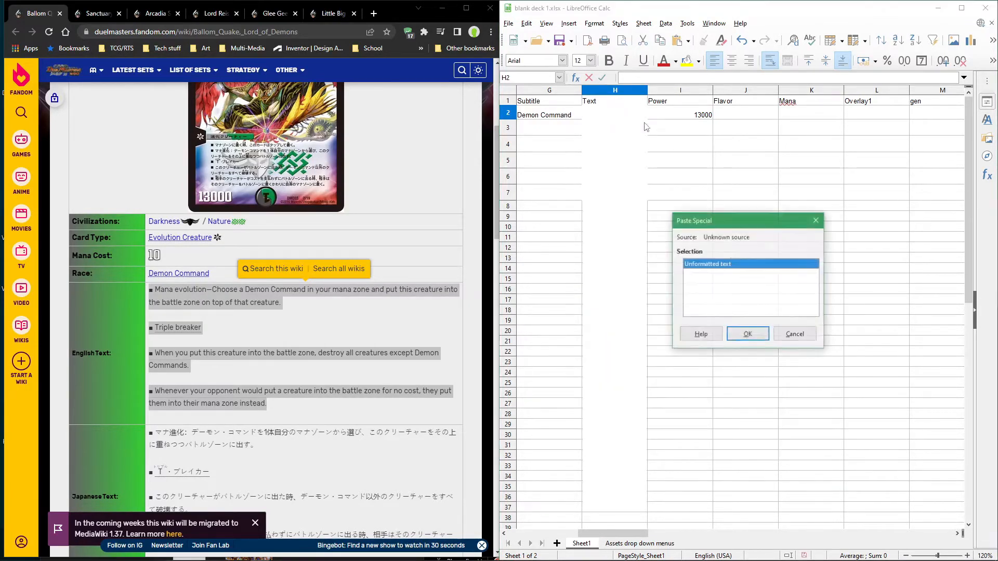
pyautogui.click(749, 334)
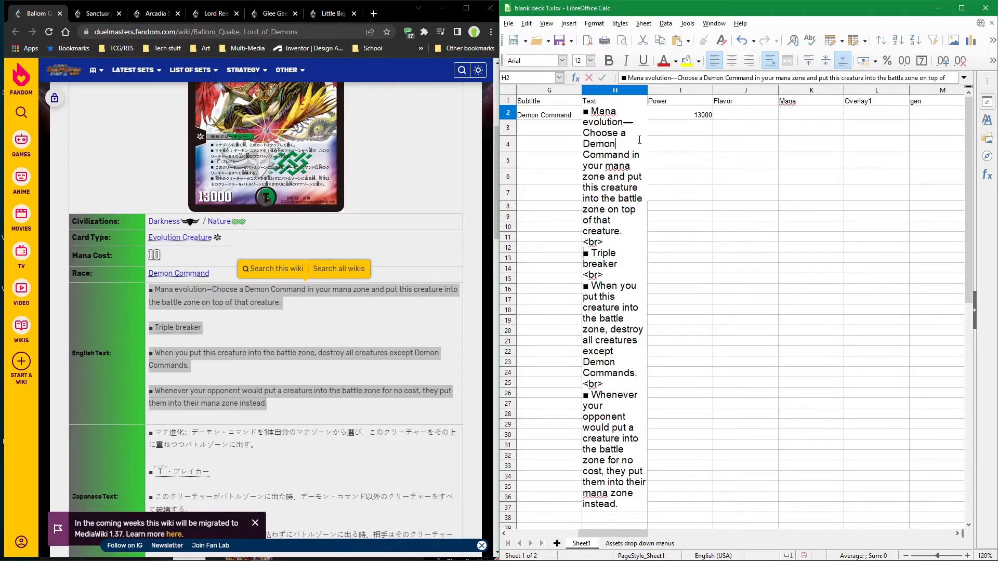
# Step: Review the pasted card text in cell H2 and leave the cell
pyautogui.click(674, 130)
pyautogui.click(606, 121)
pyautogui.doubleClick(605, 122)
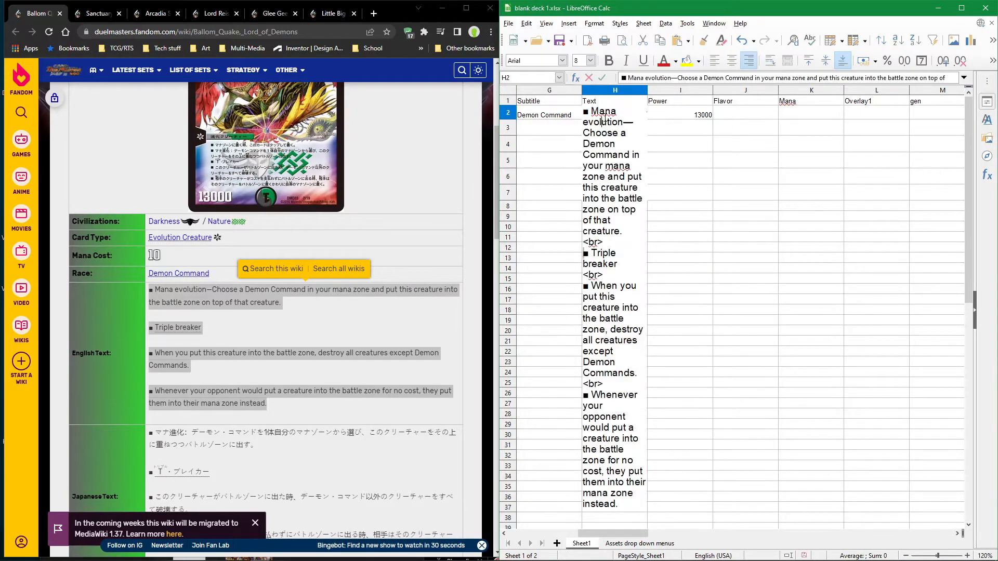
pyautogui.tripleClick(604, 120)
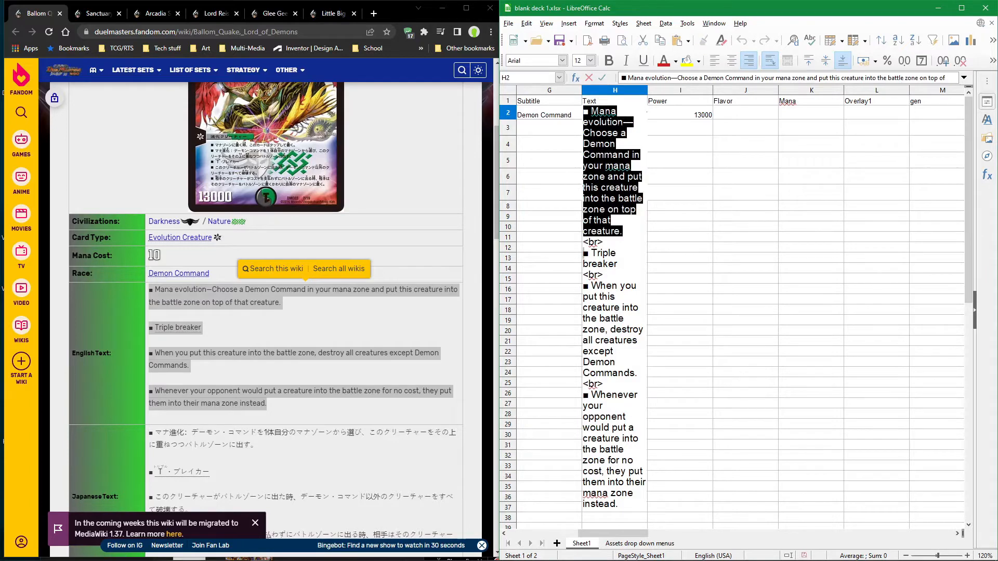
pyautogui.click(625, 229)
pyautogui.moveTo(632, 502); pyautogui.dragTo(518, 115)
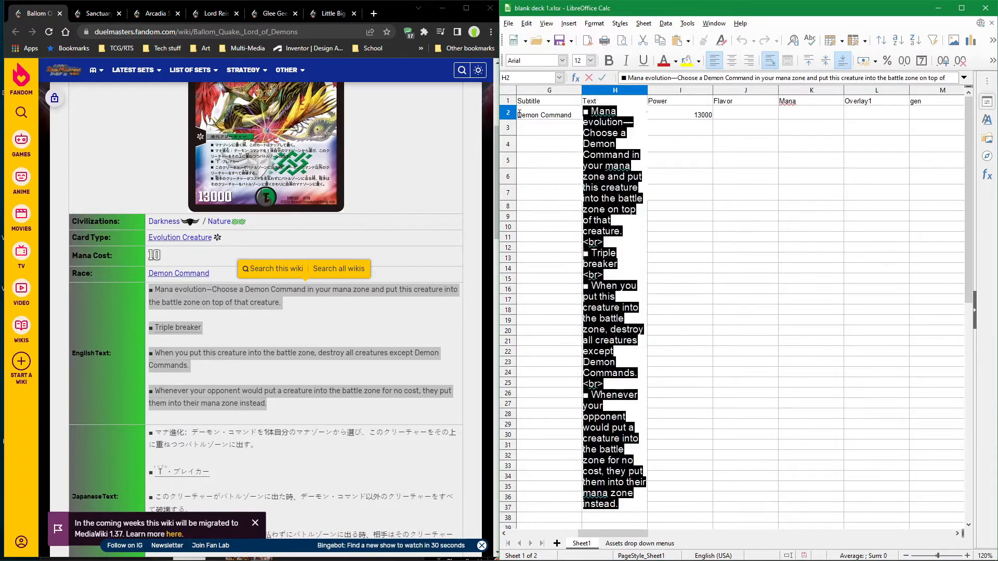
pyautogui.click(673, 114)
pyautogui.click(622, 117)
pyautogui.click(691, 117)
pyautogui.click(728, 114)
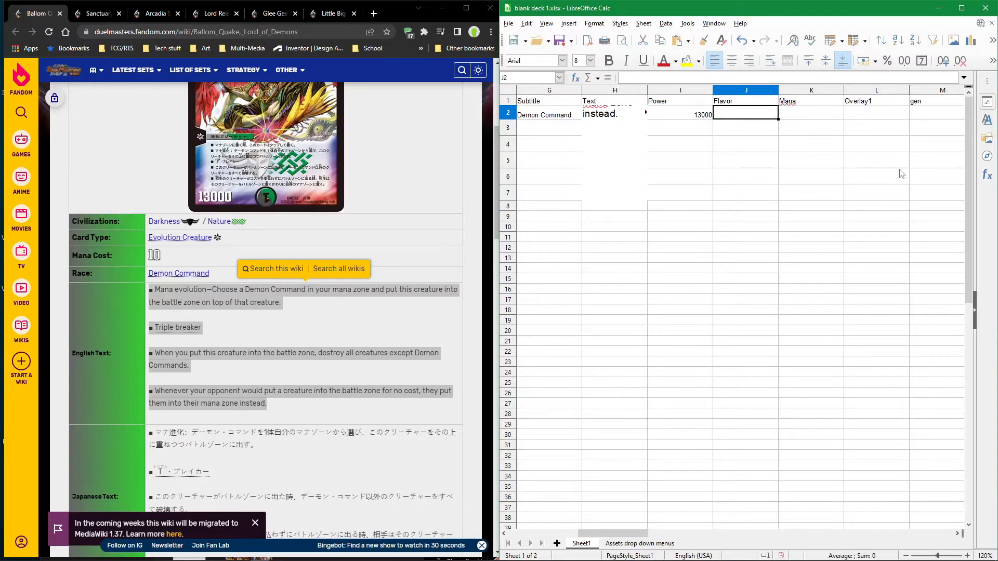
# Step: Return the sheet to its first columns and look over the Ballom Quake card image and details on the wiki page
pyautogui.click(791, 120)
pyautogui.moveTo(621, 534); pyautogui.dragTo(538, 529)
pyautogui.scroll(5, 171, 305)
pyautogui.scroll(-2, 385, 258)
pyautogui.click(384, 257)
pyautogui.scroll(-3, 368, 314)
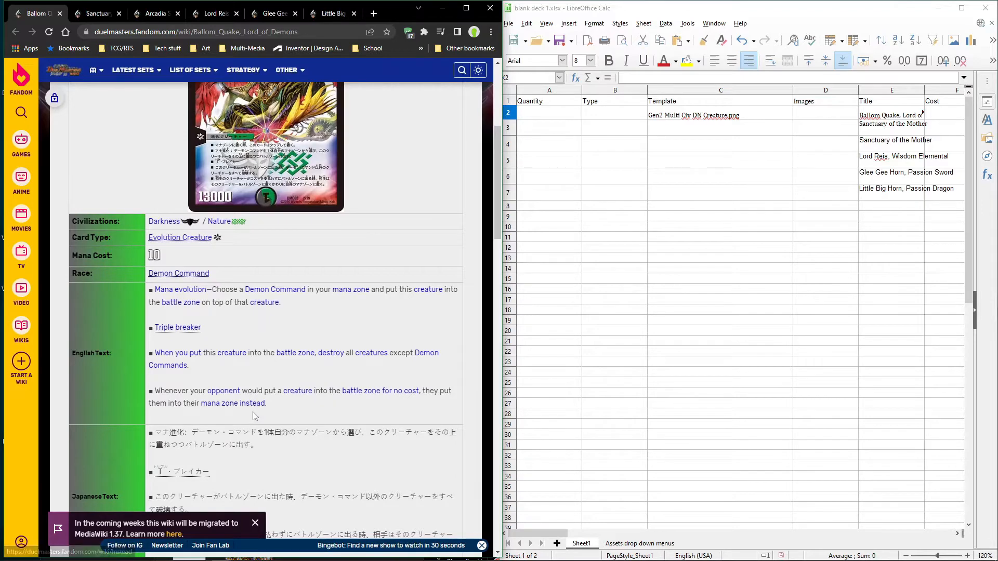
pyautogui.scroll(3, 251, 410)
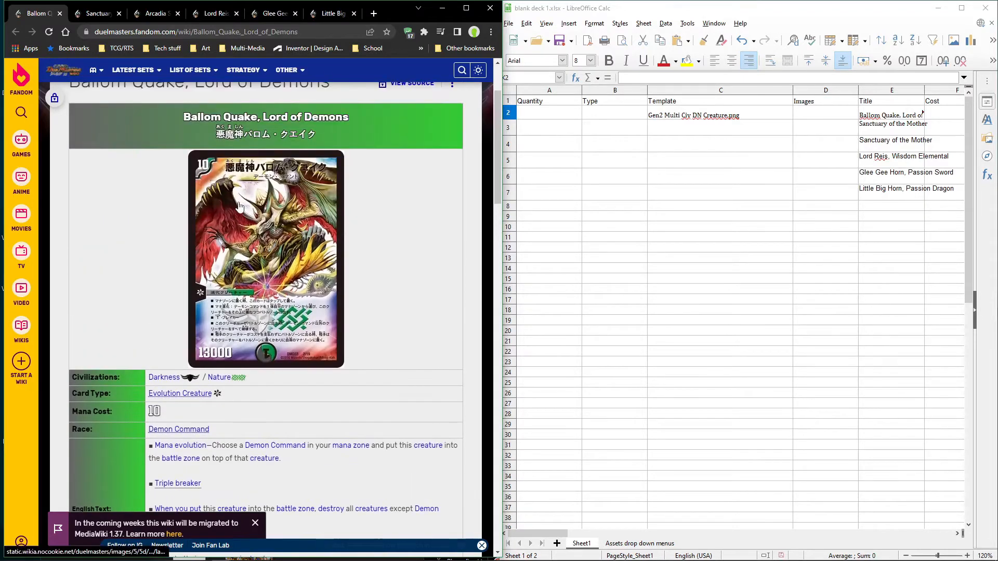
# Step: Look over the Ballom Quake card details on the wiki page, including Power and Mana, and compare them with the matching sheet columns
pyautogui.scroll(-1, 183, 185)
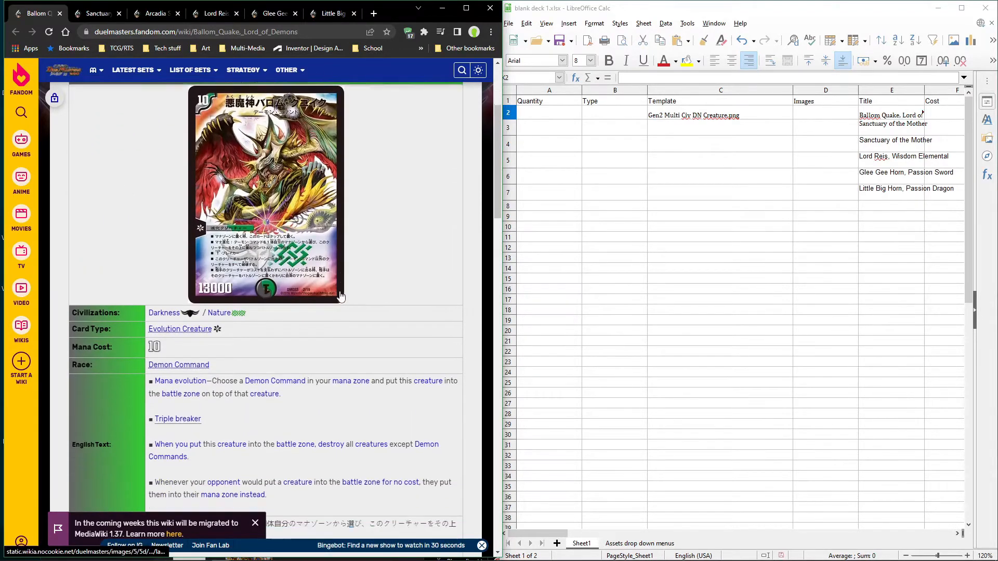
pyautogui.scroll(-4, 349, 342)
pyautogui.scroll(-2, 269, 416)
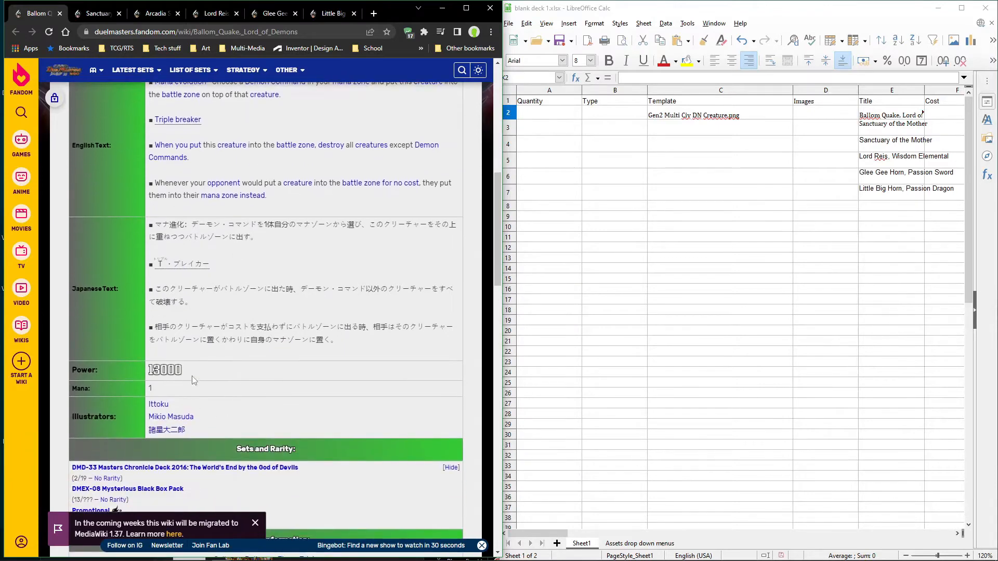
pyautogui.scroll(4, 271, 380)
pyautogui.scroll(-1, 717, 307)
pyautogui.scroll(1, 676, 322)
pyautogui.moveTo(565, 534); pyautogui.dragTo(613, 529)
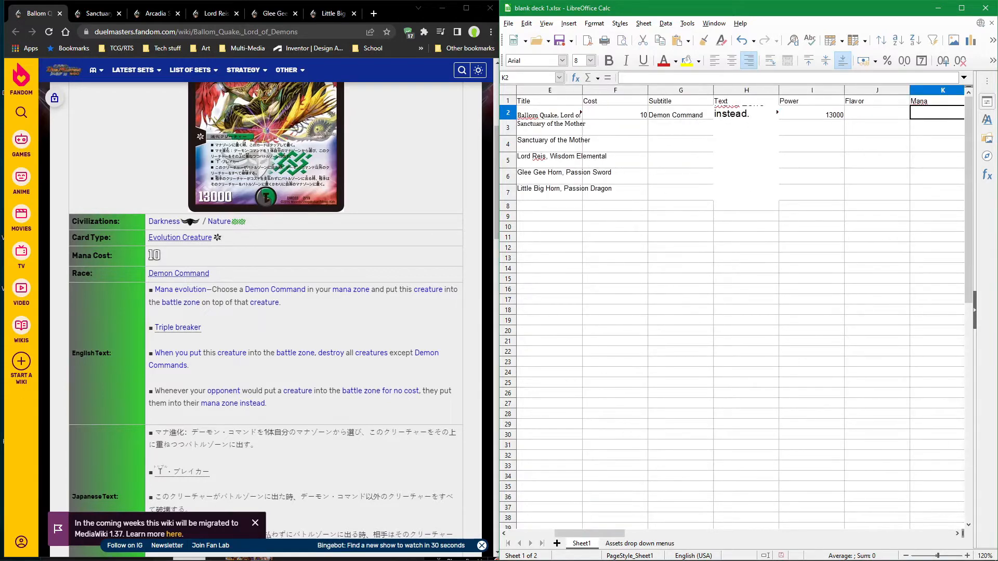
# Step: Review the <br> lines between the abilities in Notepad, trying an extra blank line after the first one and removing it
pyautogui.hotkey('alt', 'Tab')
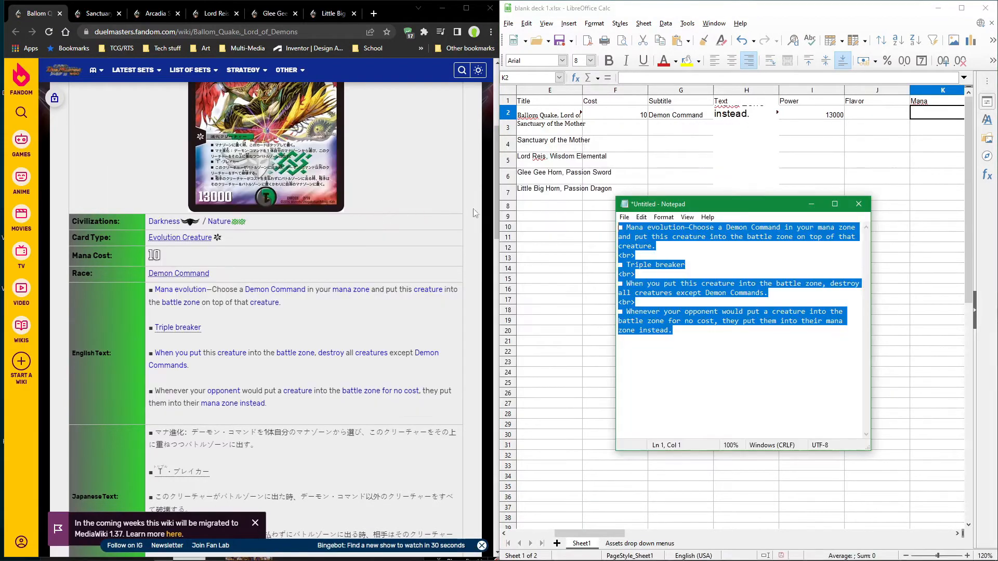
pyautogui.click(631, 247)
pyautogui.moveTo(619, 255); pyautogui.dragTo(604, 310)
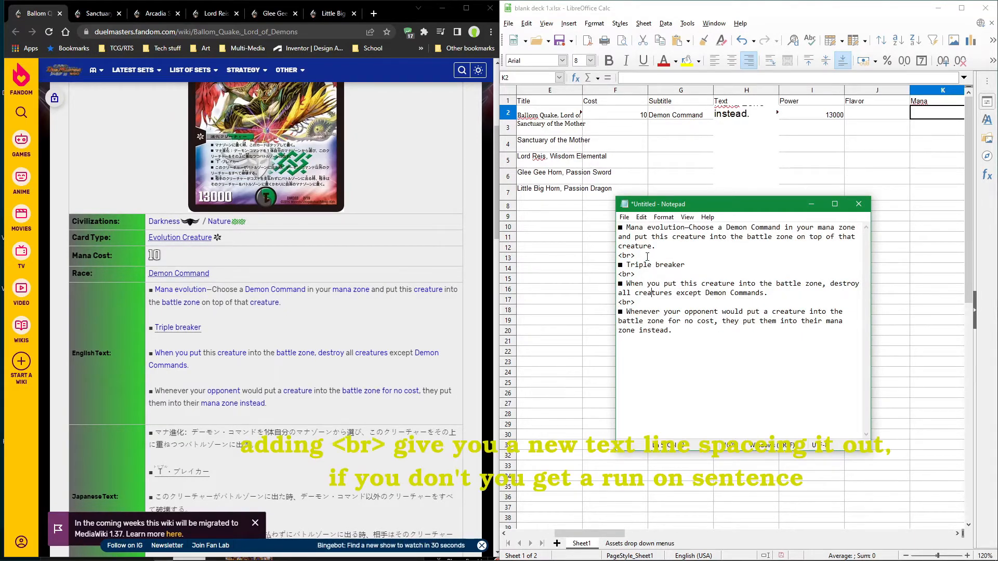
pyautogui.moveTo(676, 252); pyautogui.dragTo(606, 257)
pyautogui.click(704, 262)
pyautogui.press('Return')
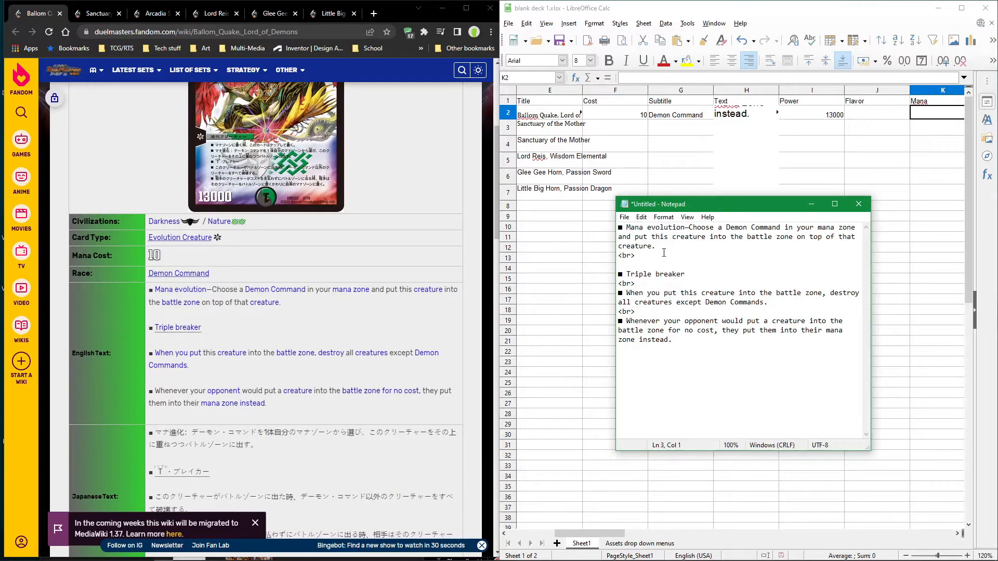
pyautogui.press('BackSpace')
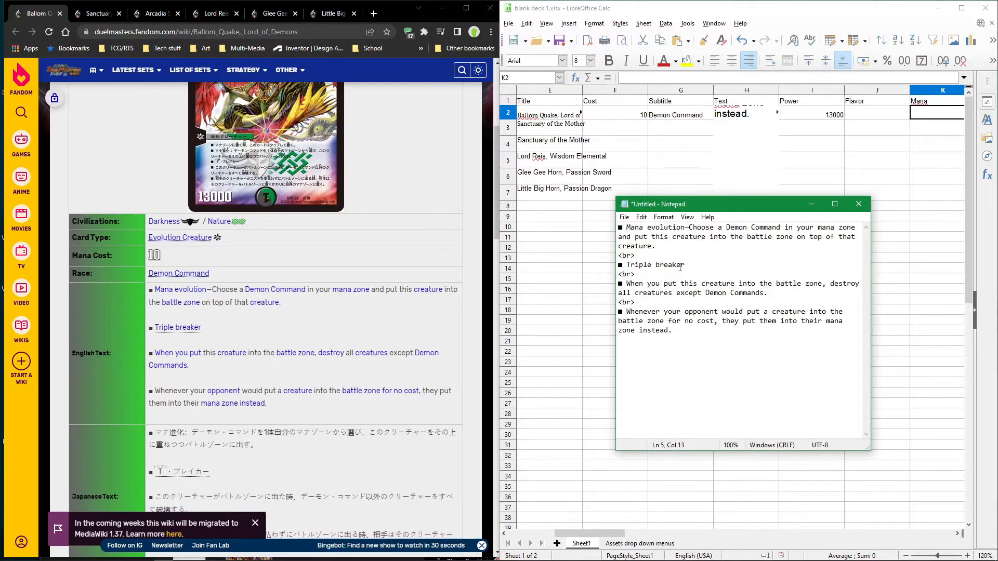
pyautogui.click(682, 320)
pyautogui.scroll(4, 159, 209)
pyautogui.moveTo(742, 205); pyautogui.dragTo(2, 211)
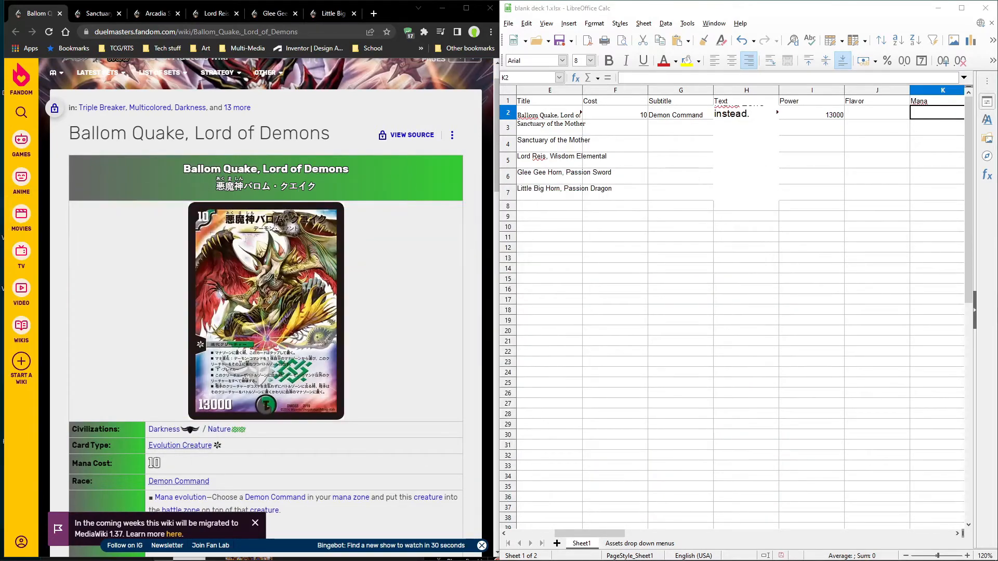
# Step: Bring up the Sanctuary of the Mother wiki page and set its template in C3 to Gen2 Nature Civ Spell.png
pyautogui.hotkey('ctrl', 'Tab')
pyautogui.scroll(-3, 328, 363)
pyautogui.scroll(2, 329, 363)
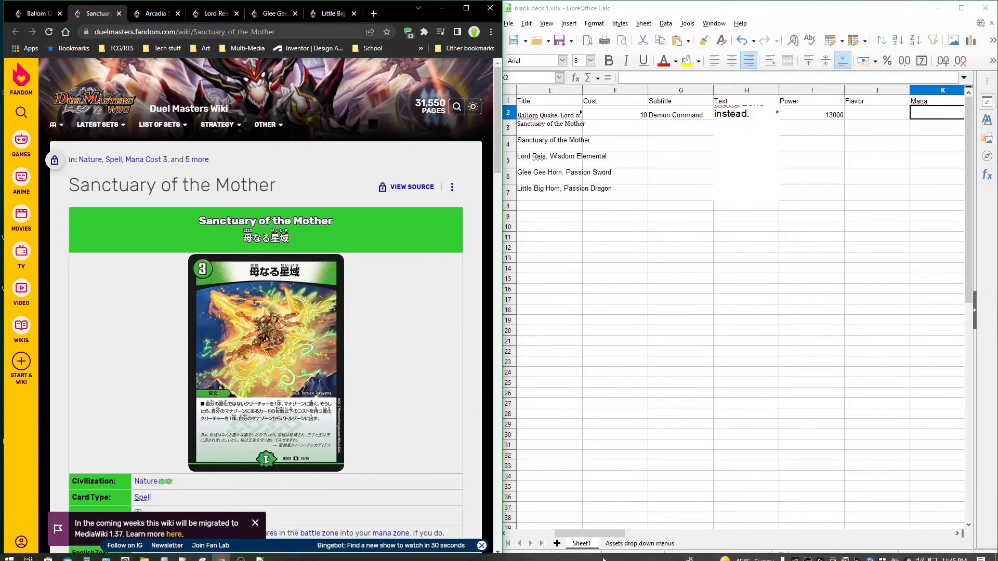
pyautogui.moveTo(589, 533); pyautogui.dragTo(538, 533)
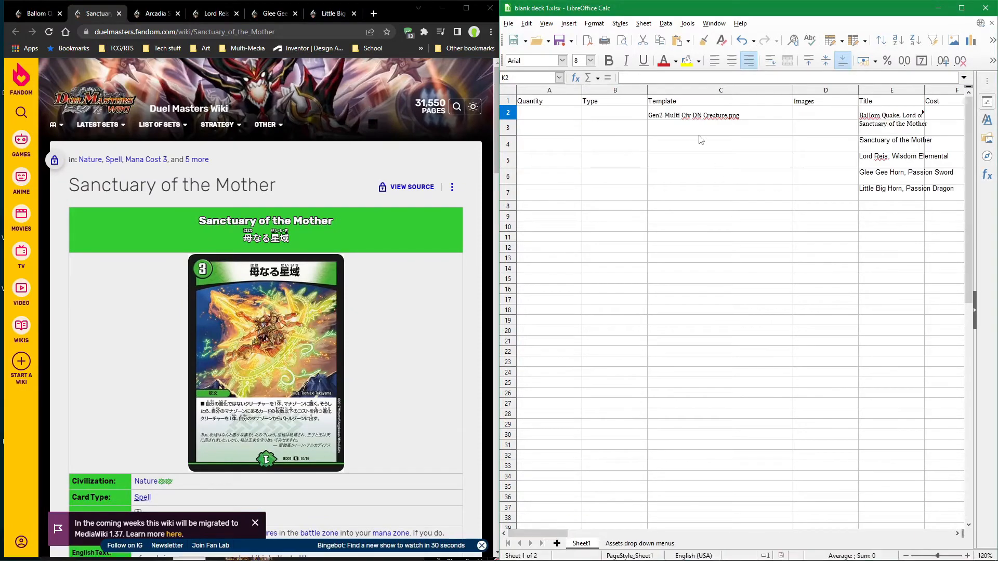
pyautogui.click(700, 130)
pyautogui.click(797, 129)
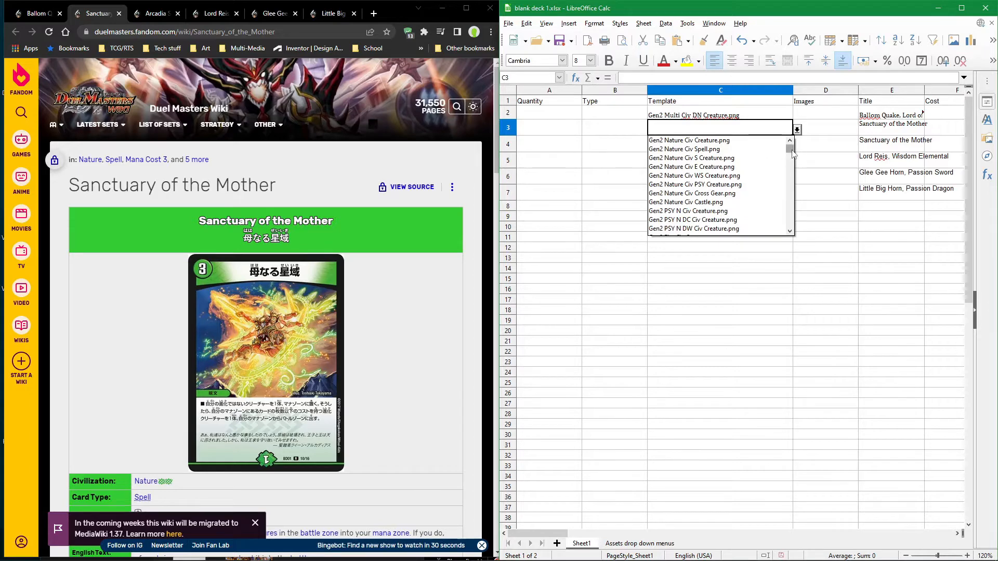
pyautogui.click(711, 150)
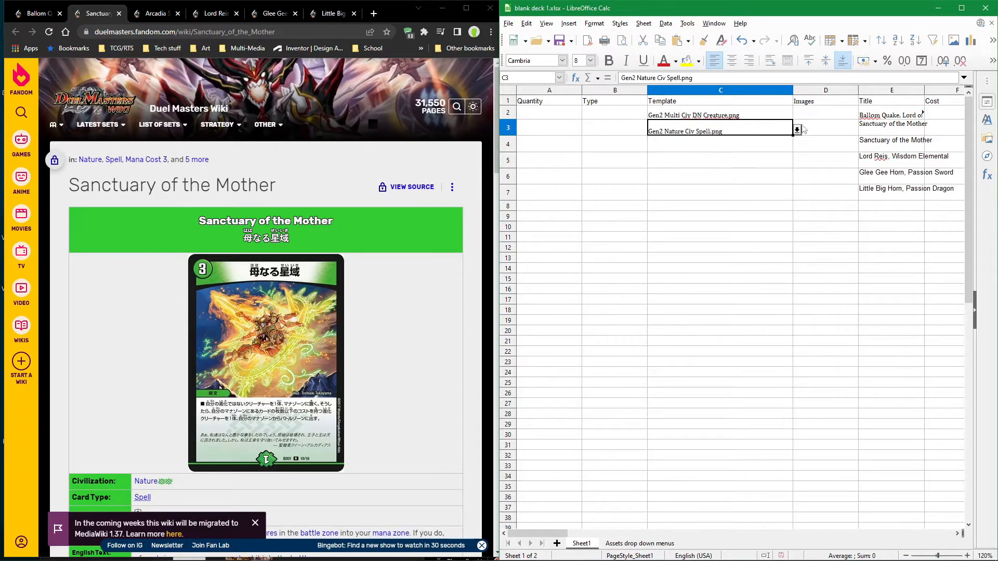
# Step: Enter the cost 3 for Sanctuary of the Mother in F3, leaving its Images and Subtitle cells empty
pyautogui.click(820, 128)
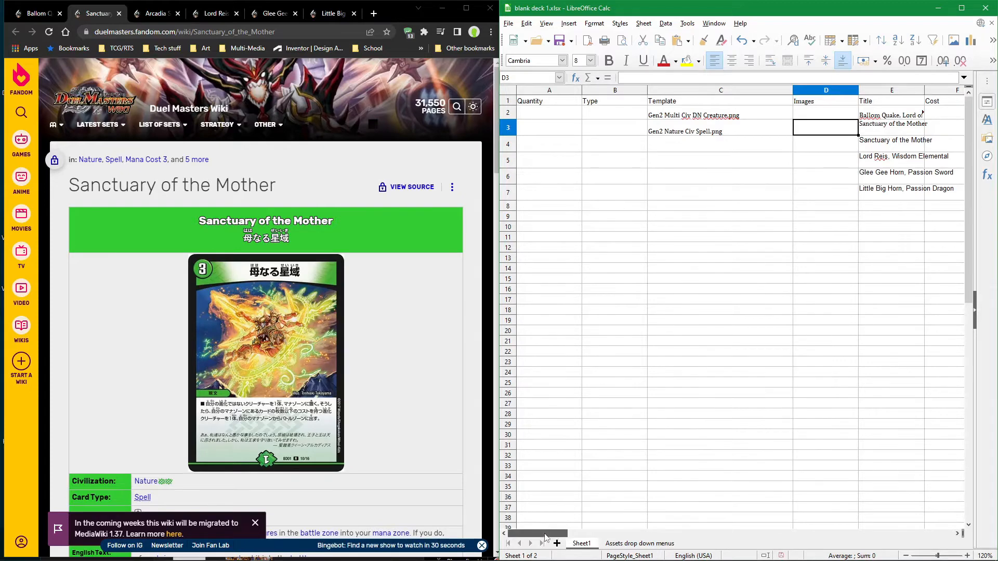
pyautogui.moveTo(549, 533); pyautogui.dragTo(586, 529)
pyautogui.click(701, 128)
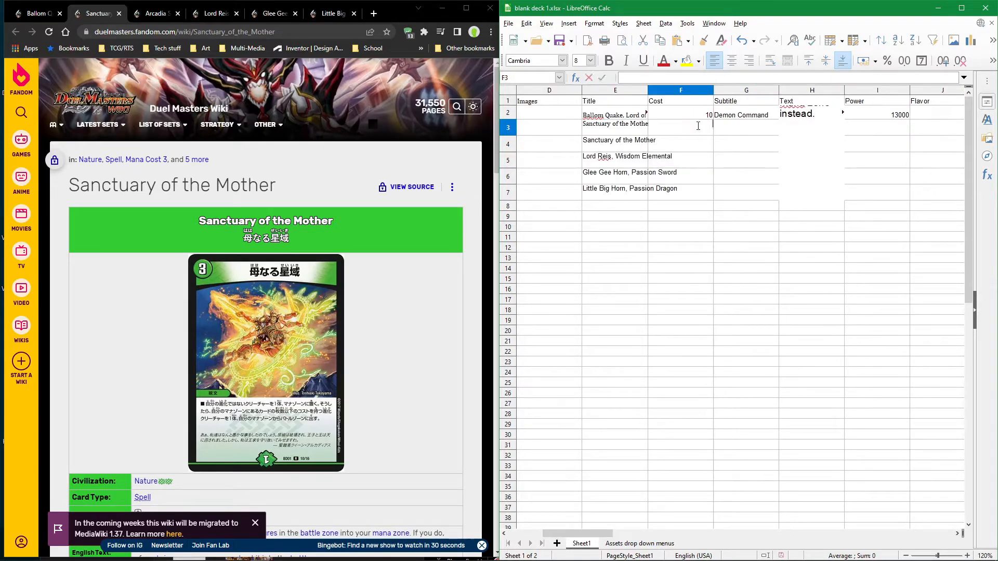
pyautogui.write('3')
pyautogui.doubleClick(763, 130)
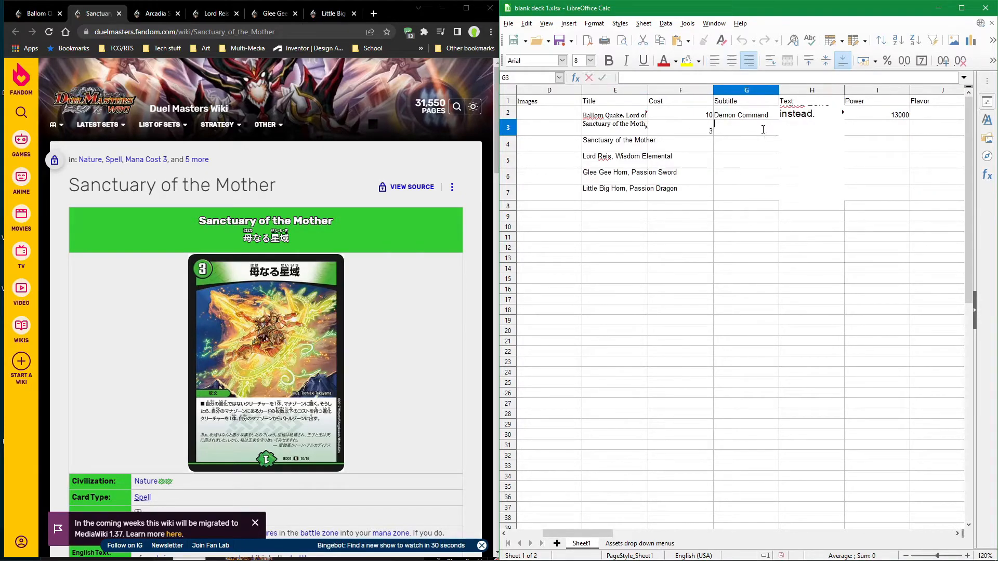
# Step: Copy the English text of Sanctuary of the Mother from the wiki into Notepad, replacing the previous card's text
pyautogui.doubleClick(808, 131)
pyautogui.scroll(-3, 347, 390)
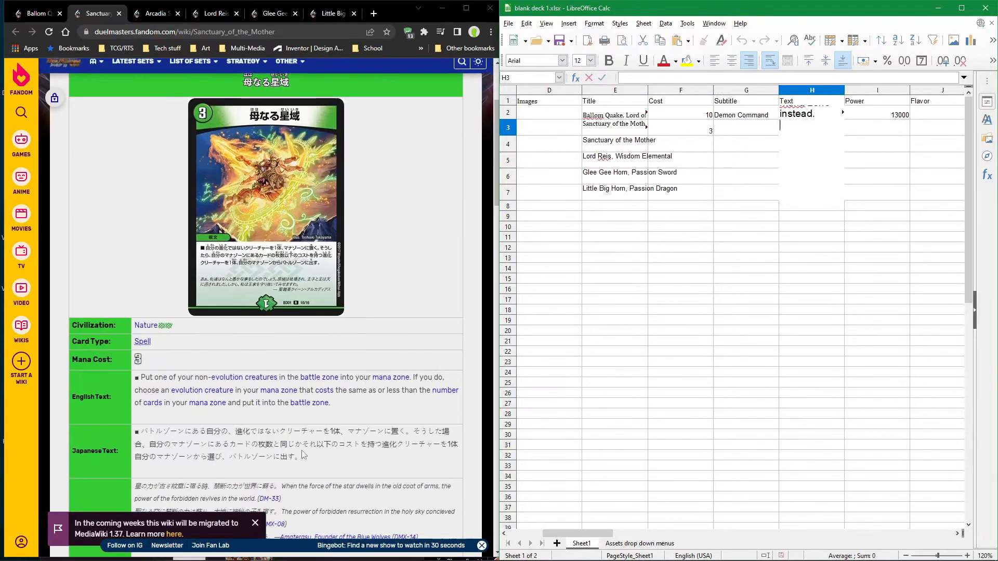
pyautogui.moveTo(354, 401); pyautogui.dragTo(118, 375)
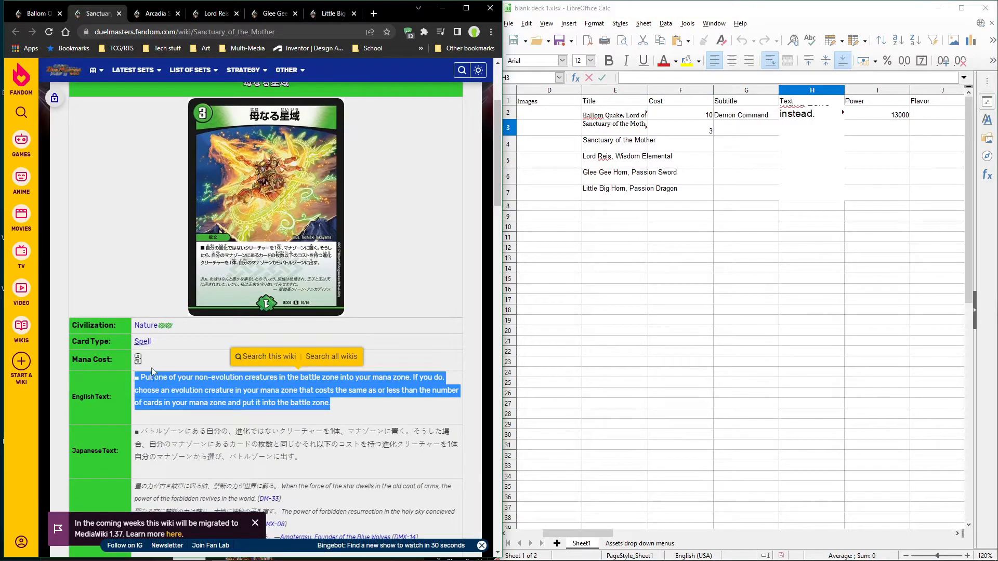
pyautogui.hotkey('alt', 'Tab')
pyautogui.moveTo(84, 207); pyautogui.dragTo(578, 253)
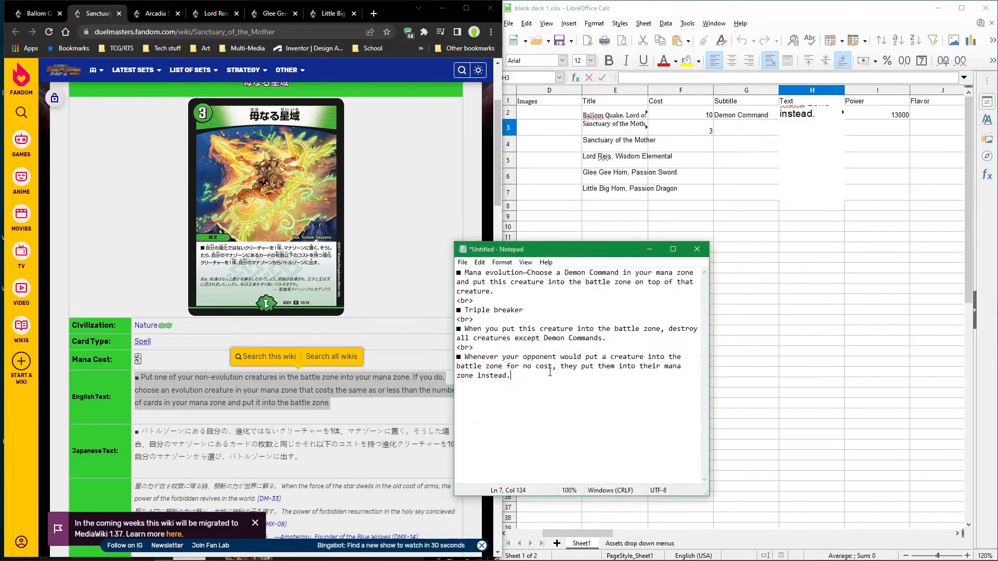
pyautogui.hotkey('ctrl', 'a')
pyautogui.hotkey('ctrl', 'x')
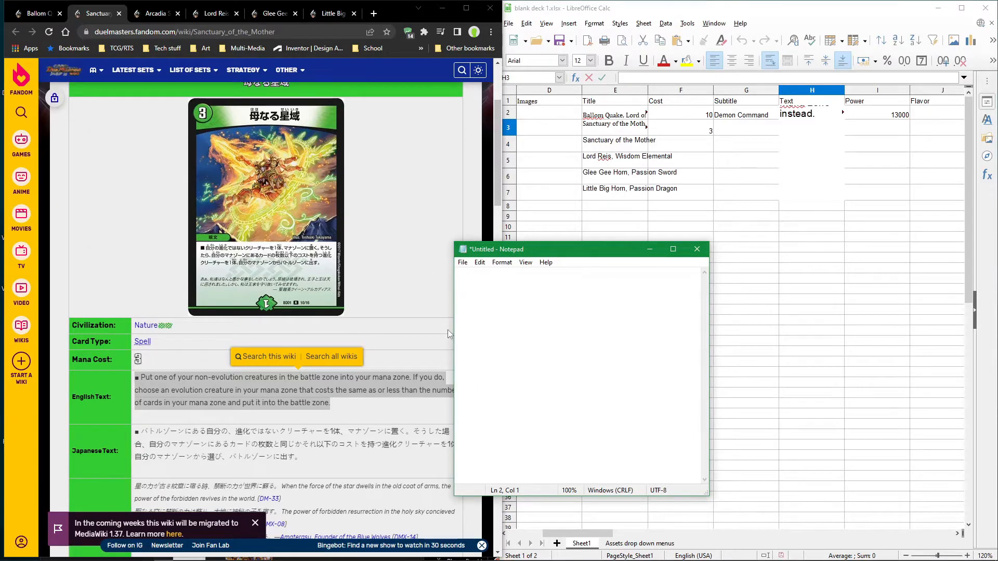
pyautogui.hotkey('ctrl', 'v')
pyautogui.hotkey('ctrl', 'a')
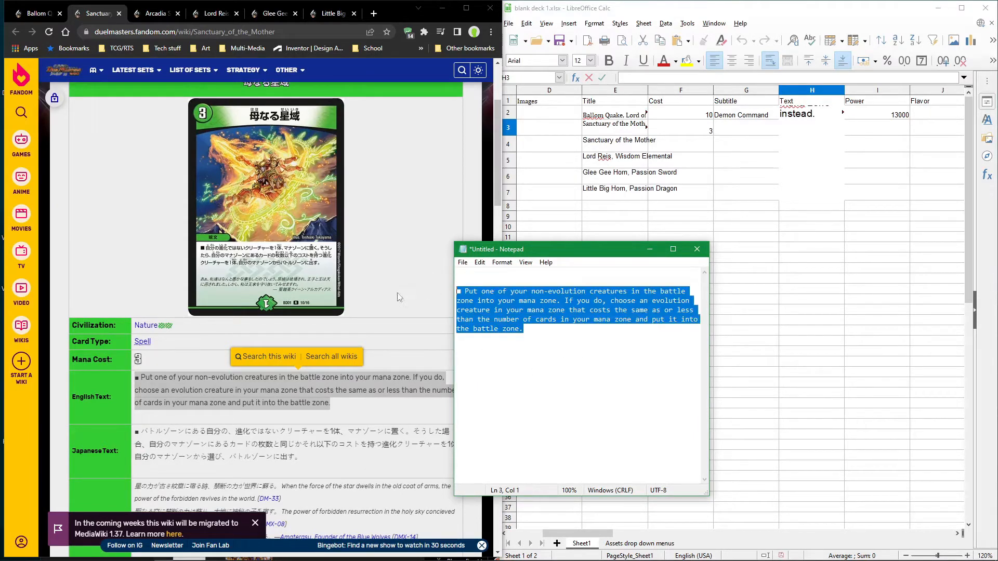
# Step: Paste the Sanctuary of the Mother text from Notepad as unformatted text into the Text cell H3
pyautogui.doubleClick(804, 129)
pyautogui.hotkey('ctrl', 'shift', 'v')
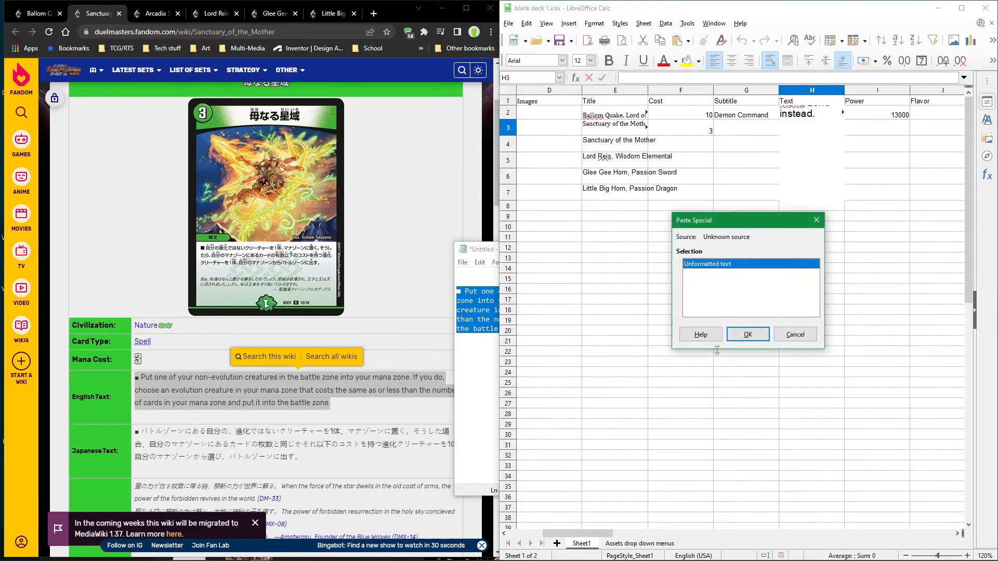
pyautogui.press('Return')
pyautogui.click(856, 134)
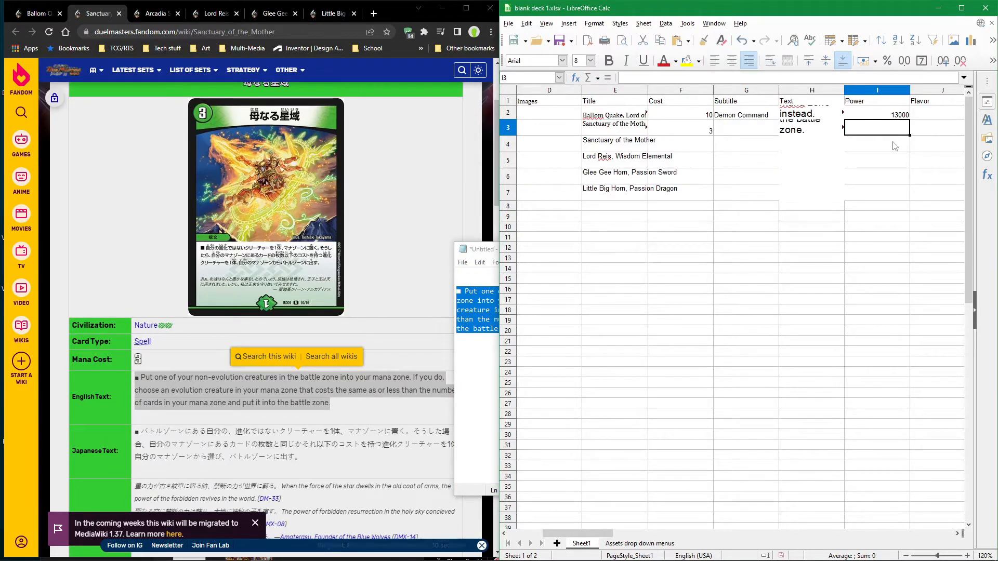
# Step: Select the Template cell C4 for the next card and bring up the Arcadia Spark wiki page, checking its title
pyautogui.moveTo(592, 534); pyautogui.dragTo(557, 534)
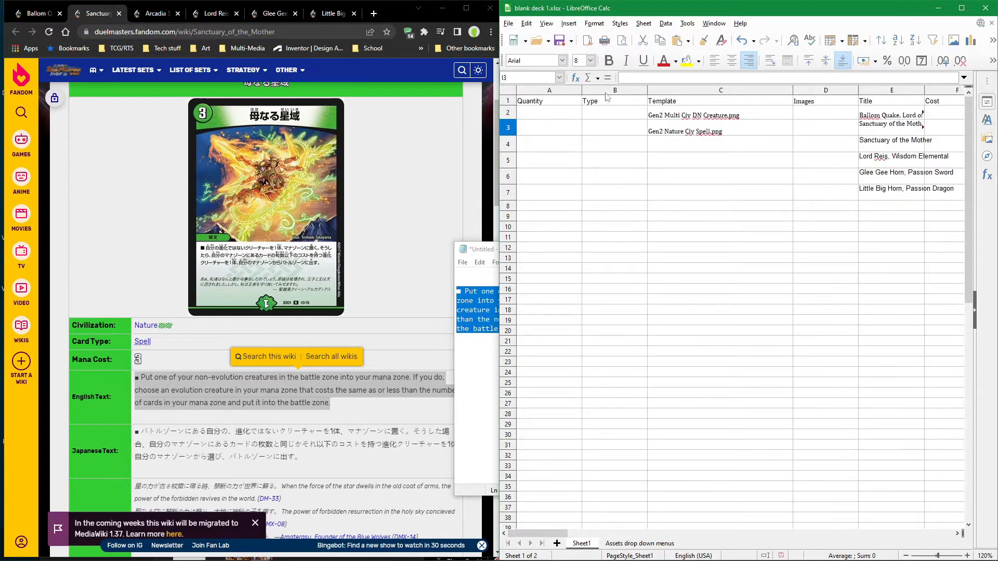
pyautogui.click(688, 160)
pyautogui.click(720, 149)
pyautogui.hotkey('alt', 'Tab')
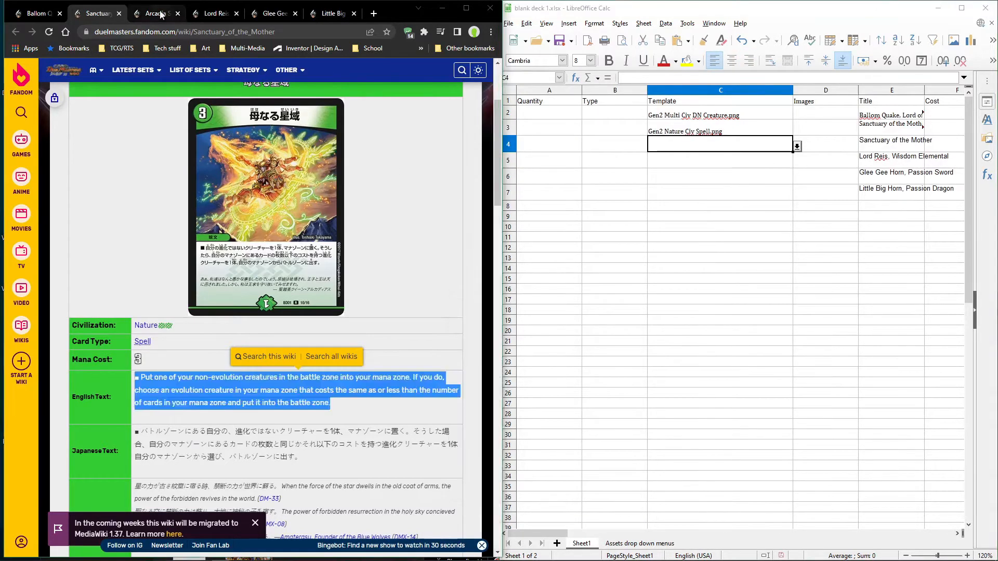
pyautogui.hotkey('ctrl', 'Tab')
pyautogui.moveTo(227, 221); pyautogui.dragTo(314, 224)
pyautogui.click(158, 256)
pyautogui.moveTo(228, 220); pyautogui.dragTo(306, 222)
pyautogui.click(305, 222)
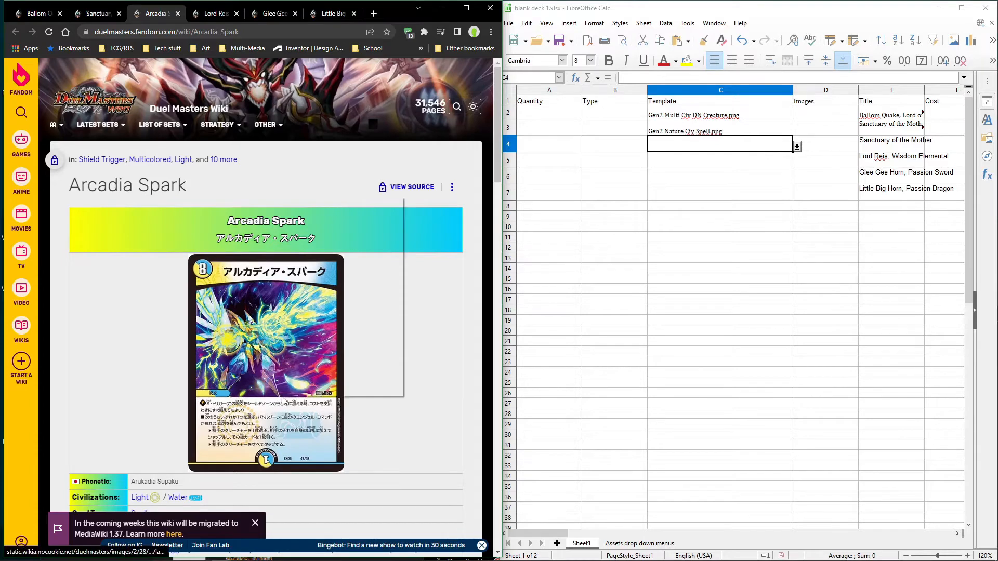
# Step: Set the template for Arcadia Spark in C4 to Gen2 Multi Civ LW Spell.png
pyautogui.click(797, 147)
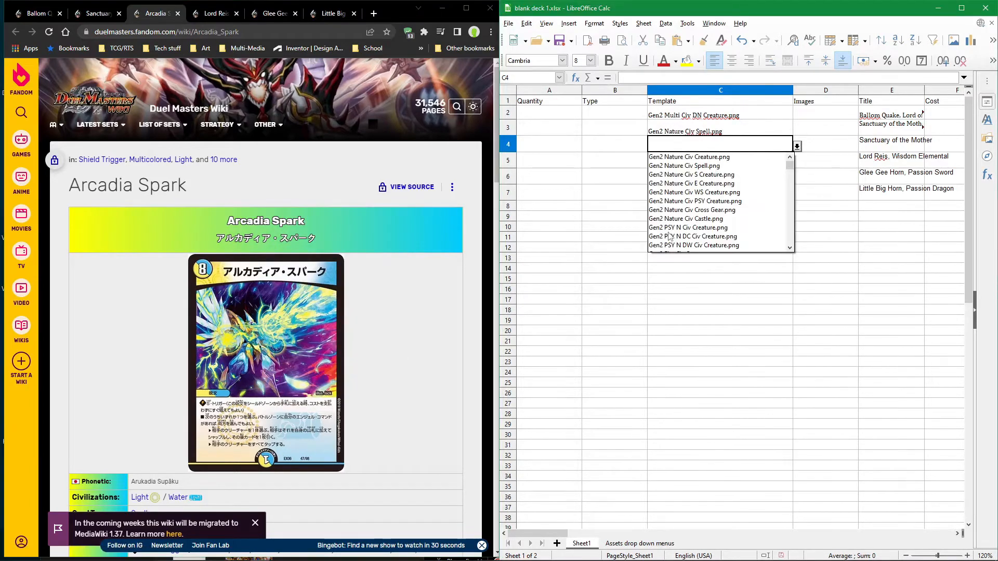
pyautogui.moveTo(789, 170); pyautogui.dragTo(788, 217)
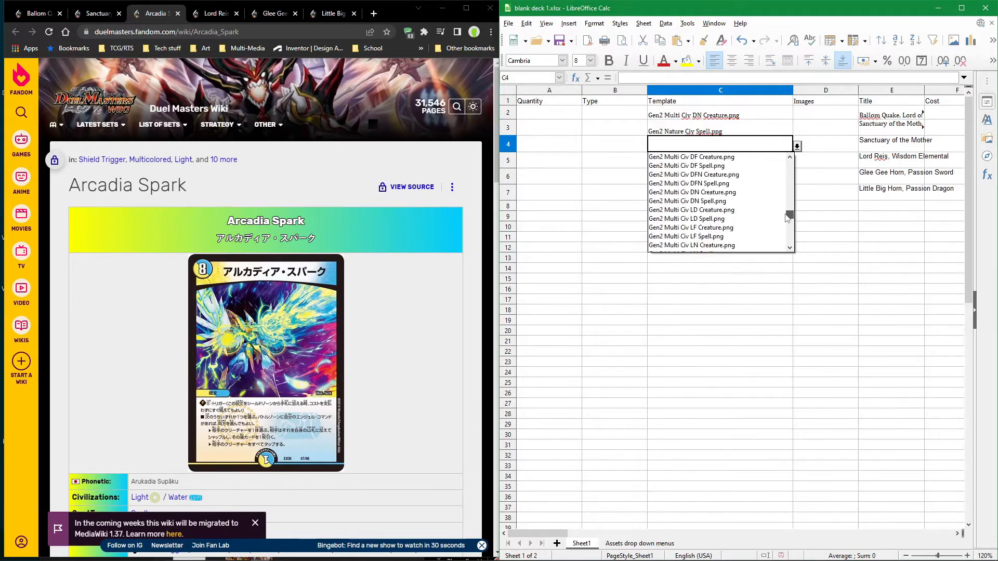
pyautogui.scroll(1, 733, 186)
pyautogui.scroll(-3, 737, 193)
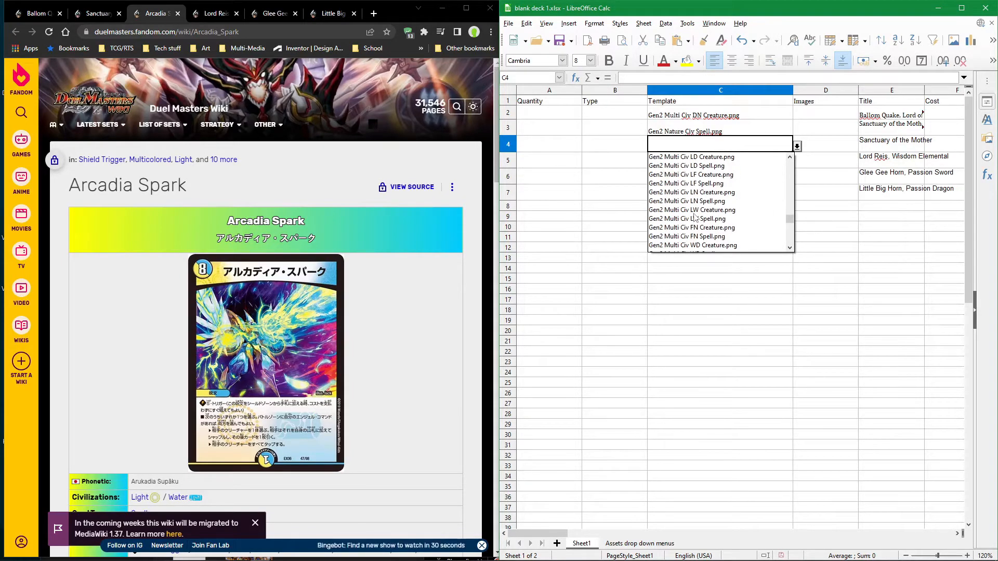
pyautogui.click(695, 218)
# Step: Enter the cost 8 for Arcadia Spark in F4, leaving its Images and Subtitle cells empty
pyautogui.click(812, 148)
pyautogui.moveTo(536, 533); pyautogui.dragTo(583, 526)
pyautogui.click(618, 149)
pyautogui.doubleClick(622, 150)
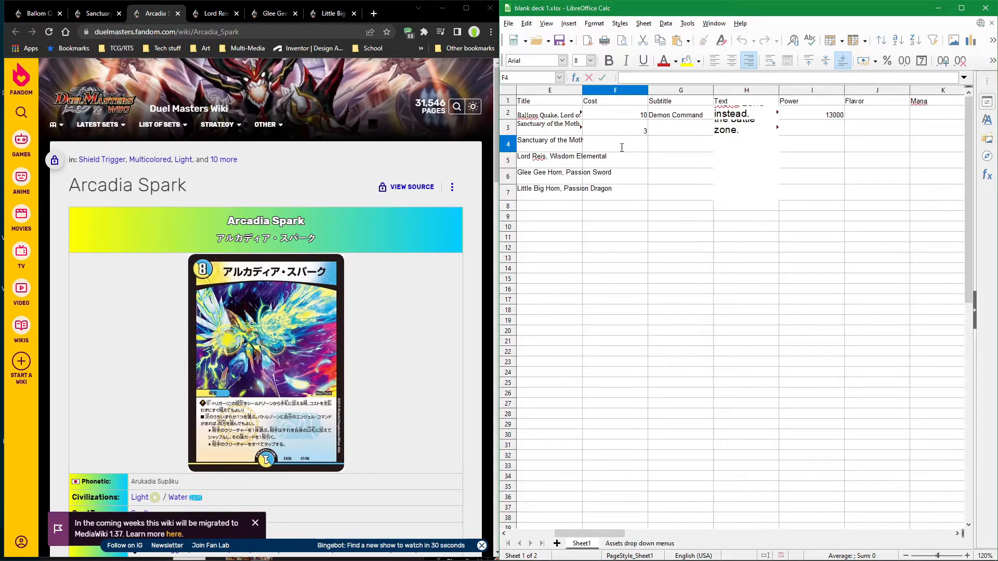
pyautogui.click(699, 146)
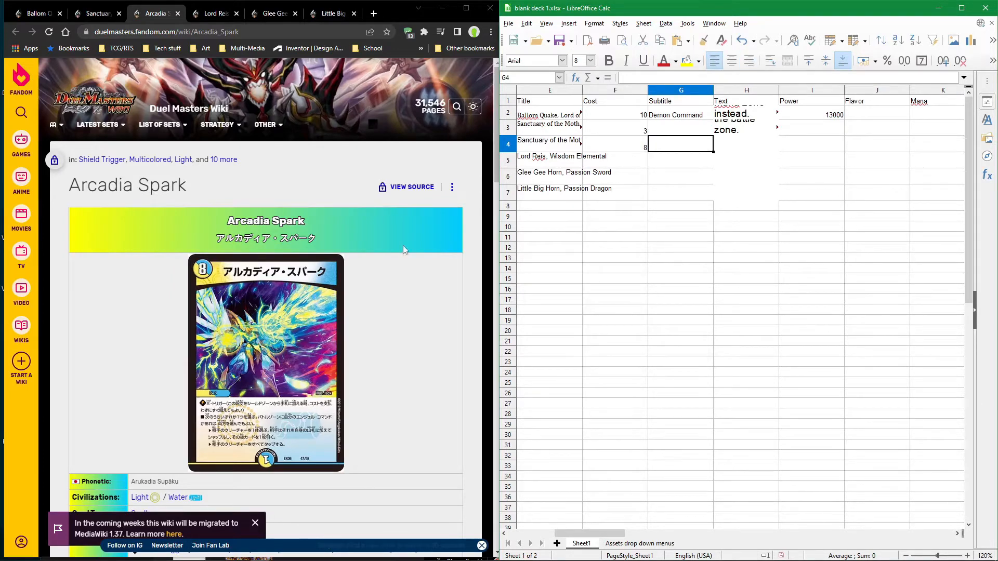
# Step: Open the Arcadia Spark Text cell H4 for editing, switch to Notepad and cut out the previous card's text
pyautogui.doubleClick(754, 144)
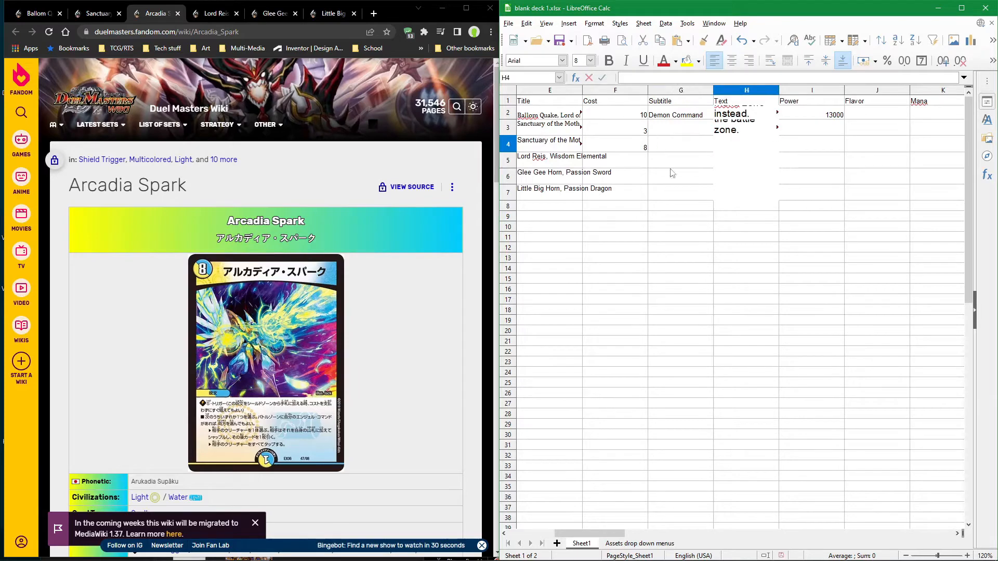
pyautogui.hotkey('alt', 'Tab')
pyautogui.hotkey('alt', 'Tab')
pyautogui.hotkey('alt', 'Tab')
pyautogui.hotkey('alt', 'Tab')
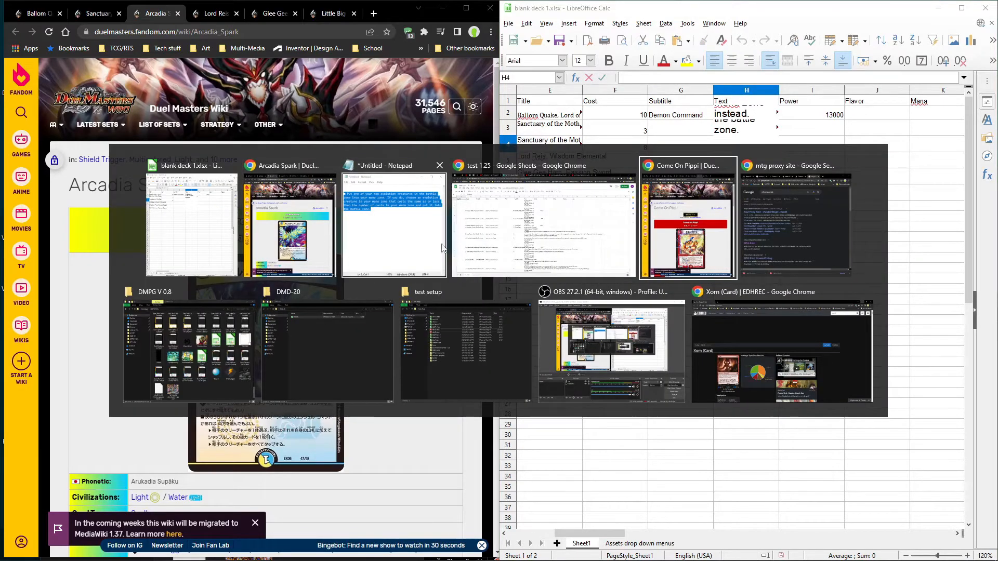
pyautogui.click(443, 248)
pyautogui.hotkey('ctrl', 'x')
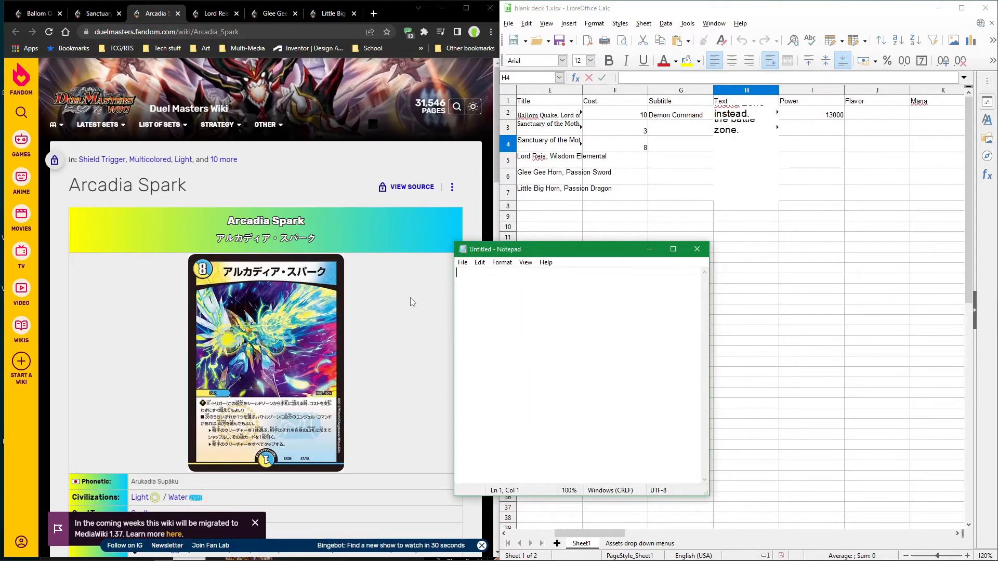
# Step: Copy the full English text of Arcadia Spark from its wiki page into the empty Notepad document
pyautogui.scroll(-4, 326, 365)
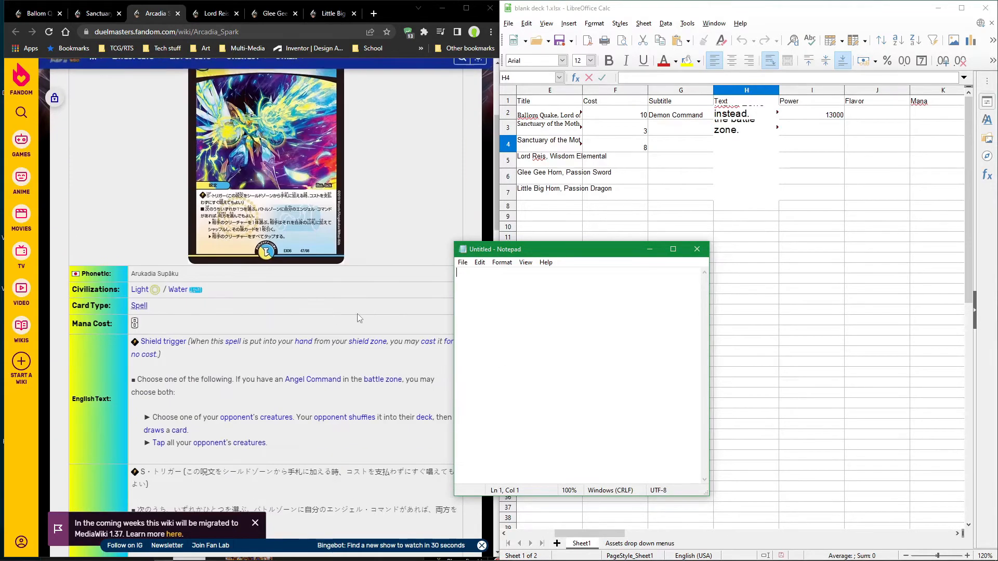
pyautogui.moveTo(324, 450); pyautogui.dragTo(123, 377)
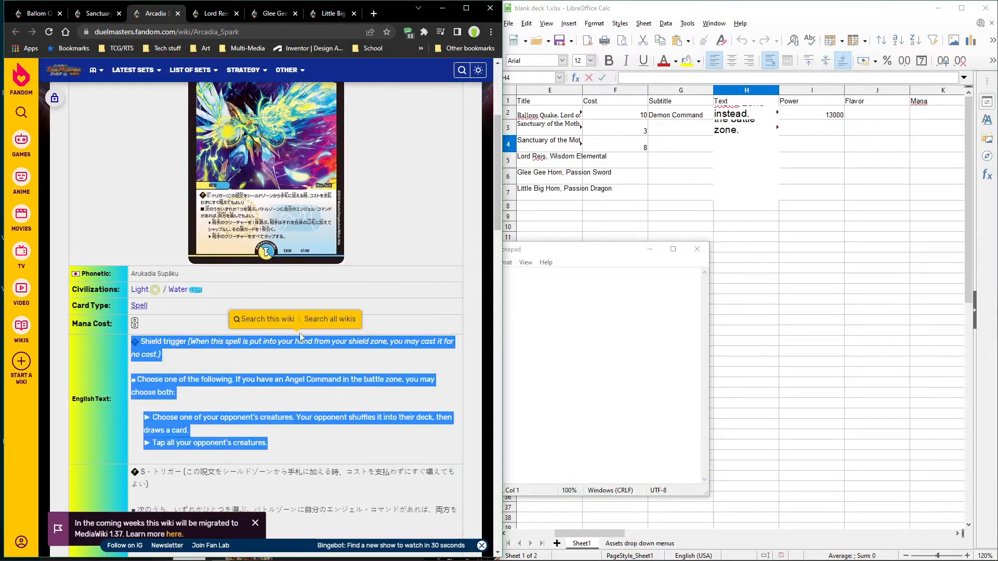
pyautogui.hotkey('ctrl', 'c')
pyautogui.click(566, 356)
pyautogui.hotkey('ctrl', 'v')
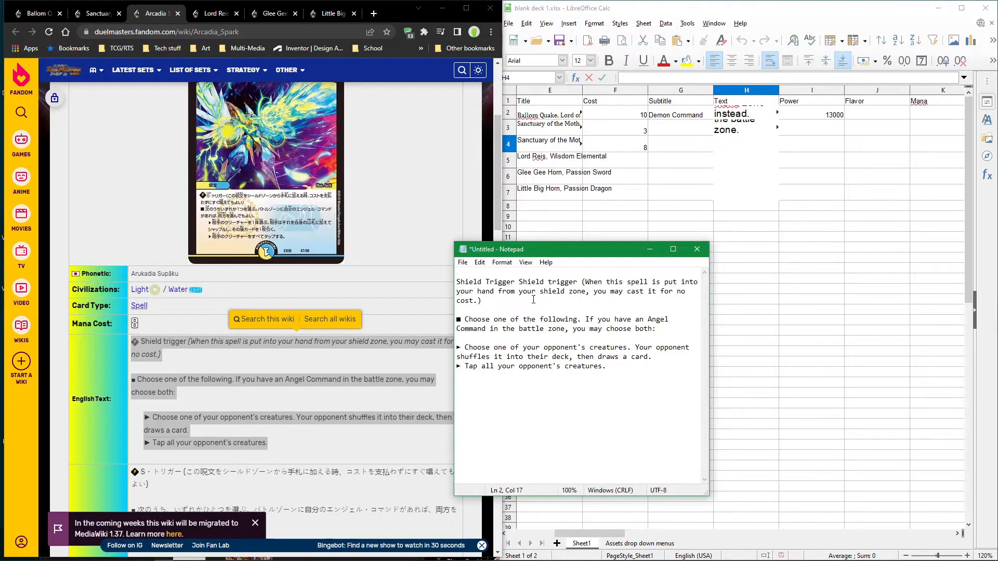
# Step: Enclose the first "Shield Trigger" in the Notepad text in square brackets so it reads [Shield Trigger]
pyautogui.write('}')
pyautogui.press('BackSpace')
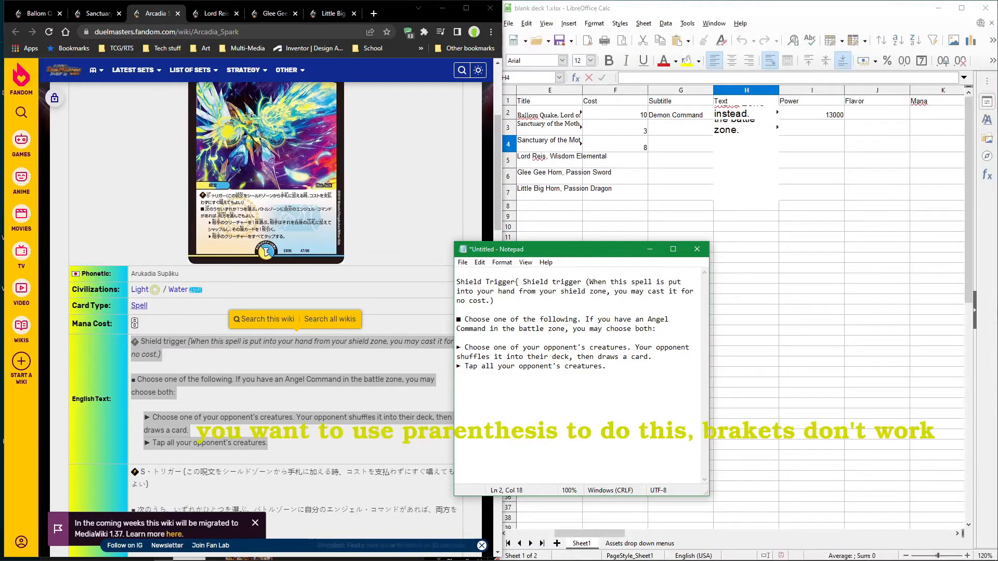
pyautogui.write(']')
pyautogui.press('Home')
pyautogui.write('[')
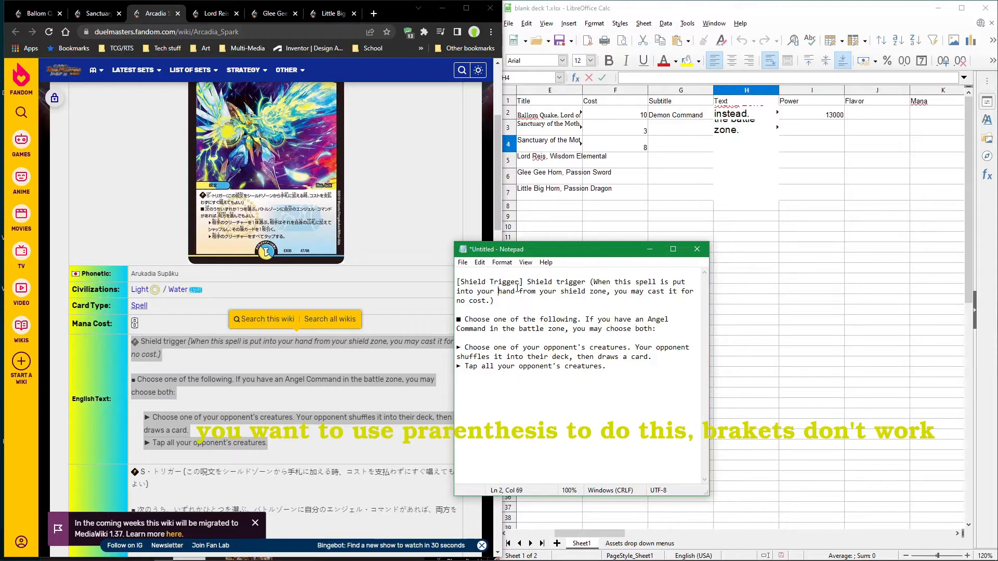
pyautogui.moveTo(523, 282); pyautogui.dragTo(452, 286)
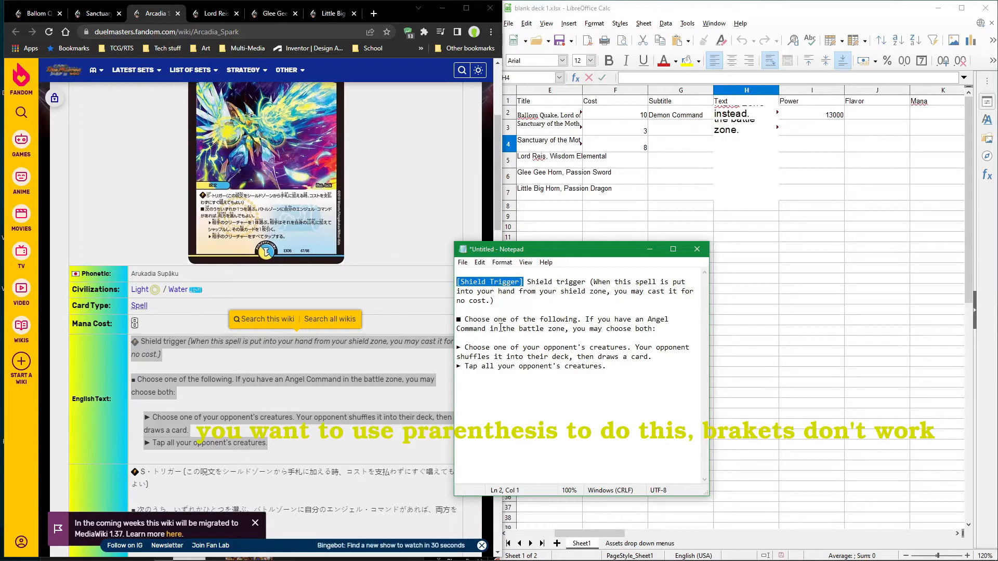
# Step: Fill the two blank lines between the Arcadia Spark paragraphs in Notepad with <br> tags
pyautogui.click(458, 324)
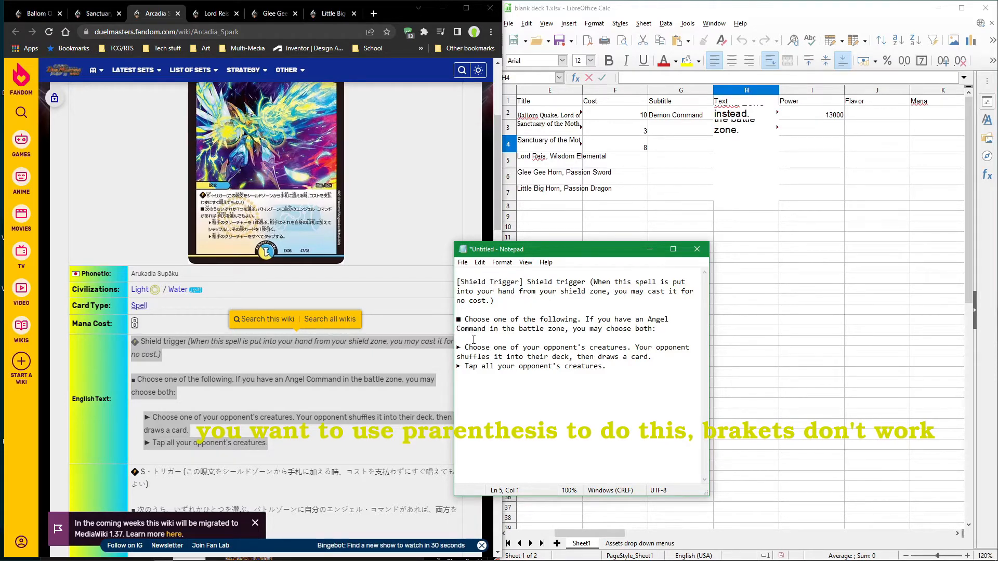
pyautogui.press('Left')
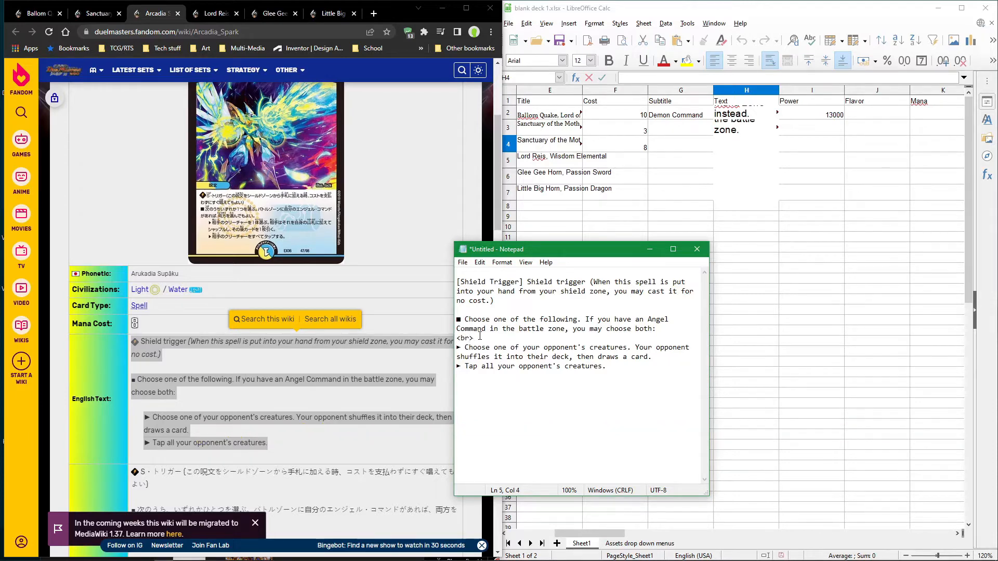
pyautogui.doubleClick(457, 338)
pyautogui.doubleClick(457, 338)
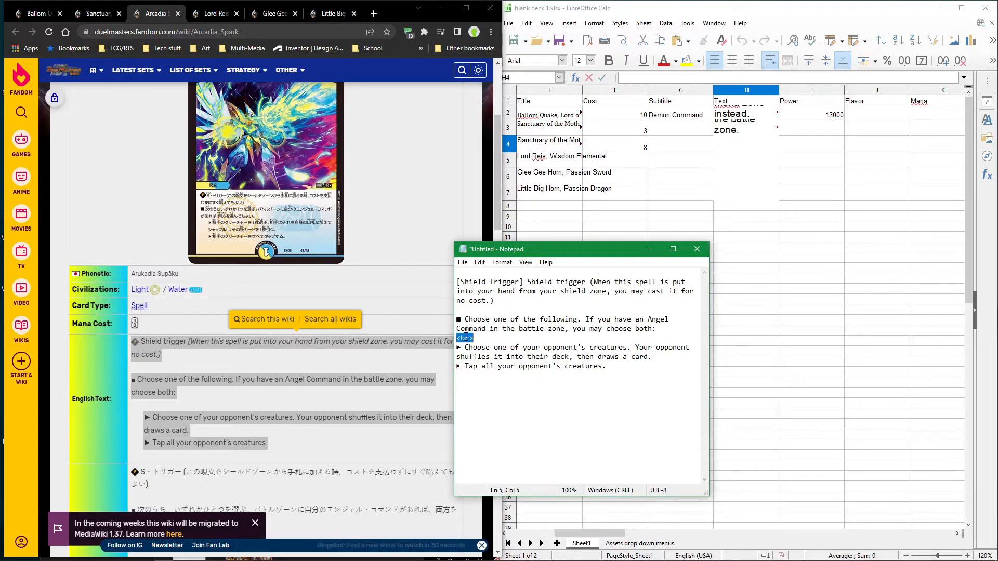
pyautogui.click(457, 308)
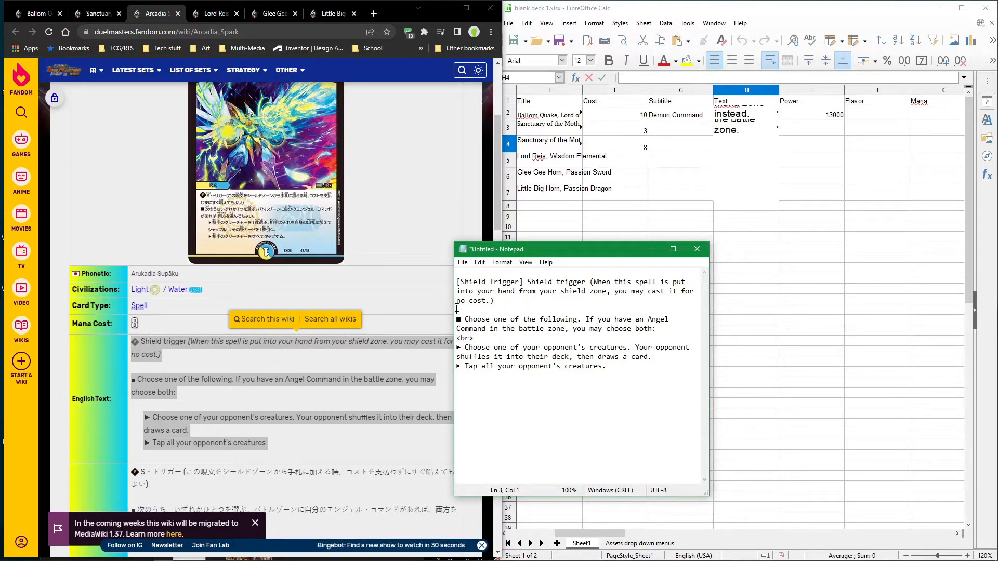
# Step: Copy the edited Arcadia Spark text from Notepad into the Text cell H4, leaving its Power cell empty
pyautogui.moveTo(642, 389); pyautogui.dragTo(406, 281)
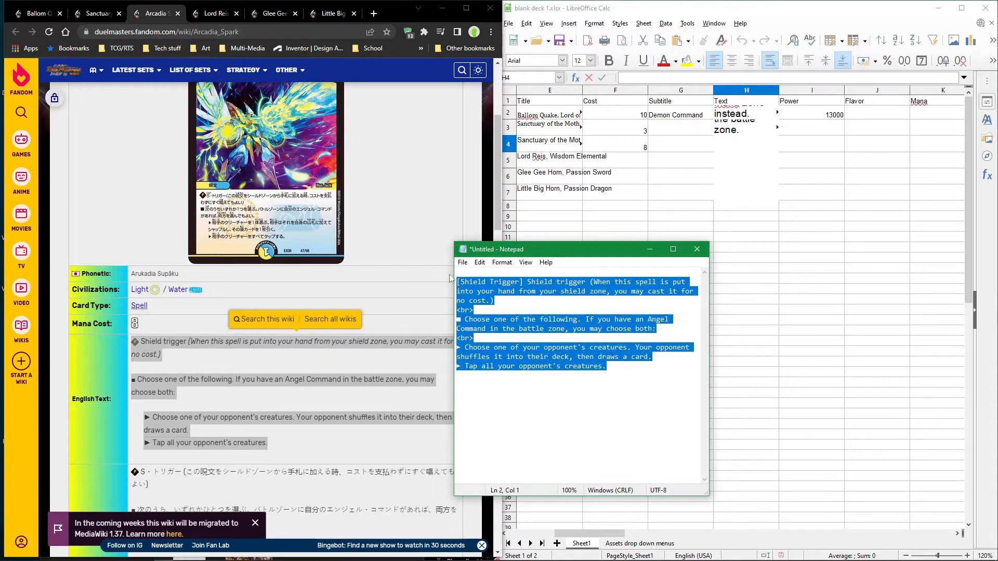
pyautogui.click(682, 152)
pyautogui.doubleClick(753, 147)
pyautogui.write("[Shield Trigger] Shield trigger (When this spell is put into your hand from your shield zone, you may cast it for no cost.) <br> ■ Choose one of the following. If you have an Angel Command in the battle zone, you may choose both: <br> ► Choose one of your opponent's creatures. Your opponent shuffles it into their deck, then draws a card. ► Tap all your opponent's creatures.")
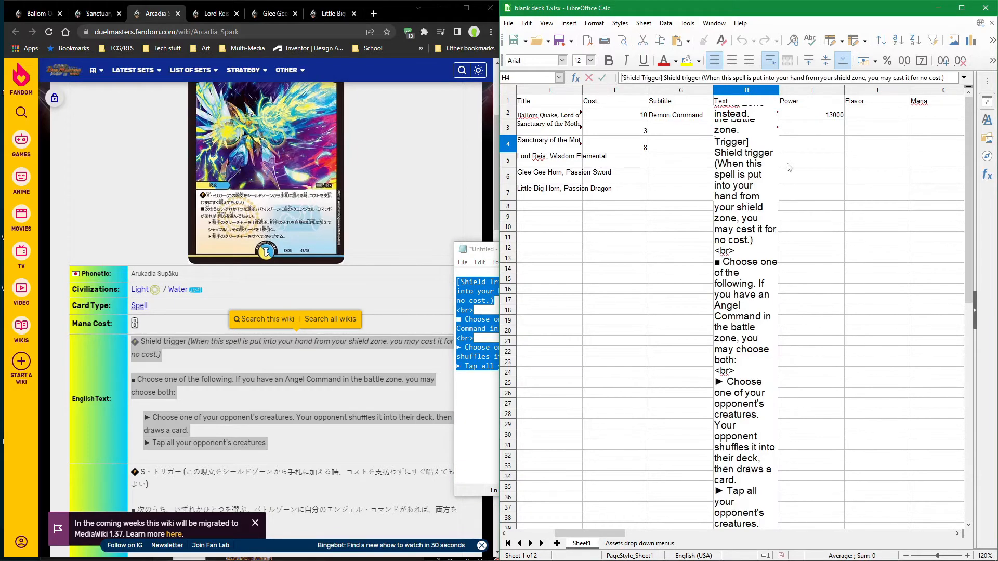
pyautogui.click(795, 149)
pyautogui.doubleClick(795, 149)
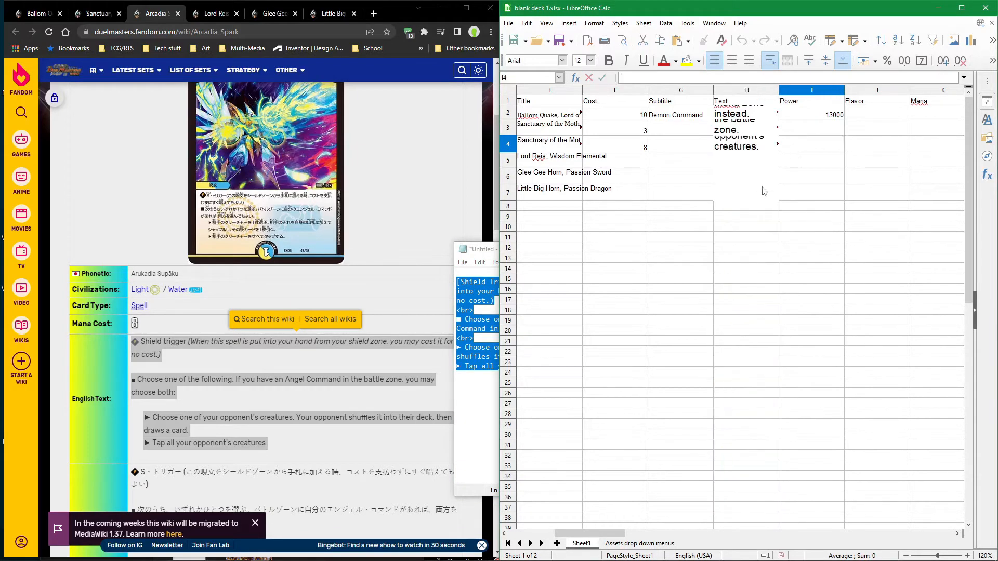
pyautogui.click(869, 129)
# Step: Bring up the Lord Reis, Wisdom Elemental wiki page and check its title and card image against the Template column
pyautogui.moveTo(594, 537); pyautogui.dragTo(546, 534)
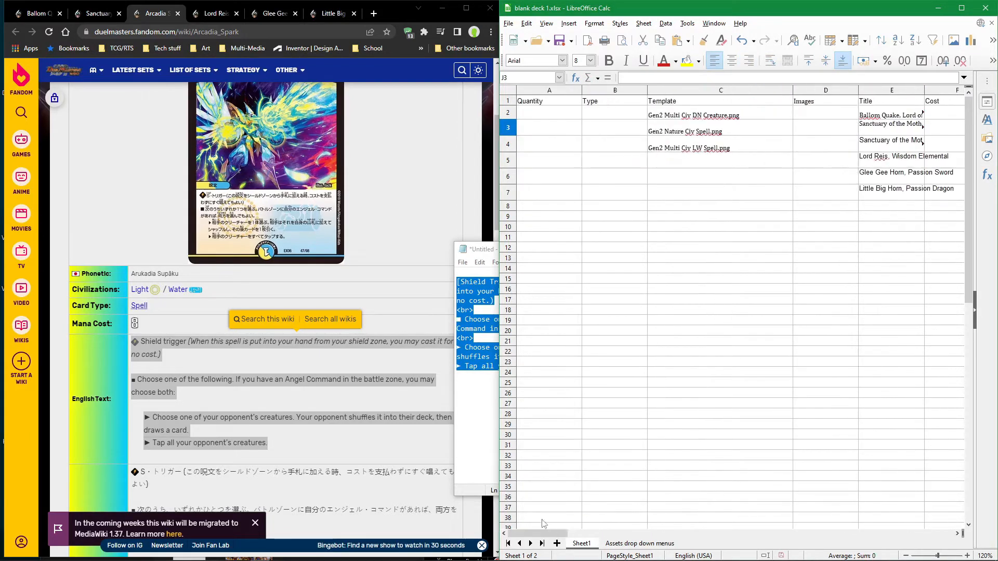
pyautogui.click(213, 13)
pyautogui.scroll(-1, 369, 343)
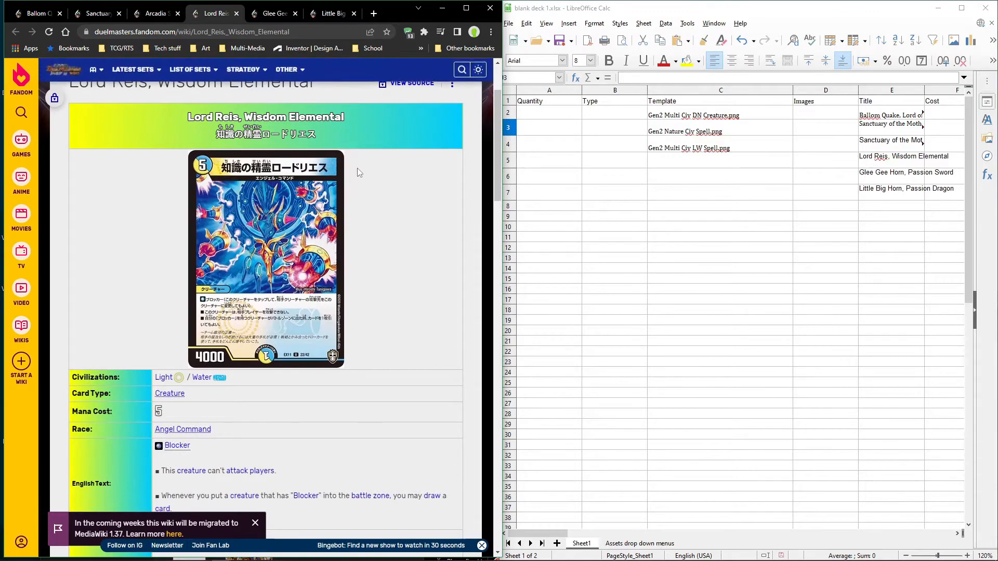
pyautogui.scroll(1, 416, 221)
pyautogui.moveTo(385, 176); pyautogui.dragTo(157, 157)
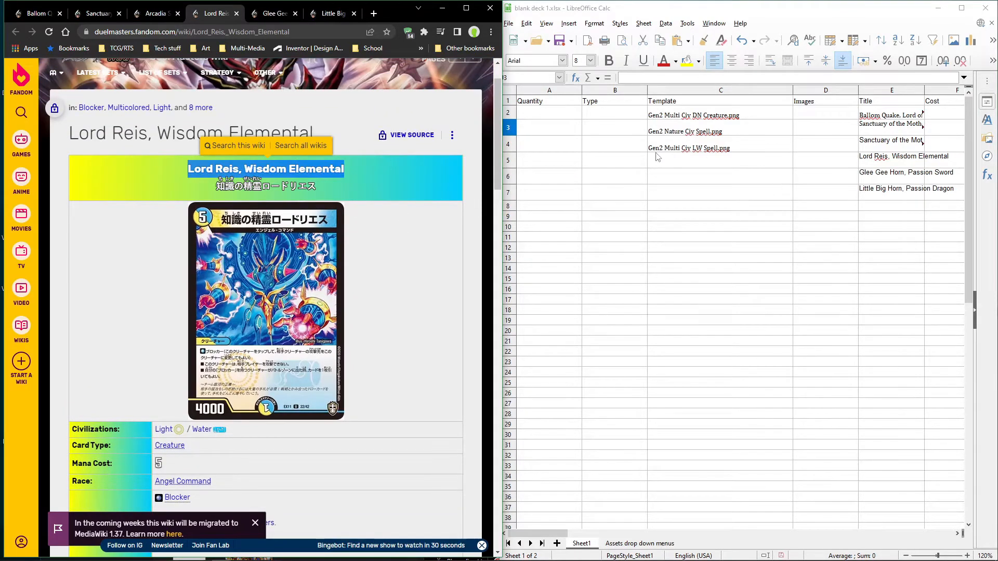
pyautogui.click(548, 531)
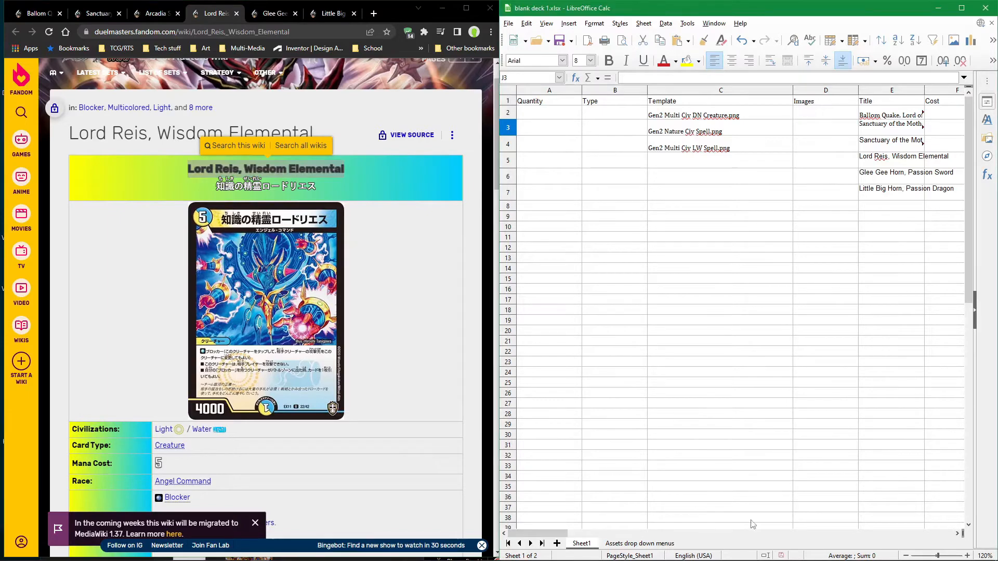
# Step: Set the template for Lord Reis, Wisdom Elemental in C5 to Gen2 Multi Civ LW Creature.png
pyautogui.click(790, 159)
pyautogui.click(797, 162)
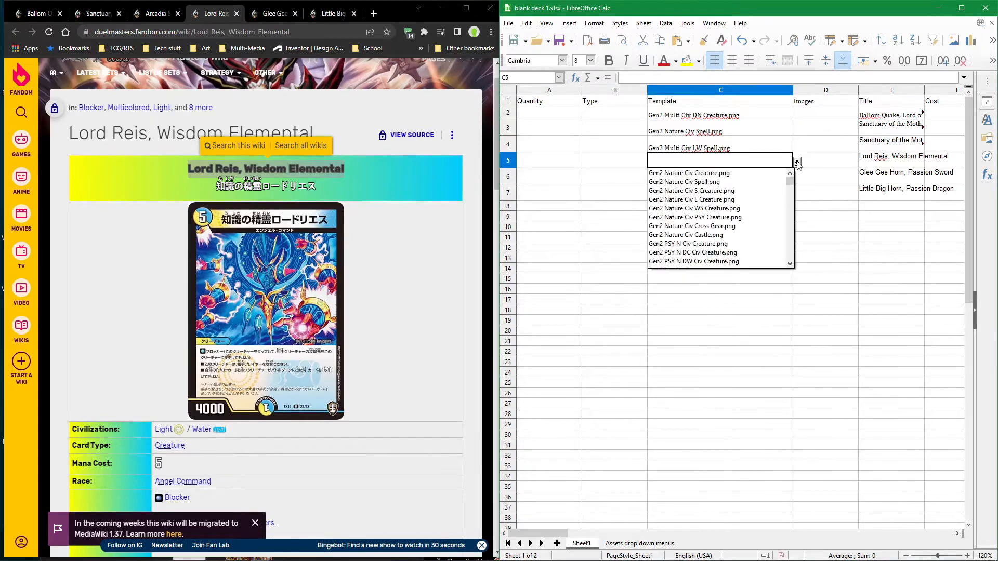
pyautogui.scroll(-10, 754, 227)
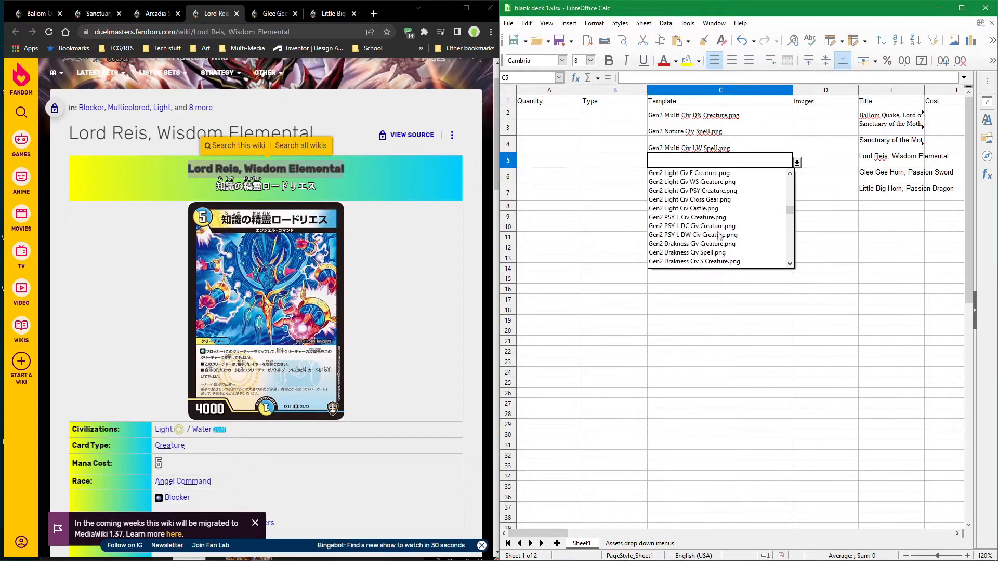
pyautogui.scroll(-5, 722, 235)
pyautogui.scroll(-6, 729, 232)
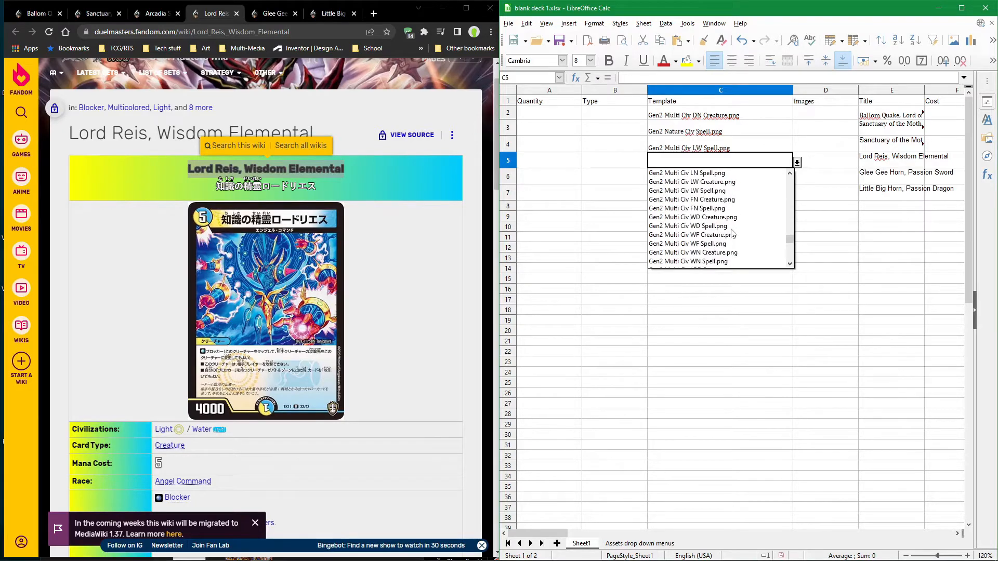
pyautogui.click(714, 210)
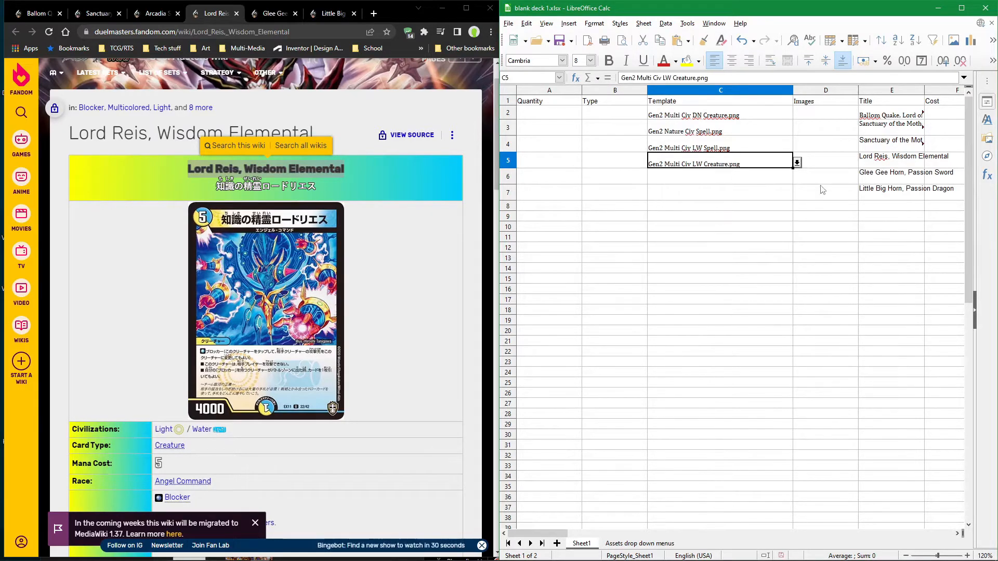
# Step: Copy the race Angel Command from the Lord Reis wiki page into the Subtitle cell G5, leaving the Images cell empty
pyautogui.click(820, 154)
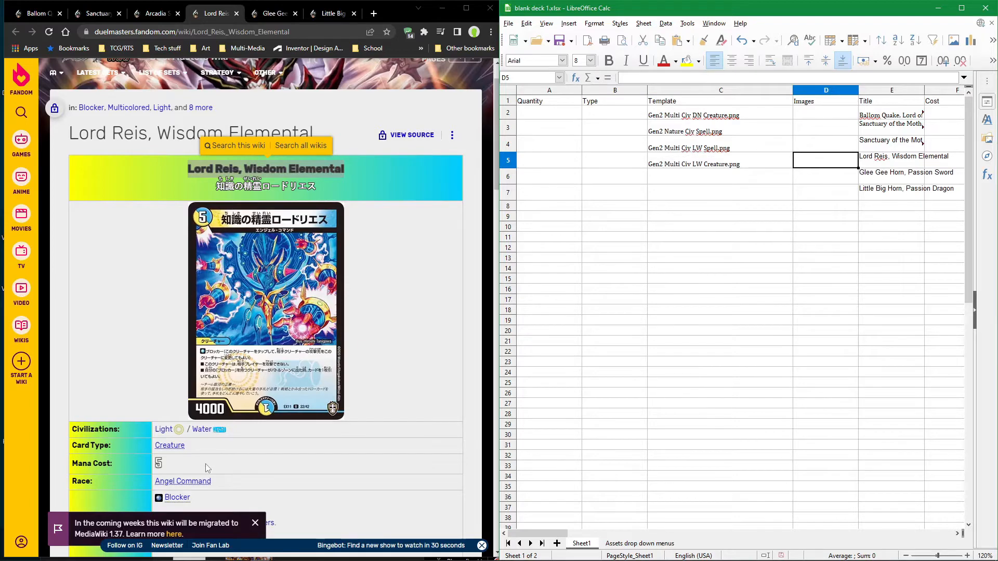
pyautogui.scroll(-3, 231, 353)
pyautogui.moveTo(210, 325); pyautogui.dragTo(155, 325)
pyautogui.hotkey('ctrl', 'c')
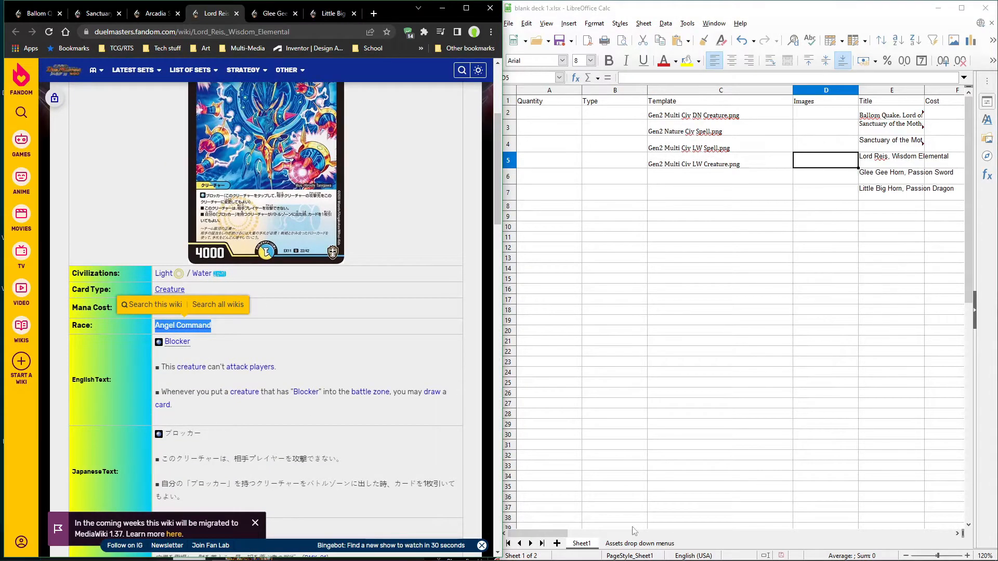
pyautogui.moveTo(548, 533); pyautogui.dragTo(577, 536)
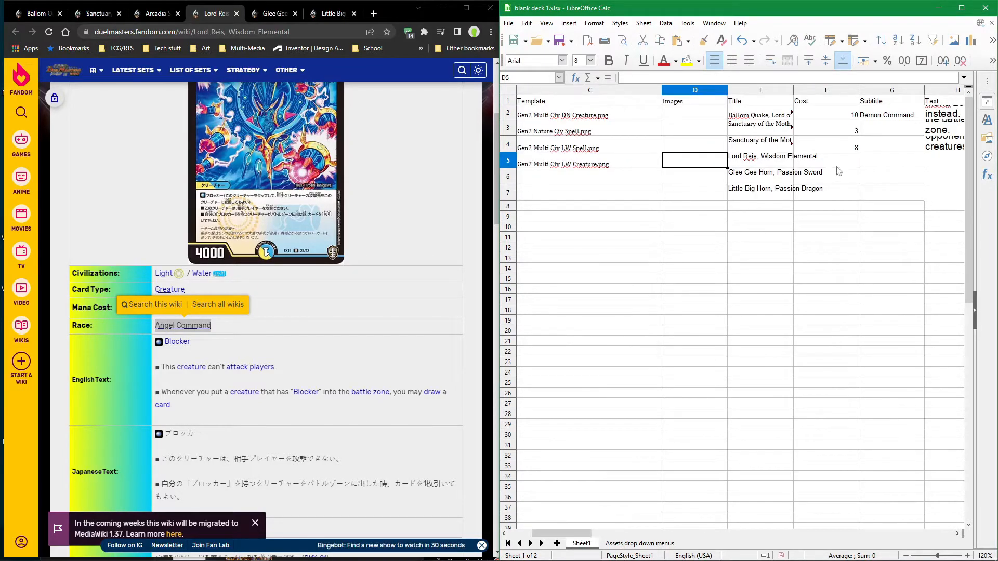
pyautogui.doubleClick(882, 161)
pyautogui.hotkey('ctrl', 'v')
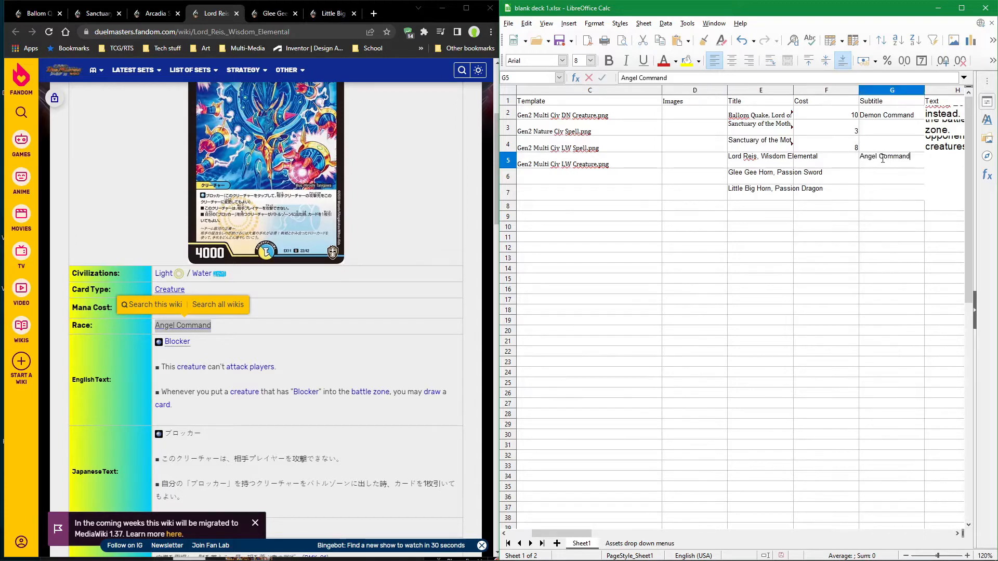
pyautogui.moveTo(827, 237); pyautogui.dragTo(829, 247)
# Step: Enter the power 4000 in the Power cell I4
pyautogui.moveTo(590, 533); pyautogui.dragTo(629, 533)
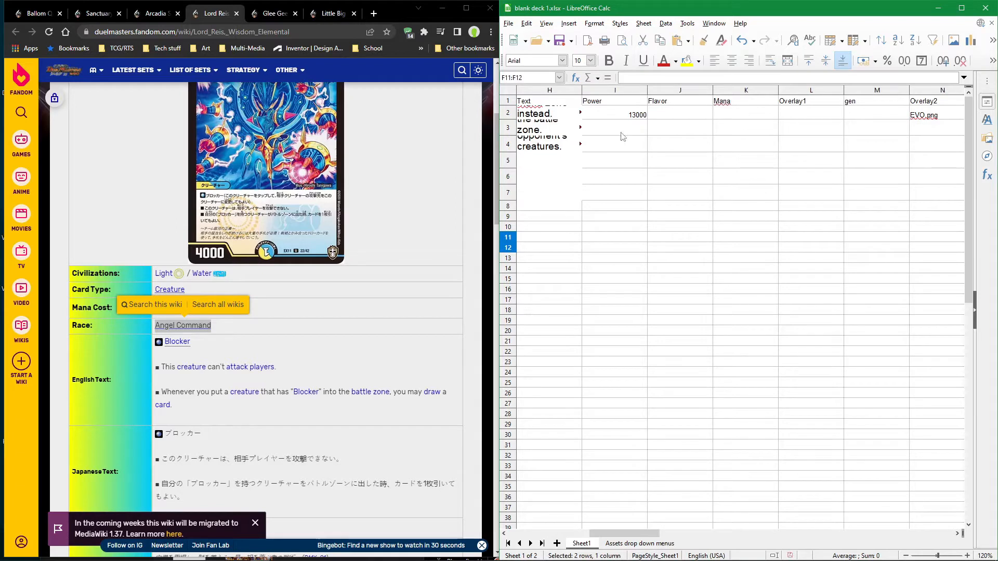
pyautogui.click(625, 151)
pyautogui.doubleClick(624, 148)
pyautogui.write('4000')
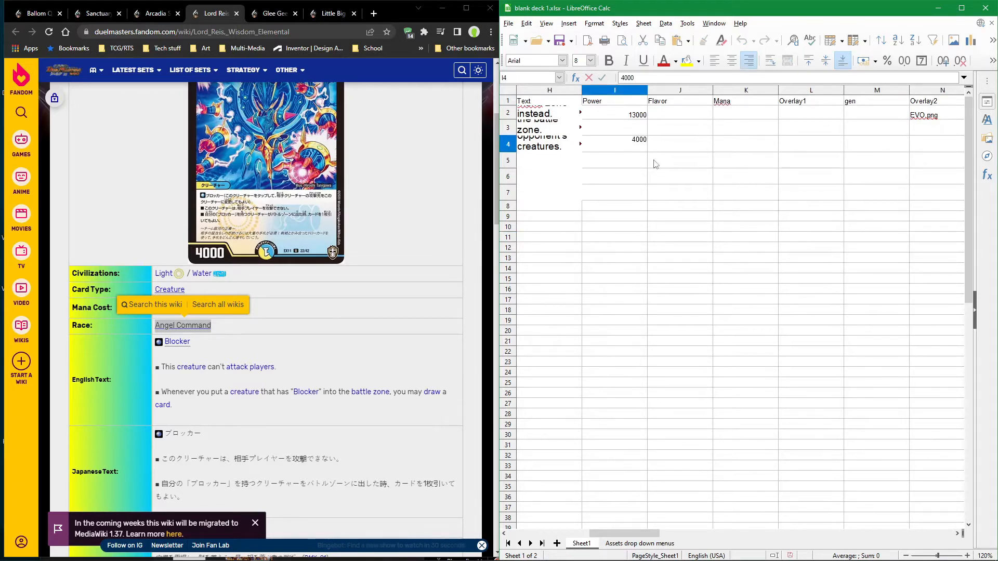
pyautogui.click(707, 150)
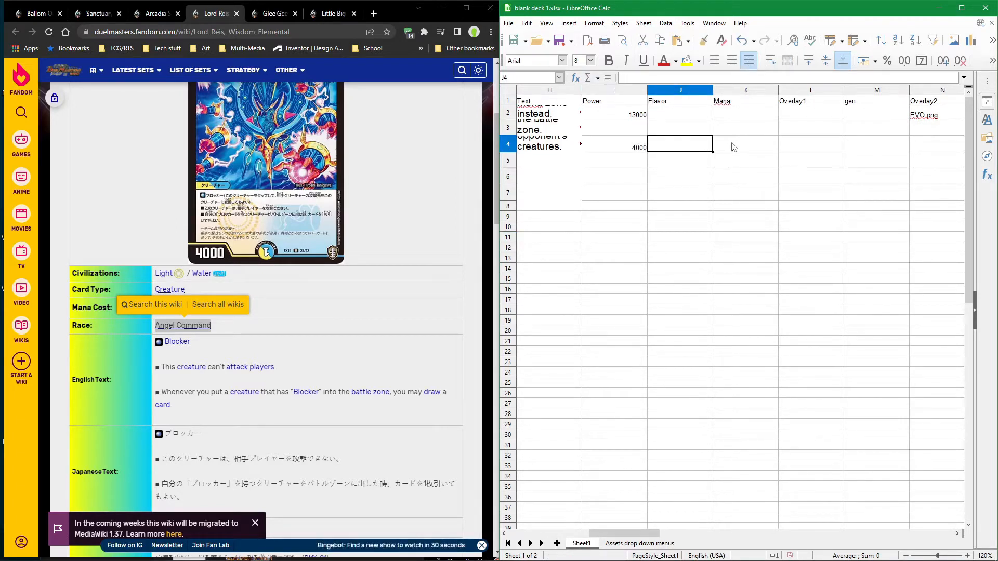
# Step: Check the Lord Reis card's mana cost on the wiki page and enter 5 in the Cost cell F5
pyautogui.moveTo(623, 533); pyautogui.dragTo(601, 534)
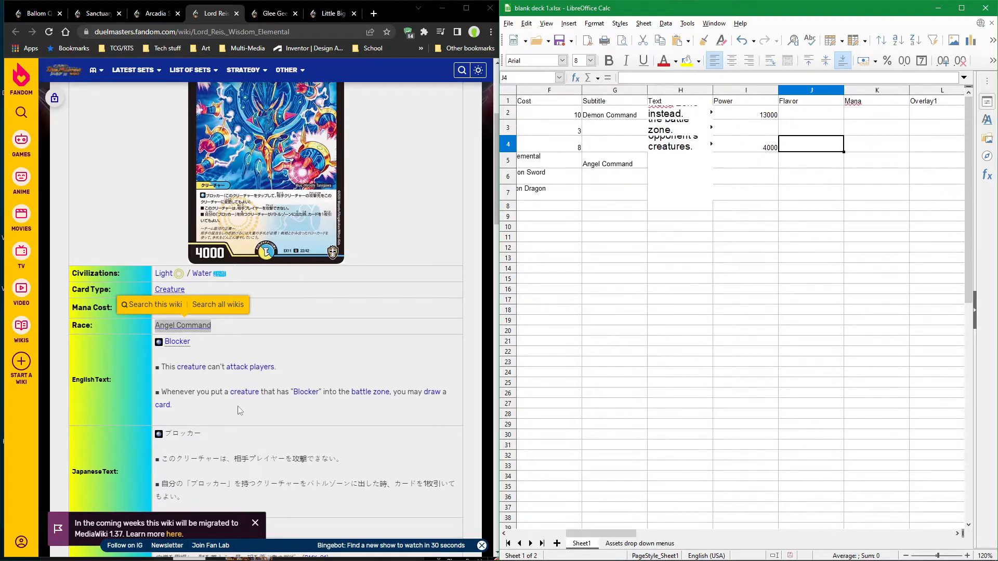
pyautogui.scroll(4, 238, 410)
pyautogui.doubleClick(558, 163)
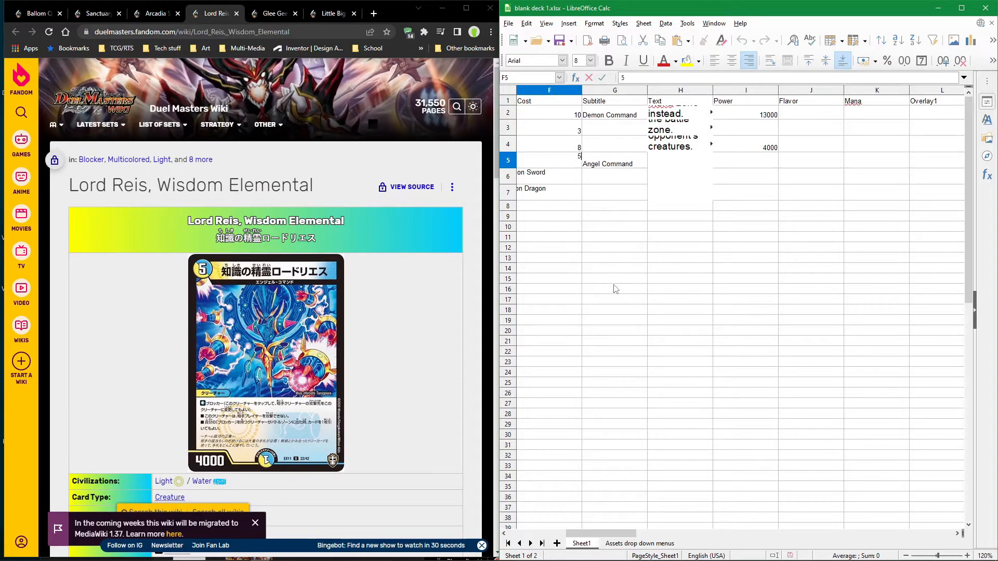
pyautogui.write('5')
pyautogui.click(614, 248)
# Step: Clear the misplaced power from I4 and enter 4000 in Lord Reis's Power cell I5
pyautogui.moveTo(601, 533); pyautogui.dragTo(579, 541)
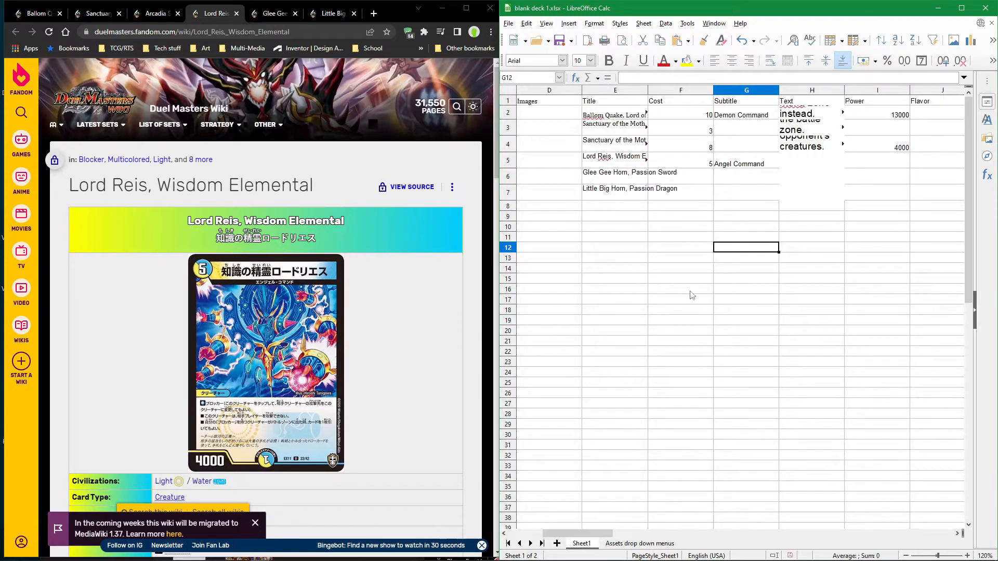
pyautogui.doubleClick(865, 165)
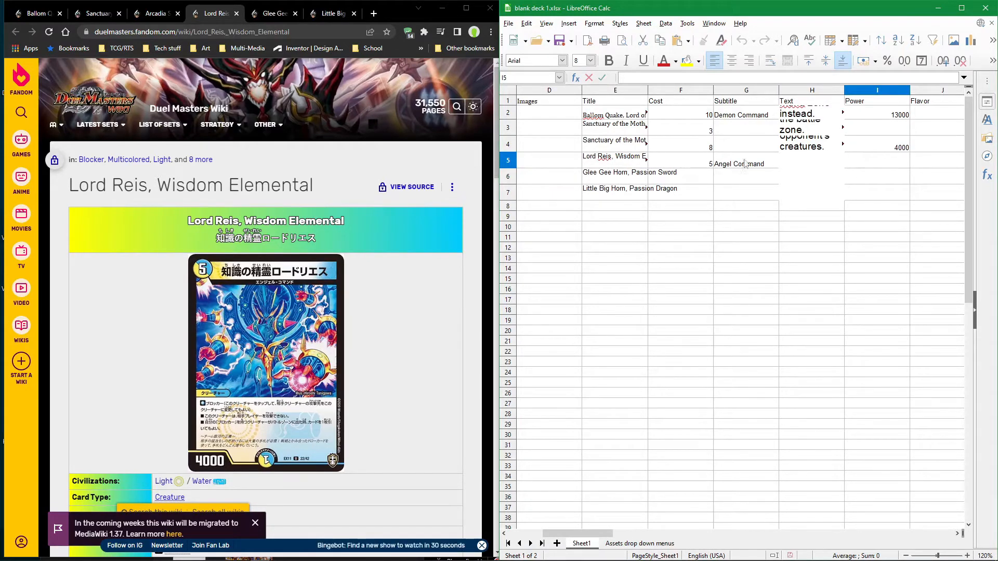
pyautogui.doubleClick(900, 148)
pyautogui.press('Delete')
pyautogui.press('Insert')
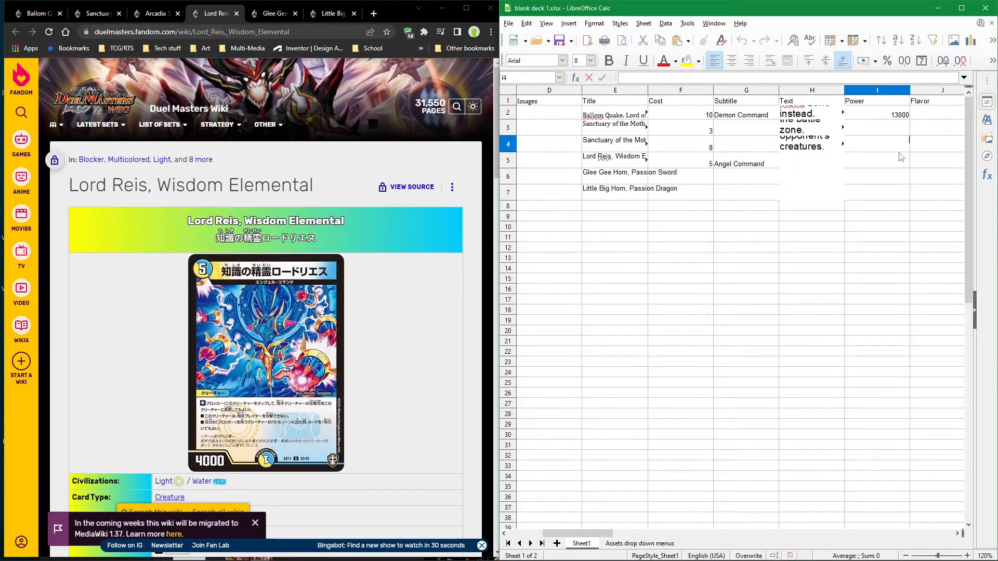
pyautogui.doubleClick(896, 162)
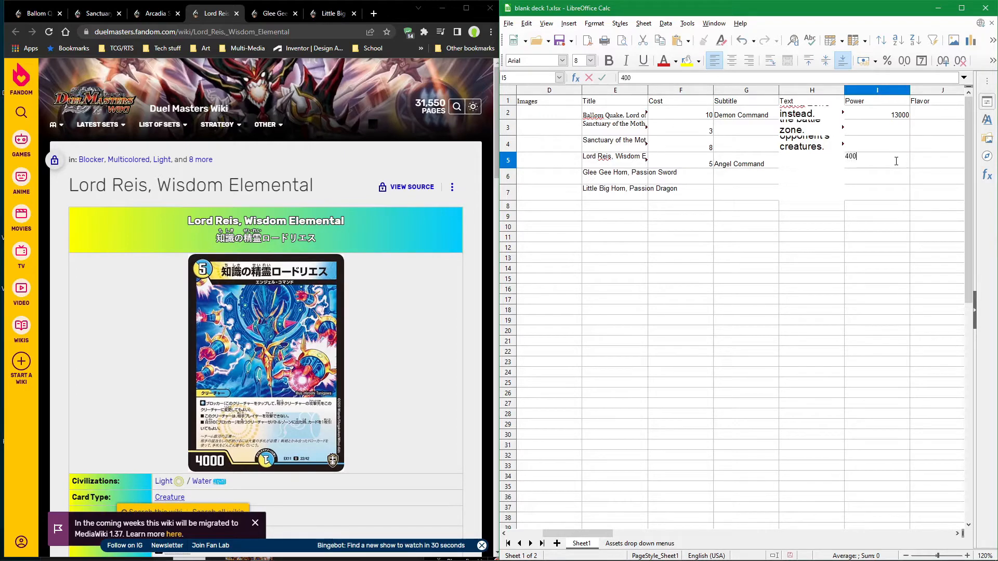
pyautogui.click(878, 183)
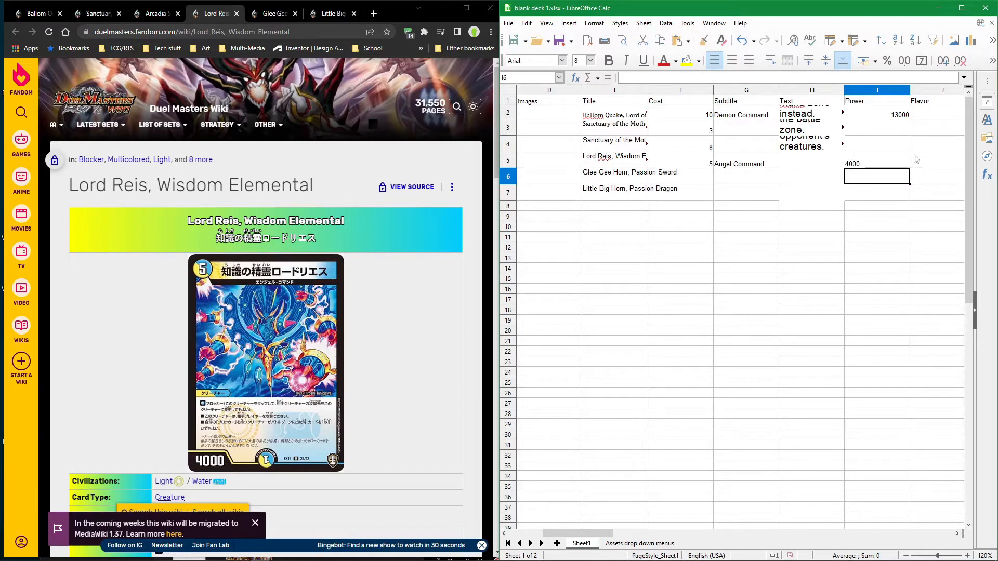
# Step: Examine the wiki pages of Glee Gee Horn, Passion Sword and its flip side Little Big Horn, Passion Dragon for their card types
pyautogui.click(724, 181)
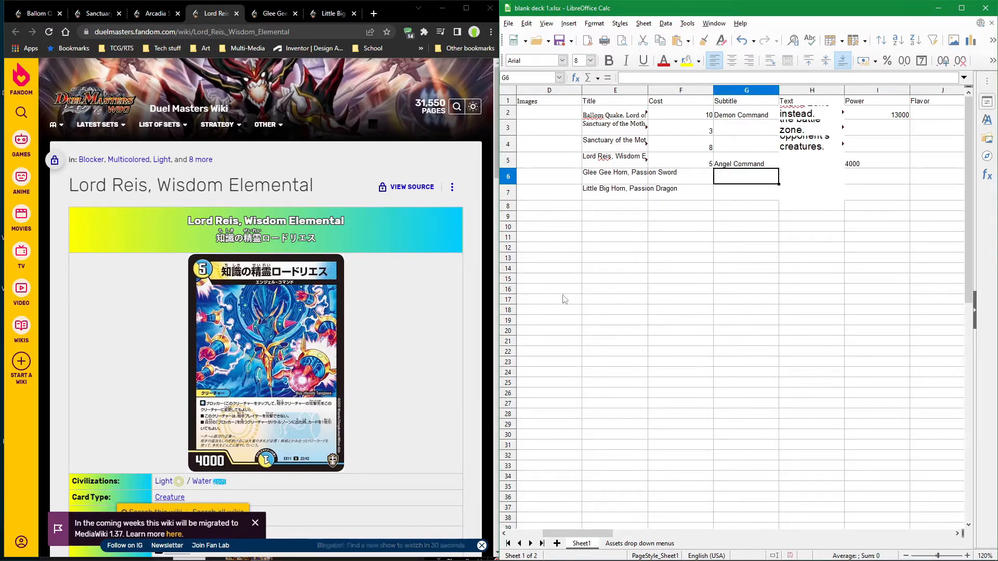
pyautogui.click(272, 13)
pyautogui.scroll(3, 329, 329)
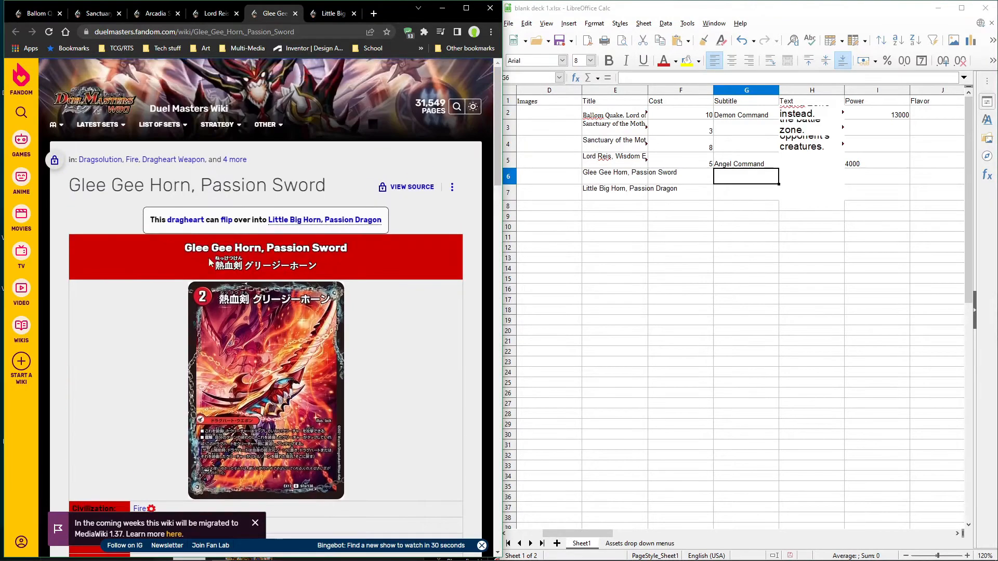
pyautogui.moveTo(184, 248); pyautogui.dragTo(357, 245)
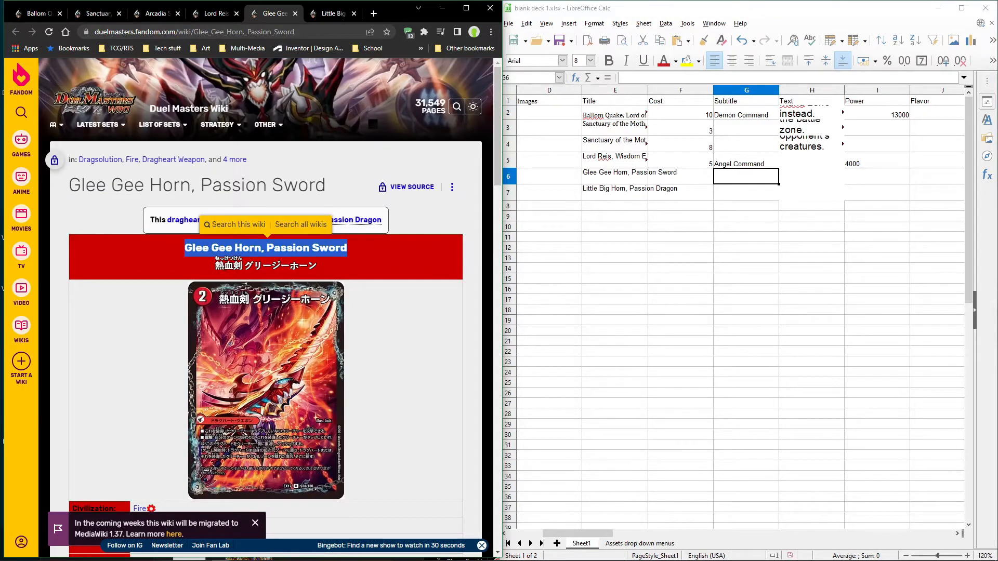
pyautogui.click(331, 13)
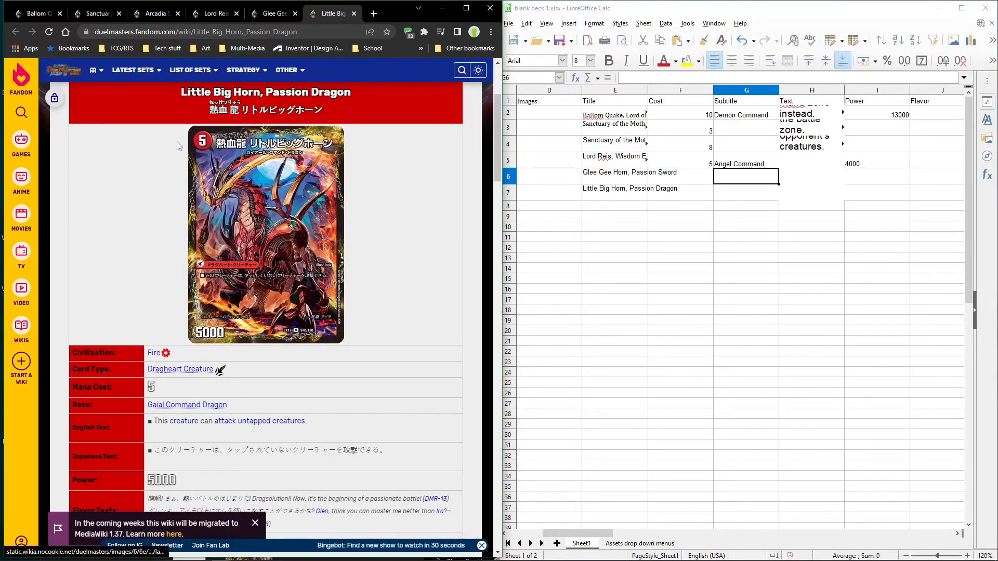
pyautogui.click(265, 14)
pyautogui.scroll(-1, 265, 312)
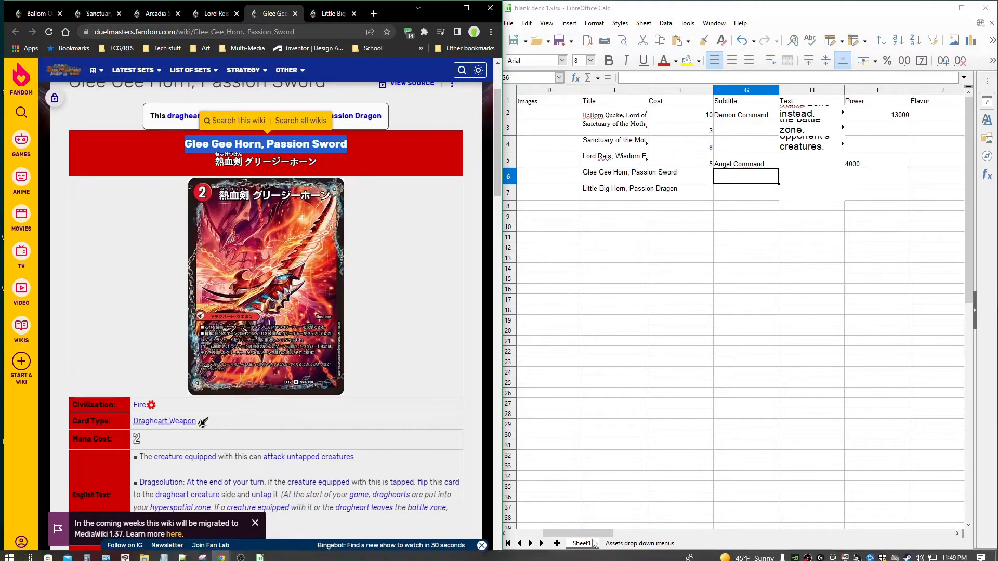
# Step: Set the template for Glee Gee Horn, Passion Sword in C6 to Gen2 PSY F DW Civ Creature.png
pyautogui.moveTo(593, 534); pyautogui.dragTo(533, 543)
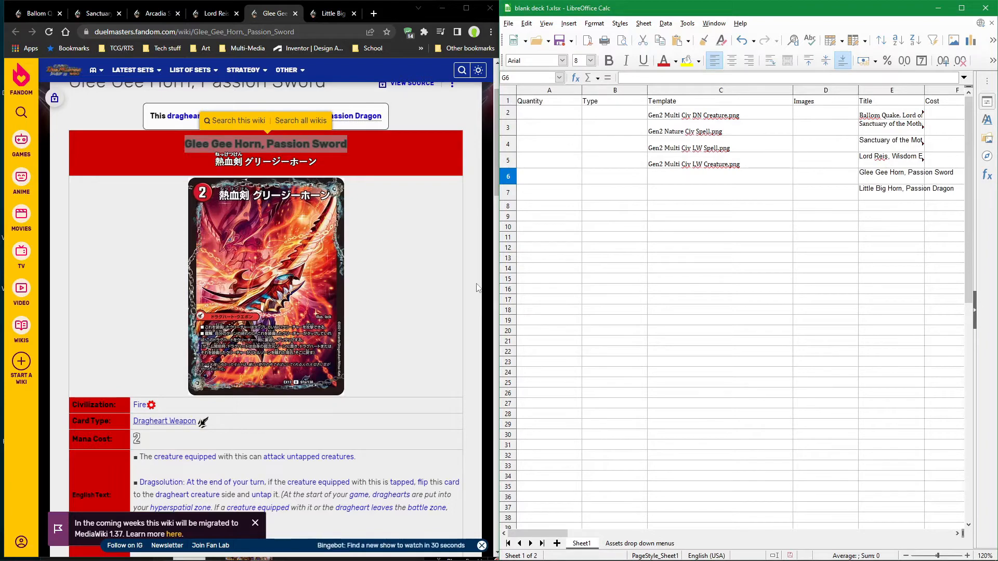
pyautogui.scroll(-1, 416, 286)
pyautogui.scroll(3, 421, 357)
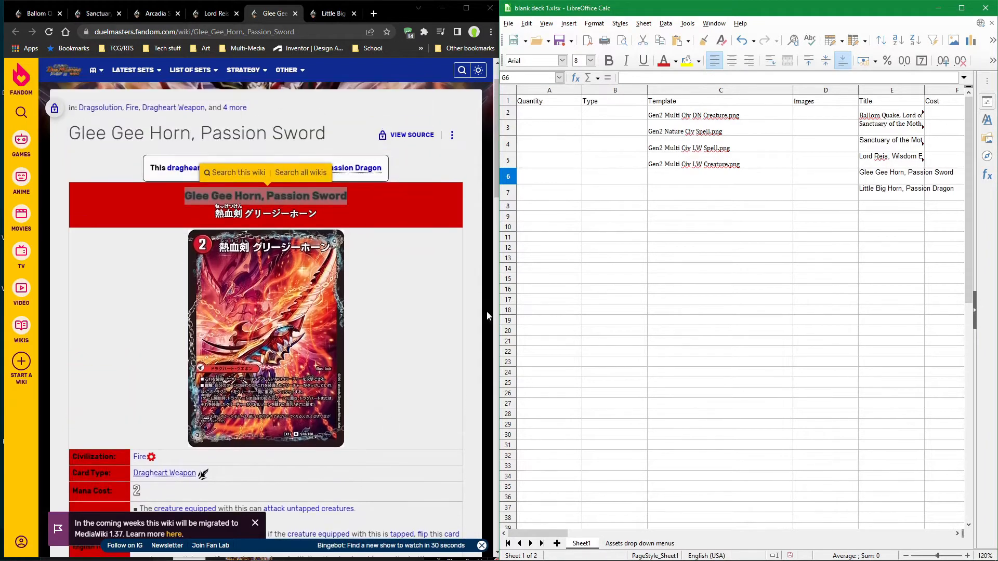
pyautogui.click(778, 177)
pyautogui.click(802, 177)
pyautogui.click(789, 178)
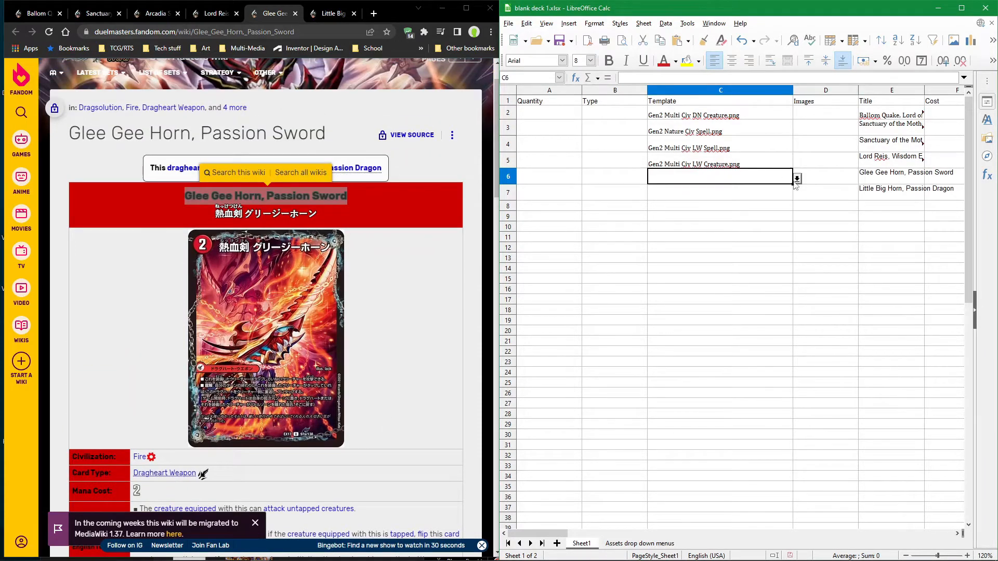
pyautogui.click(797, 178)
pyautogui.scroll(-5, 747, 260)
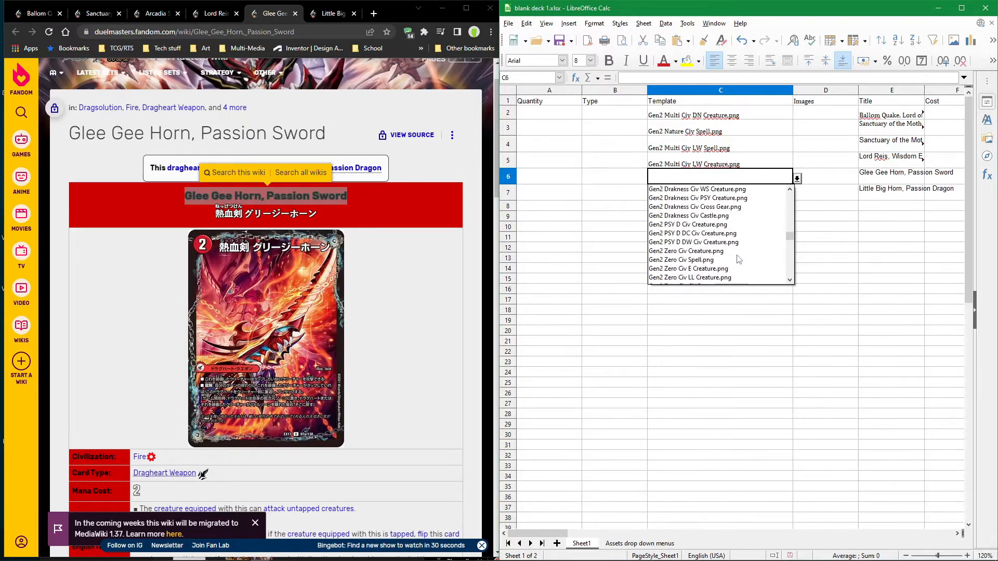
pyautogui.moveTo(789, 255); pyautogui.dragTo(798, 290)
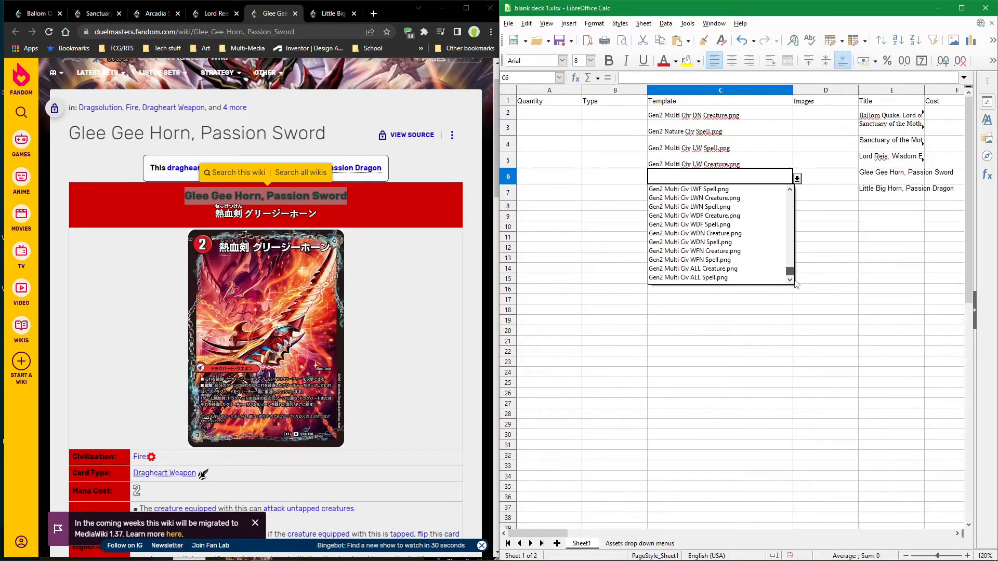
pyautogui.scroll(10, 749, 262)
pyautogui.scroll(5, 746, 267)
pyautogui.scroll(2, 745, 260)
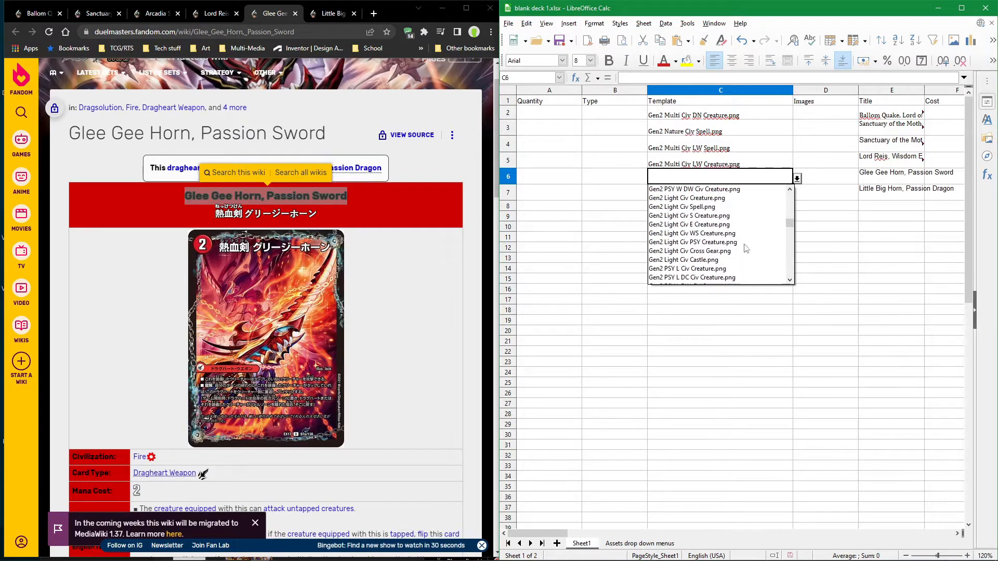
pyautogui.scroll(4, 742, 249)
pyautogui.scroll(5, 764, 259)
pyautogui.scroll(-3, 778, 237)
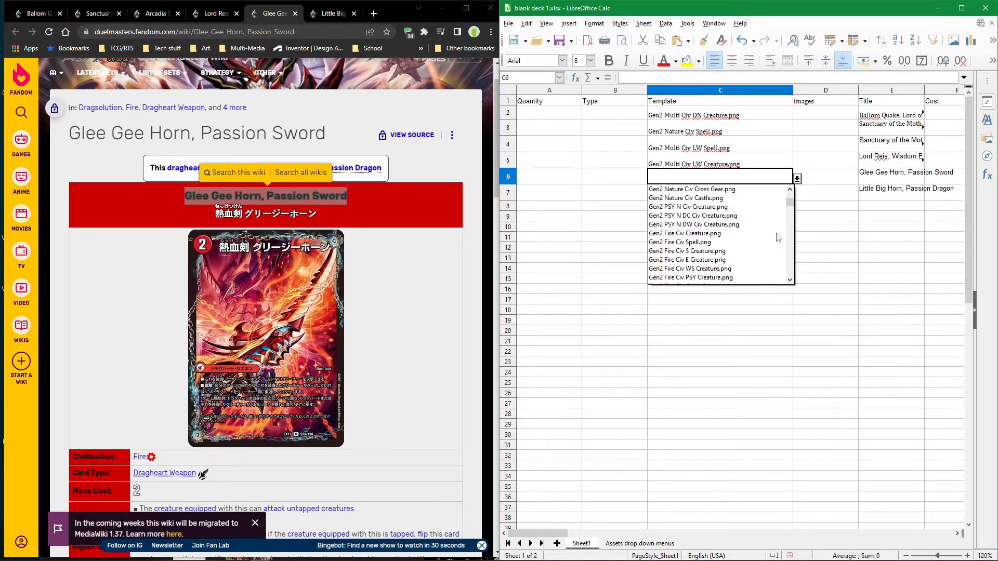
pyautogui.scroll(-1, 705, 236)
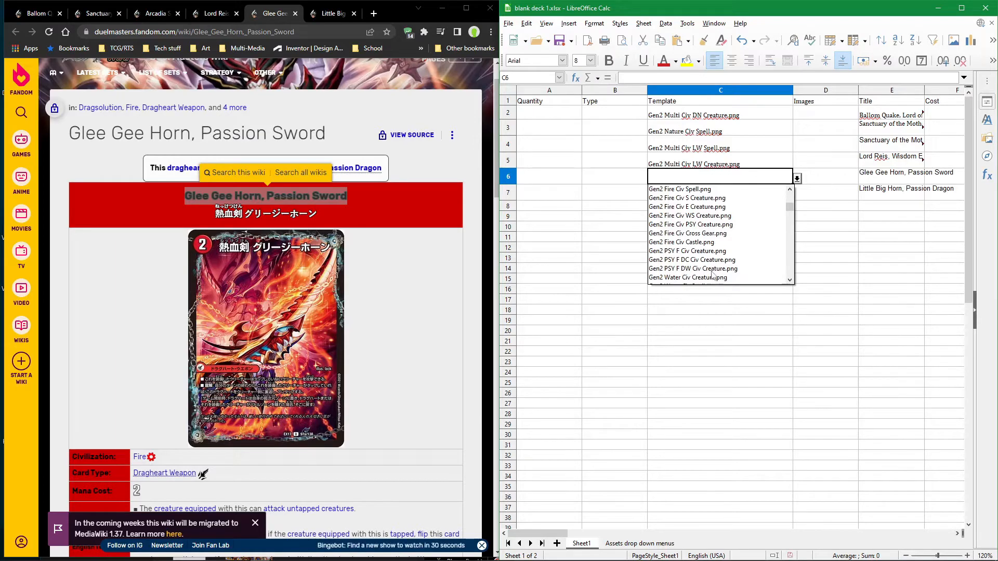
pyautogui.click(700, 270)
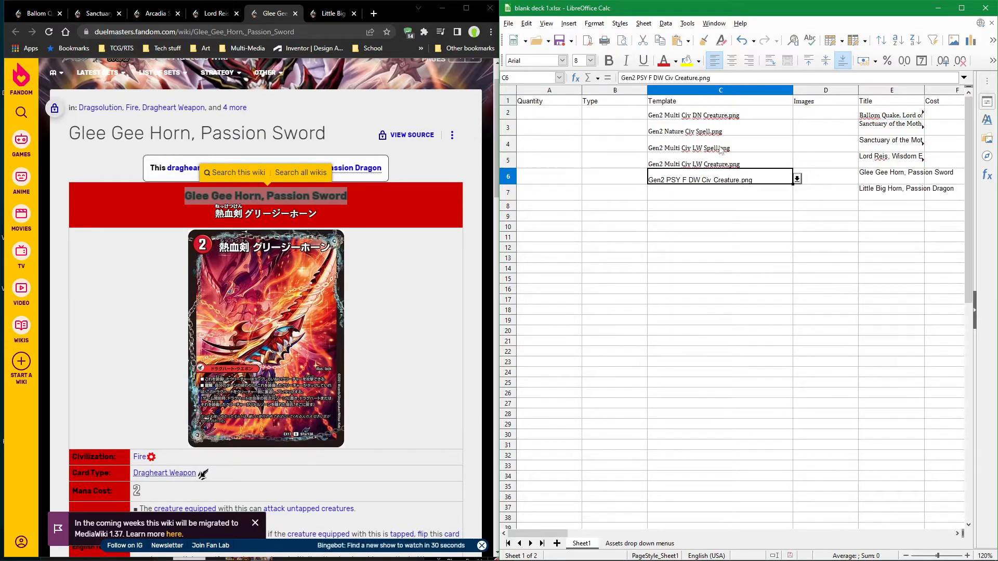
pyautogui.click(839, 179)
pyautogui.moveTo(572, 536); pyautogui.dragTo(611, 534)
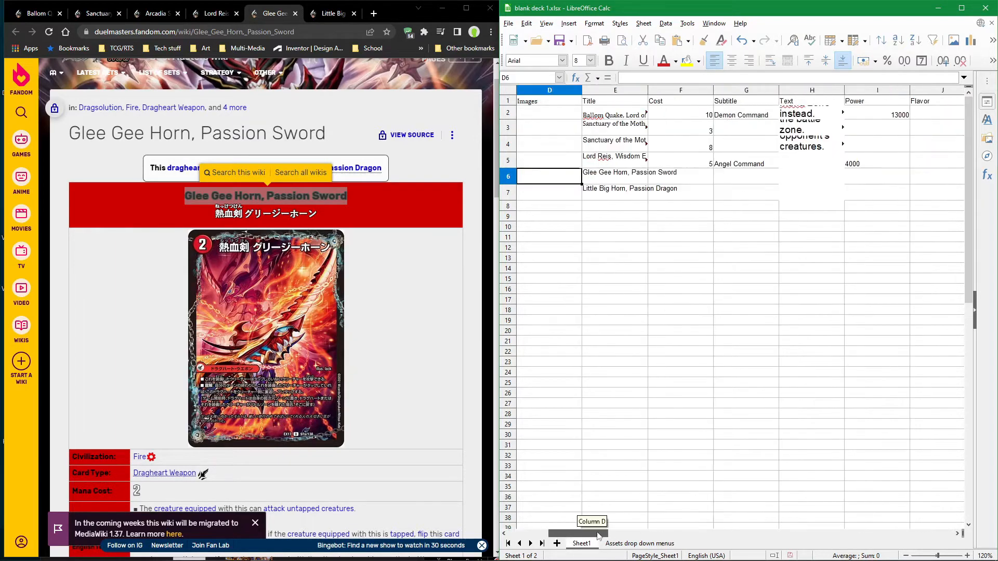
pyautogui.scroll(-3, 295, 381)
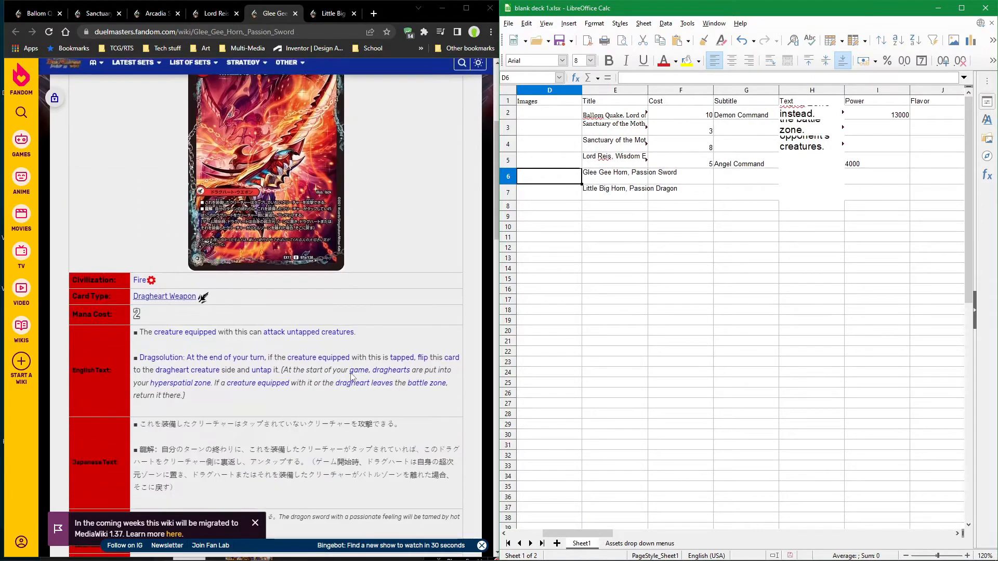
pyautogui.click(370, 435)
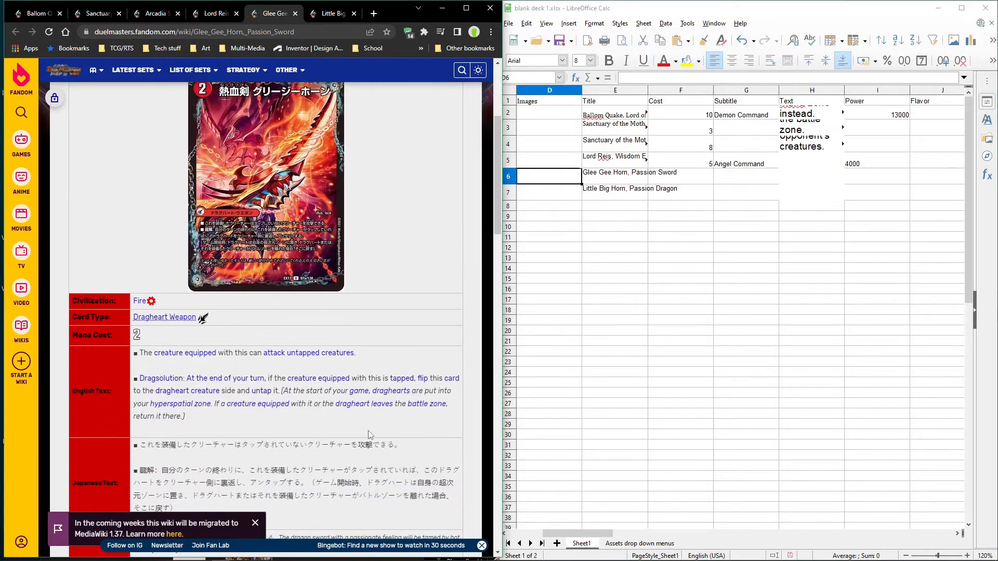
pyautogui.moveTo(253, 414); pyautogui.dragTo(113, 349)
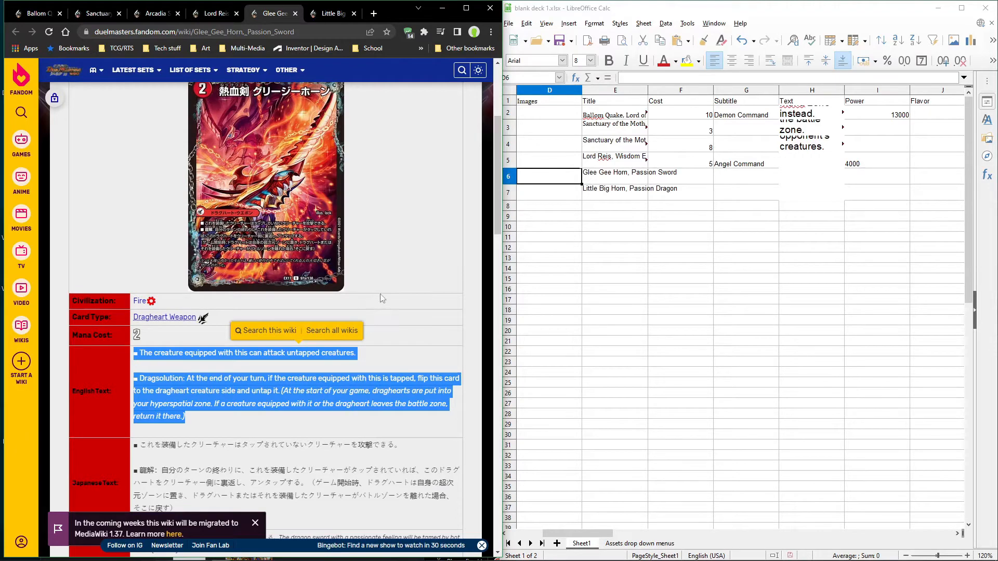
pyautogui.moveTo(374, 300); pyautogui.dragTo(787, 153)
pyautogui.click(786, 150)
# Step: Replace the Notepad contents with Lord Reis's English text from the wiki page, adding the word Blocker in front of it
pyautogui.click(797, 160)
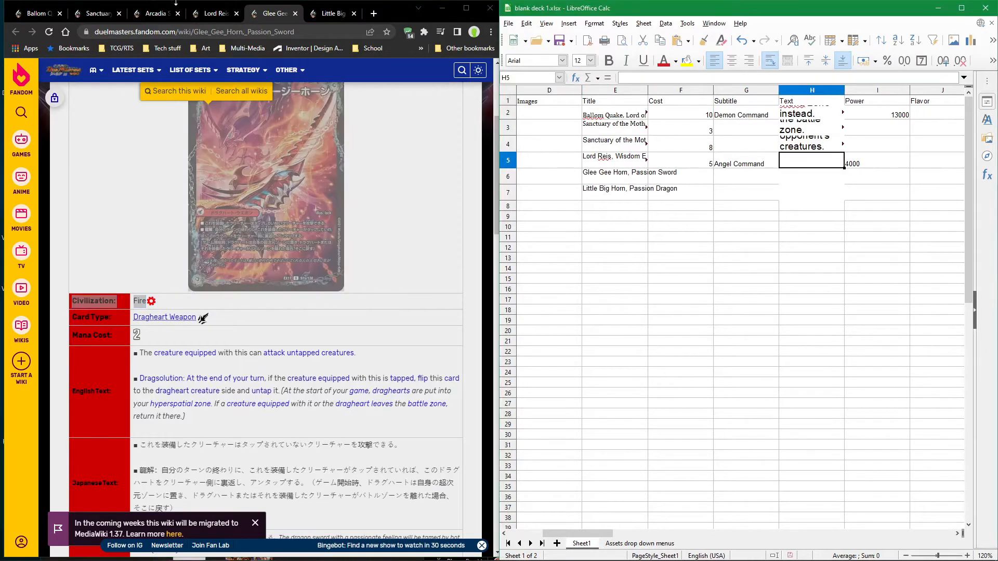
pyautogui.click(244, 14)
pyautogui.scroll(-6, 299, 364)
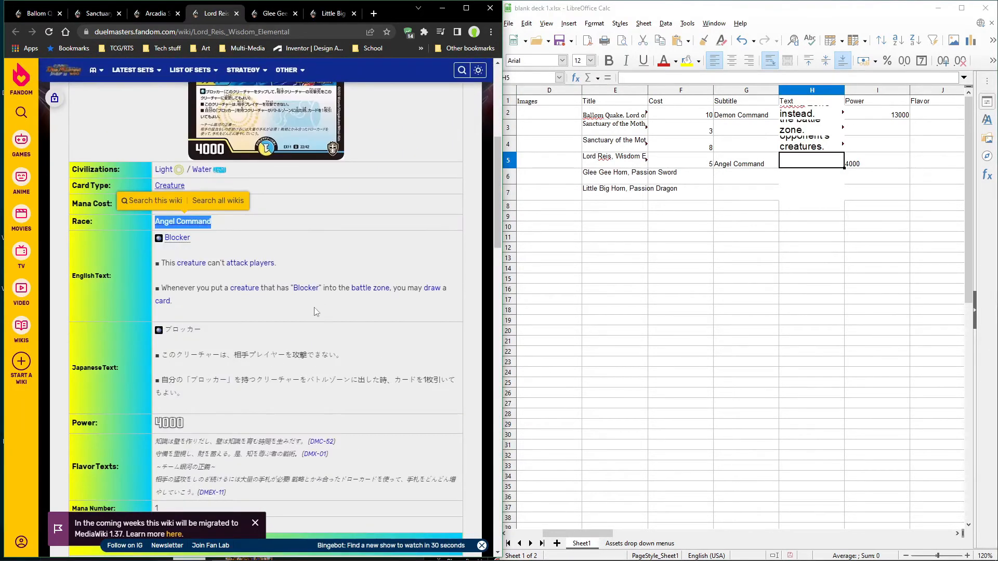
pyautogui.moveTo(316, 308); pyautogui.dragTo(137, 241)
pyautogui.hotkey('alt', 'Tab')
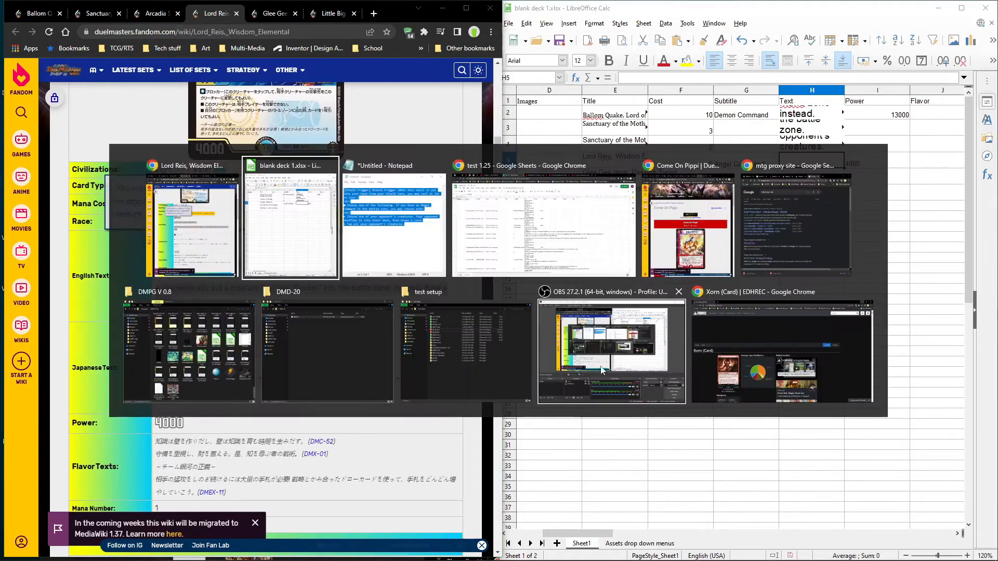
pyautogui.click(403, 238)
pyautogui.moveTo(608, 368); pyautogui.dragTo(389, 275)
pyautogui.press('BackSpace')
pyautogui.write('Blocker Blocker  ■ This creature can\'t attack players.  ■ Whenever you put a creature that has "Blocker" into the battle zone, you may draw a card.')
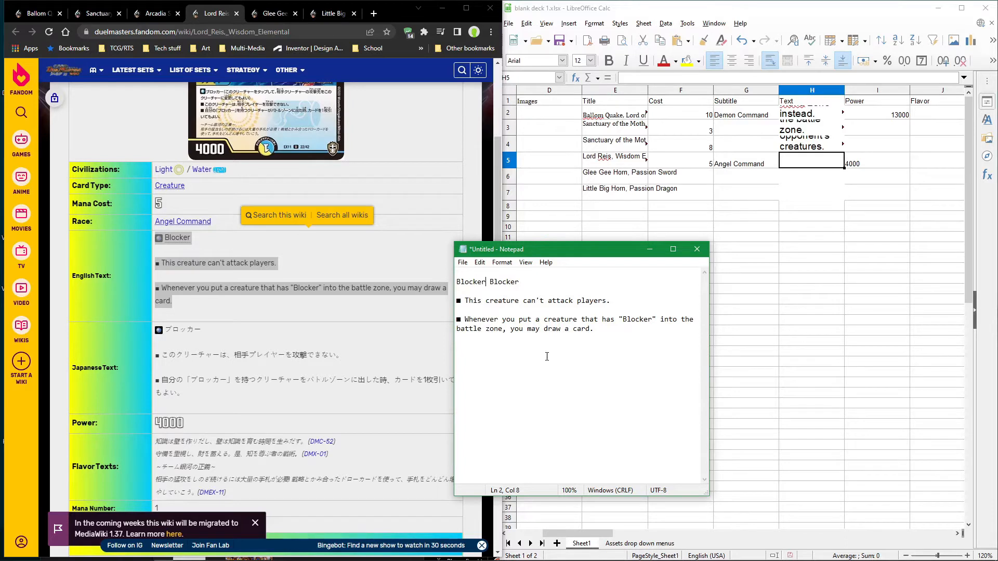
# Step: Enclose the first Blocker in square brackets, put <br> on both blank lines between the abilities, and copy the whole text
pyautogui.write('}')
pyautogui.press('BackSpace')
pyautogui.write(']')
pyautogui.press('Left')
pyautogui.press('Left')
pyautogui.write('[')
pyautogui.moveTo(654, 341); pyautogui.dragTo(510, 281)
pyautogui.click(536, 310)
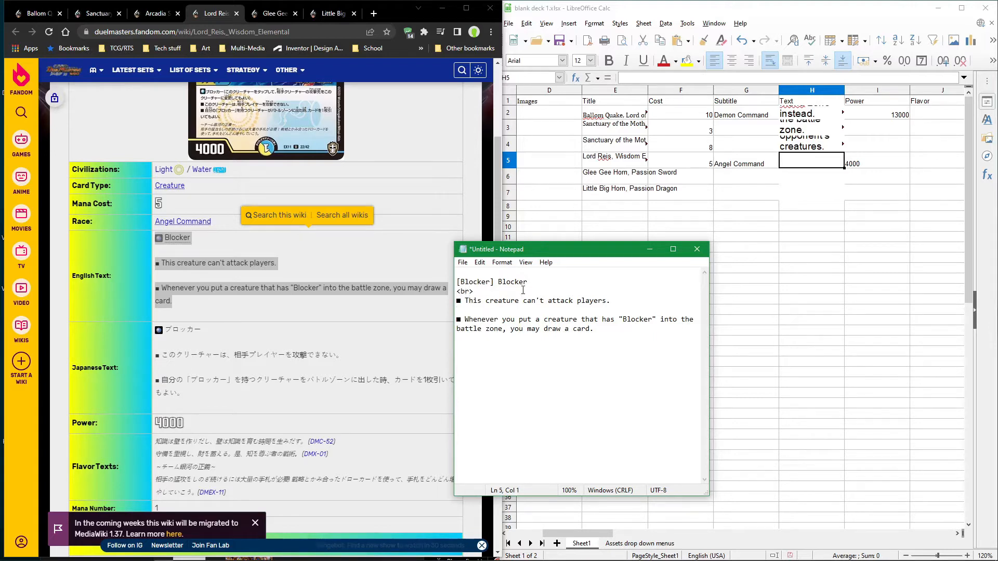
pyautogui.write(',.')
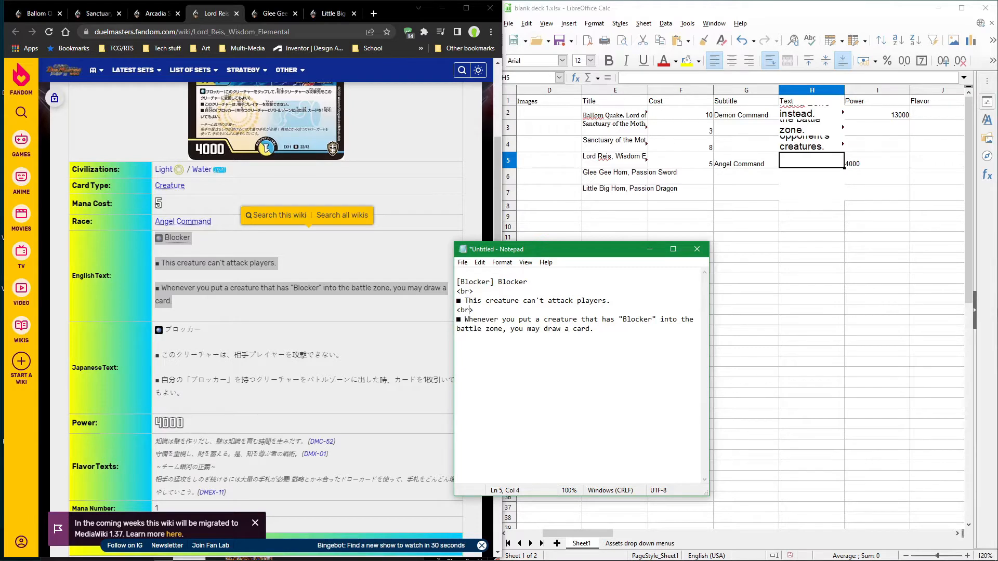
pyautogui.moveTo(641, 396); pyautogui.dragTo(381, 281)
pyautogui.hotkey('ctrl', 'c')
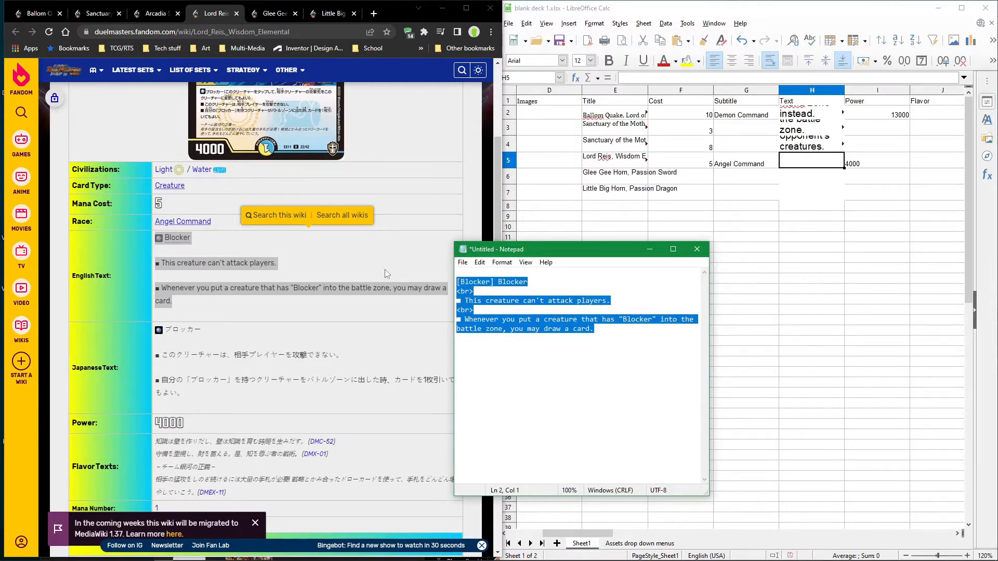
# Step: Try pasting the tagged Lord Reis text directly into the Text cell H5, inspect it and undo the paste
pyautogui.click(796, 162)
pyautogui.doubleClick(796, 162)
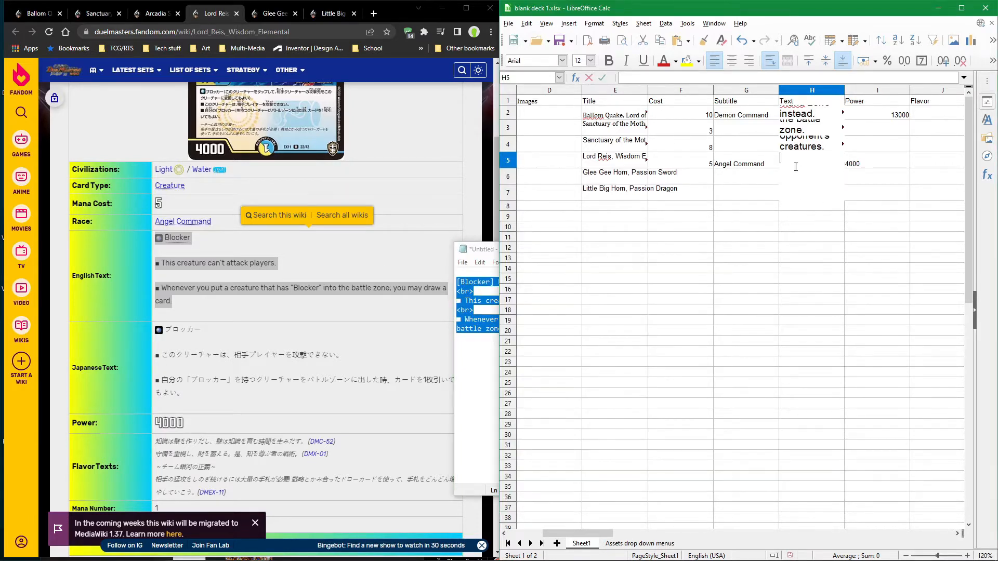
pyautogui.hotkey('ctrl', 'v')
pyautogui.click(878, 165)
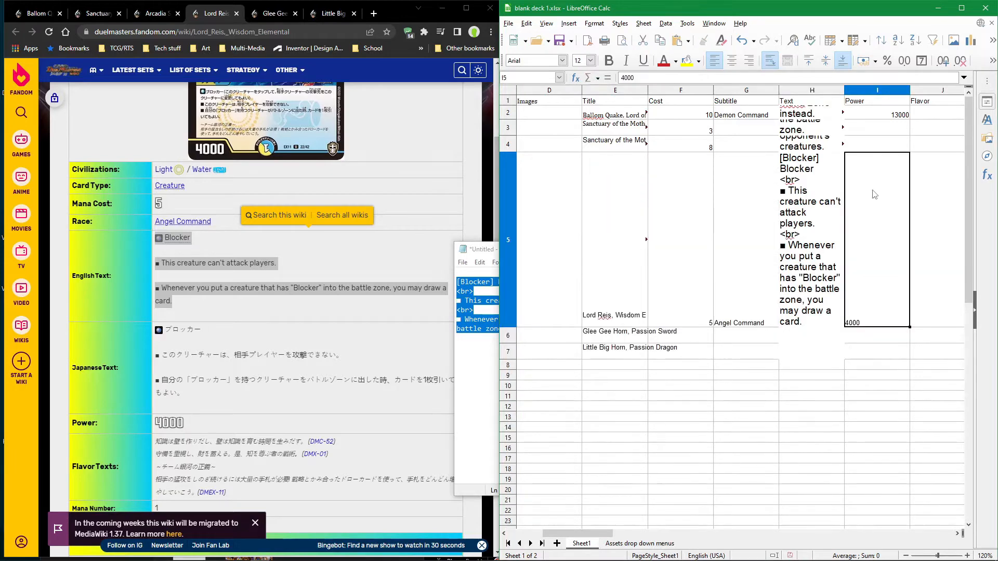
pyautogui.doubleClick(810, 235)
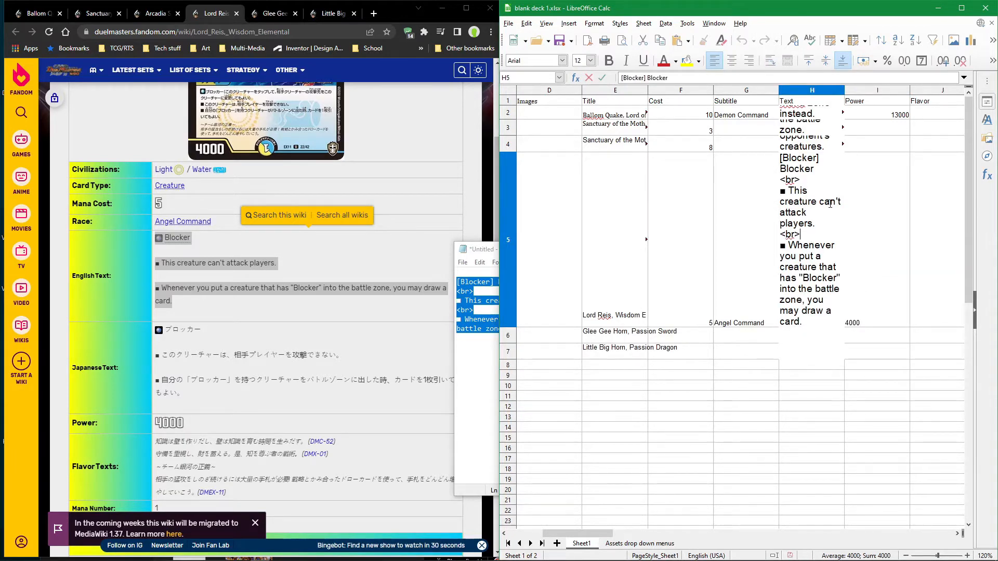
pyautogui.click(869, 211)
pyautogui.hotkey('ctrl', 'z')
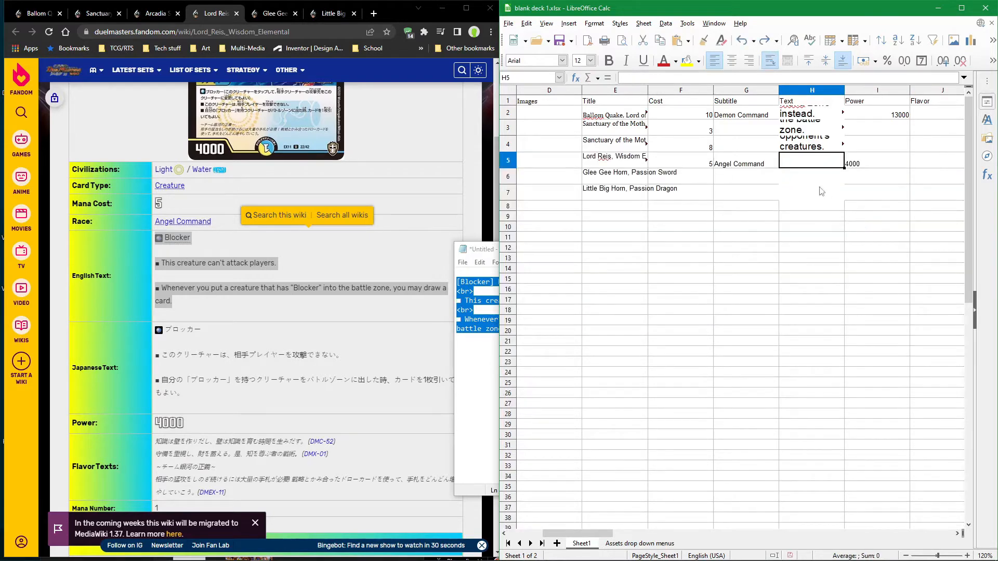
# Step: Paste the tagged Lord Reis text into the Text cell H5 as unformatted text
pyautogui.doubleClick(803, 167)
pyautogui.hotkey('ctrl', 'shift', 'v')
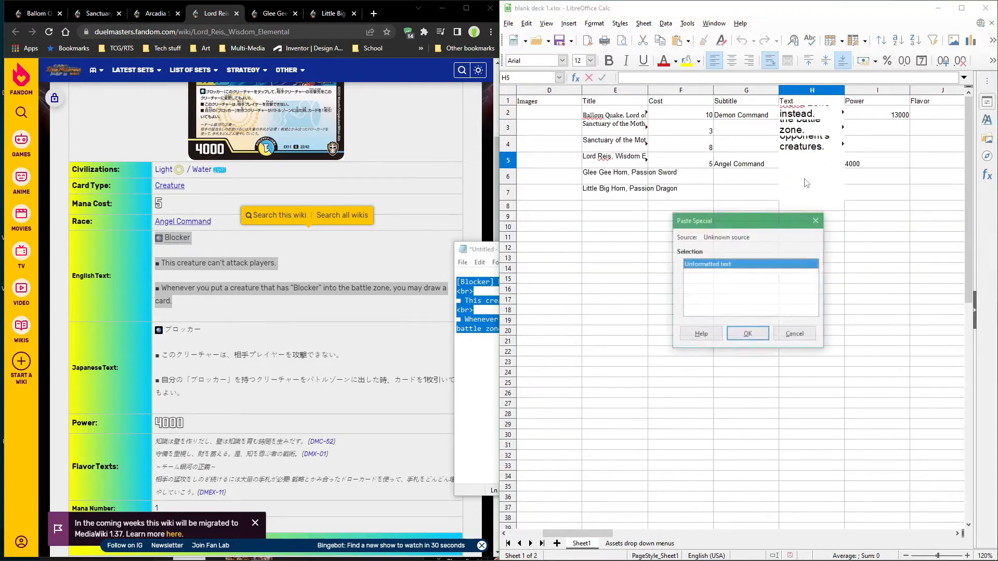
pyautogui.press('Return')
pyautogui.click(880, 161)
pyautogui.doubleClick(874, 212)
pyautogui.click(813, 263)
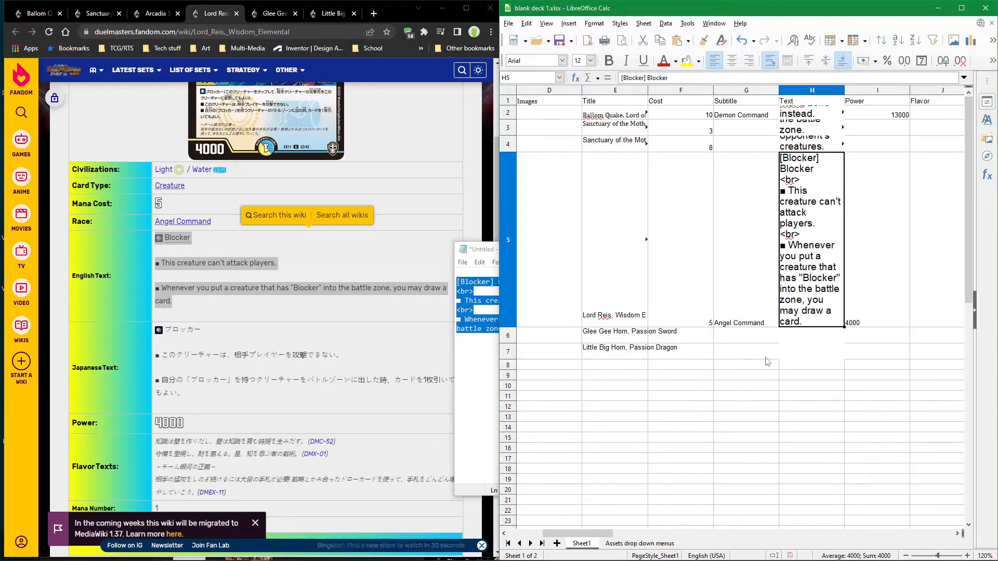
pyautogui.moveTo(577, 533)
pyautogui.mouseDown()
pyautogui.moveTo(541, 533)
pyautogui.moveTo(619, 531)
pyautogui.moveTo(556, 530)
pyautogui.moveTo(592, 530)
pyautogui.moveTo(579, 530)
pyautogui.mouseUp()
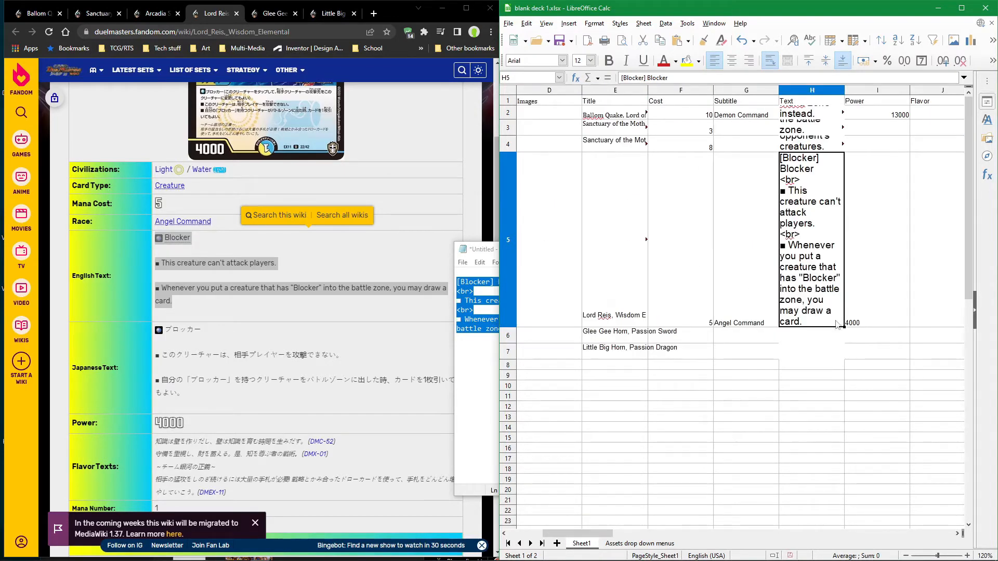
pyautogui.doubleClick(882, 197)
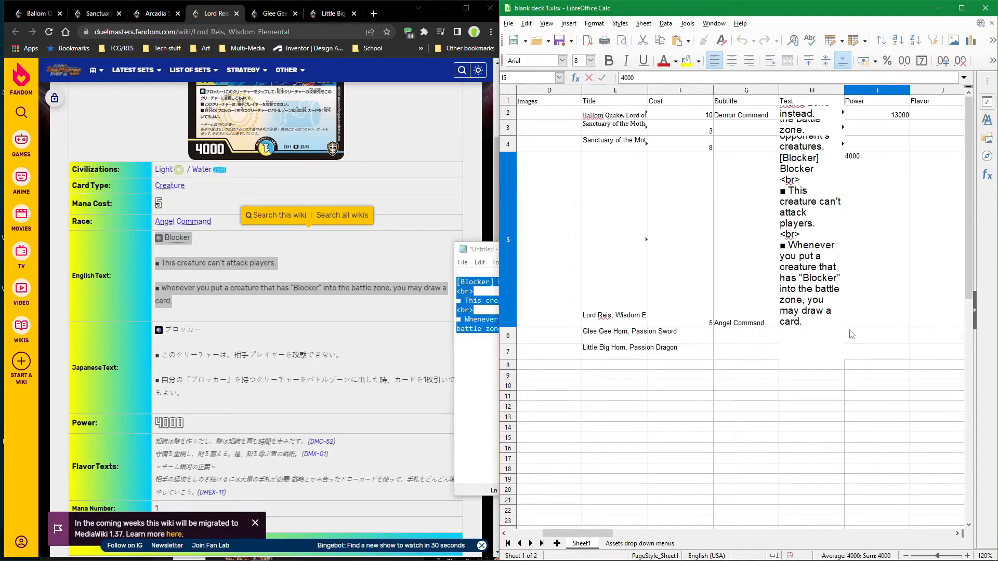
pyautogui.click(810, 342)
pyautogui.click(757, 342)
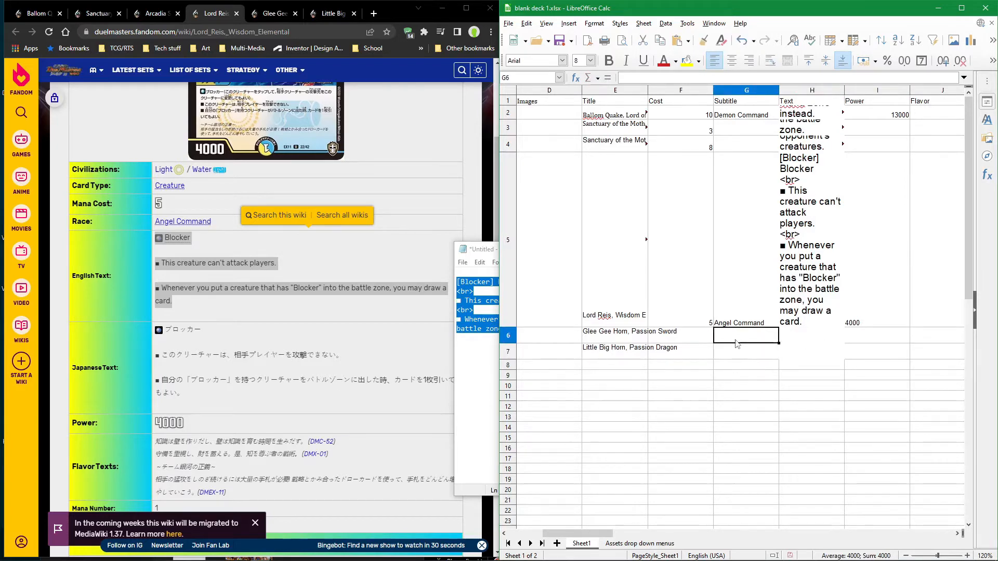
# Step: Replace the Notepad contents with the English text from the Glee Gee Horn, Passion Sword wiki page
pyautogui.click(152, 13)
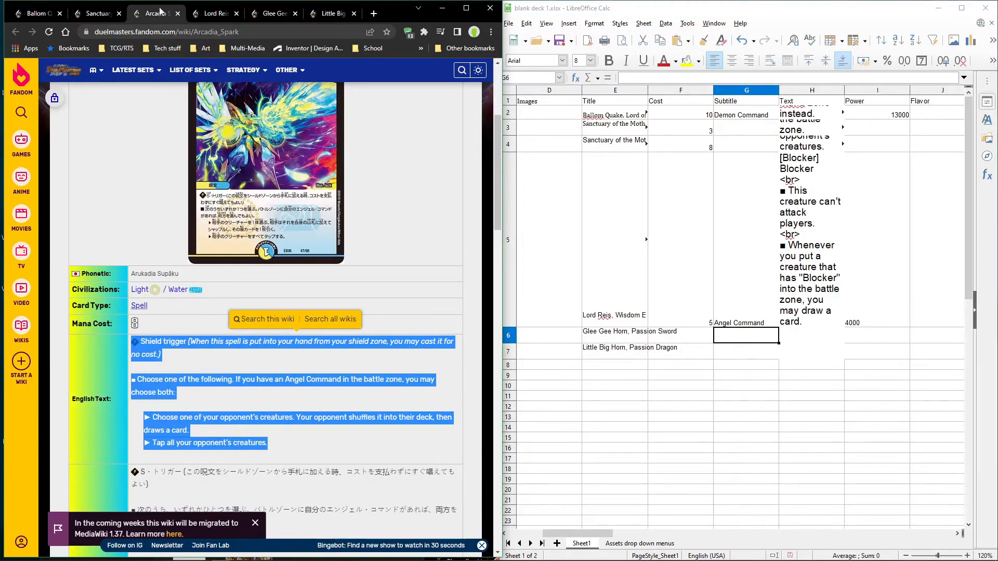
pyautogui.click(271, 14)
pyautogui.moveTo(265, 420); pyautogui.dragTo(167, 363)
pyautogui.hotkey('ctrl', 'c')
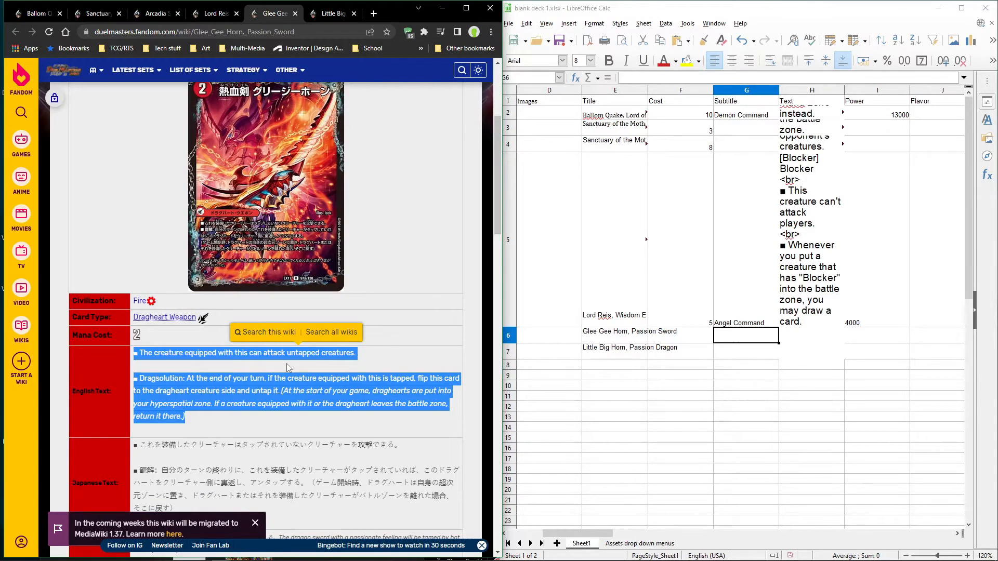
pyautogui.hotkey('alt', 'Tab')
pyautogui.hotkey('alt', 'Tab')
pyautogui.hotkey('alt', 'Tab')
pyautogui.hotkey('alt', 'Tab')
pyautogui.hotkey('alt', 'Tab')
pyautogui.hotkey('alt', 'Tab')
pyautogui.hotkey('alt', 'Tab')
pyautogui.hotkey('alt', 'Tab')
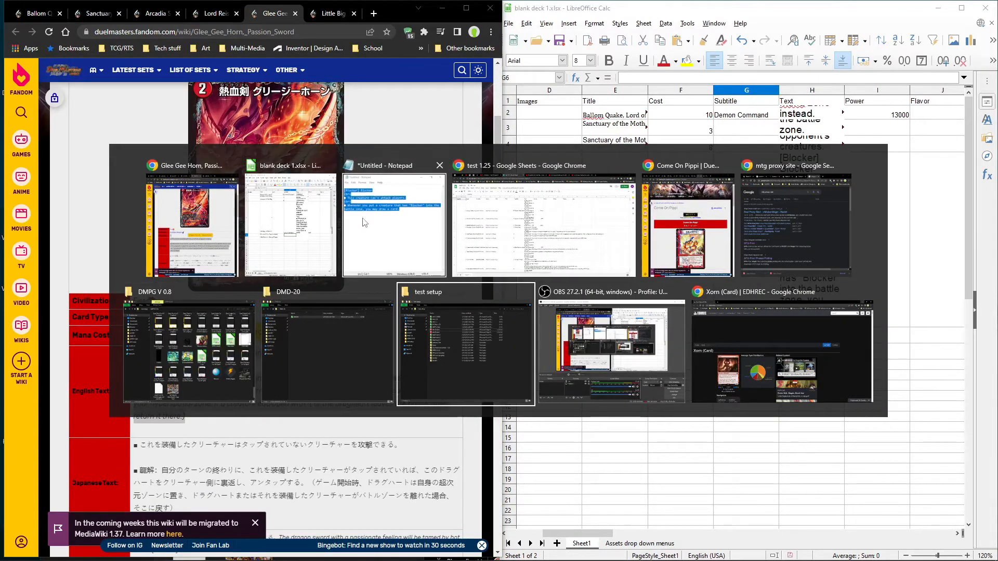
pyautogui.click(394, 223)
pyautogui.hotkey('ctrl', 'v')
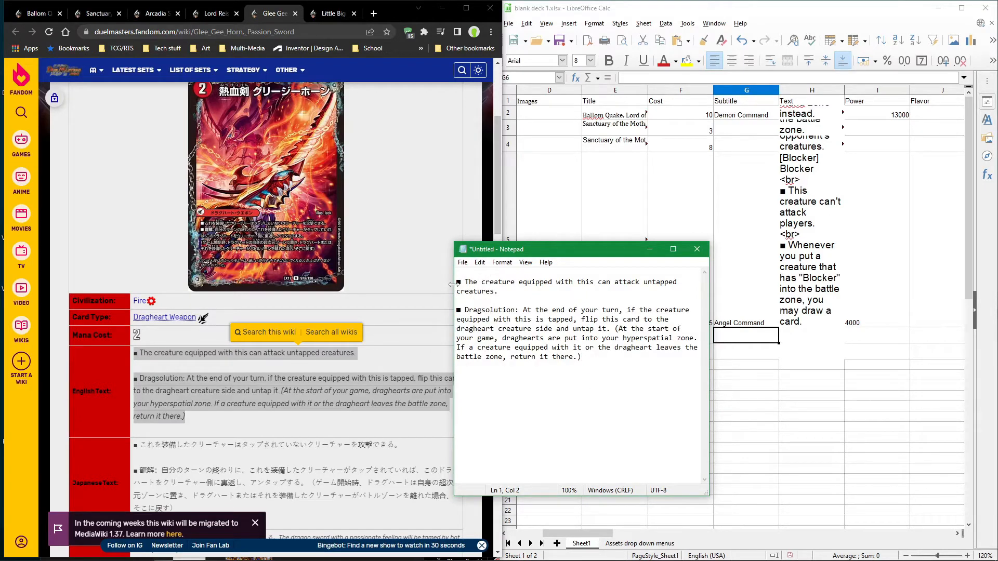
# Step: Remove the empty line at the start, put <br> on the blank line between the two abilities, and copy the whole text
pyautogui.press('BackSpace')
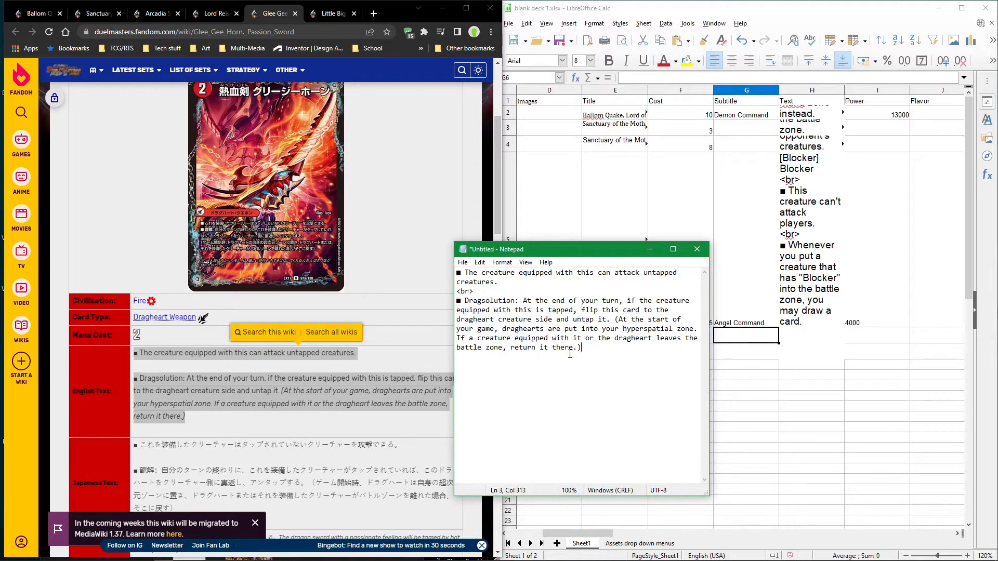
pyautogui.moveTo(602, 364); pyautogui.dragTo(432, 270)
pyautogui.hotkey('ctrl', 'c')
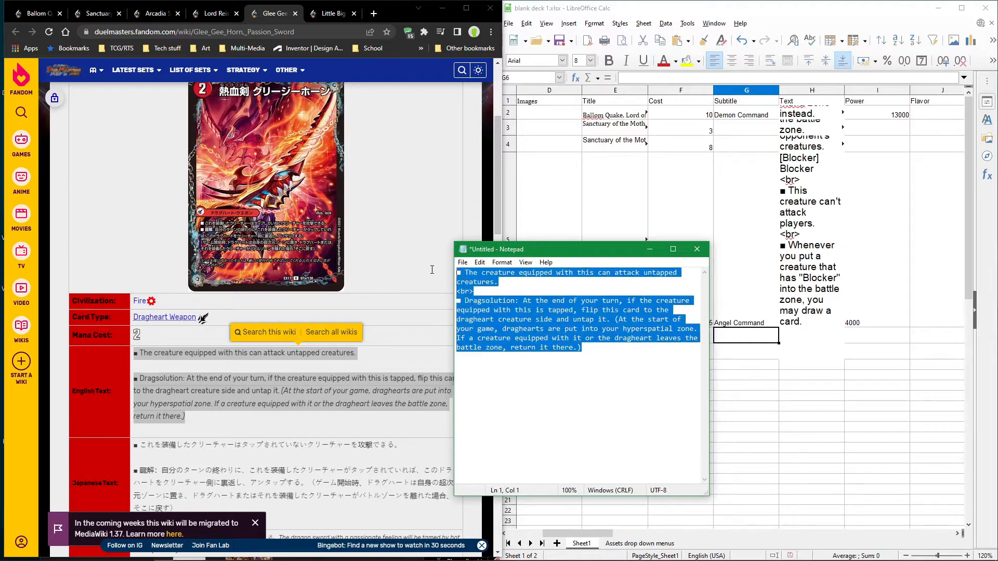
# Step: Paste the tagged Glee Gee Horn text into the Text cell H6 as unformatted text
pyautogui.doubleClick(804, 339)
pyautogui.hotkey('ctrl', 'shift', 'v')
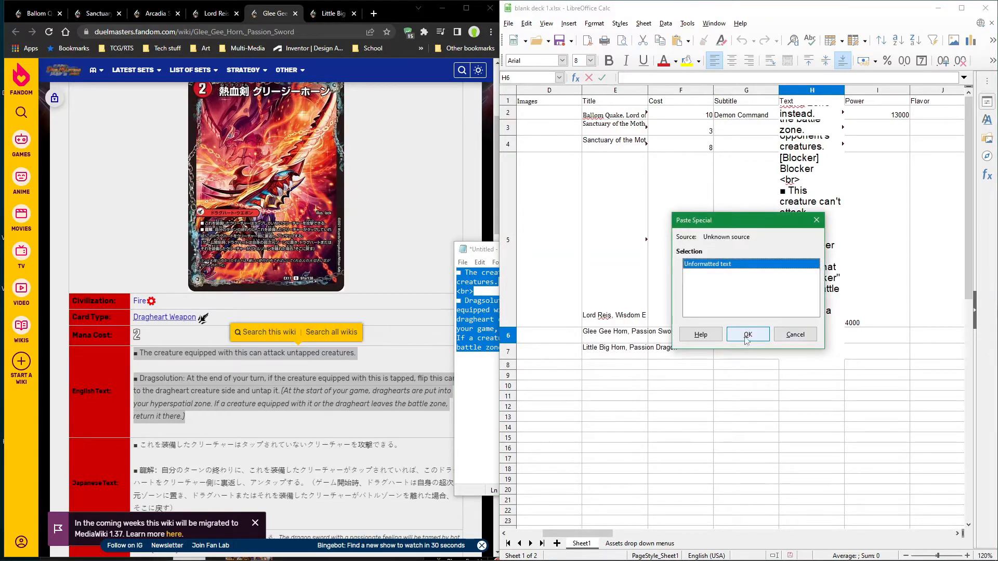
pyautogui.click(746, 340)
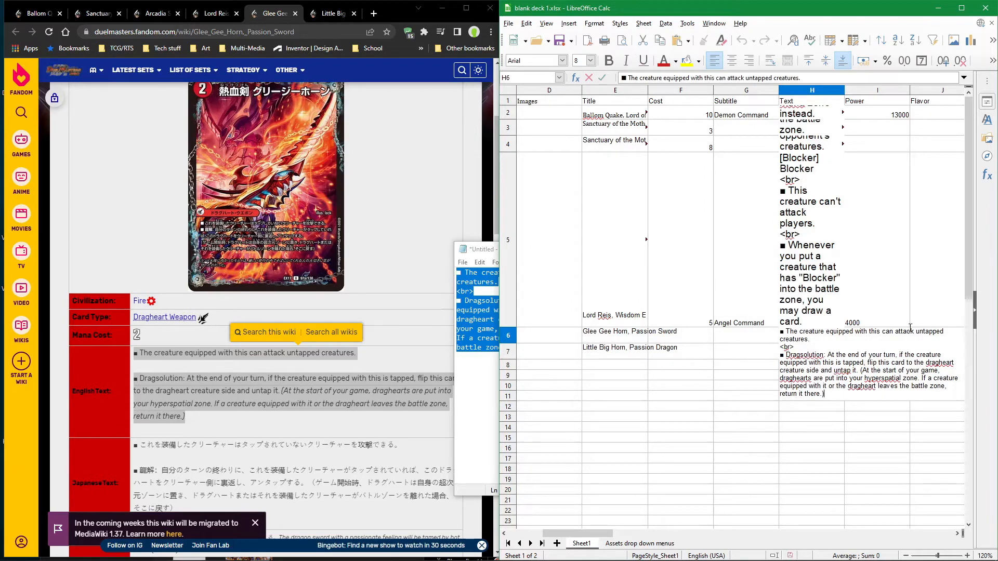
pyautogui.press('Tab')
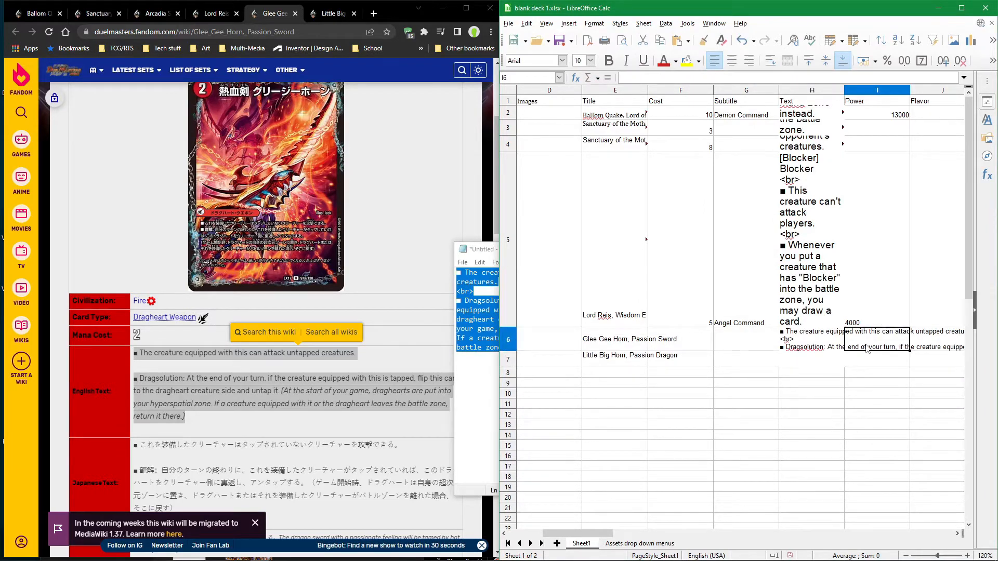
# Step: Set the cost of Glee Gee Horn, Passion Sword in F6 to 2
pyautogui.moveTo(597, 531)
pyautogui.mouseDown()
pyautogui.moveTo(637, 531)
pyautogui.moveTo(571, 533)
pyautogui.moveTo(626, 524)
pyautogui.moveTo(606, 524)
pyautogui.mouseUp()
pyautogui.click(630, 342)
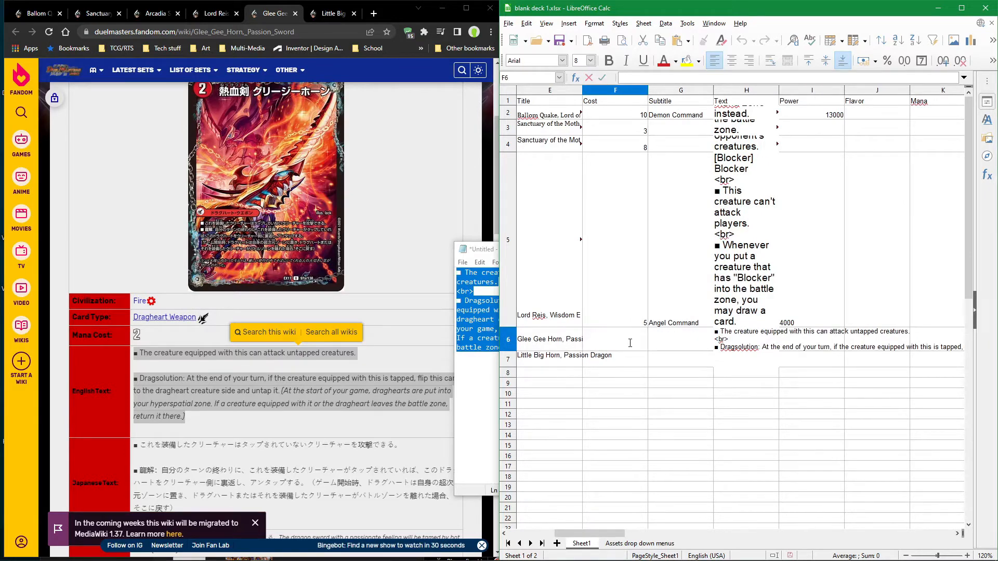
pyautogui.press('Tab')
pyautogui.click(801, 349)
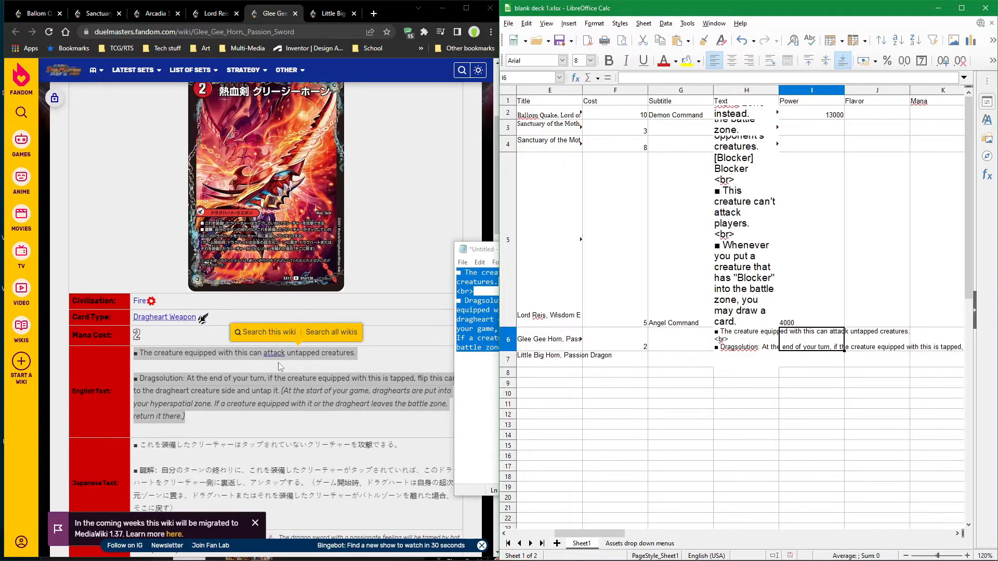
# Step: Bring up Glee Gee Horn's flavor text on the wiki page and open its Flavor cell J6 for editing
pyautogui.scroll(-3, 284, 358)
pyautogui.moveTo(603, 534); pyautogui.dragTo(630, 486)
pyautogui.doubleClick(754, 337)
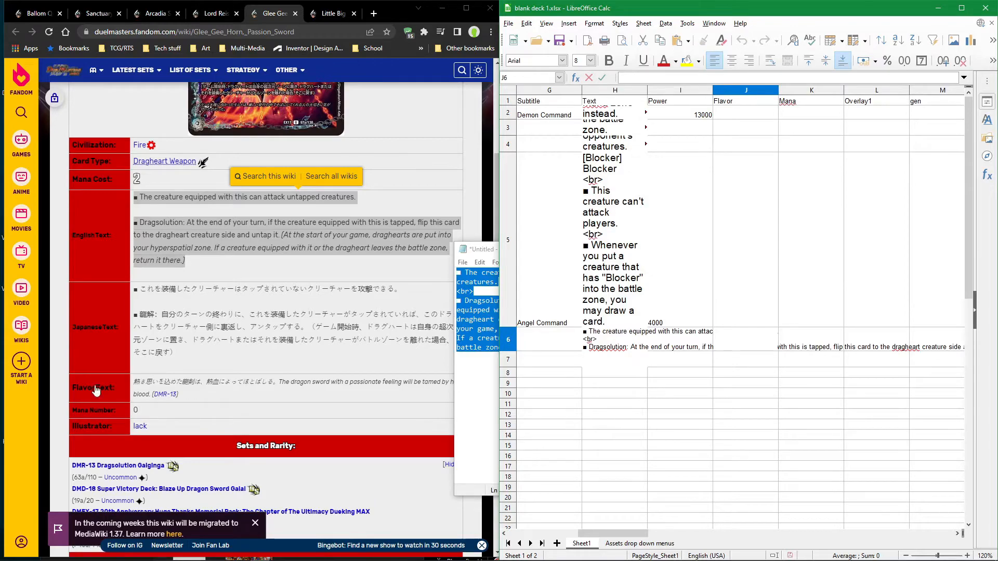
# Step: Check the Glee Gee Horn, Passion Sword wiki entry's flavor text against the Power and Flavor cells in row 6
pyautogui.click(265, 384)
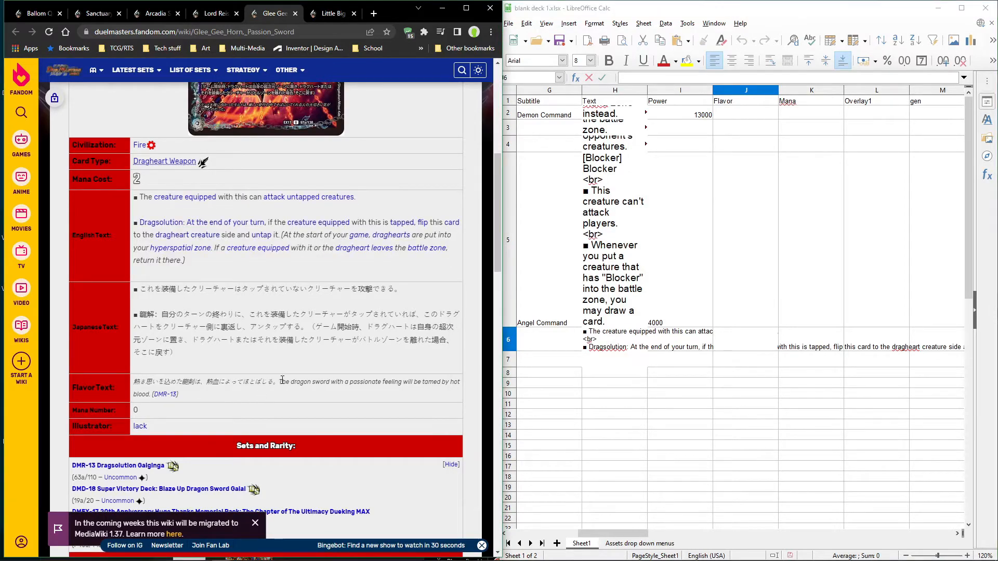
pyautogui.scroll(4, 419, 190)
pyautogui.scroll(-4, 419, 190)
pyautogui.scroll(4, 419, 190)
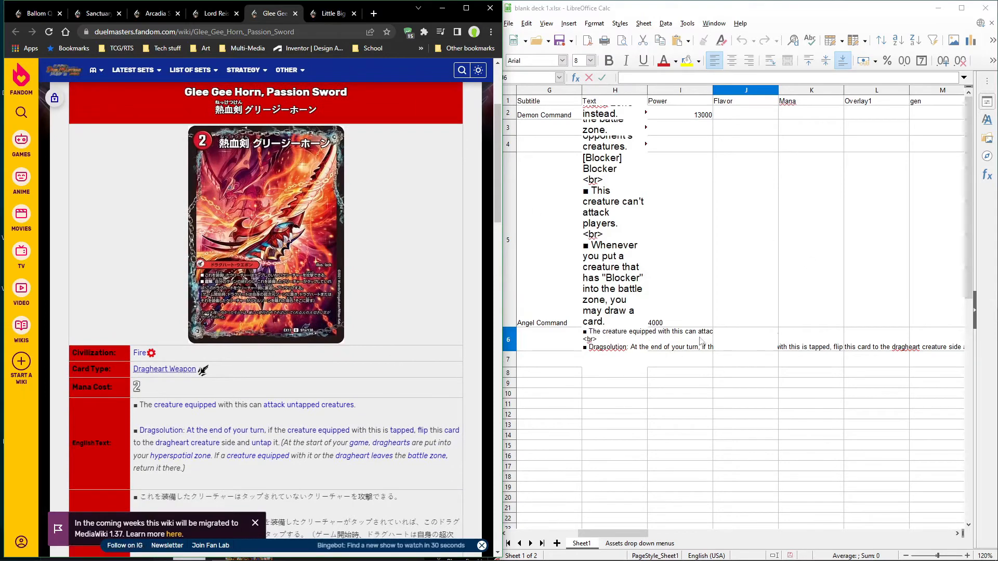
pyautogui.scroll(-1, 210, 466)
pyautogui.scroll(-2, 191, 376)
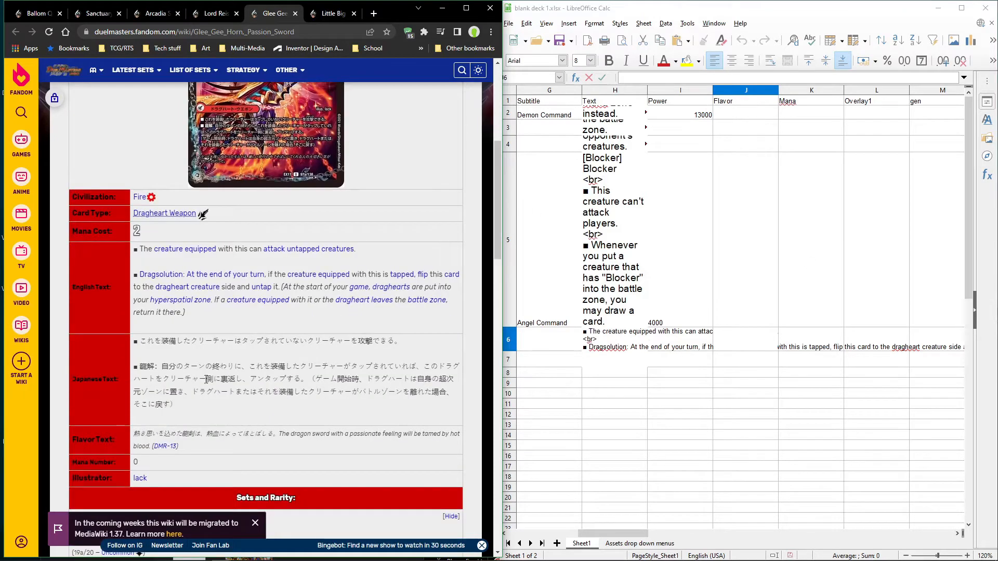
pyautogui.moveTo(285, 437); pyautogui.dragTo(353, 444)
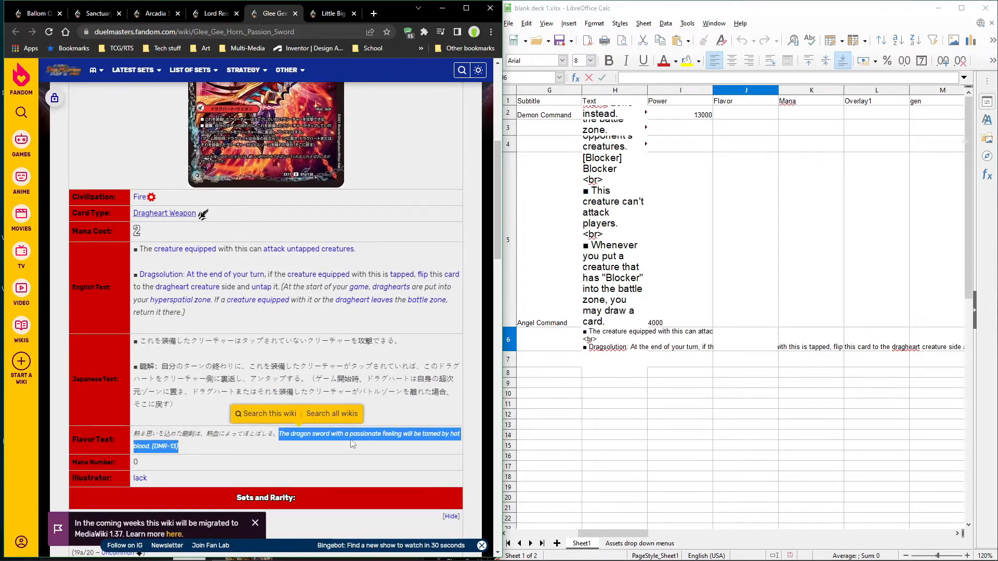
pyautogui.moveTo(590, 530); pyautogui.dragTo(614, 514)
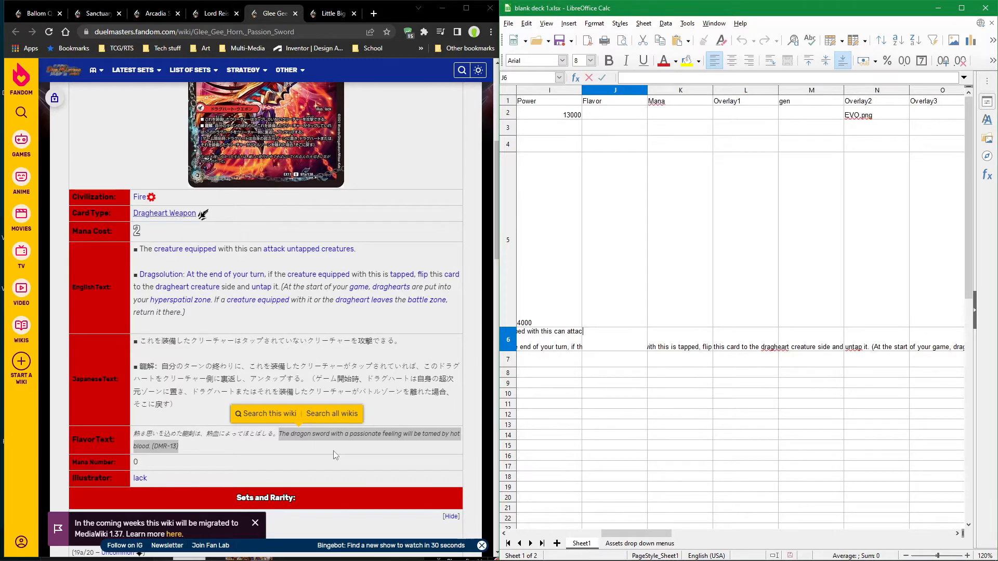
pyautogui.click(562, 349)
pyautogui.doubleClick(562, 352)
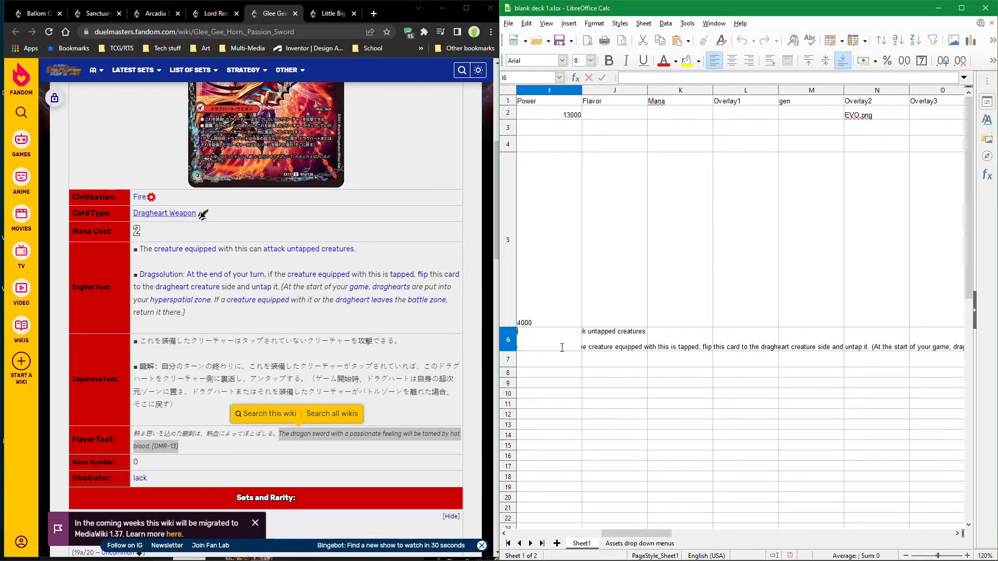
pyautogui.moveTo(613, 534); pyautogui.dragTo(555, 534)
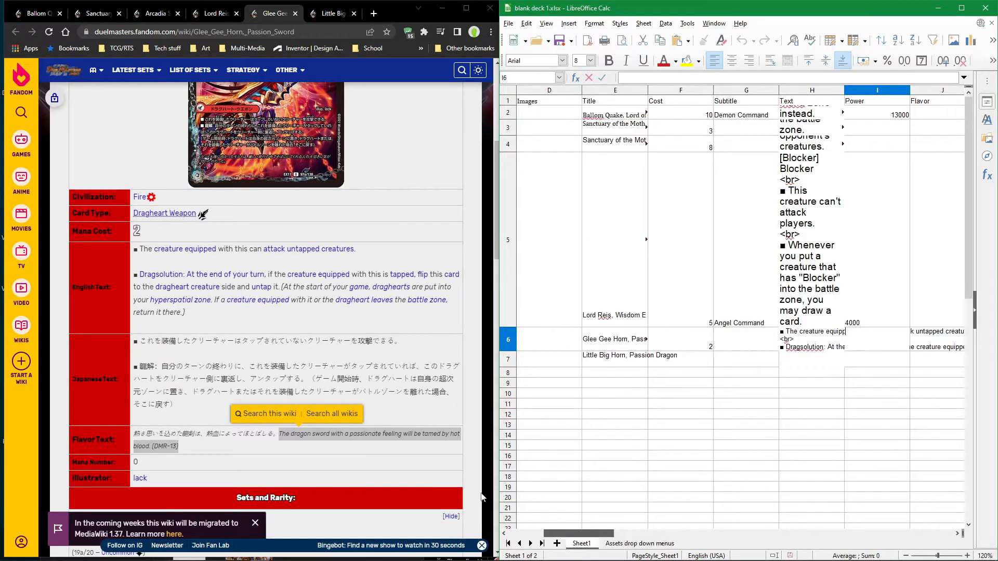
# Step: Review the card's English Dragsolution text and English flavor text on the wiki alongside its spreadsheet row
pyautogui.moveTo(138, 269); pyautogui.dragTo(337, 321)
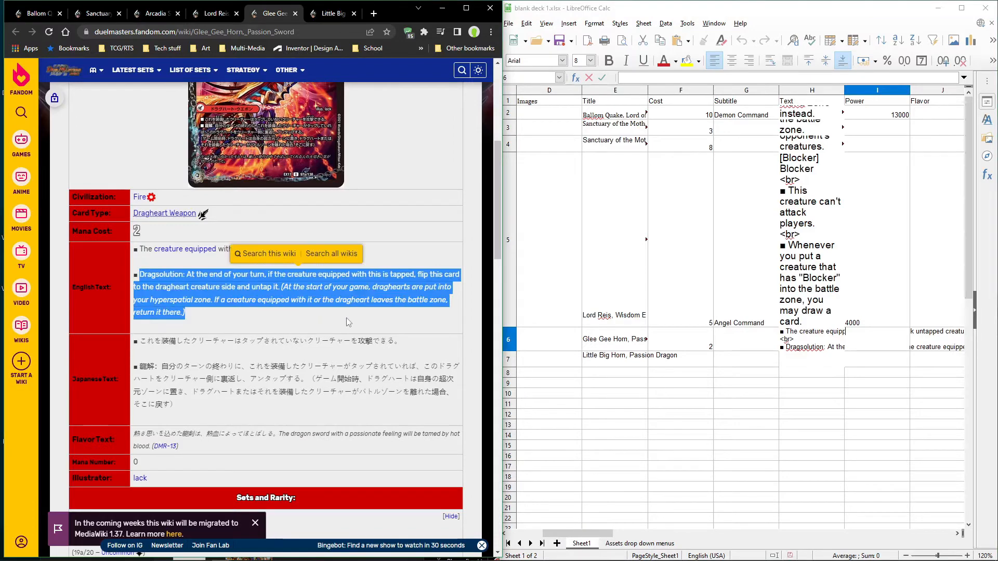
pyautogui.click(283, 322)
pyautogui.moveTo(213, 300); pyautogui.dragTo(374, 320)
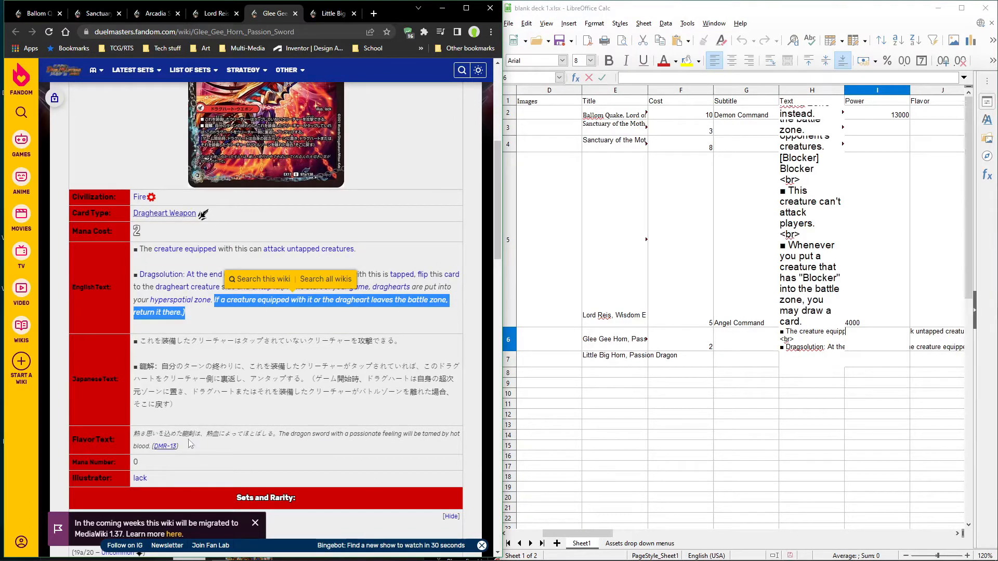
pyautogui.moveTo(280, 433); pyautogui.dragTo(423, 451)
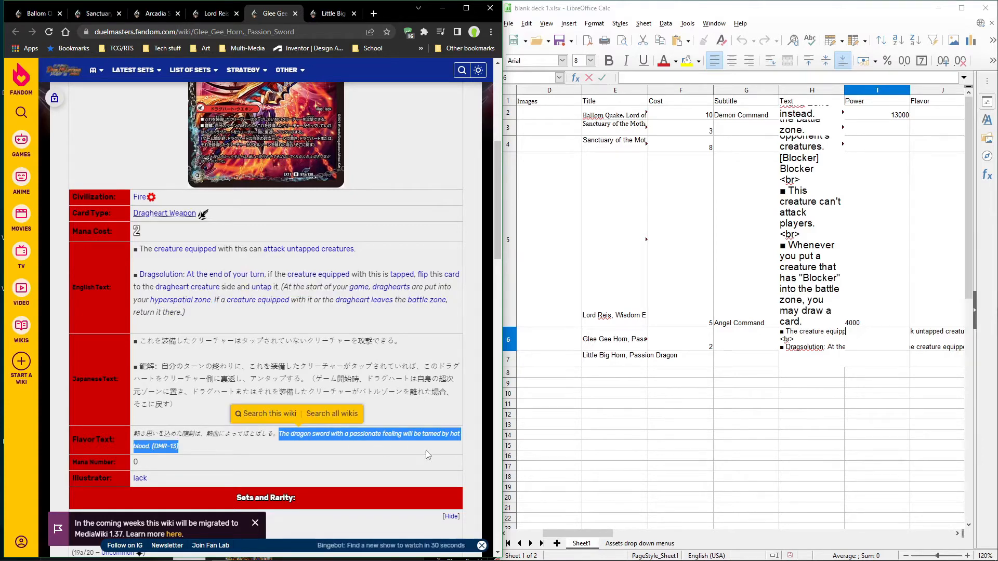
pyautogui.click(422, 451)
pyautogui.moveTo(585, 534)
pyautogui.mouseDown()
pyautogui.moveTo(550, 542)
pyautogui.moveTo(663, 529)
pyautogui.moveTo(514, 535)
pyautogui.moveTo(567, 535)
pyautogui.moveTo(551, 536)
pyautogui.mouseUp()
pyautogui.click(749, 340)
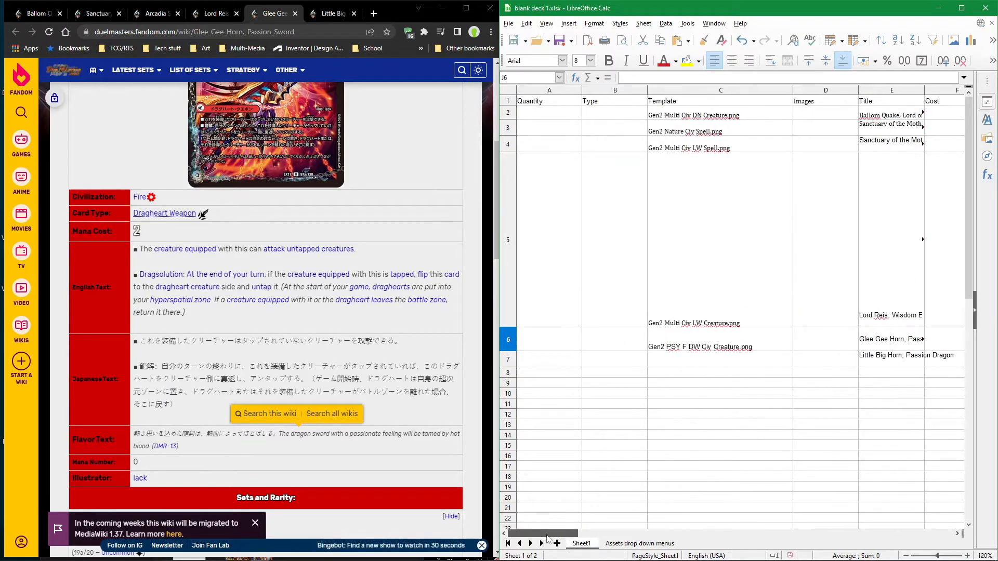
# Step: Set the Template for Little Big Horn, Passion Dragon in row 7 to Gen2 PSY F DC Civ Creature.png
pyautogui.click(708, 362)
pyautogui.click(797, 361)
pyautogui.scroll(-5, 754, 405)
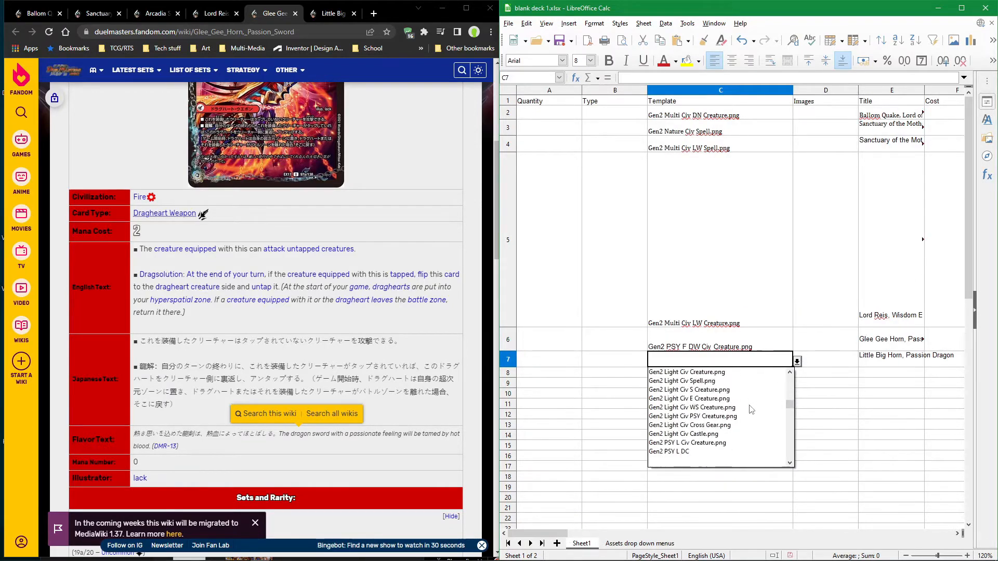
pyautogui.scroll(3, 764, 415)
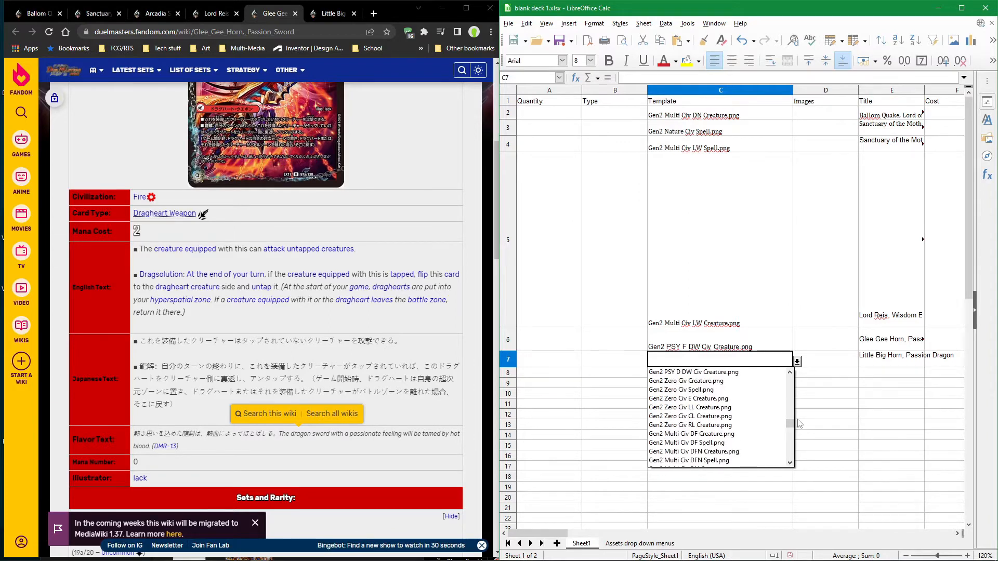
pyautogui.scroll(1, 717, 415)
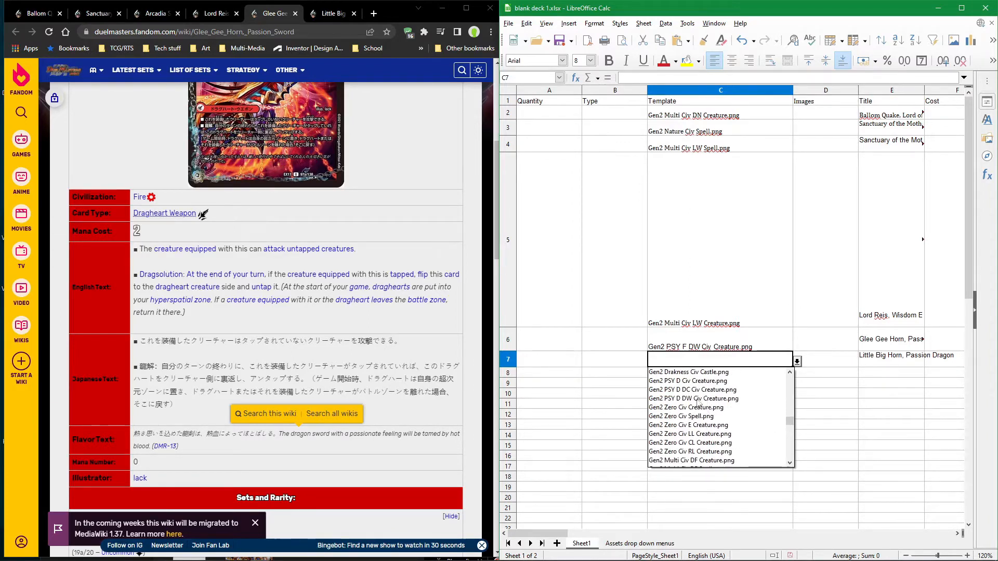
pyautogui.scroll(-8, 712, 405)
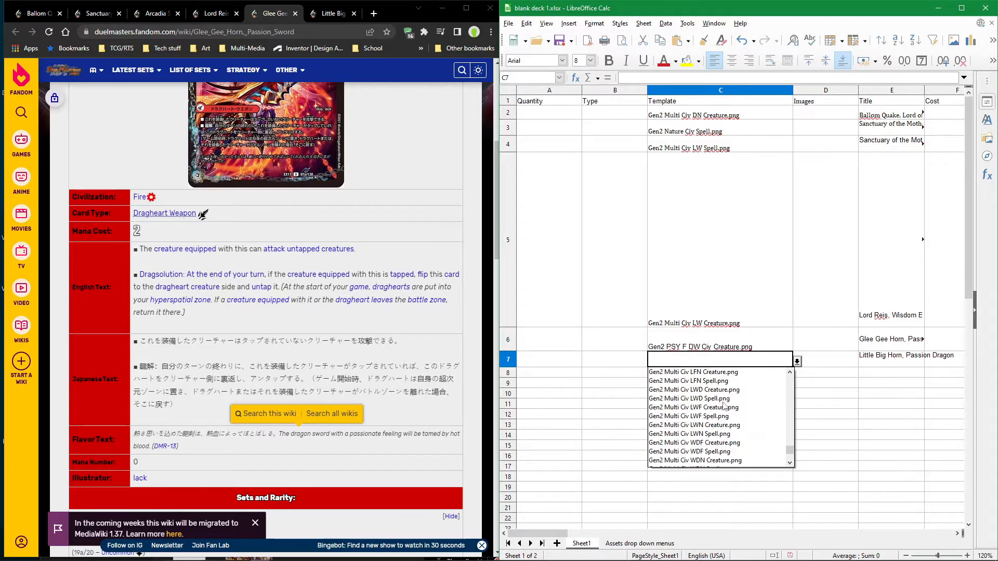
pyautogui.scroll(8, 725, 409)
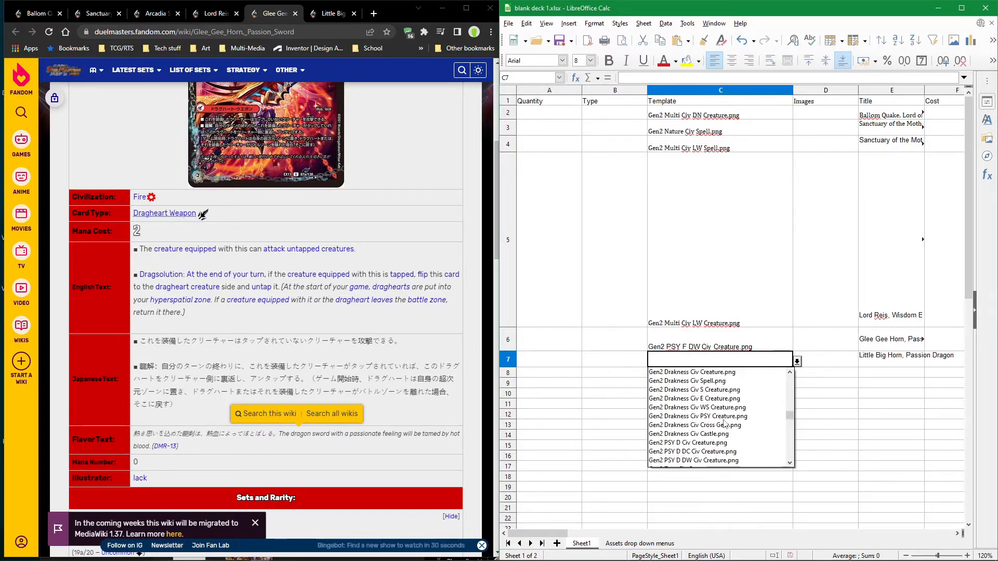
pyautogui.scroll(5, 727, 435)
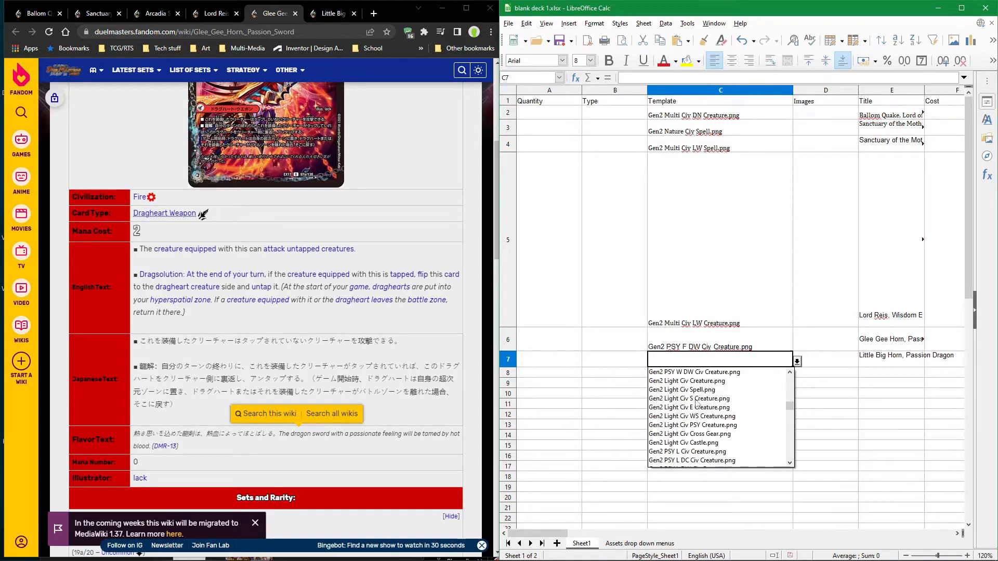
pyautogui.scroll(2, 726, 453)
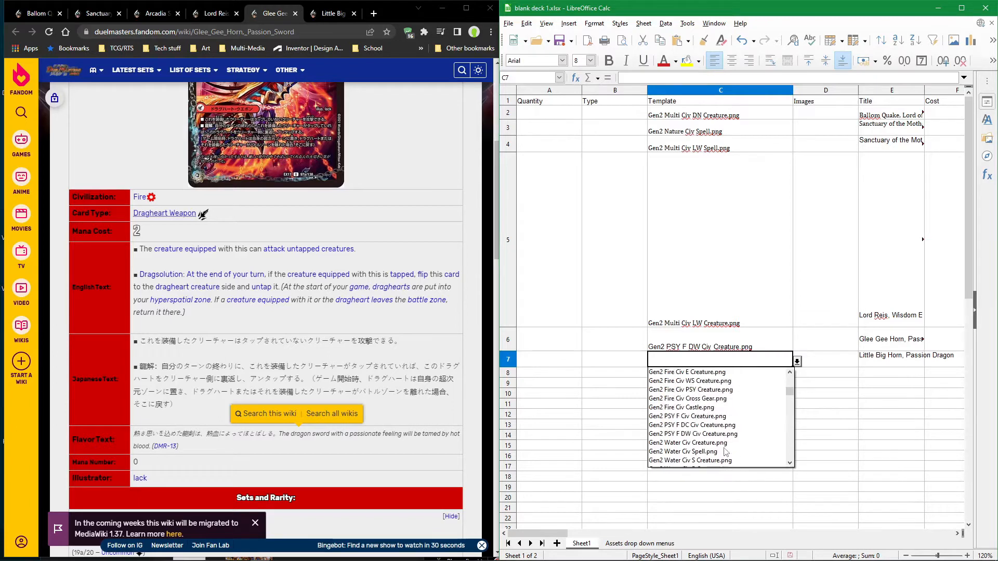
pyautogui.click(695, 425)
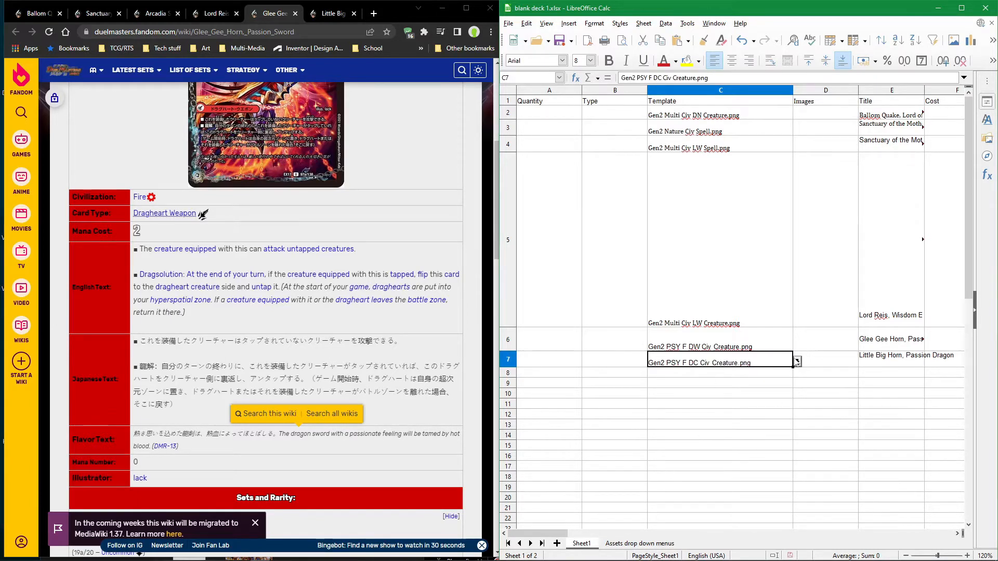
pyautogui.click(825, 363)
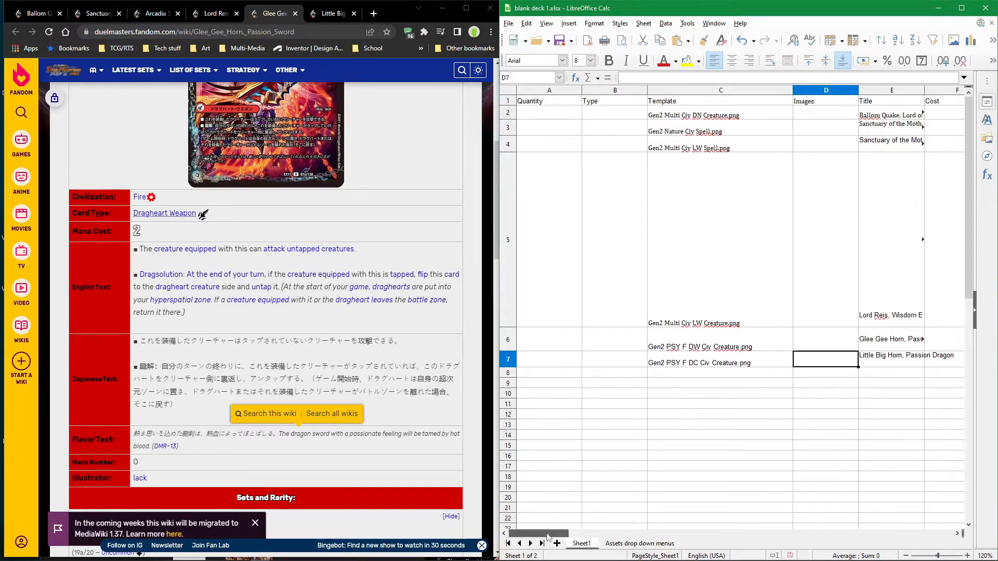
# Step: Copy "This creature can attack untapped creatures." from the Little Big Horn wiki page into Text cell H7 as unformatted text
pyautogui.click(331, 14)
pyautogui.scroll(-3, 332, 268)
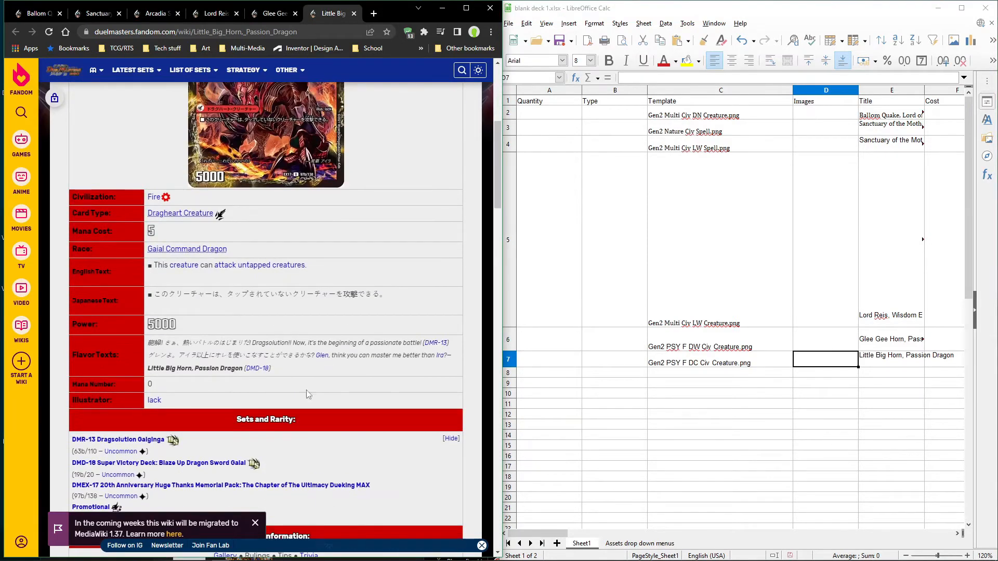
pyautogui.moveTo(333, 267); pyautogui.dragTo(149, 269)
pyautogui.hotkey('ctrl', 'c')
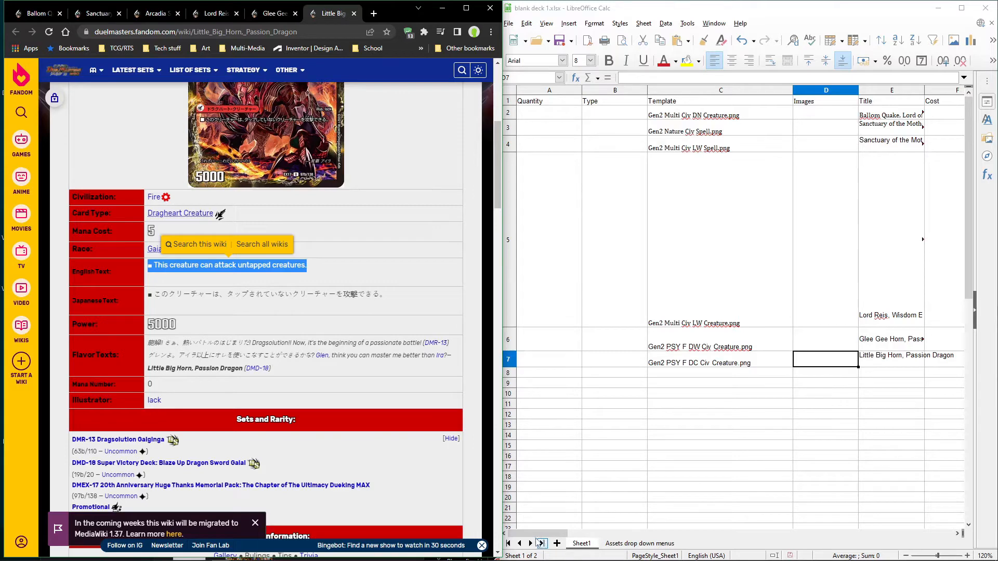
pyautogui.moveTo(538, 534); pyautogui.dragTo(617, 538)
pyautogui.click(612, 360)
pyautogui.doubleClick(611, 365)
pyautogui.hotkey('ctrl', 'shift', 'v')
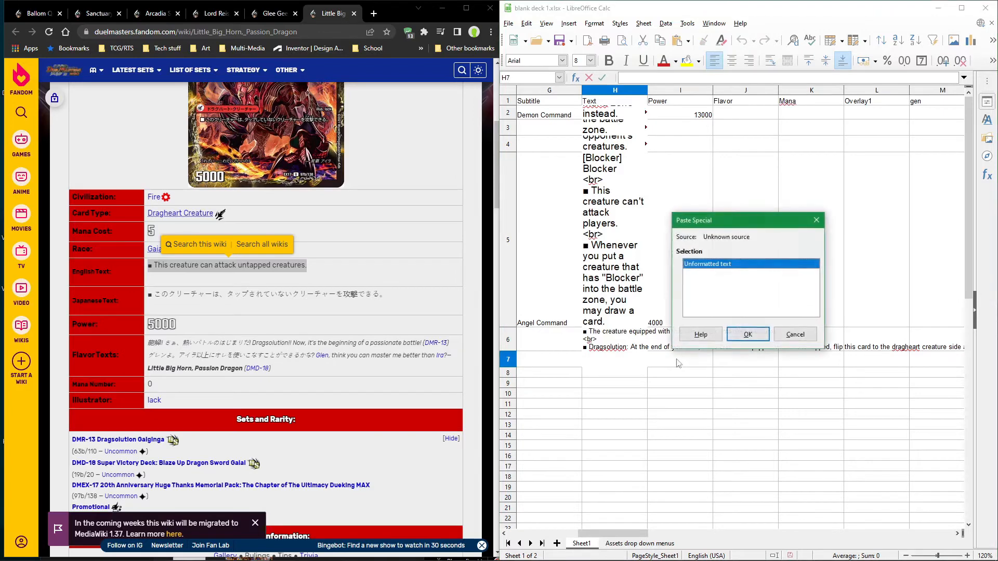
pyautogui.click(749, 333)
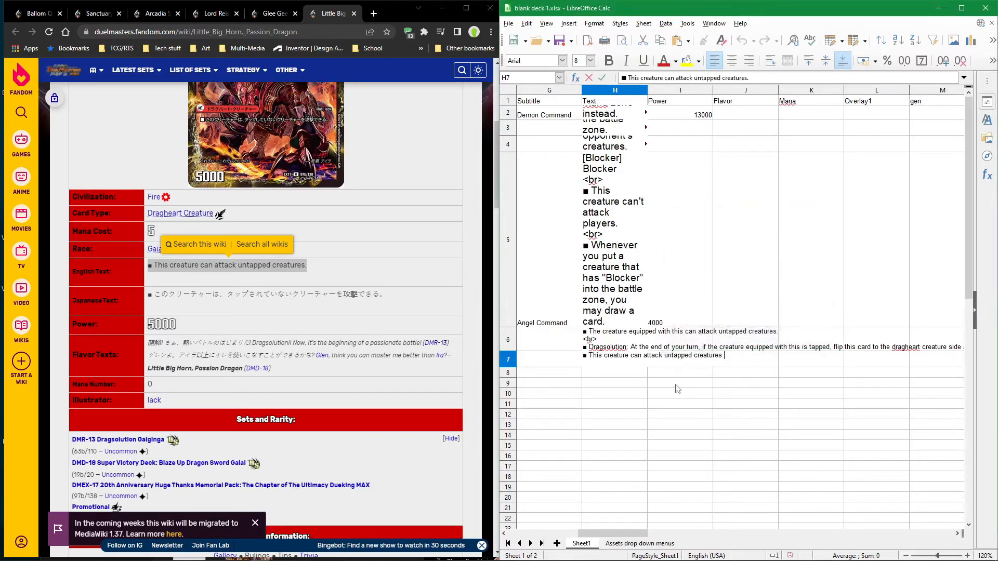
# Step: Enter 5000 as the Power of Little Big Horn in cell I7
pyautogui.doubleClick(733, 361)
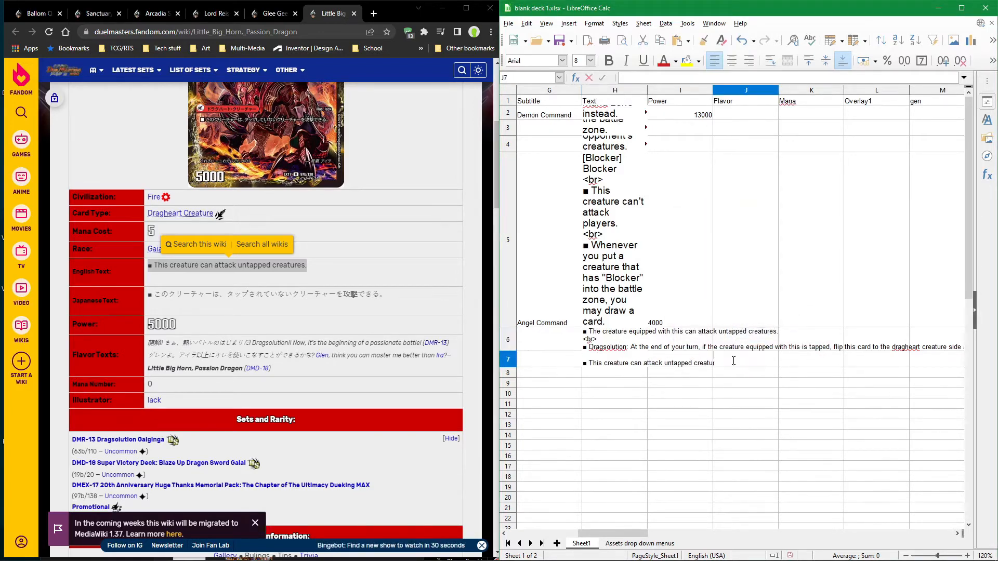
pyautogui.doubleClick(679, 364)
pyautogui.write('5000')
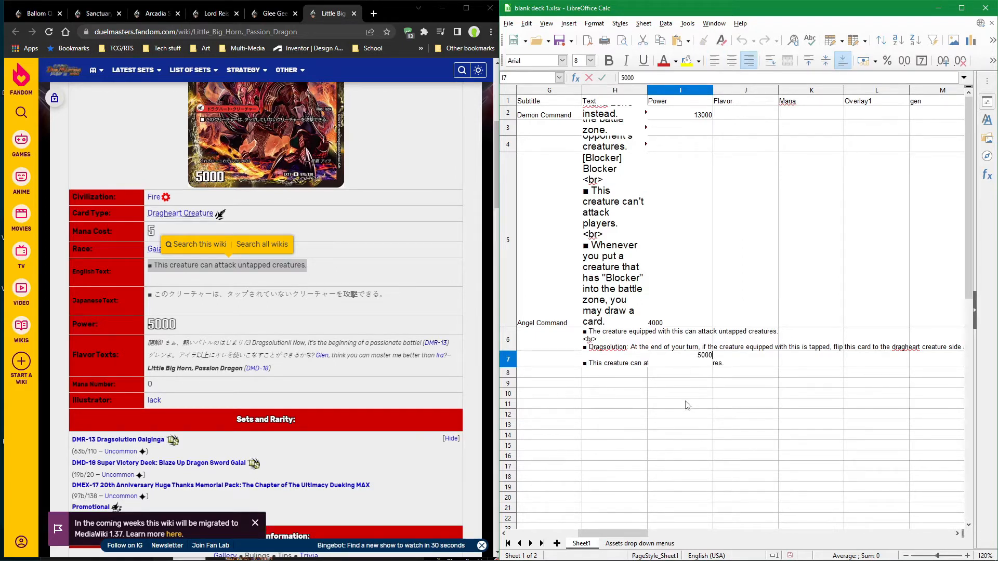
pyautogui.press('Return')
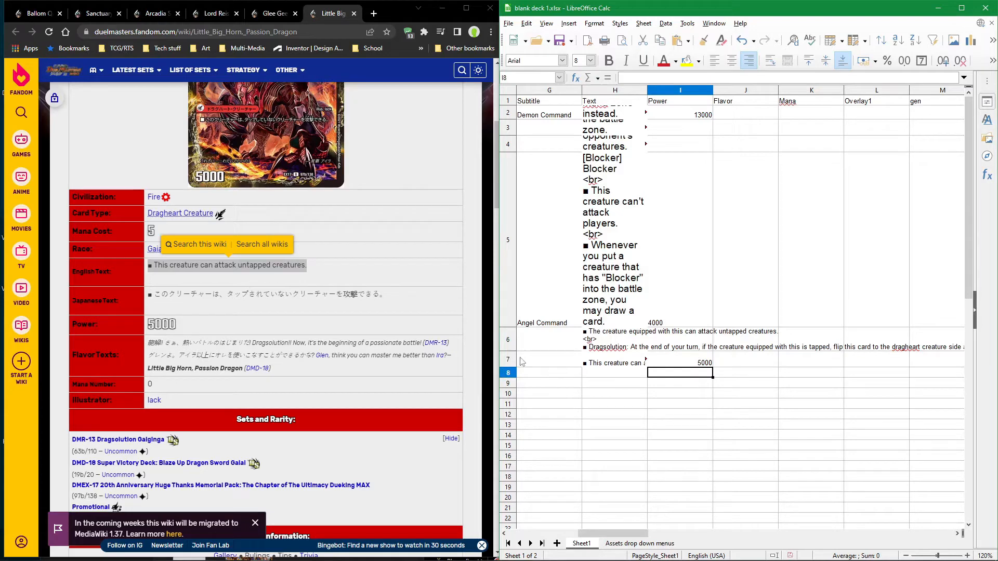
# Step: Enter 5 as the Cost of Little Big Horn in cell F7
pyautogui.moveTo(603, 533); pyautogui.dragTo(570, 537)
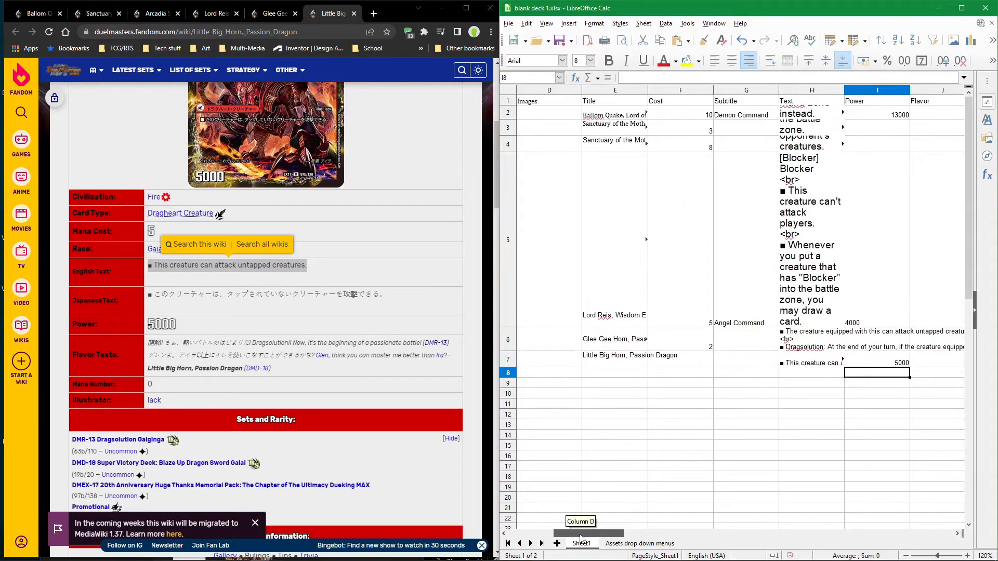
pyautogui.click(690, 362)
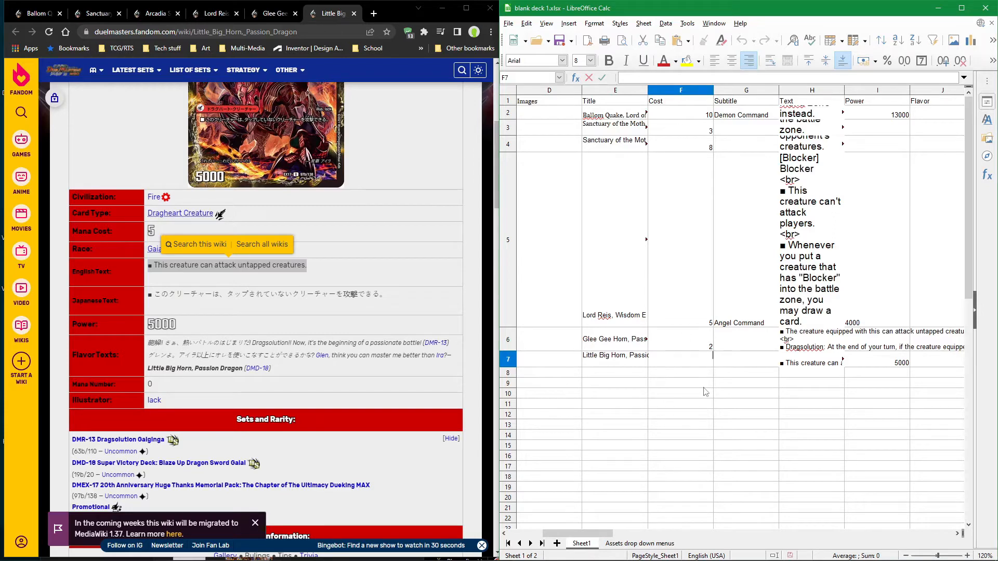
pyautogui.scroll(5, 345, 260)
pyautogui.write('5')
pyautogui.scroll(-5, 346, 260)
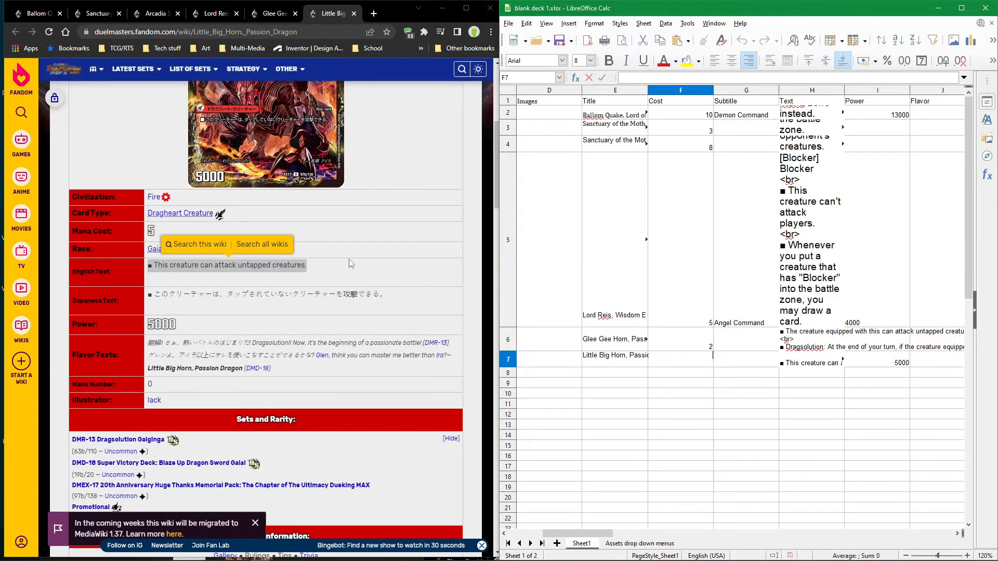
pyautogui.press('Tab')
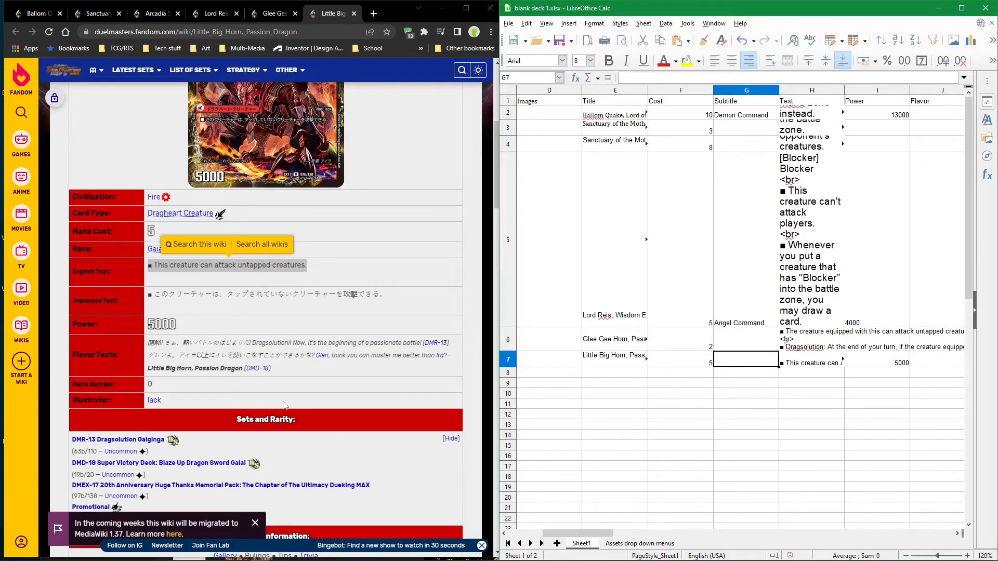
# Step: Copy the race Gaial Command Dragon from the wiki page into Little Big Horn's Subtitle cell G7
pyautogui.click(367, 319)
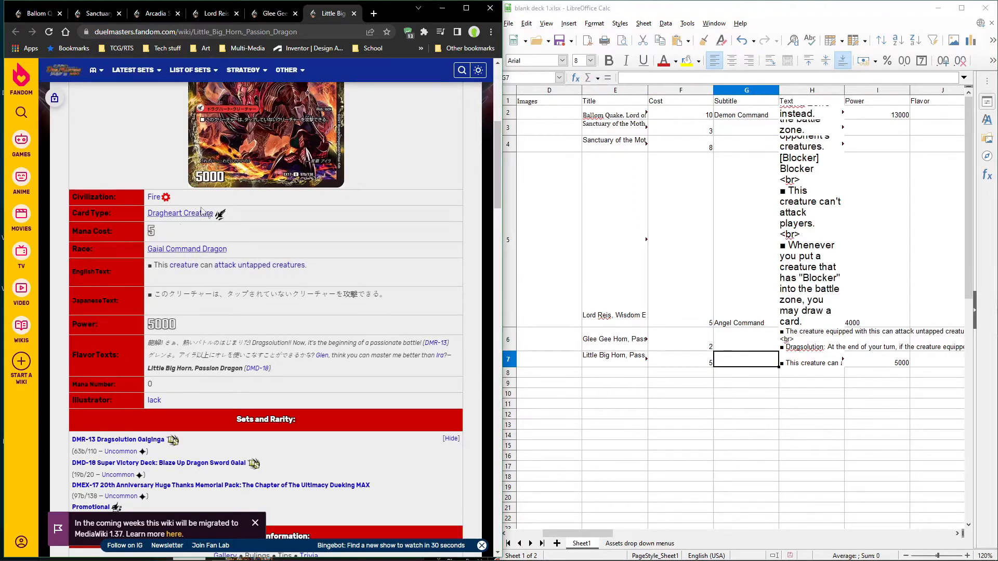
pyautogui.moveTo(237, 248); pyautogui.dragTo(146, 249)
pyautogui.hotkey('ctrl', 'c')
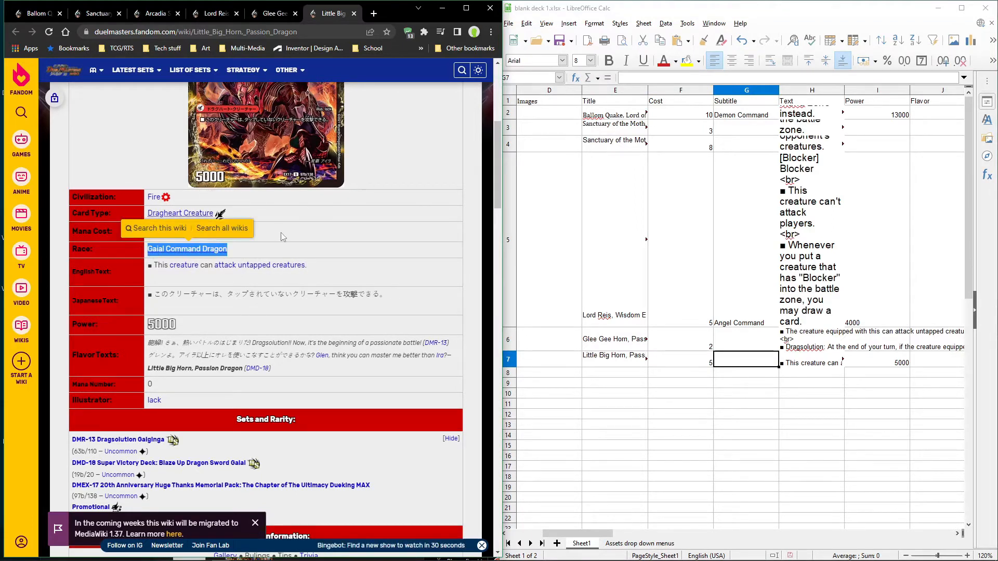
pyautogui.doubleClick(734, 362)
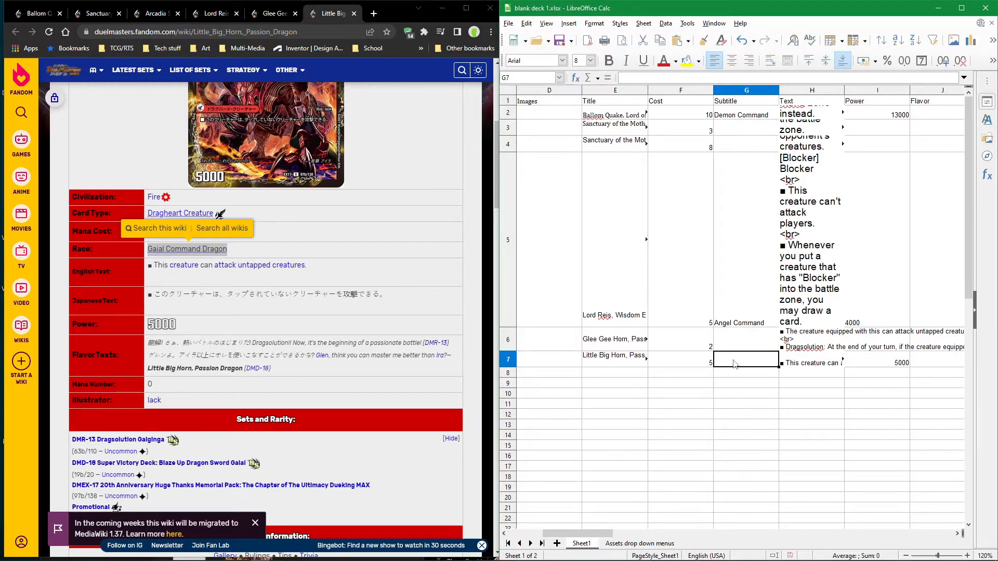
pyautogui.hotkey('ctrl', 'v')
pyautogui.press('Return')
pyautogui.click(794, 395)
pyautogui.moveTo(591, 537); pyautogui.dragTo(495, 512)
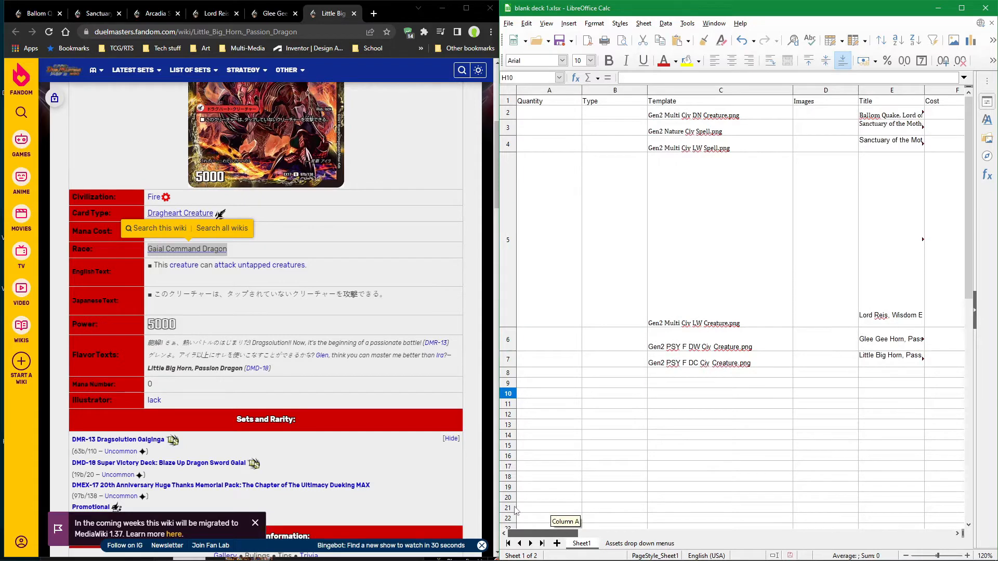
# Step: Enter 2 as the Quantity in cells A2, A3, A4, A6 and A7
pyautogui.moveTo(514, 508); pyautogui.dragTo(519, 501)
pyautogui.scroll(6, 358, 366)
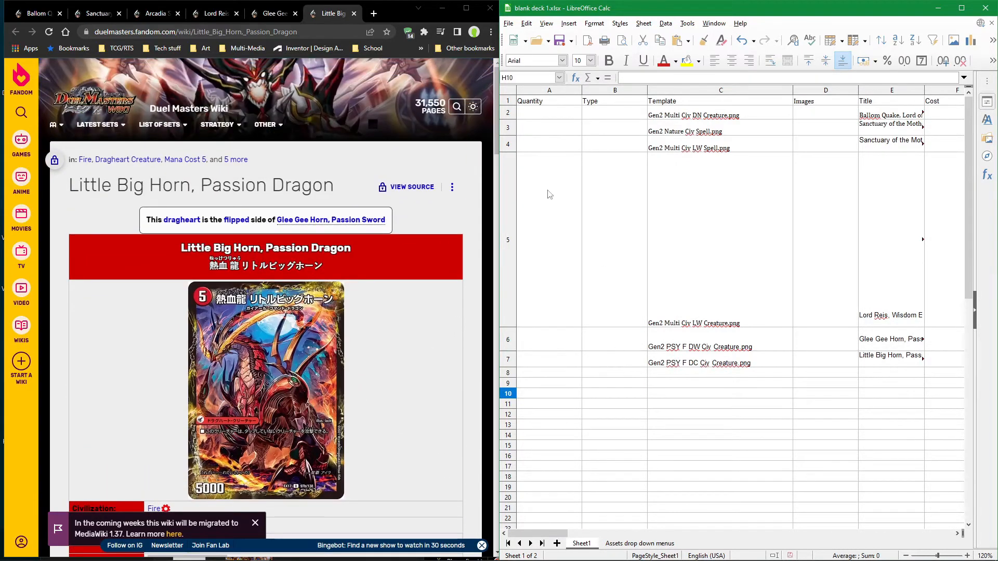
pyautogui.doubleClick(534, 113)
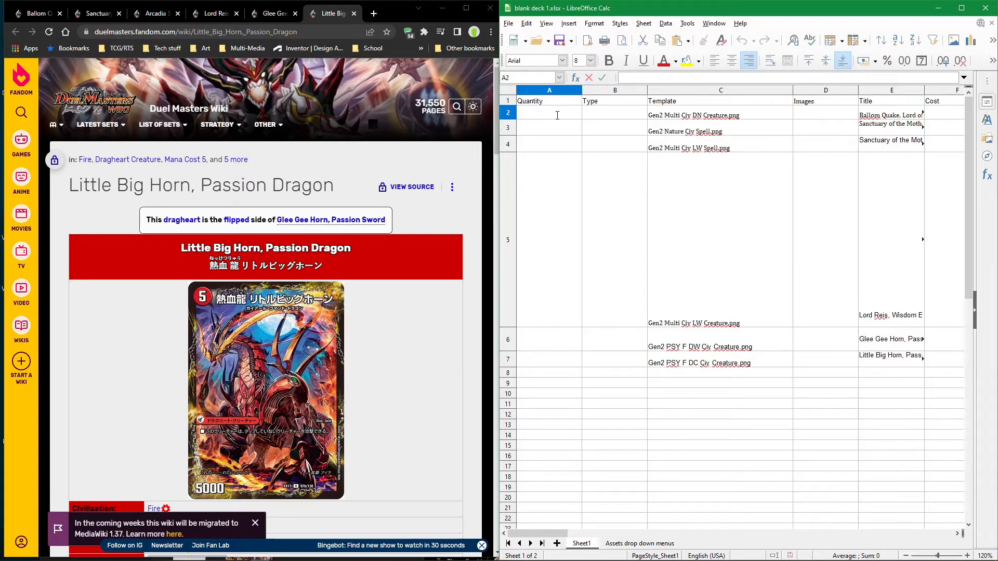
pyautogui.press('Return')
pyautogui.write('2')
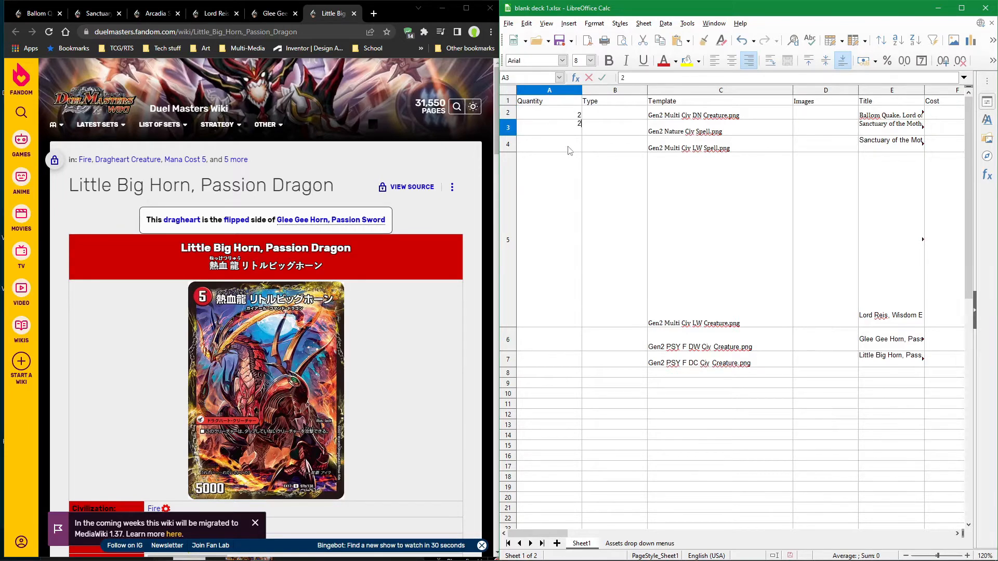
pyautogui.press('Return')
pyautogui.write('2')
pyautogui.click(569, 345)
pyautogui.write('2')
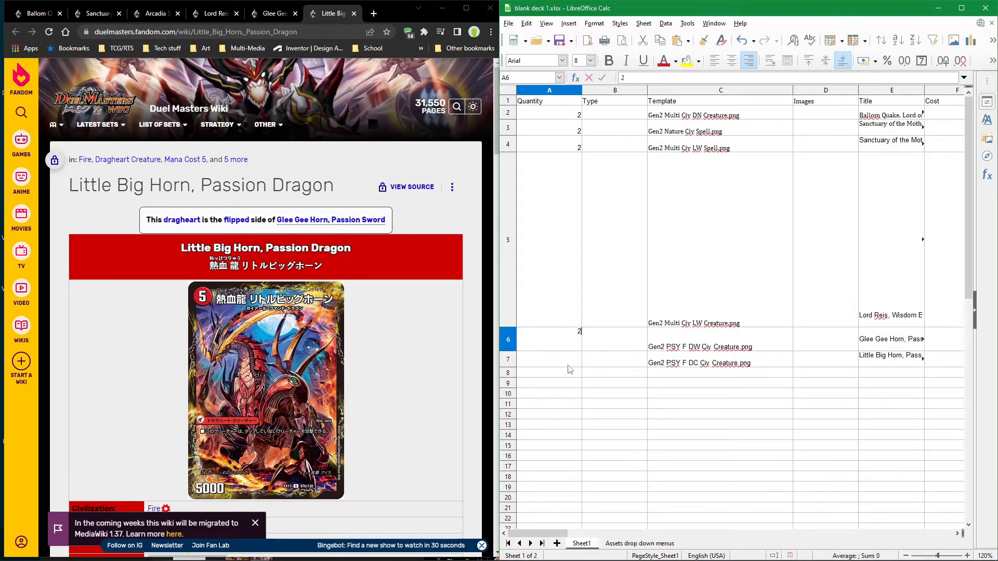
pyautogui.press('Return')
pyautogui.write('2')
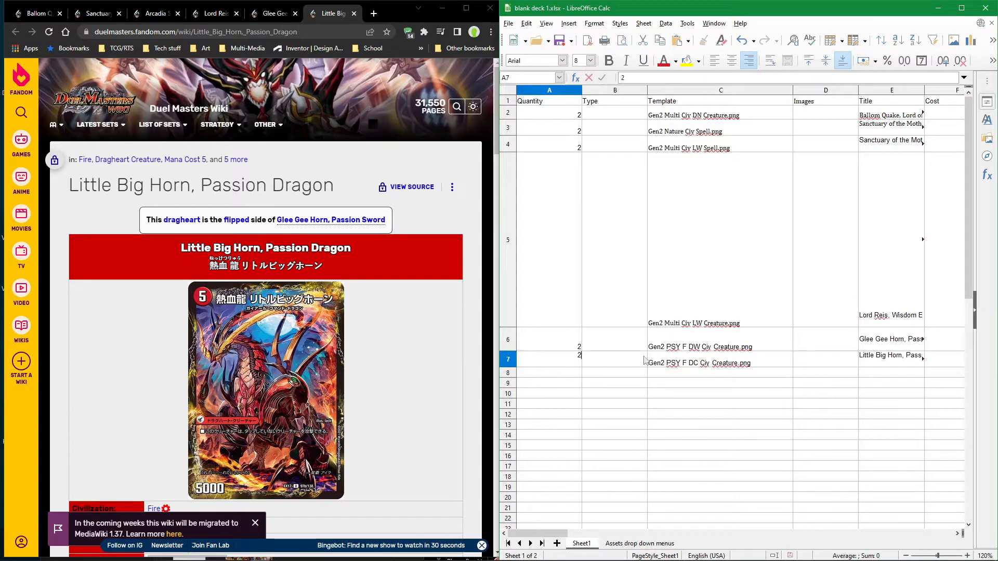
# Step: Enter 3 as the Quantity of Lord Reis in cell A5
pyautogui.click(654, 234)
pyautogui.click(568, 133)
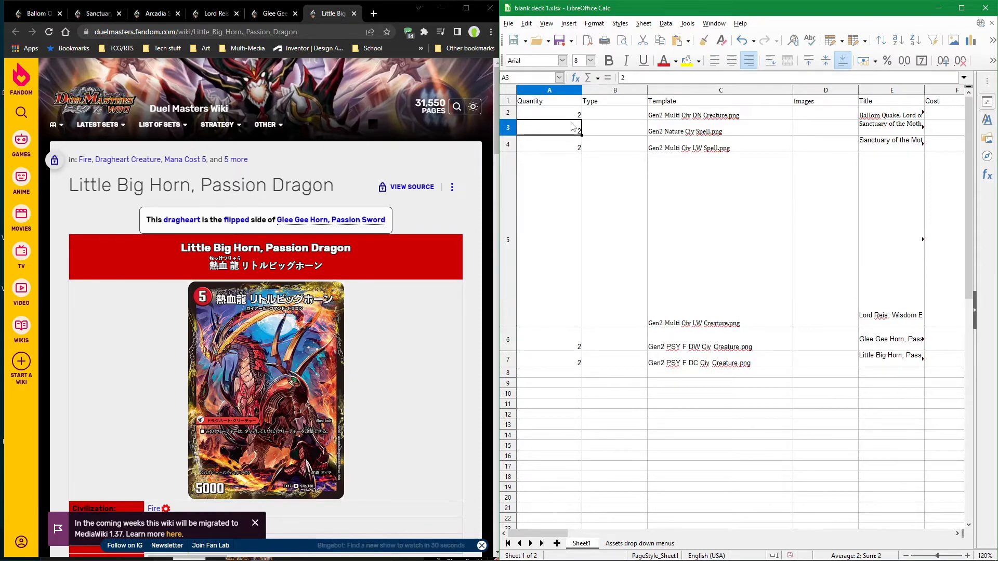
pyautogui.click(572, 146)
pyautogui.click(570, 321)
pyautogui.click(567, 331)
pyautogui.doubleClick(570, 306)
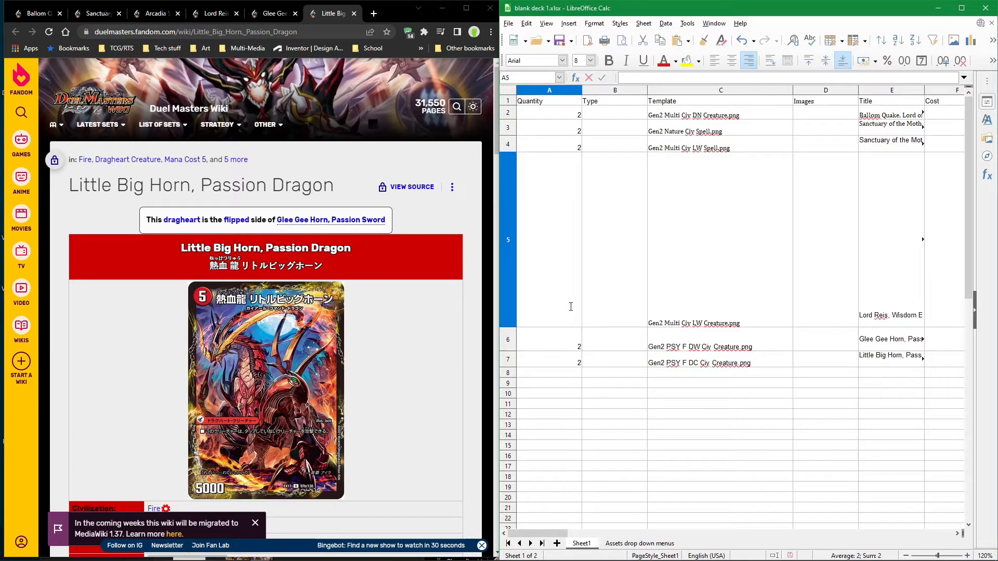
pyautogui.rightClick(571, 307)
pyautogui.click(540, 267)
pyautogui.write('3')
pyautogui.press('Return')
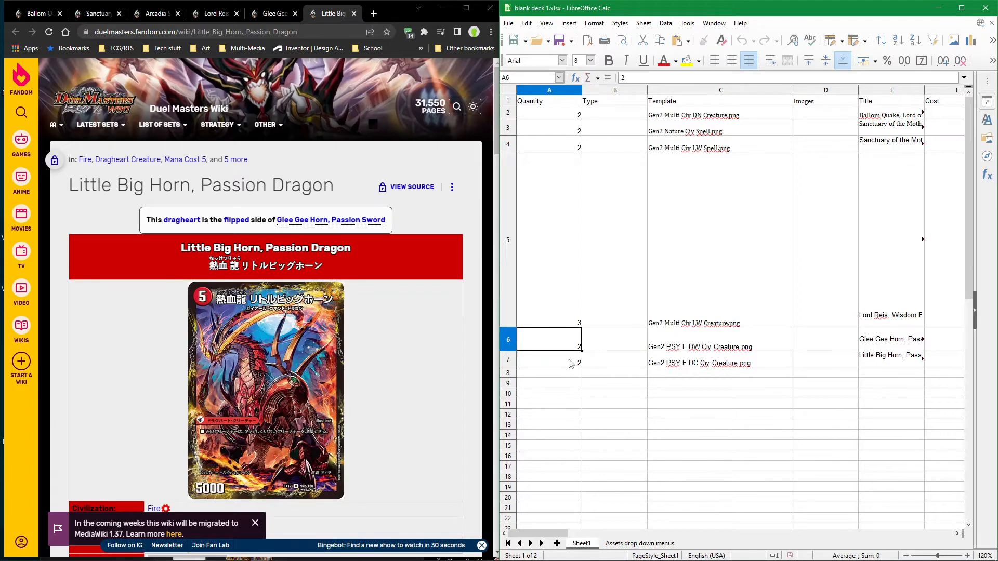
# Step: Change the Quantity to 3 in cells A2, A3, A4, A6 and A7
pyautogui.doubleClick(578, 345)
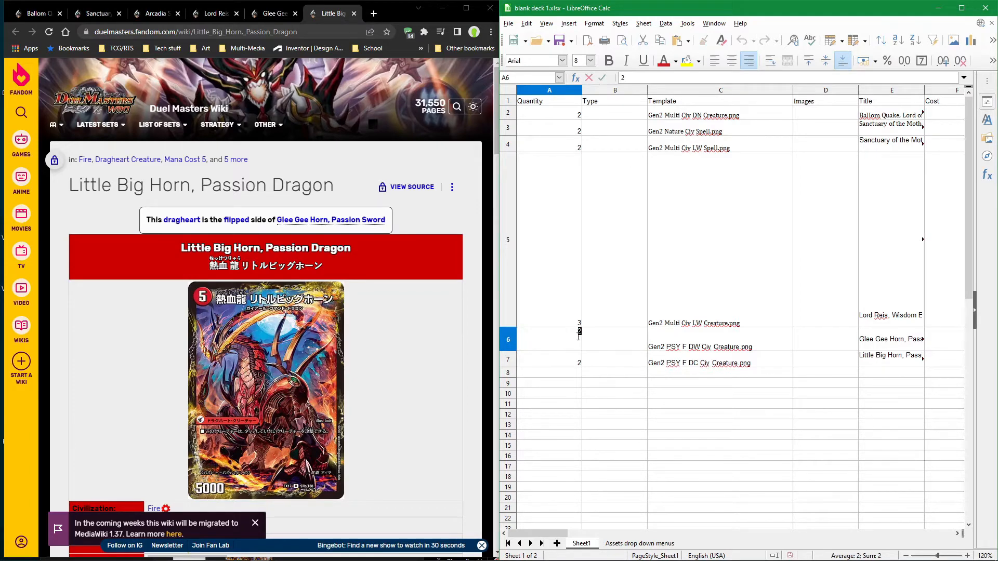
pyautogui.click(565, 231)
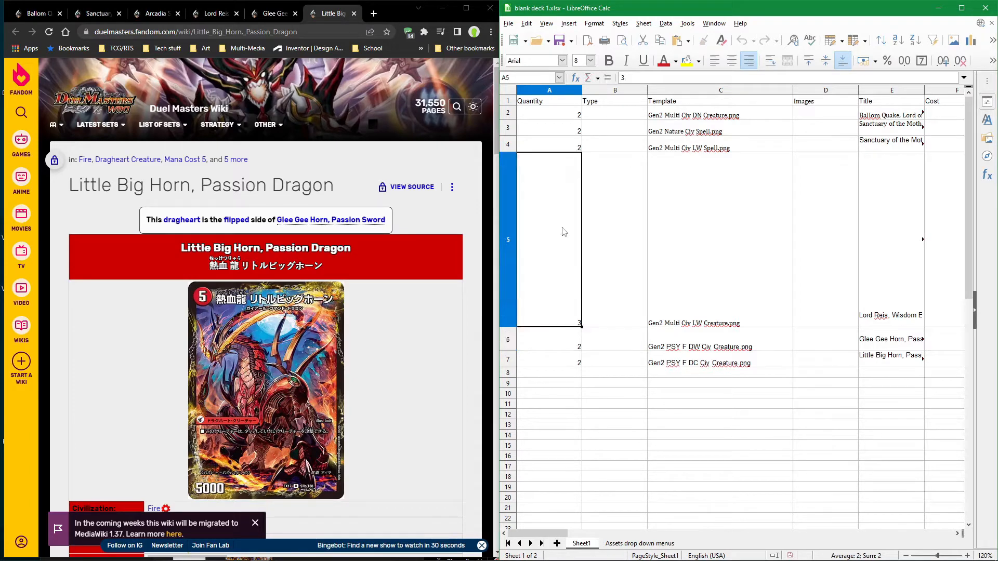
pyautogui.click(575, 117)
pyautogui.doubleClick(570, 115)
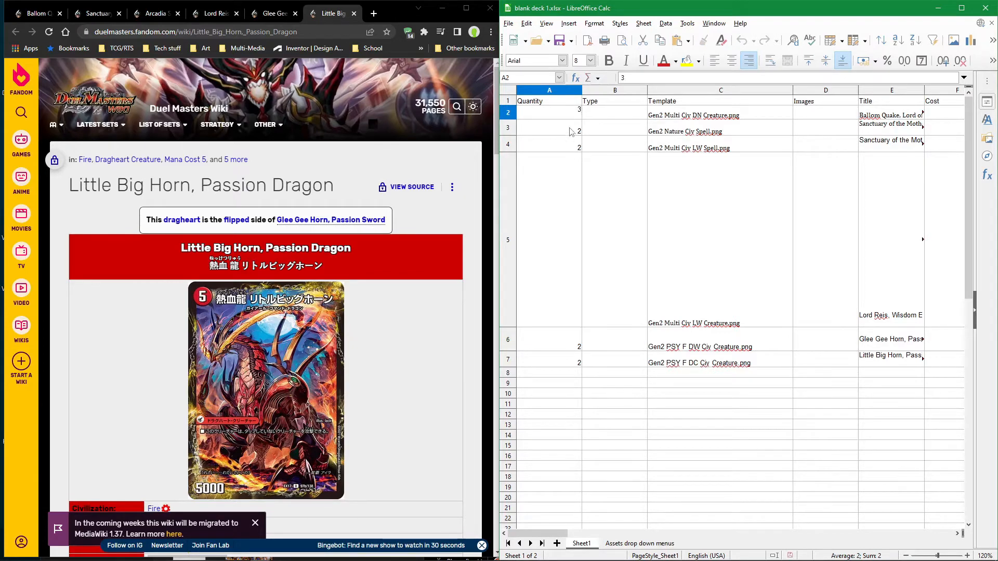
pyautogui.doubleClick(571, 131)
pyautogui.write('3')
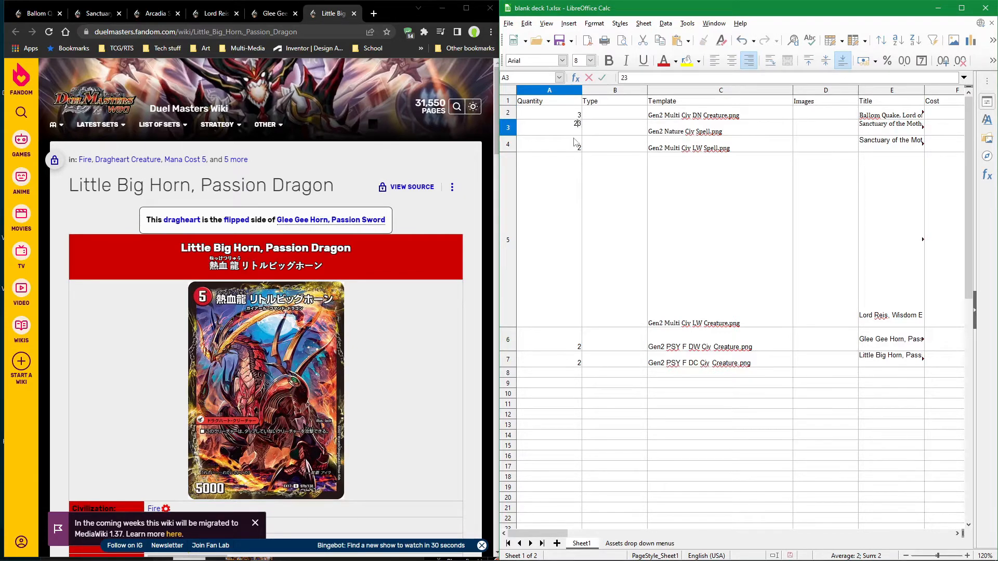
pyautogui.press('BackSpace')
pyautogui.doubleClick(579, 145)
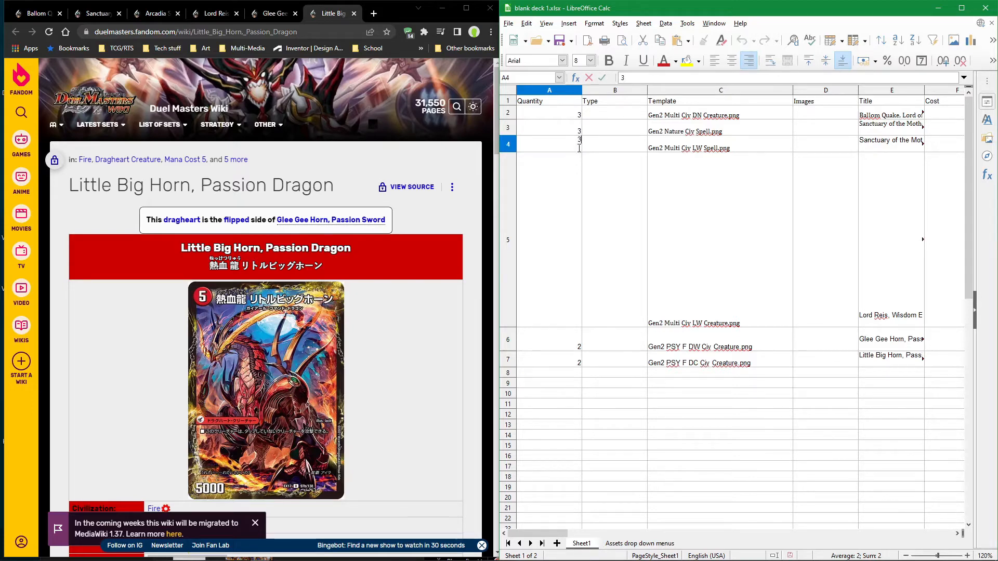
pyautogui.doubleClick(564, 207)
pyautogui.doubleClick(562, 343)
pyautogui.write('3')
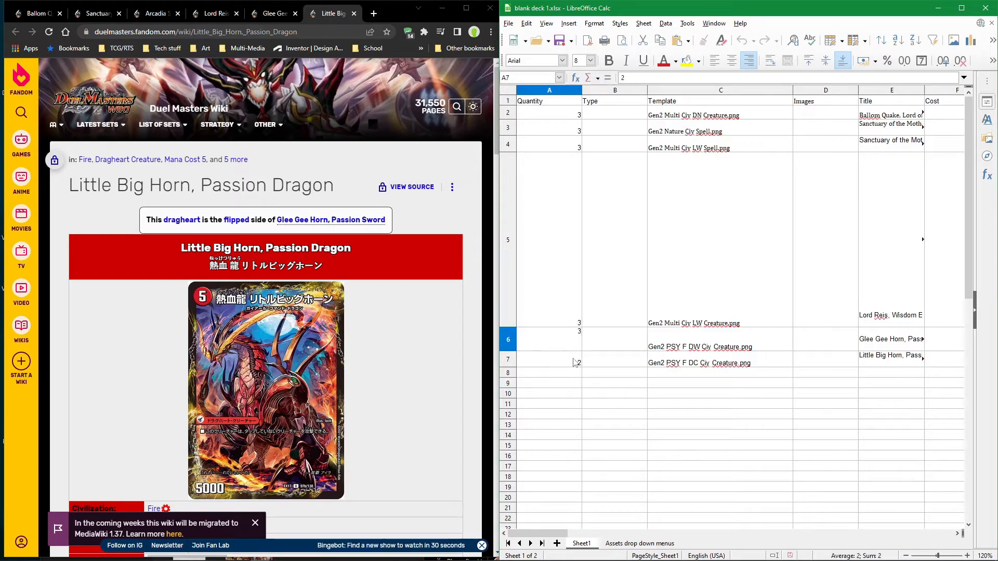
pyautogui.doubleClick(574, 359)
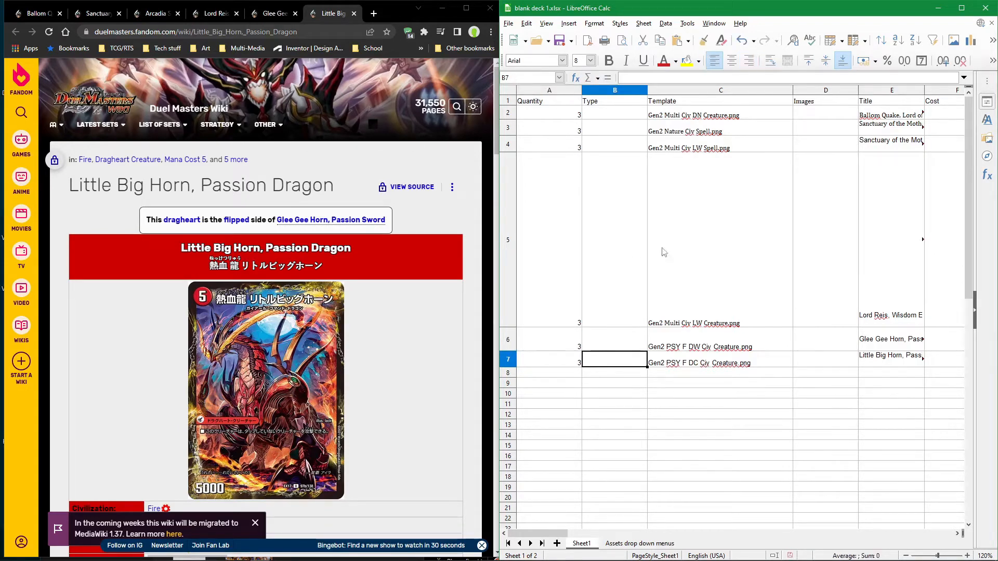
pyautogui.hotkey('ctrl', 's')
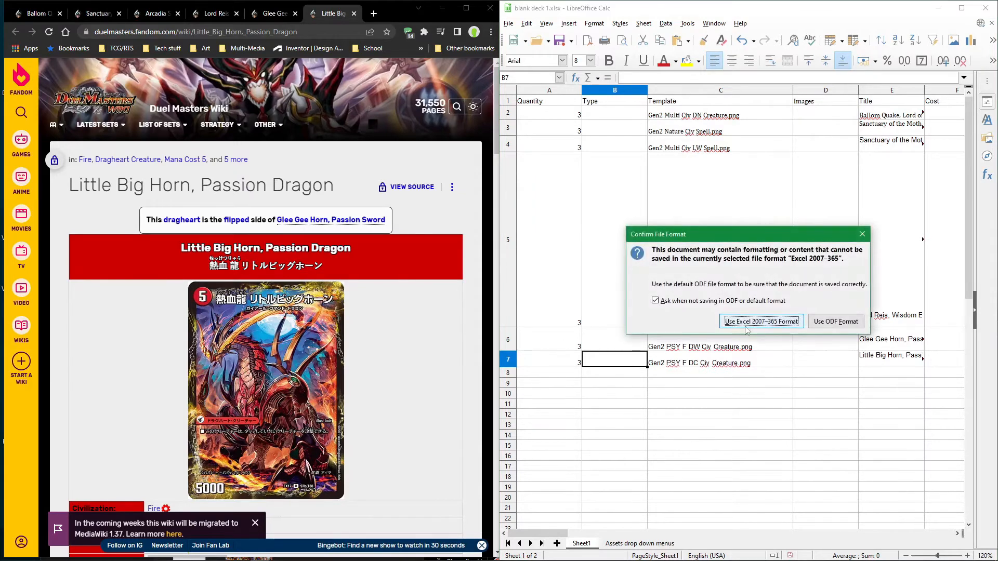
pyautogui.click(861, 234)
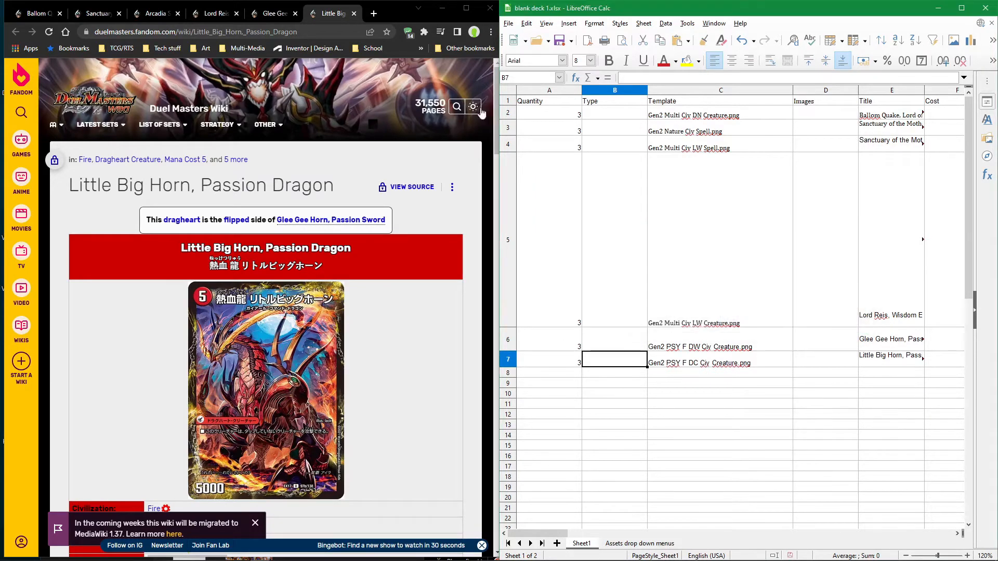
pyautogui.click(962, 335)
# Step: Save the spreadsheet under the new name testV on the Desktop, keeping the Excel 2007-365 format
pyautogui.hotkey('ctrl', 'shift', 's')
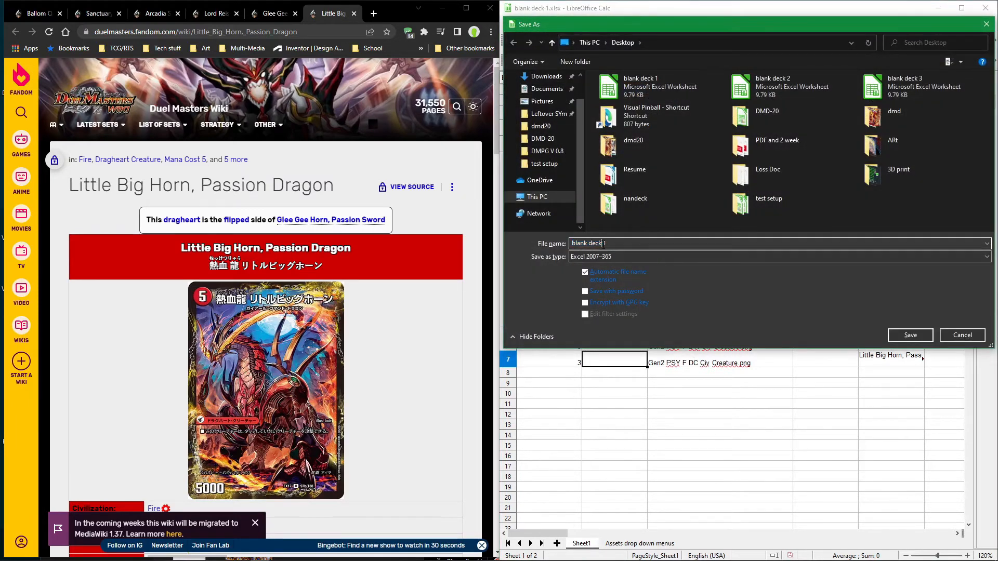
pyautogui.write('tees')
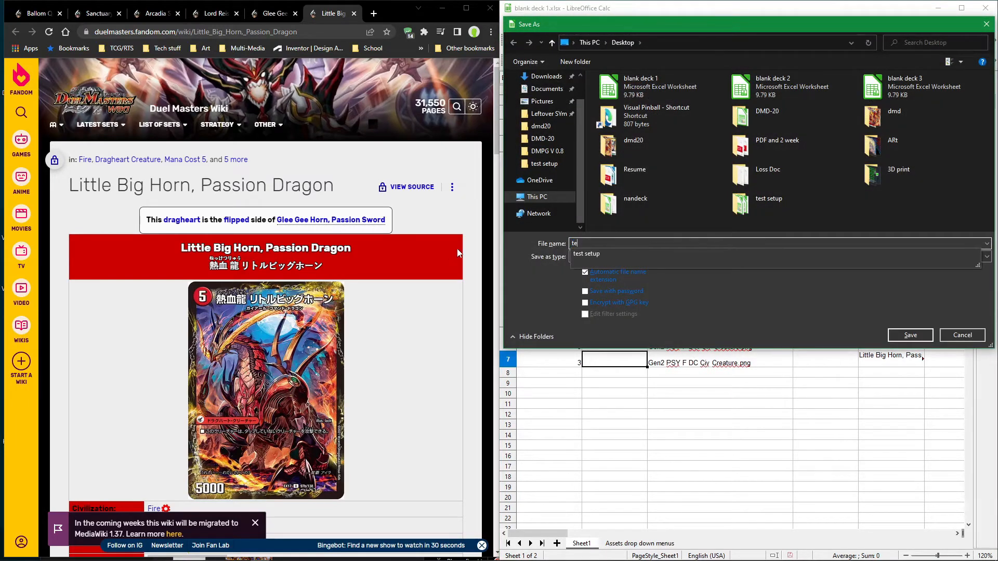
pyautogui.press('BackSpace')
pyautogui.press('BackSpace')
pyautogui.write('stV')
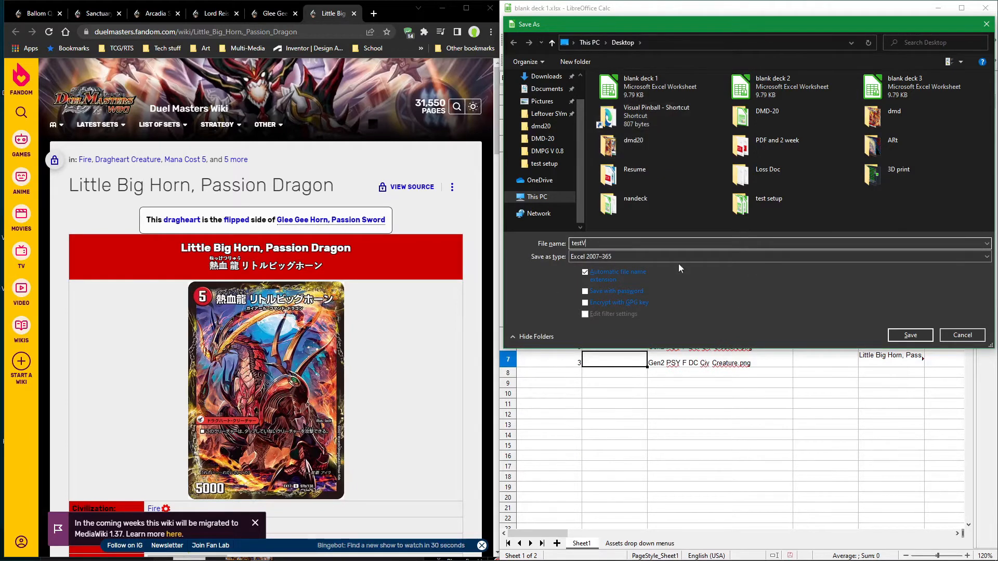
pyautogui.scroll(1, 541, 171)
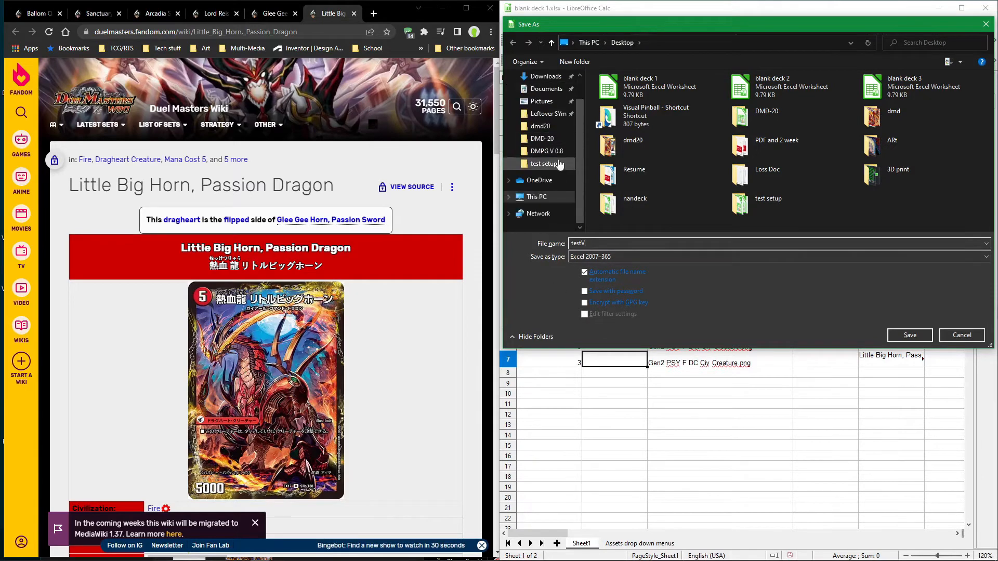
pyautogui.click(541, 97)
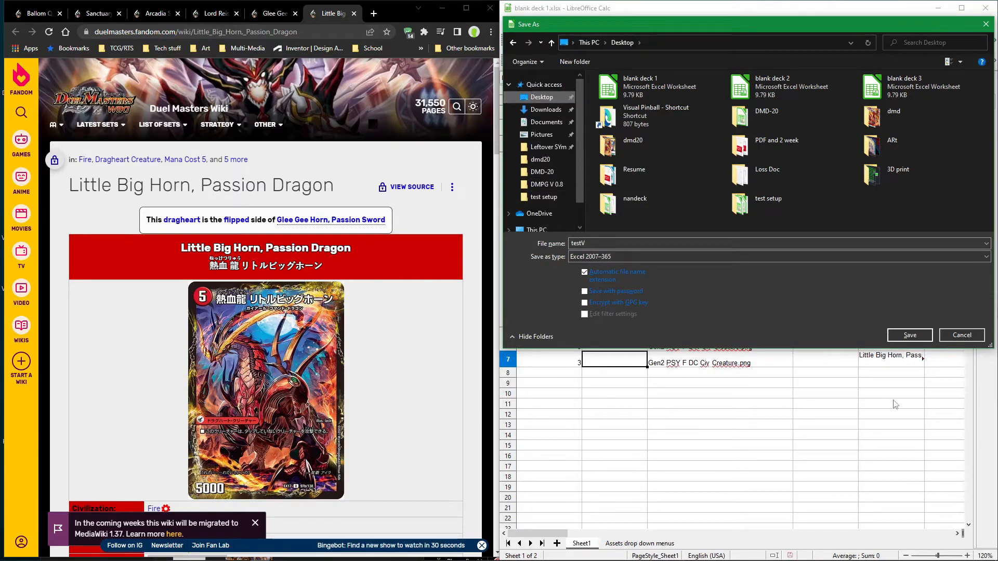
pyautogui.click(909, 335)
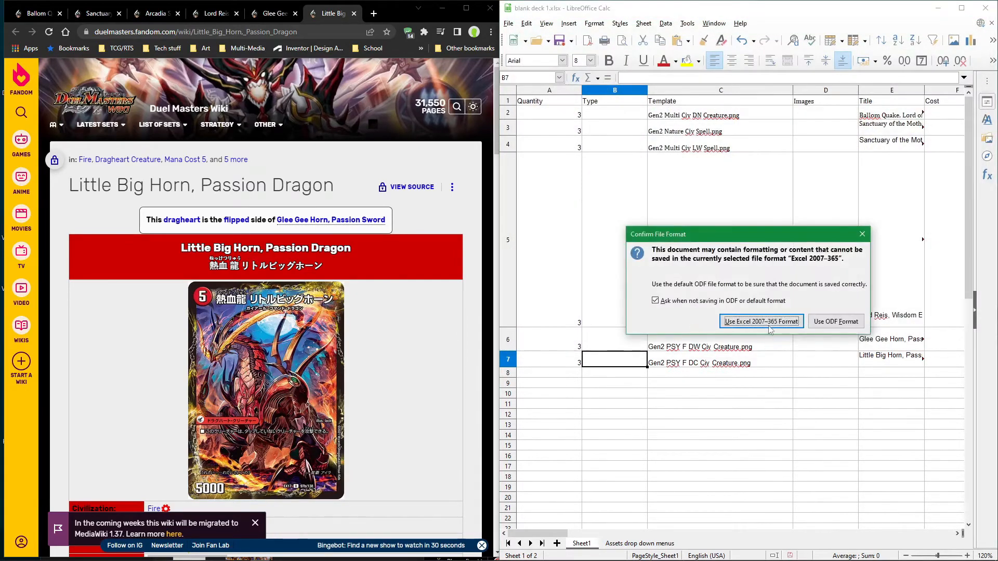
pyautogui.click(749, 330)
# Step: Open the Images cell D2 in the Ballom Quake row for editing
pyautogui.click(590, 167)
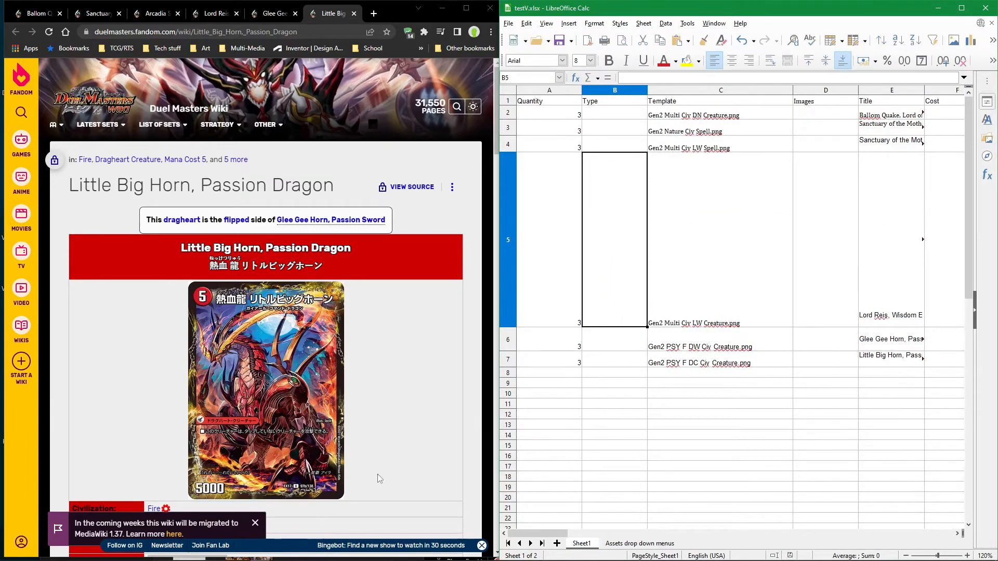
pyautogui.moveTo(552, 533); pyautogui.dragTo(575, 534)
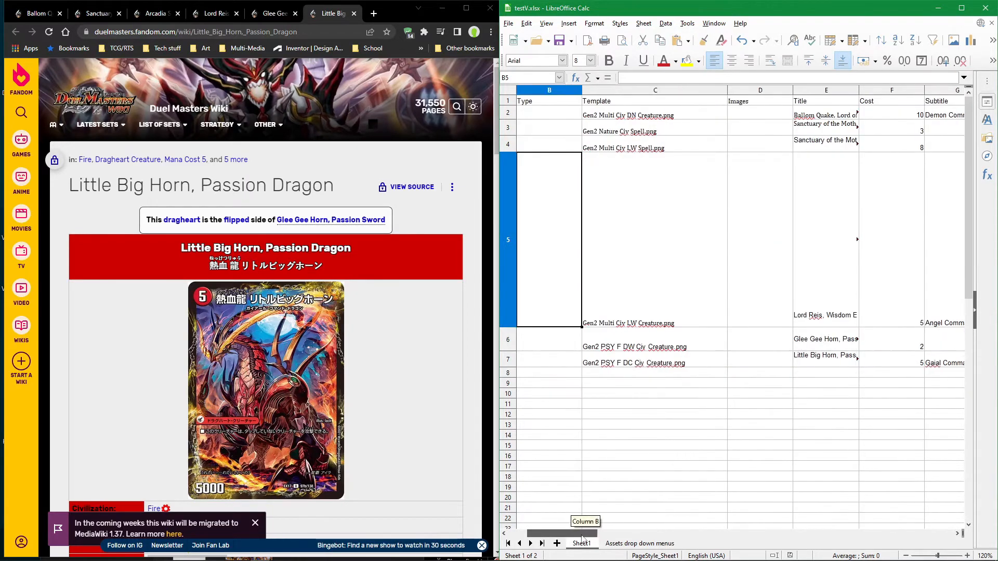
pyautogui.click(772, 112)
pyautogui.doubleClick(773, 112)
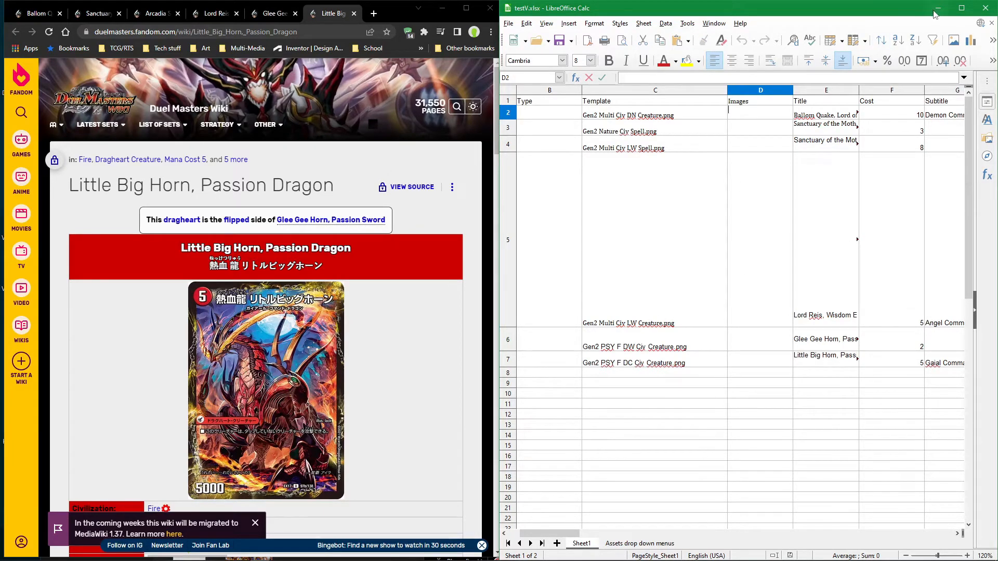
# Step: Minimize the browser and look through the files in the DMPG V 0.8 folder, minimizing that folder window too
pyautogui.click(435, 11)
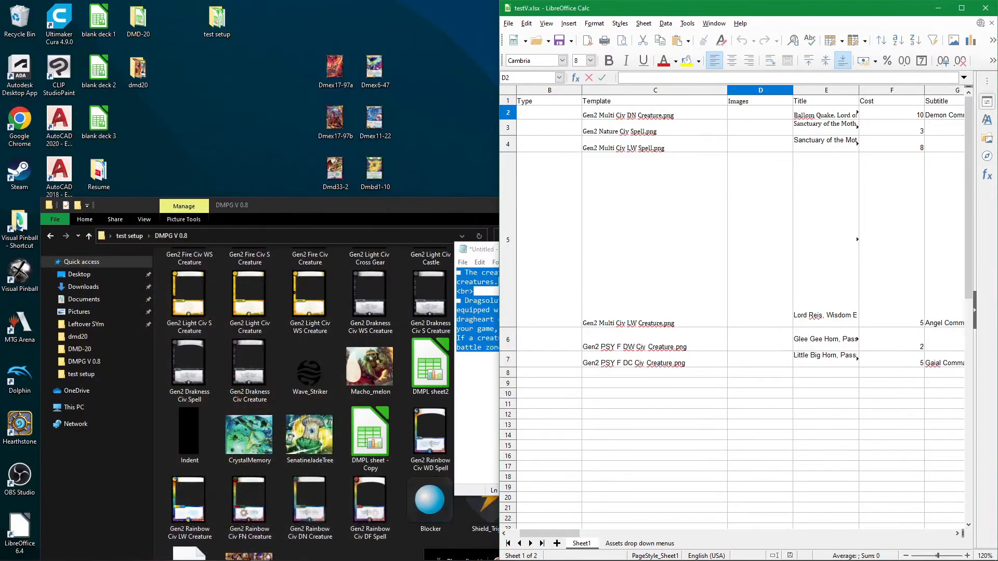
pyautogui.moveTo(367, 205); pyautogui.dragTo(426, 100)
pyautogui.scroll(20, 398, 376)
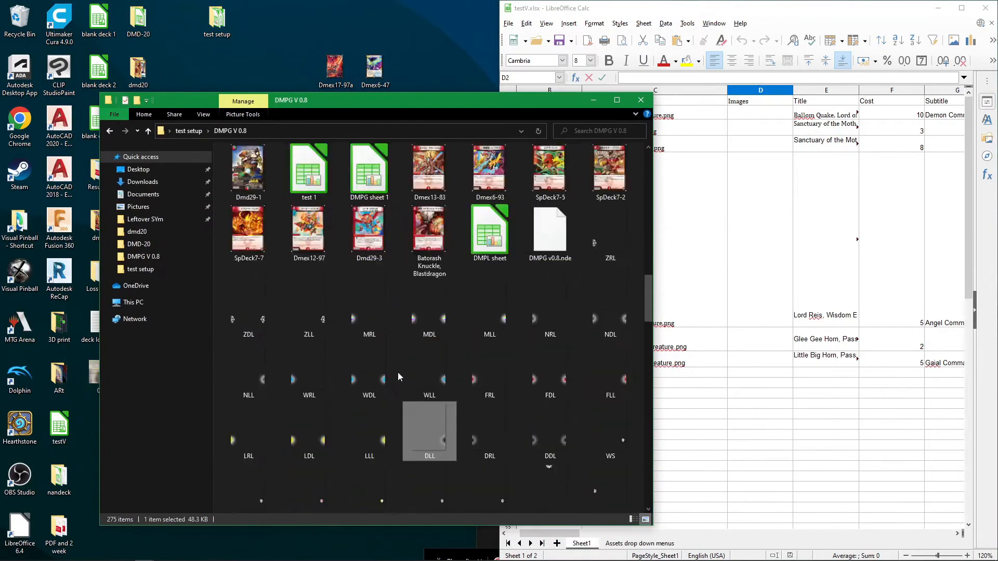
pyautogui.click(593, 102)
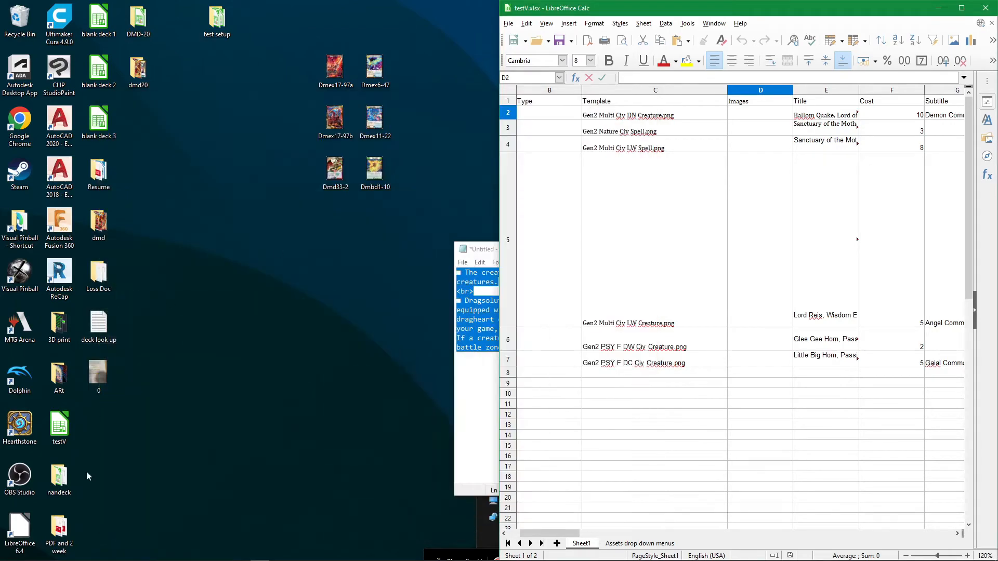
# Step: Launch nanDECK from the desktop's nandeck folder and minimize the folder window
pyautogui.doubleClick(59, 477)
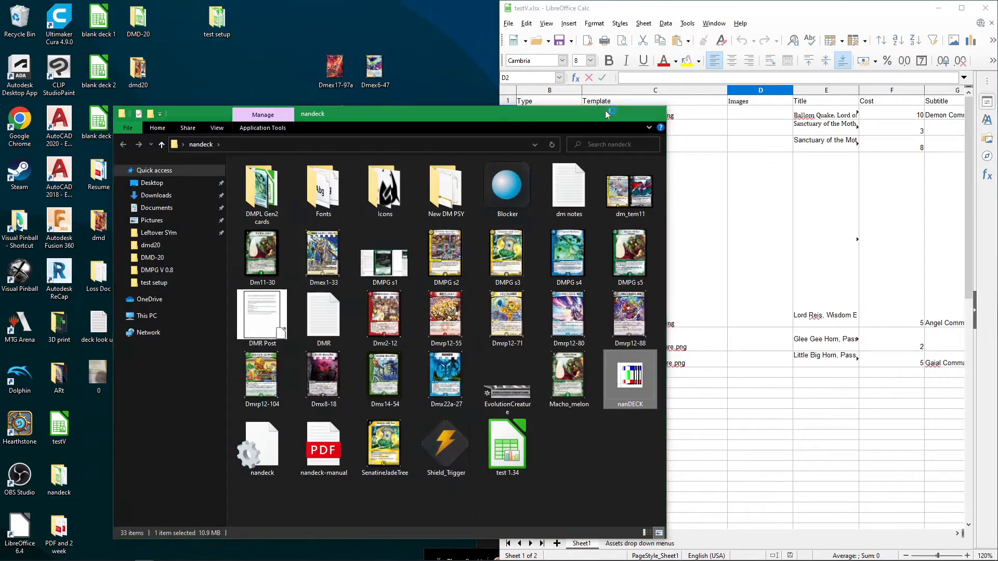
pyautogui.click(606, 112)
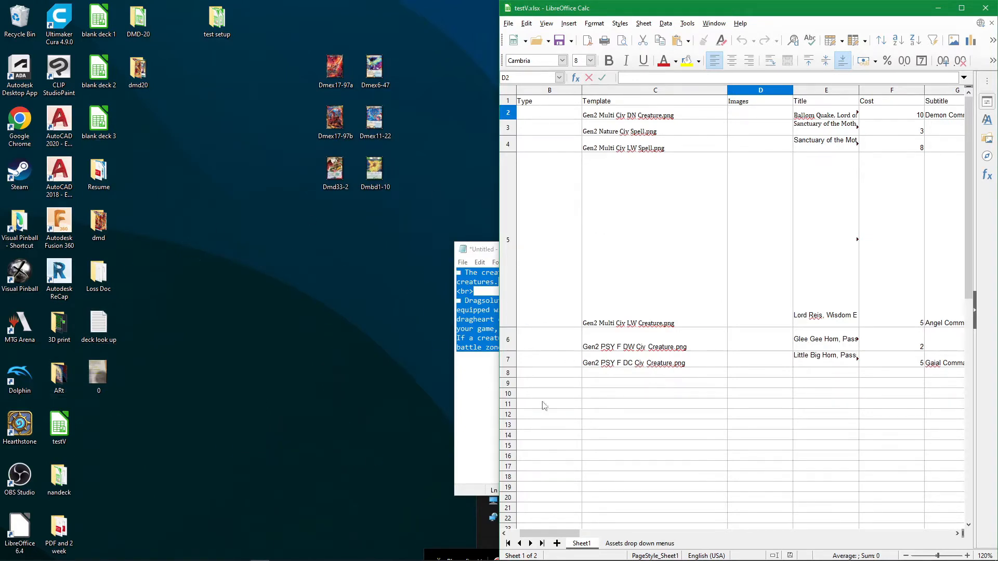
# Step: Close the untitled Notepad document without saving its changes
pyautogui.click(478, 408)
pyautogui.click(697, 249)
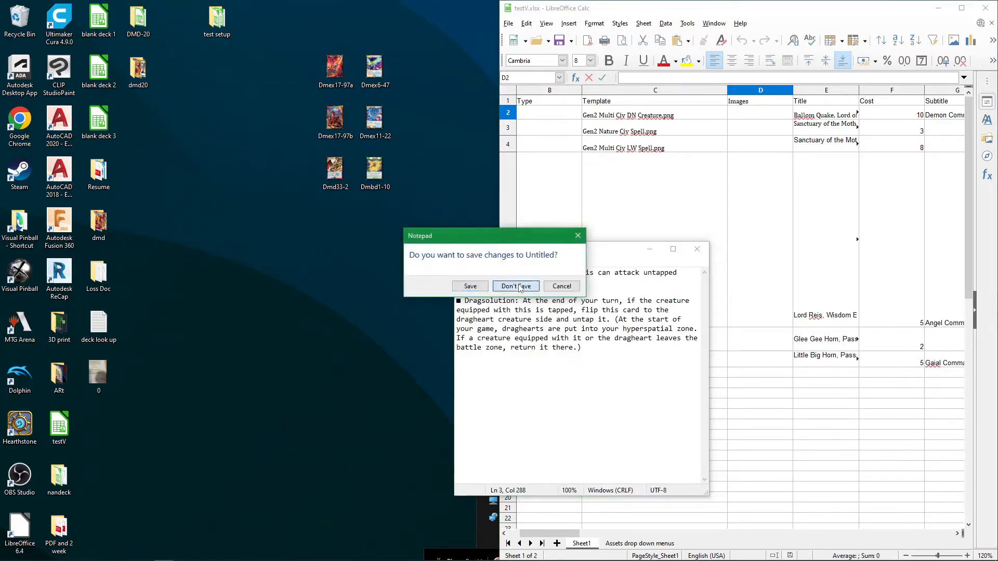
pyautogui.click(516, 472)
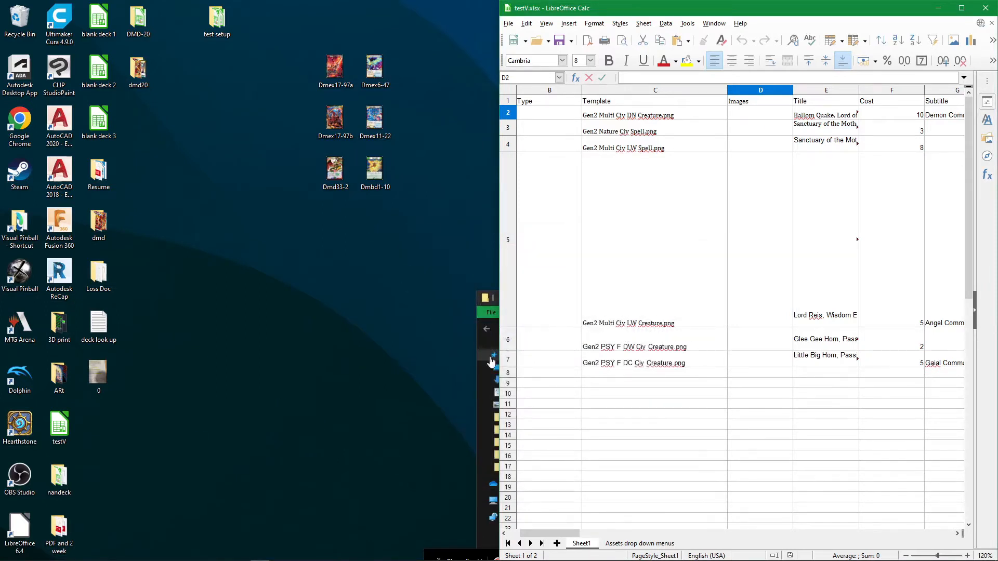
# Step: Bring the nanDECK window fully into view and examine the DMPG v0.8.nde script's image, icon and text settings
pyautogui.moveTo(0, 249); pyautogui.dragTo(437, 1)
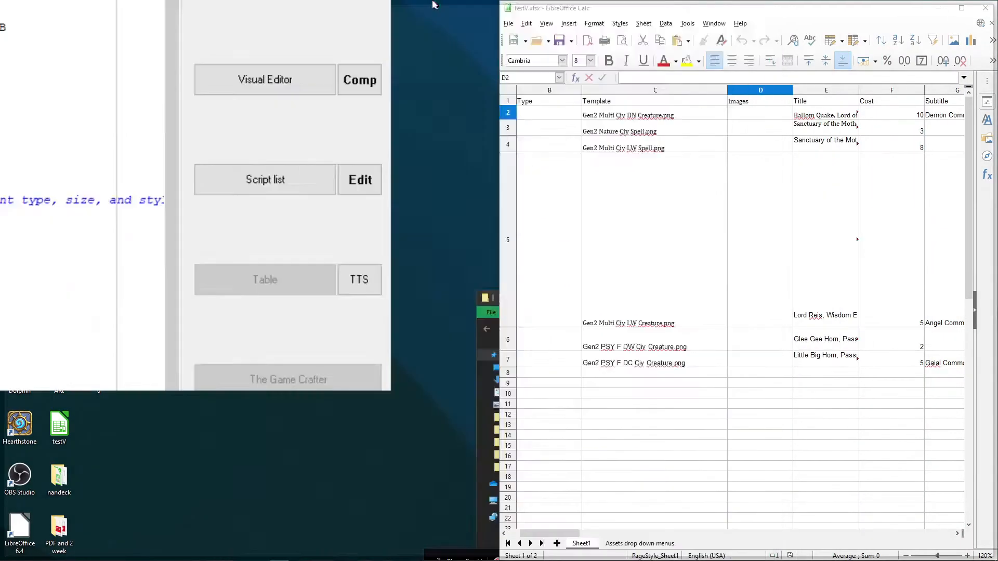
pyautogui.scroll(-8, 167, 248)
pyautogui.scroll(8, 171, 246)
pyautogui.scroll(-20, 332, 91)
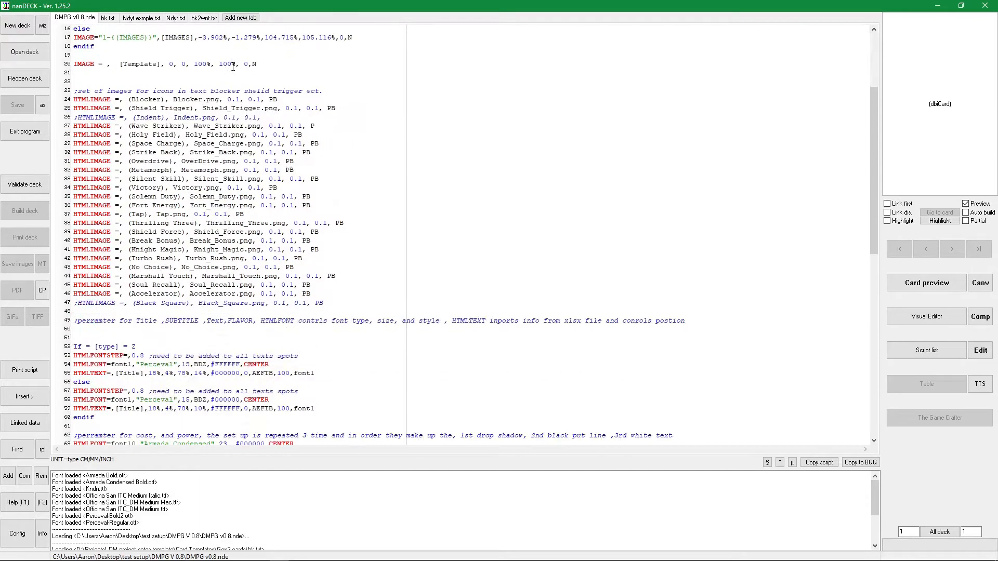
# Step: Examine the script's card image and Template lines and its list of HTMLIMAGE icon definitions for the card text
pyautogui.scroll(8, 346, 353)
pyautogui.scroll(12, 346, 352)
pyautogui.scroll(-20, 338, 343)
pyautogui.scroll(20, 278, 337)
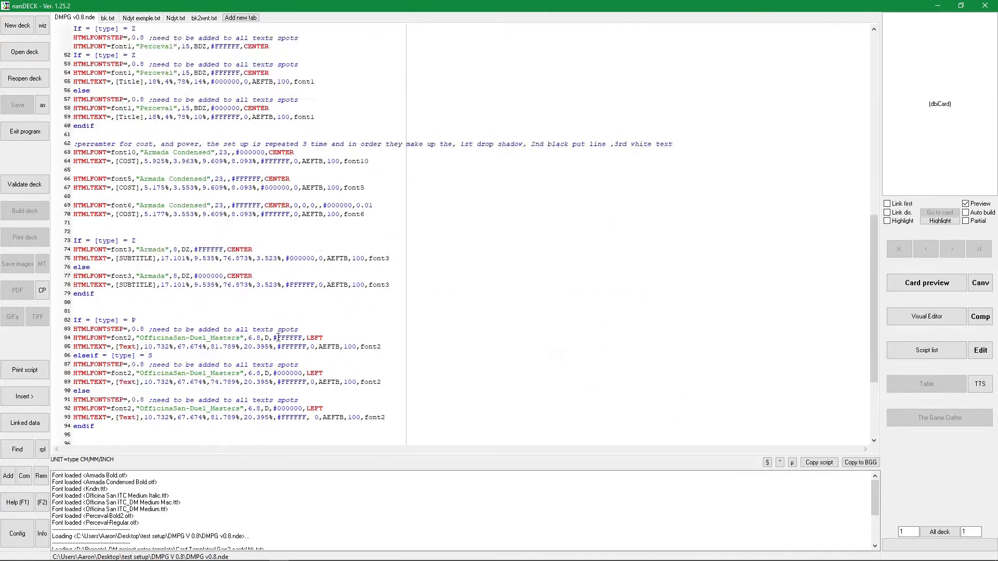
pyautogui.moveTo(81, 38); pyautogui.dragTo(278, 443)
pyautogui.click(301, 223)
pyautogui.scroll(1, 273, 374)
pyautogui.click(324, 205)
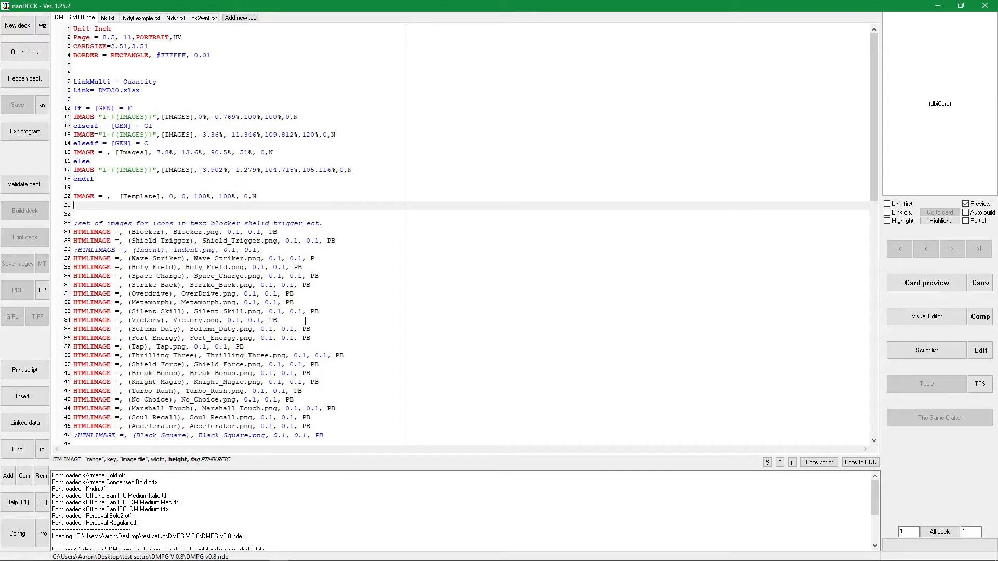
pyautogui.scroll(-1, 162, 222)
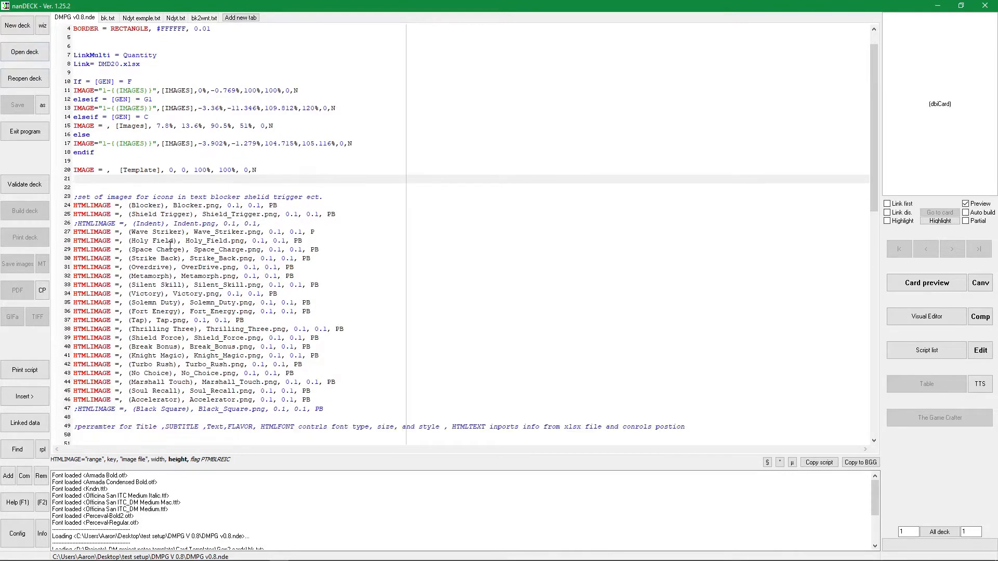
pyautogui.moveTo(324, 409); pyautogui.dragTo(78, 189)
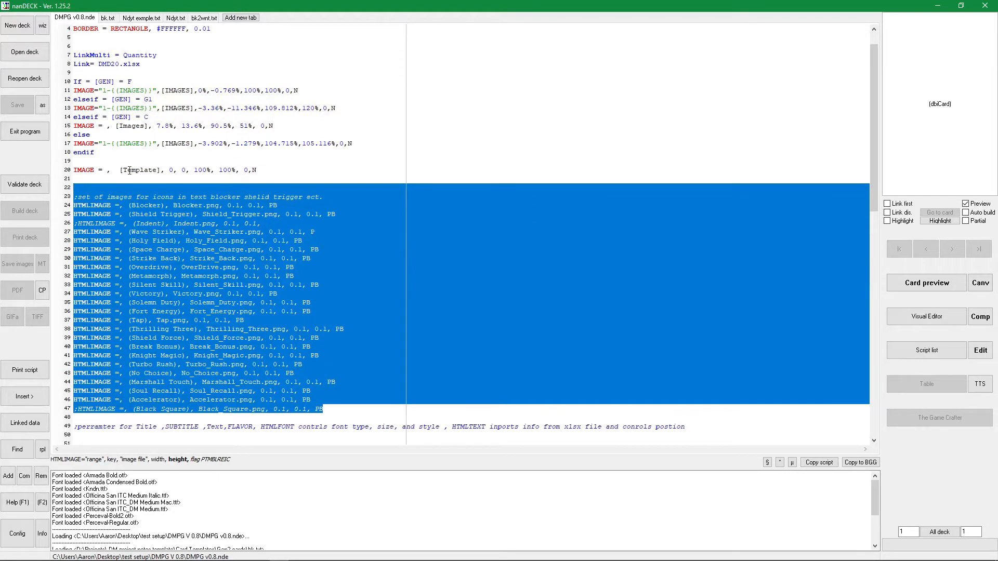
pyautogui.moveTo(215, 144); pyautogui.dragTo(211, 143)
pyautogui.press('Up')
pyautogui.press('Up')
pyautogui.press('Up')
pyautogui.press('Up')
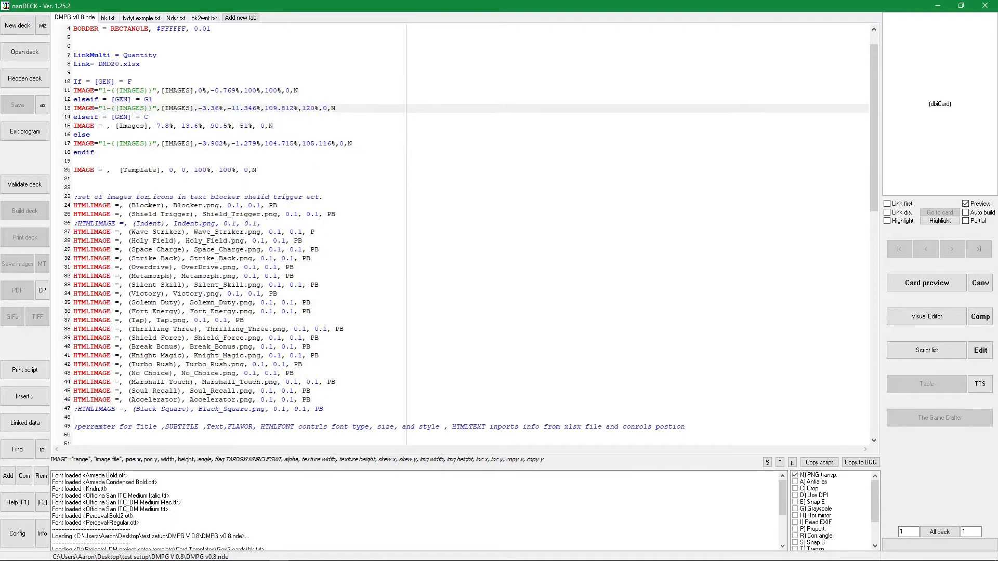
pyautogui.moveTo(322, 197); pyautogui.dragTo(73, 197)
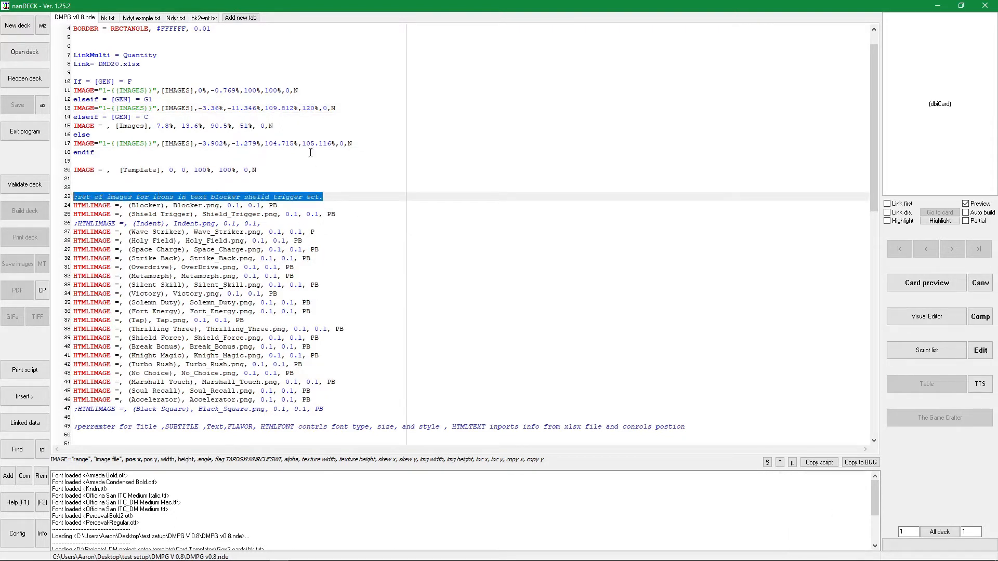
pyautogui.click(311, 152)
# Step: Examine the script's font and text blocks for title, cost, subtitle, text, power and flavor, plus the three overlay image lines
pyautogui.scroll(-6, 339, 171)
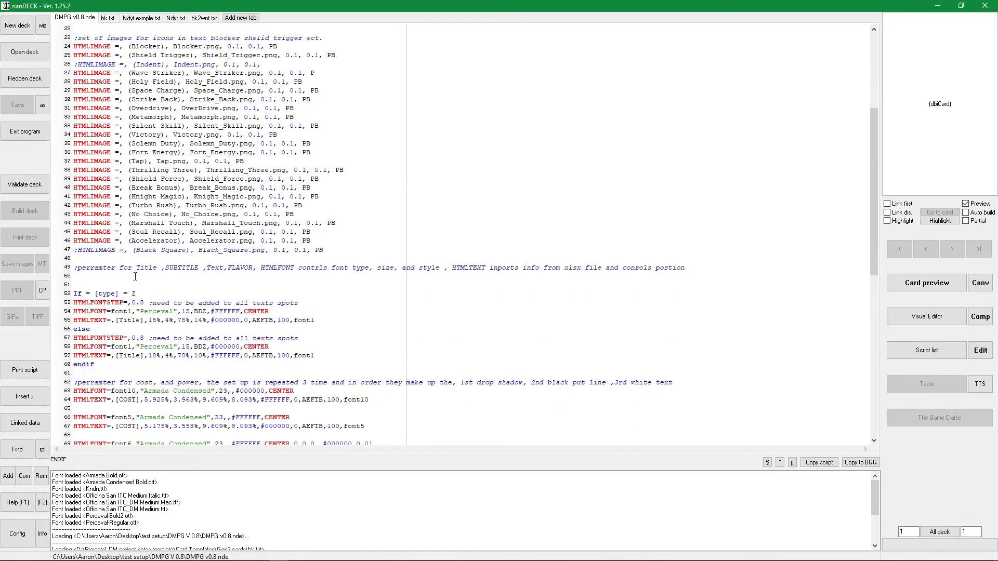
pyautogui.scroll(-8, 334, 305)
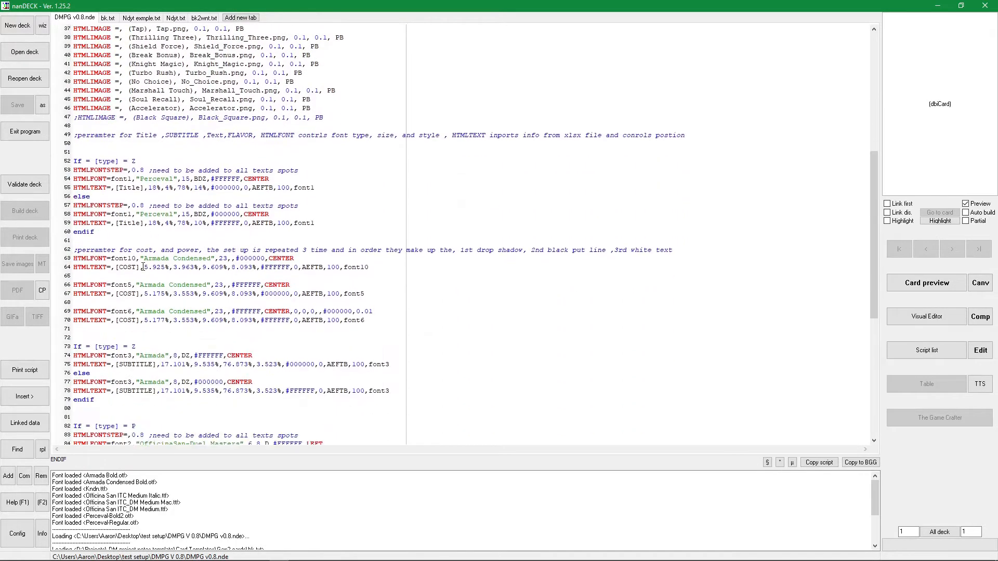
pyautogui.moveTo(315, 143); pyautogui.dragTo(72, 73)
pyautogui.click(325, 163)
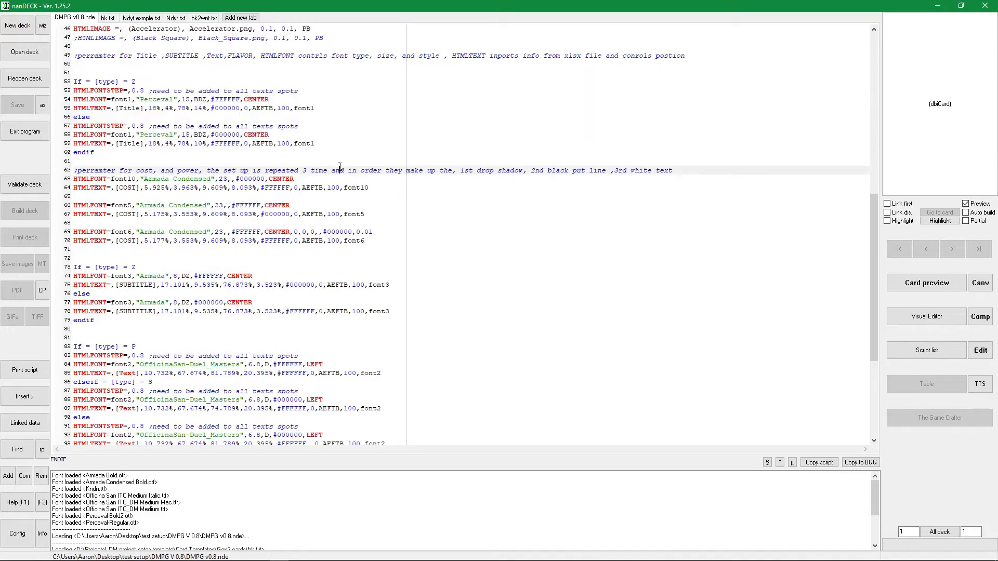
pyautogui.moveTo(94, 153); pyautogui.dragTo(81, 81)
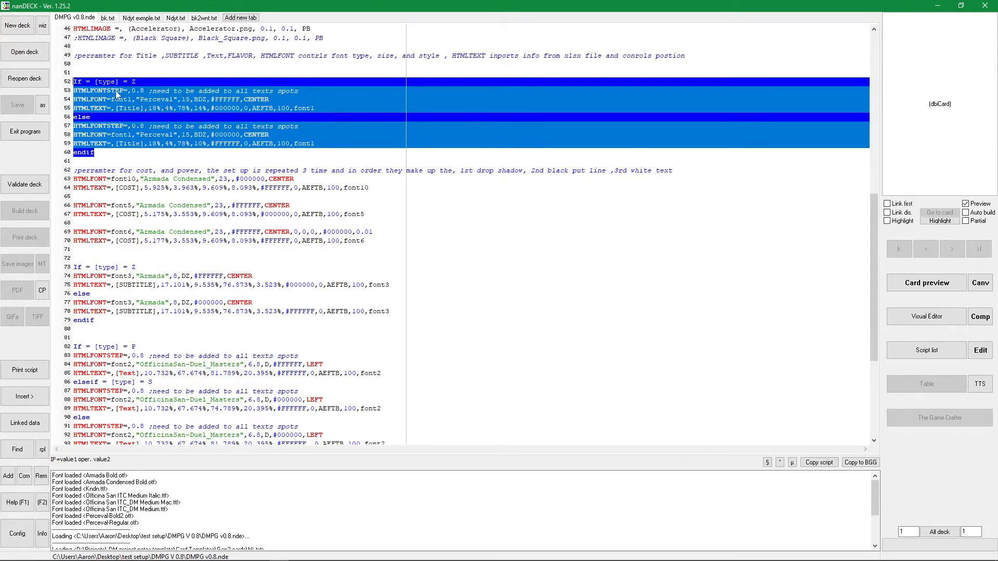
pyautogui.click(285, 128)
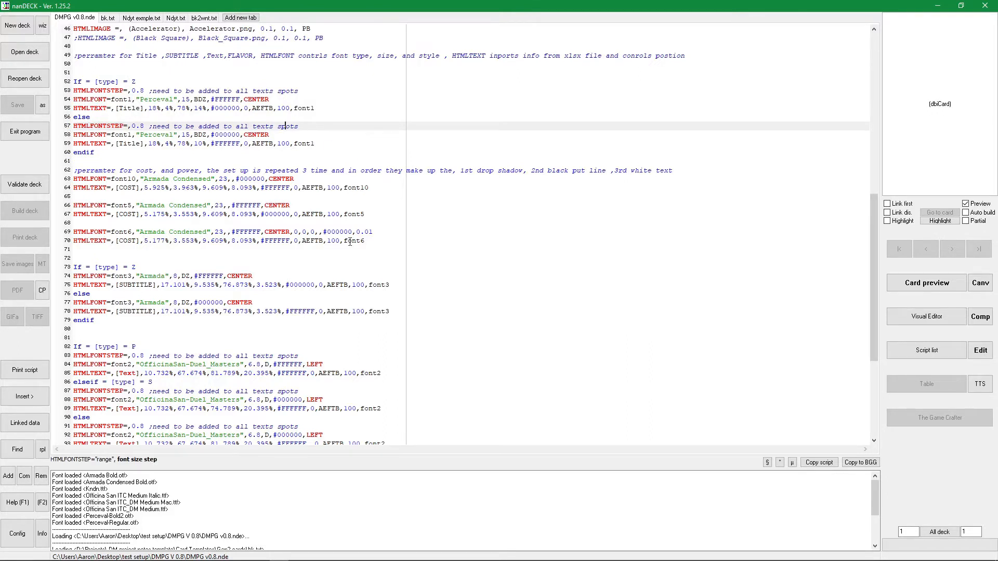
pyautogui.scroll(-7, 350, 223)
pyautogui.moveTo(136, 161)
pyautogui.mouseDown()
pyautogui.moveTo(89, 170)
pyautogui.moveTo(132, 161)
pyautogui.mouseUp()
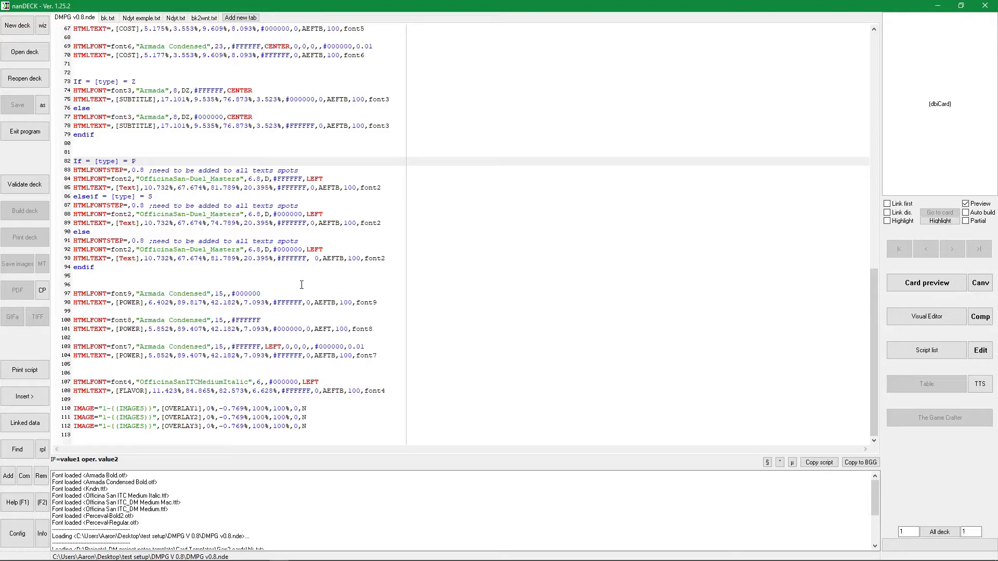
pyautogui.moveTo(328, 426); pyautogui.dragTo(70, 410)
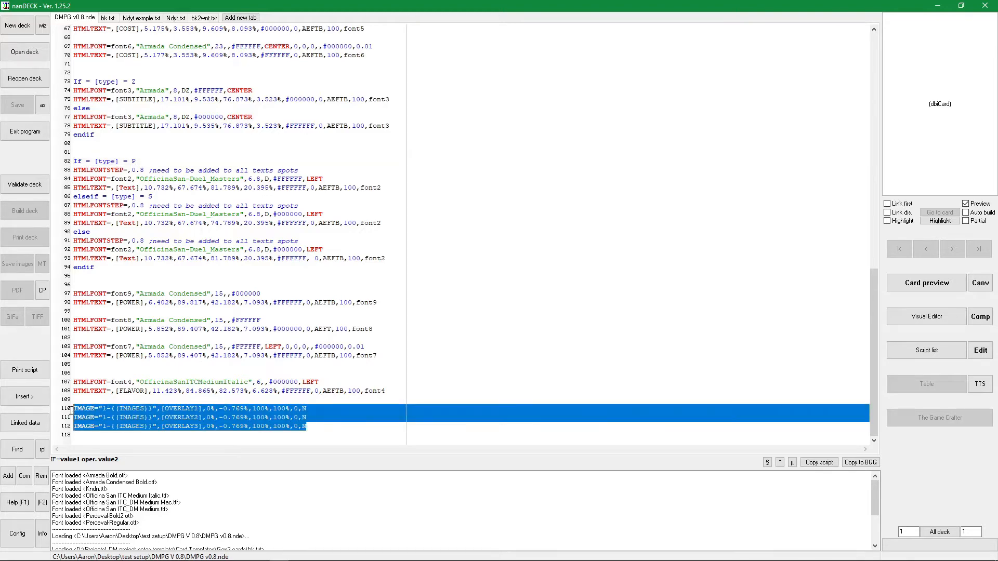
pyautogui.click(357, 418)
# Step: Examine the Link line at the start of the script that names the DMD20.xlsx spreadsheet
pyautogui.scroll(20, 421, 220)
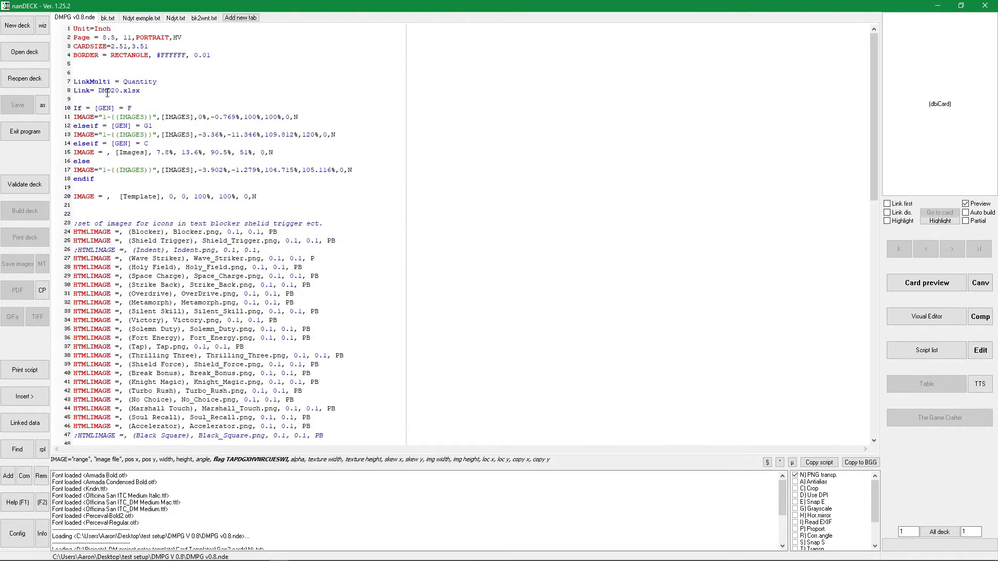
pyautogui.moveTo(119, 91); pyautogui.dragTo(98, 91)
pyautogui.click(746, 134)
pyautogui.click(108, 98)
pyautogui.doubleClick(107, 90)
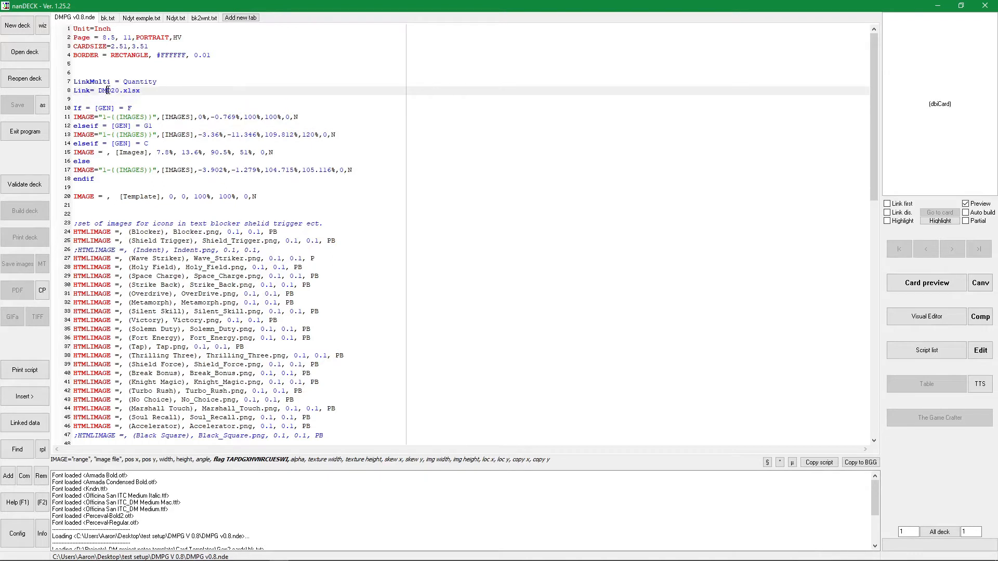
pyautogui.click(108, 90)
pyautogui.moveTo(99, 91); pyautogui.dragTo(108, 92)
pyautogui.click(587, 128)
pyautogui.click(182, 76)
pyautogui.click(163, 90)
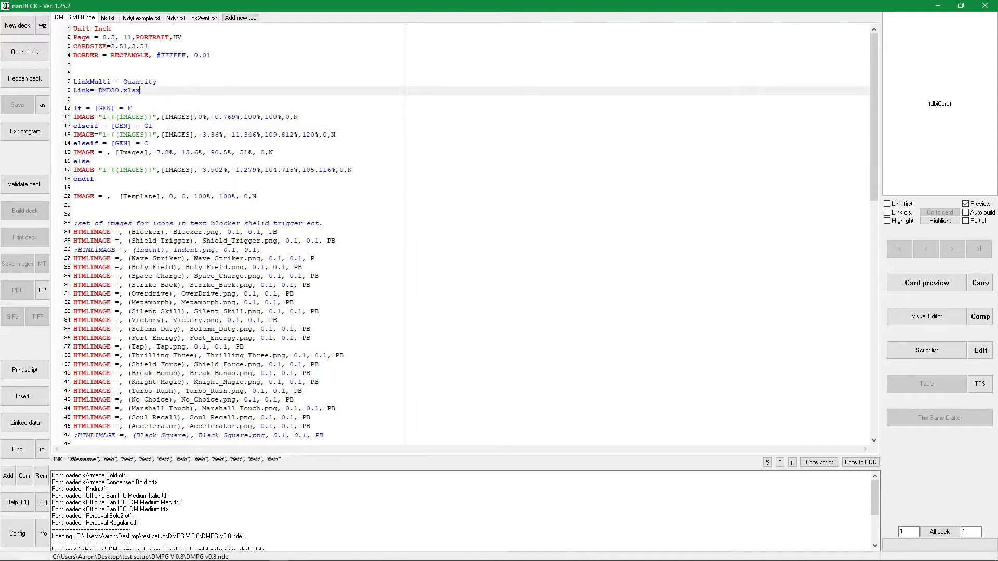
# Step: Build the deck's first card and inspect it from title to copyright line in the full-size card preview
pyautogui.click(946, 223)
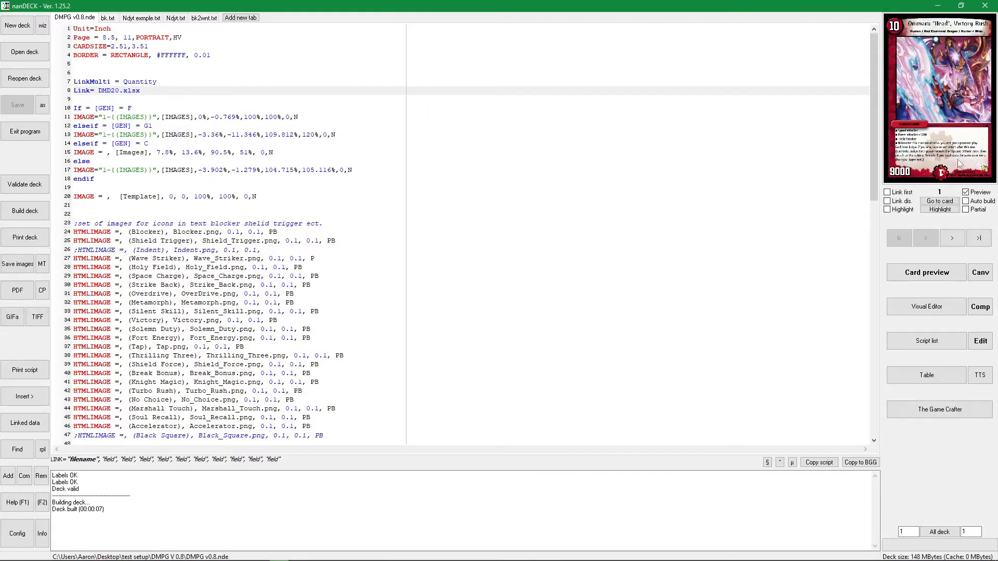
pyautogui.click(944, 275)
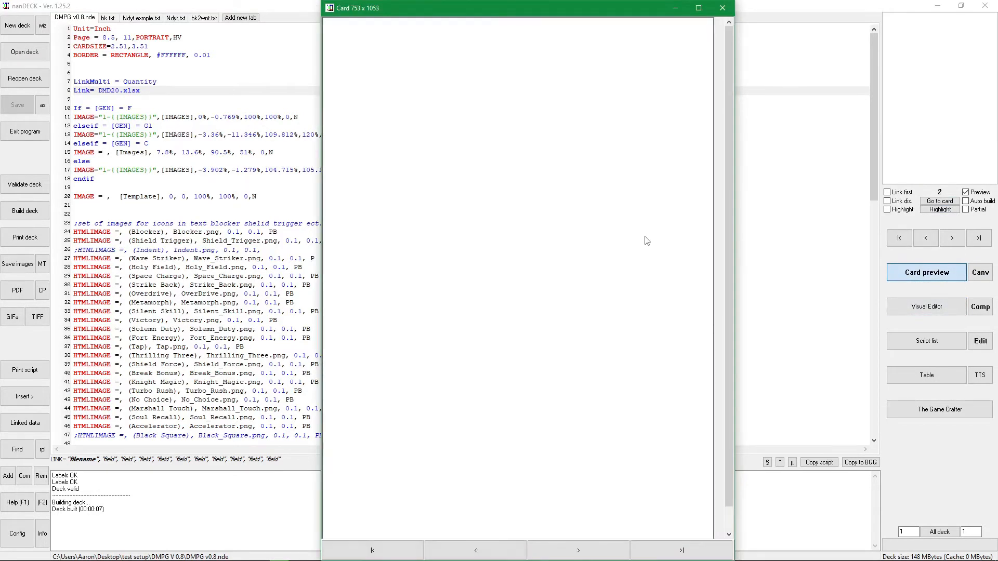
pyautogui.scroll(-2, 633, 339)
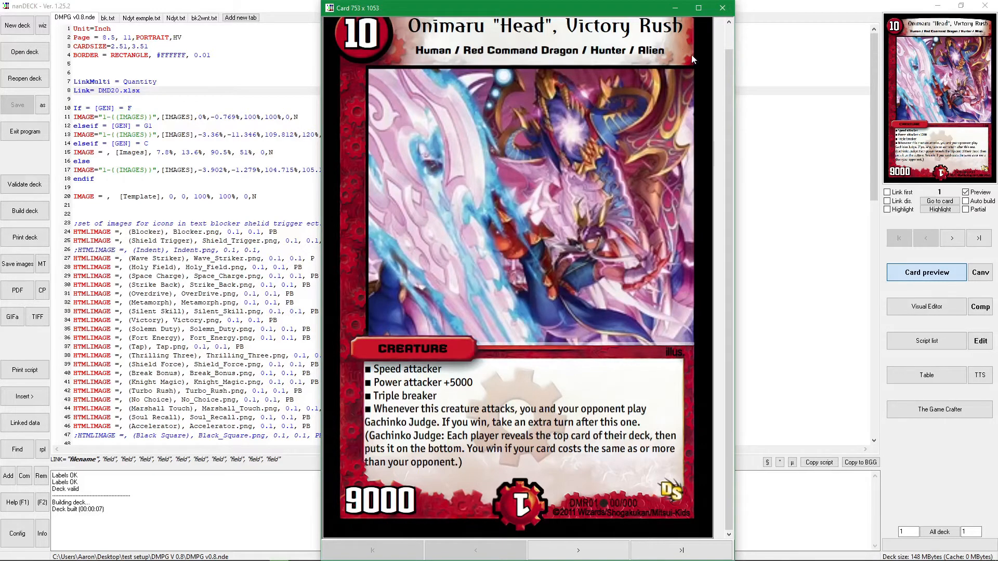
pyautogui.moveTo(729, 104); pyautogui.dragTo(741, 58)
pyautogui.scroll(1, 641, 391)
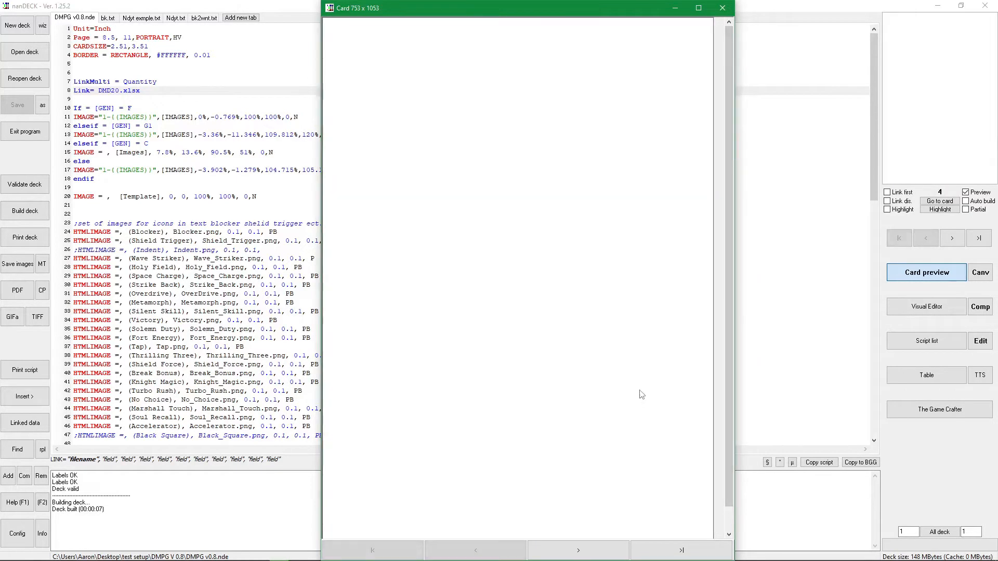
pyautogui.scroll(-1, 725, 241)
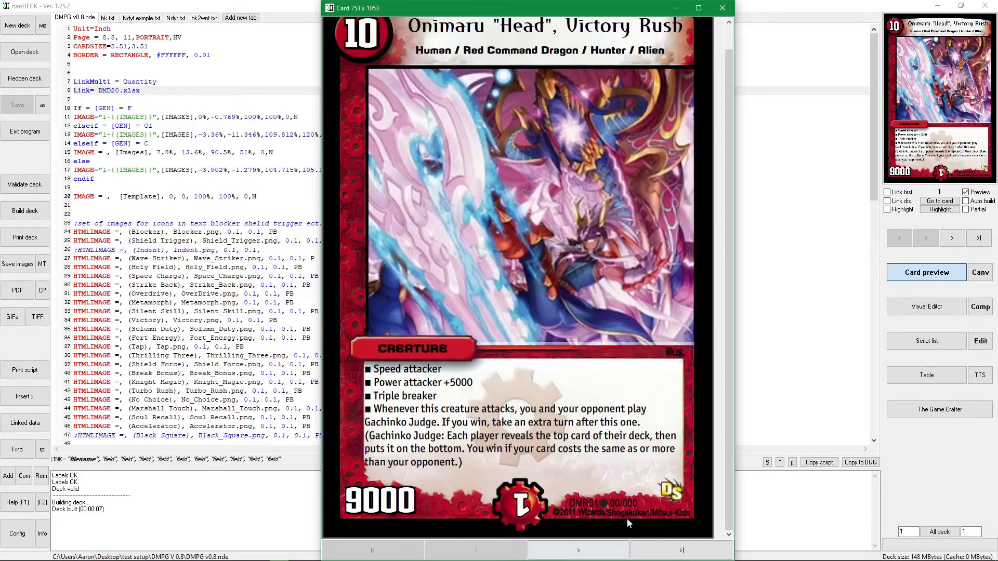
pyautogui.scroll(2, 728, 364)
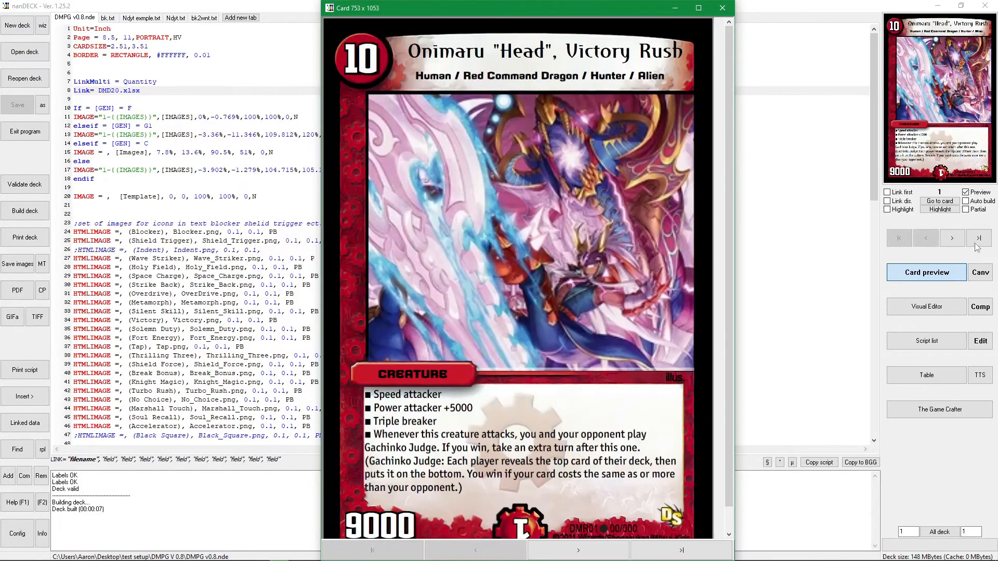
# Step: Advance to card 4 and build only that card
pyautogui.doubleClick(954, 238)
pyautogui.click(926, 238)
pyautogui.click(943, 211)
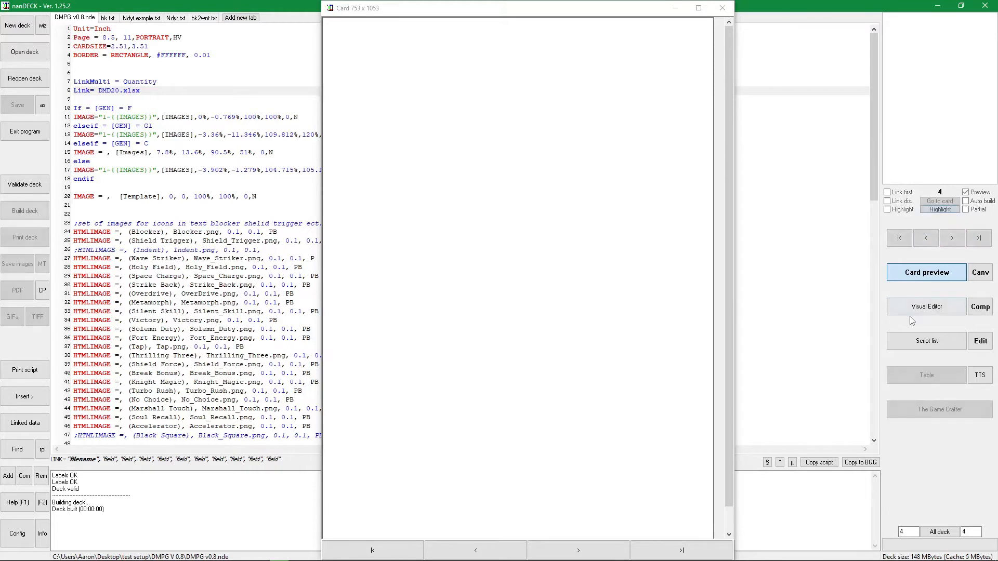
pyautogui.click(938, 210)
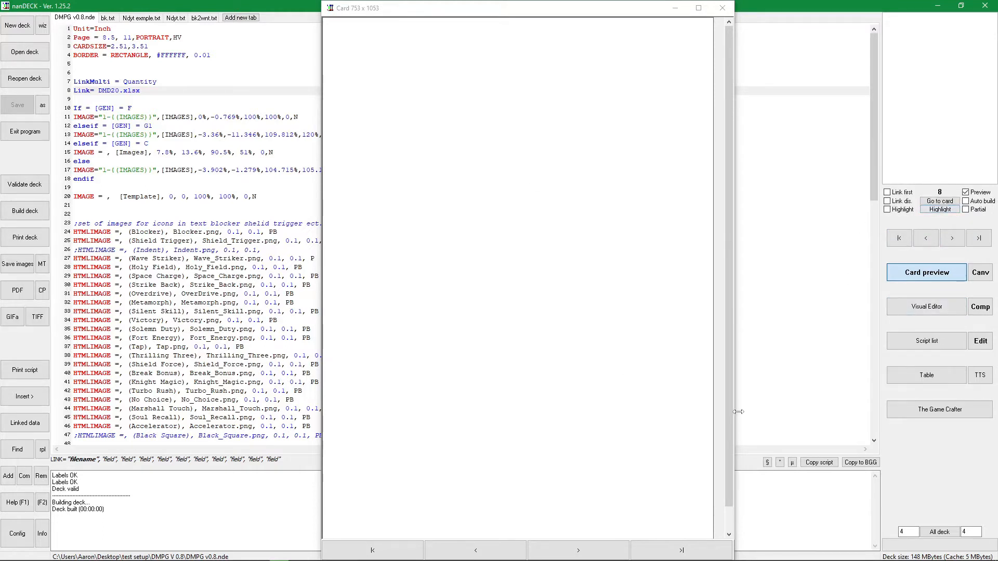
# Step: Page through the card preview back to the first card and forward to card 6 to check which cards are rendered
pyautogui.moveTo(728, 400); pyautogui.dragTo(718, 512)
pyautogui.doubleClick(482, 552)
pyautogui.tripleClick(483, 553)
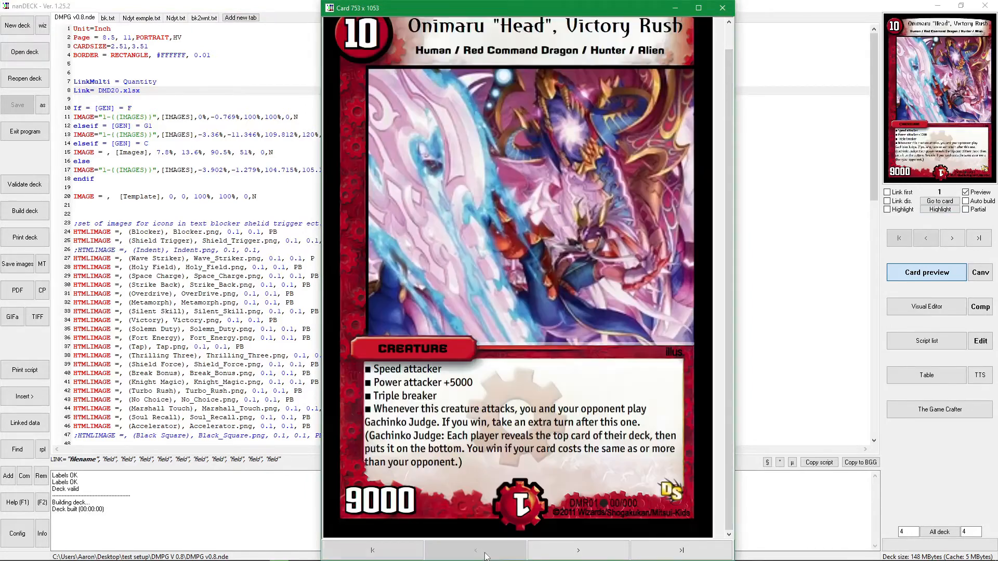
pyautogui.doubleClick(555, 553)
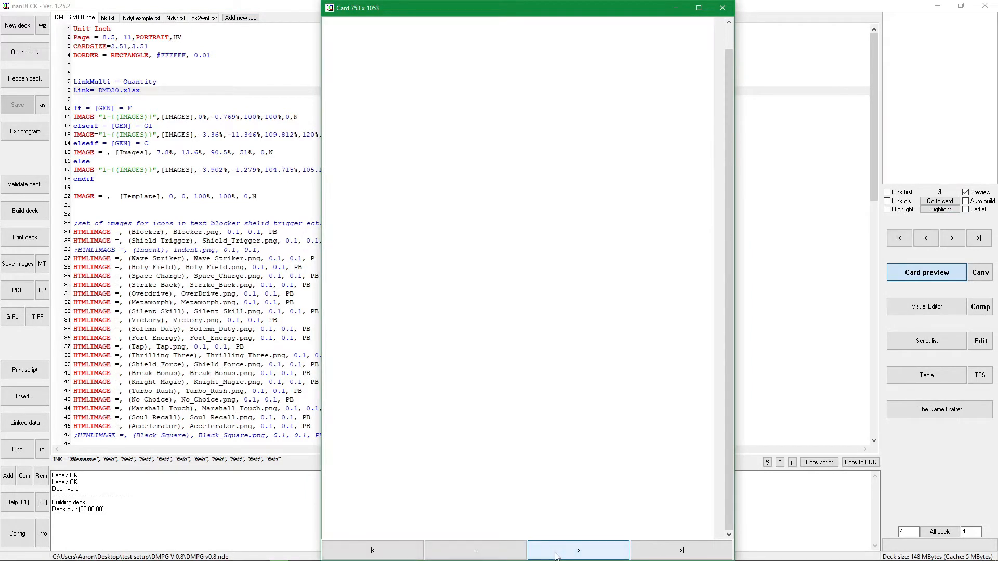
pyautogui.click(555, 556)
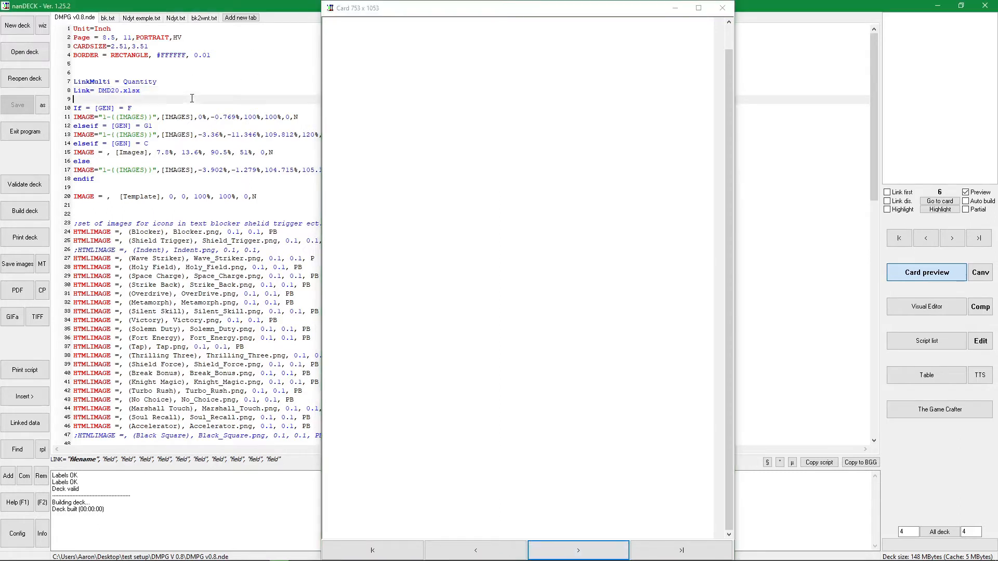
pyautogui.click(202, 135)
pyautogui.click(231, 204)
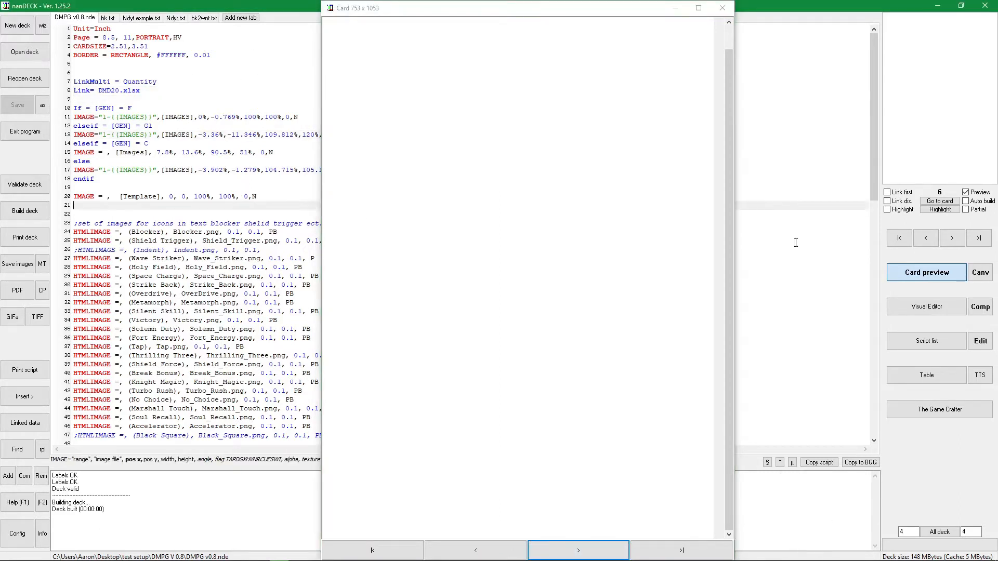
# Step: Validate the whole deck and build all of its cards
pyautogui.click(940, 210)
pyautogui.click(25, 185)
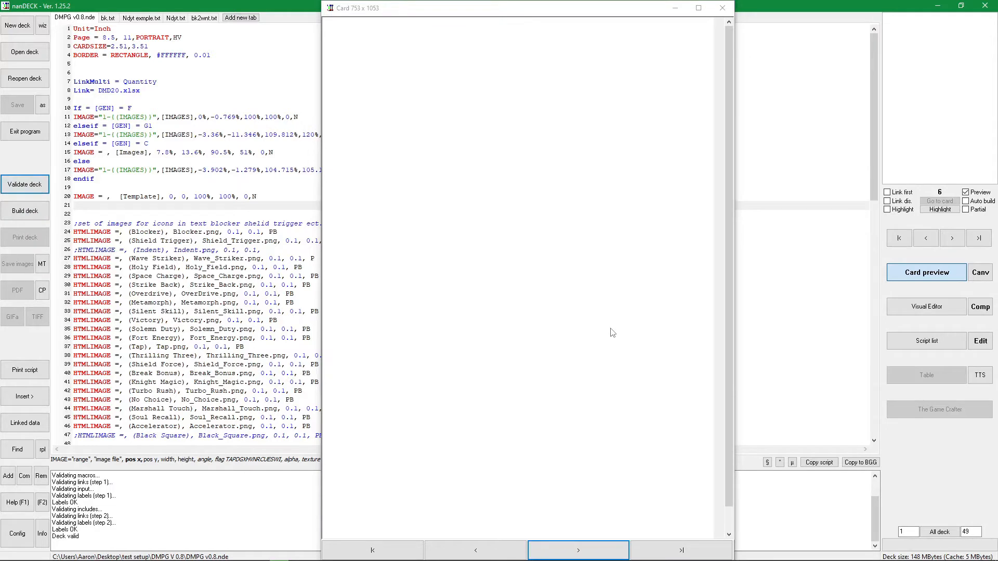
pyautogui.click(40, 209)
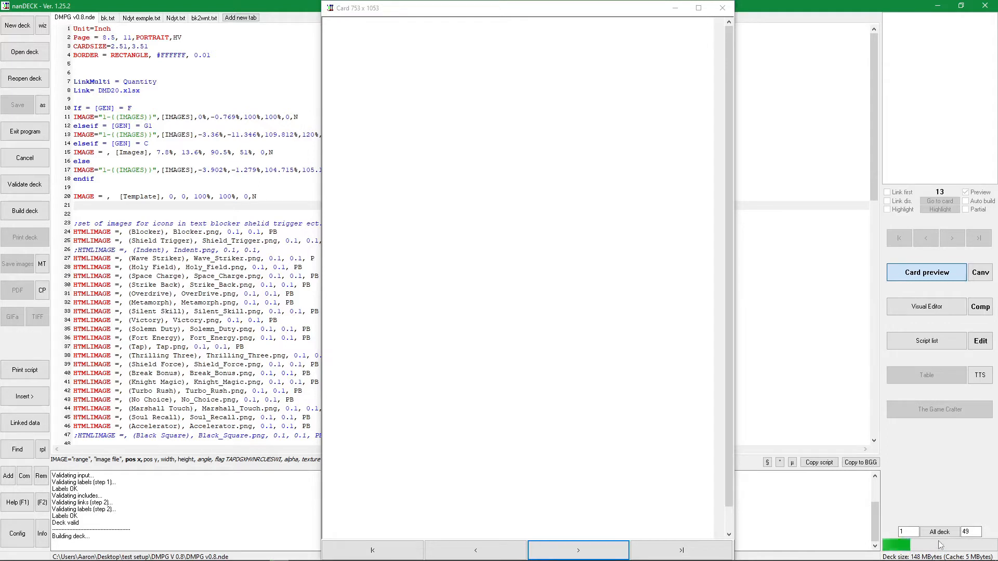
pyautogui.moveTo(936, 558)
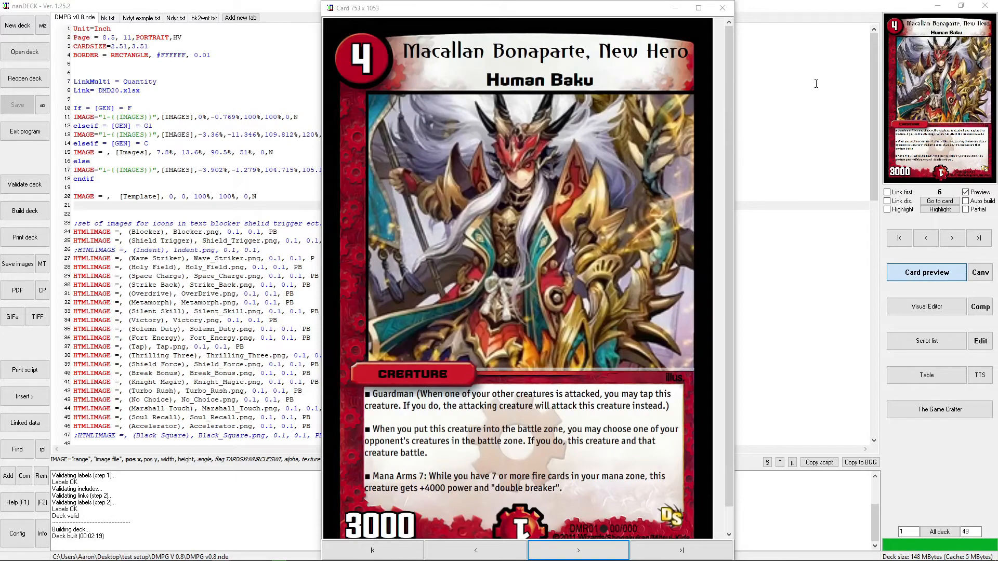
# Step: Review the built cards in the preview, going back to the first card and forward to card 9
pyautogui.click(627, 232)
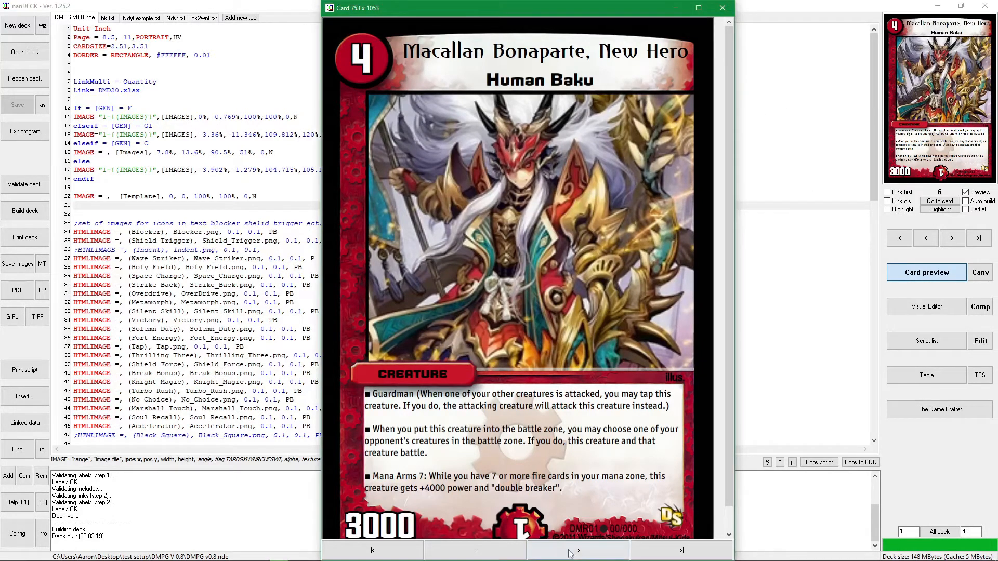
pyautogui.click(471, 557)
pyautogui.click(472, 557)
pyautogui.click(478, 557)
pyautogui.click(482, 557)
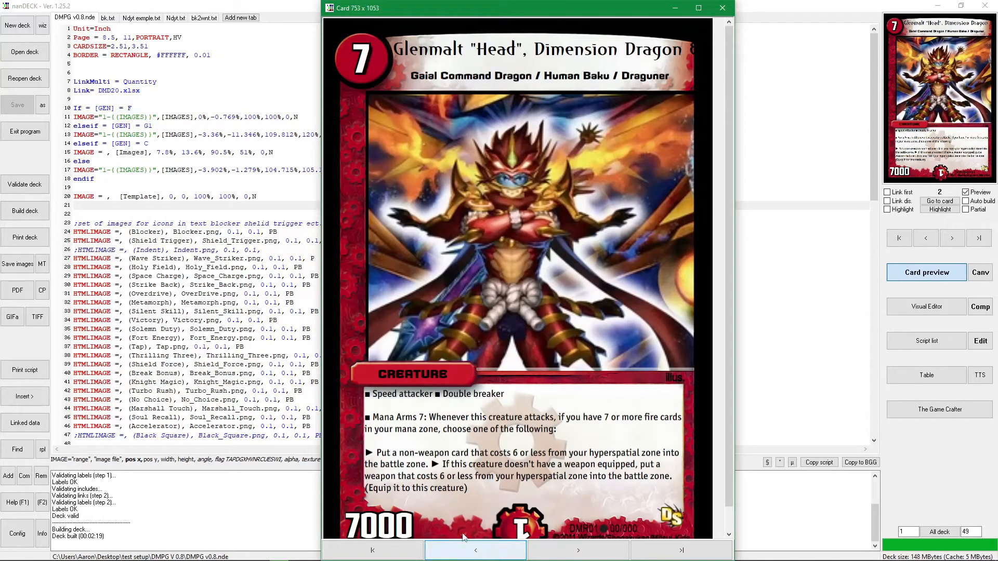
pyautogui.click(466, 547)
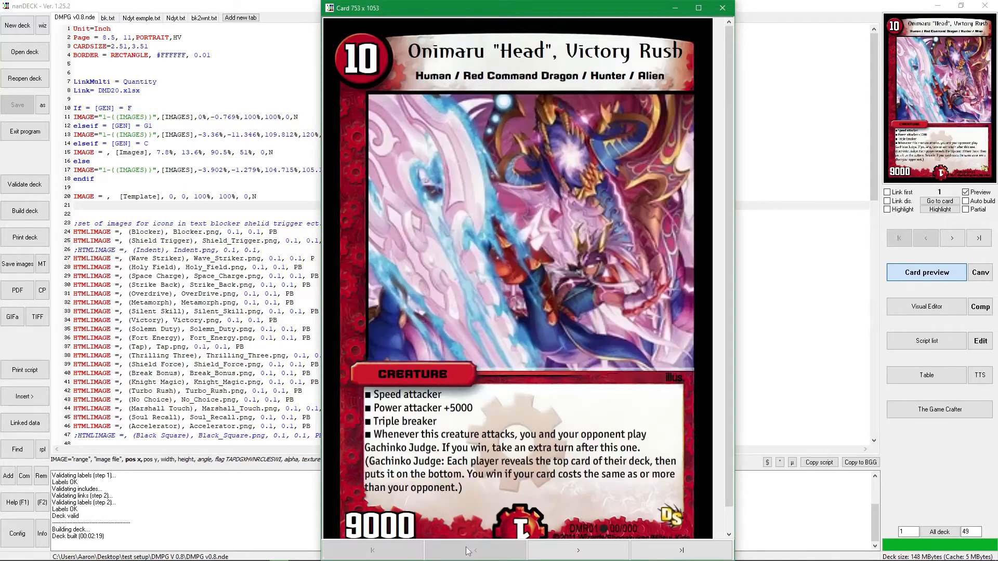
pyautogui.click(562, 551)
pyautogui.click(561, 552)
pyautogui.click(560, 554)
pyautogui.click(561, 557)
pyautogui.click(563, 557)
pyautogui.click(565, 554)
pyautogui.click(569, 553)
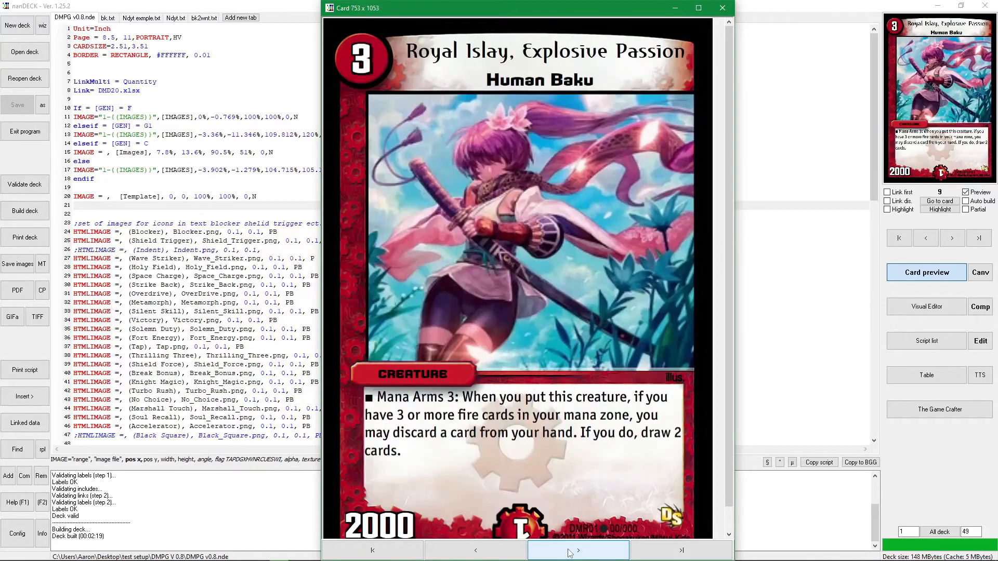
# Step: Page forward through the built cards in the card preview, checking them from card 10 to card 23
pyautogui.click(570, 553)
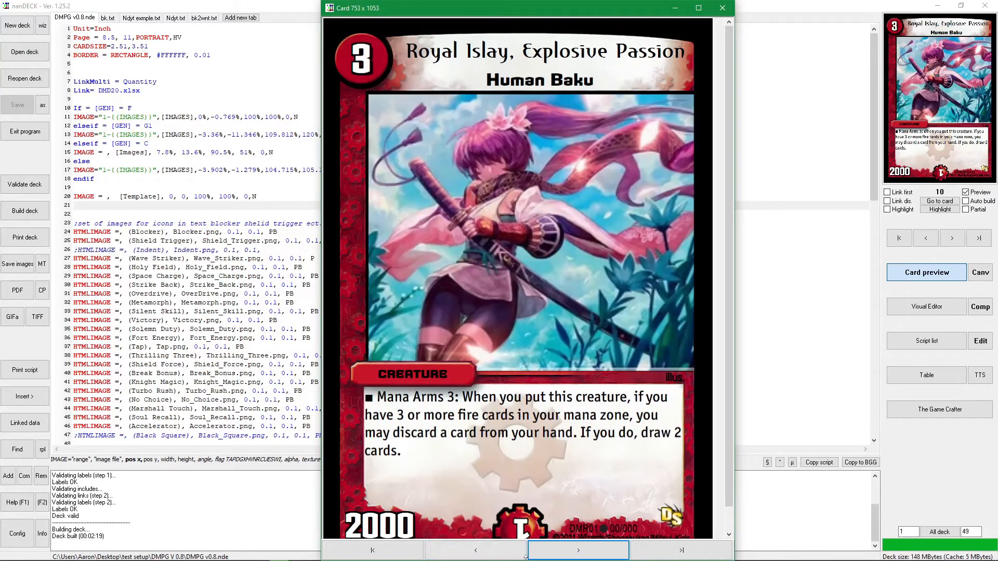
pyautogui.click(557, 555)
pyautogui.click(561, 550)
pyautogui.click(572, 550)
pyautogui.click(574, 550)
pyautogui.click(575, 549)
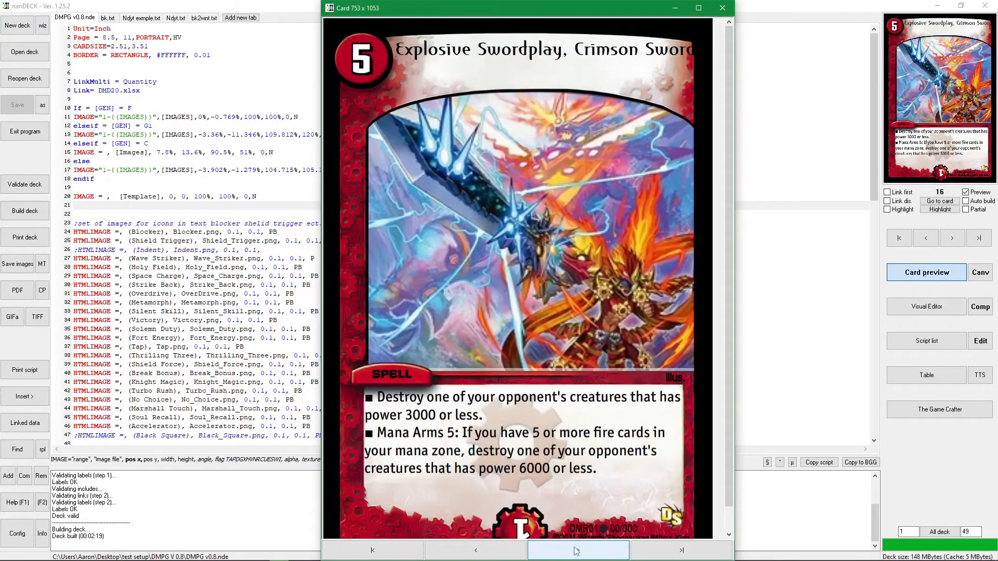
pyautogui.click(575, 551)
pyautogui.click(575, 551)
pyautogui.click(576, 552)
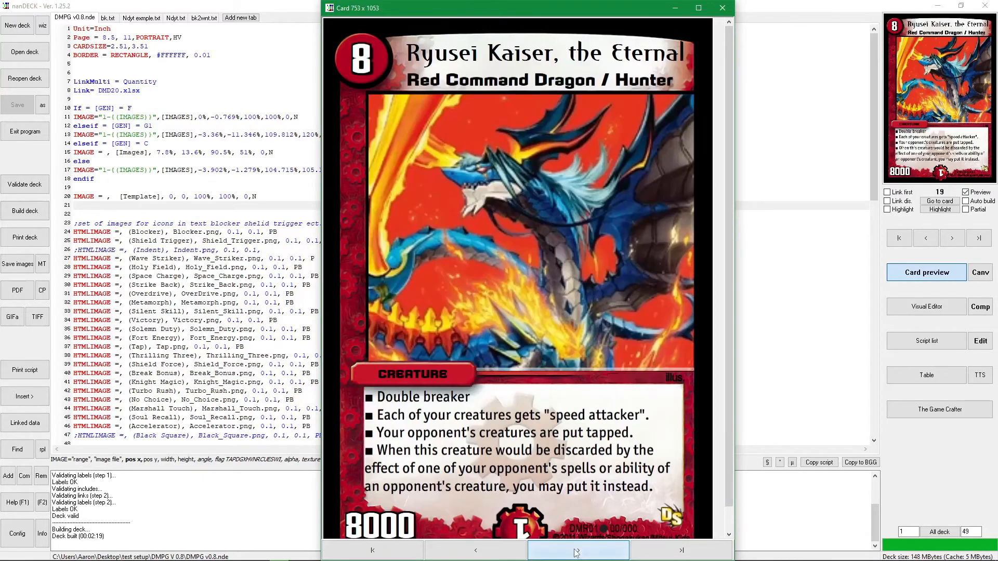
pyautogui.click(576, 552)
pyautogui.click(577, 554)
pyautogui.click(579, 556)
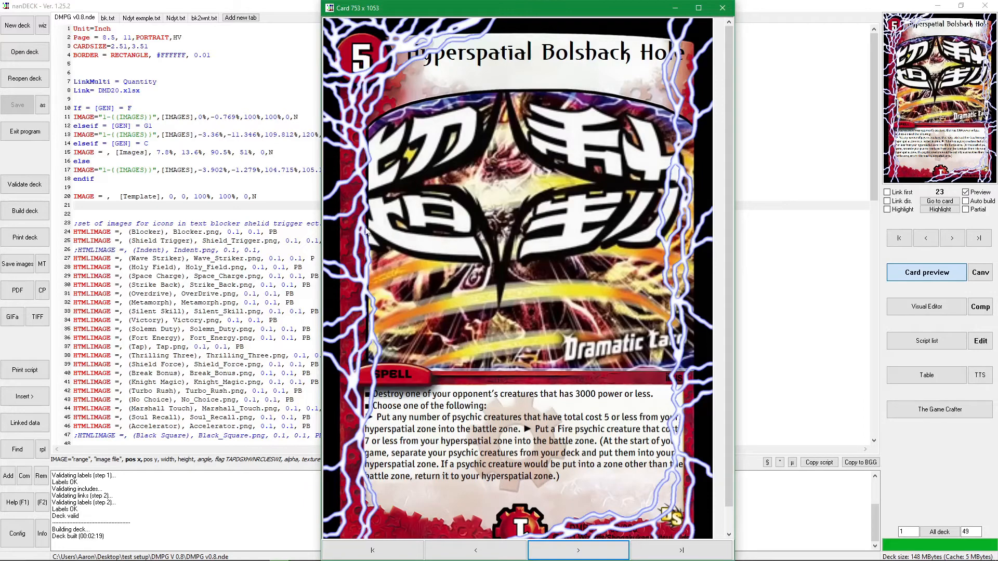
# Step: Go back one card in the preview and continue forward to card 28 to review the card layouts
pyautogui.click(482, 554)
pyautogui.click(559, 558)
pyautogui.click(608, 555)
pyautogui.click(608, 555)
pyautogui.click(609, 555)
pyautogui.click(592, 556)
pyautogui.click(592, 556)
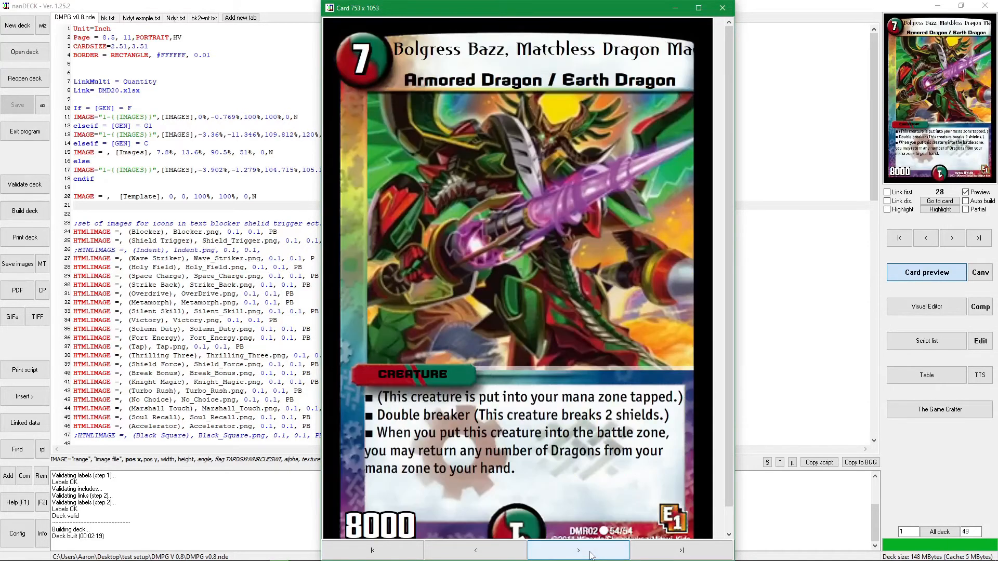
# Step: Review the two-civilization cards in the preview, continuing forward to card 43
pyautogui.click(590, 556)
pyautogui.click(590, 555)
pyautogui.click(589, 554)
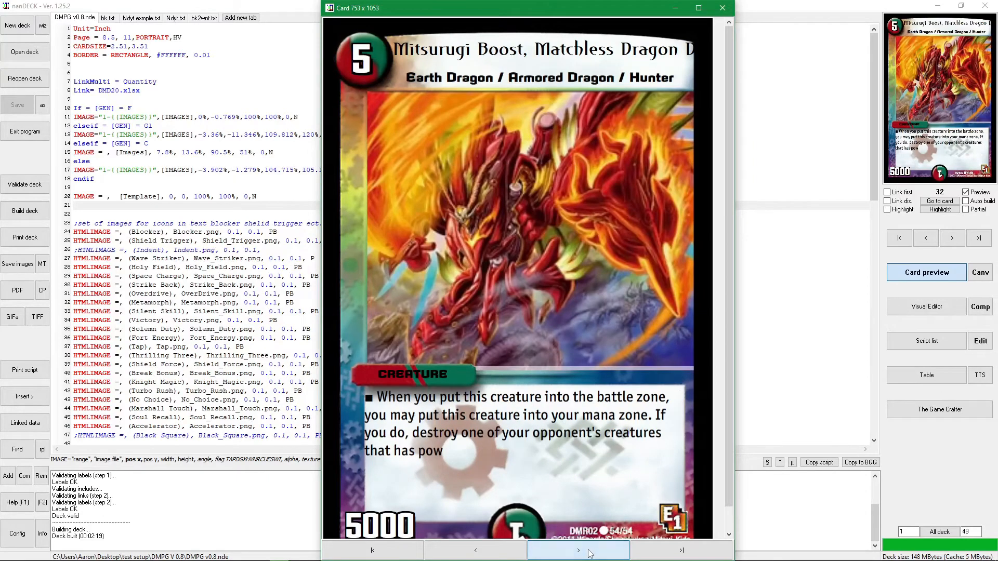
pyautogui.click(589, 554)
pyautogui.click(590, 554)
pyautogui.click(590, 554)
pyautogui.click(589, 554)
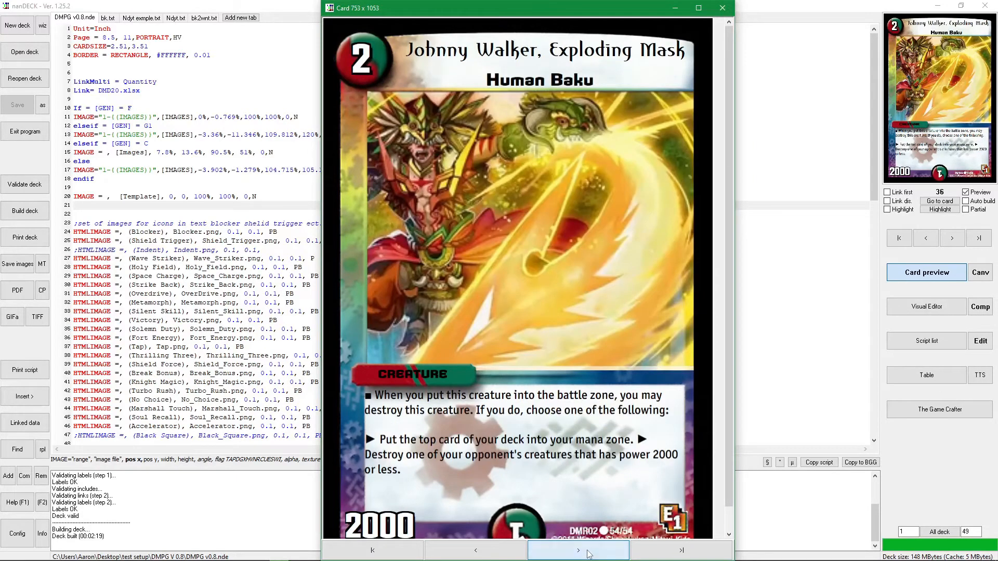
pyautogui.click(591, 550)
pyautogui.click(594, 549)
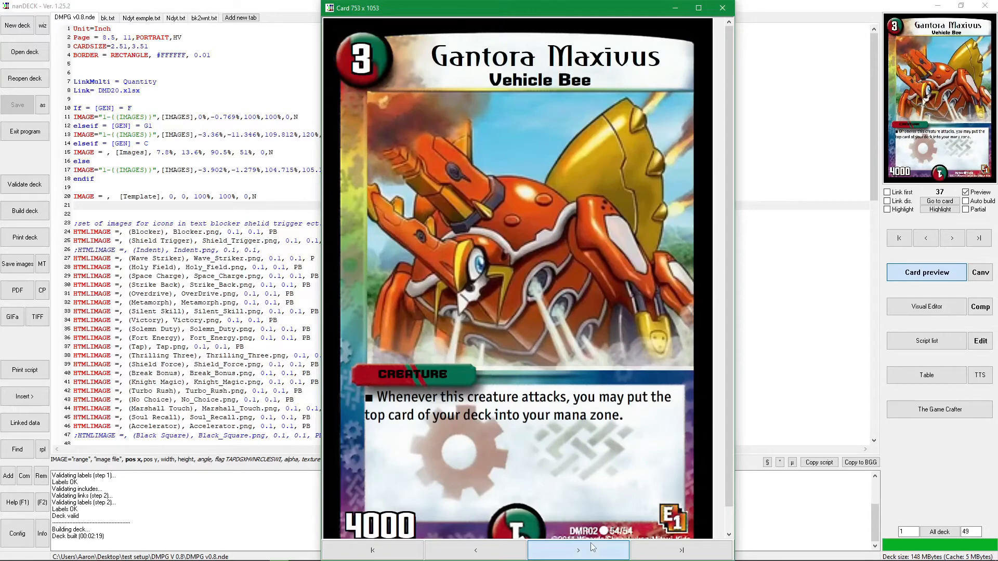
pyautogui.click(594, 550)
pyautogui.click(591, 552)
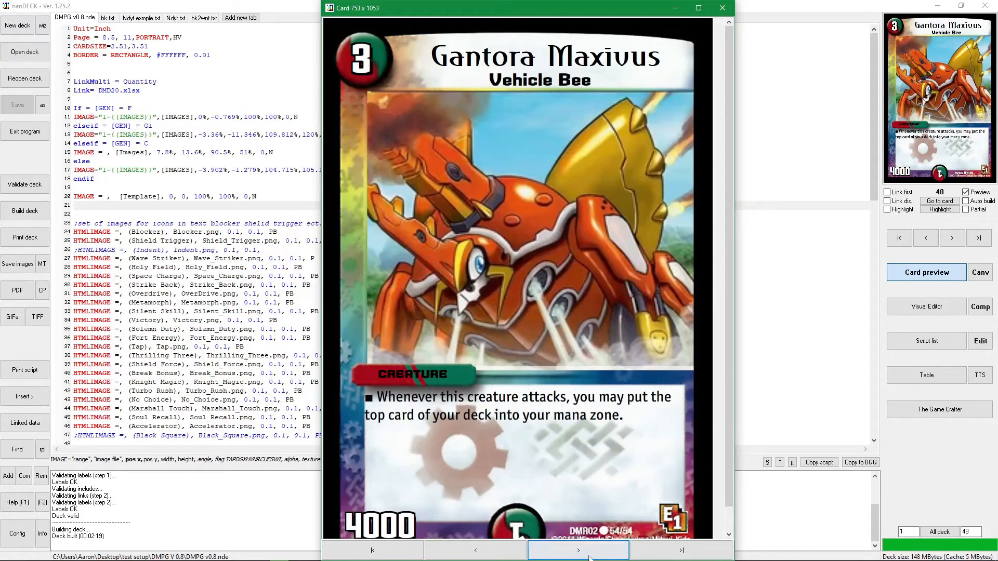
pyautogui.click(592, 552)
pyautogui.click(592, 551)
pyautogui.click(593, 551)
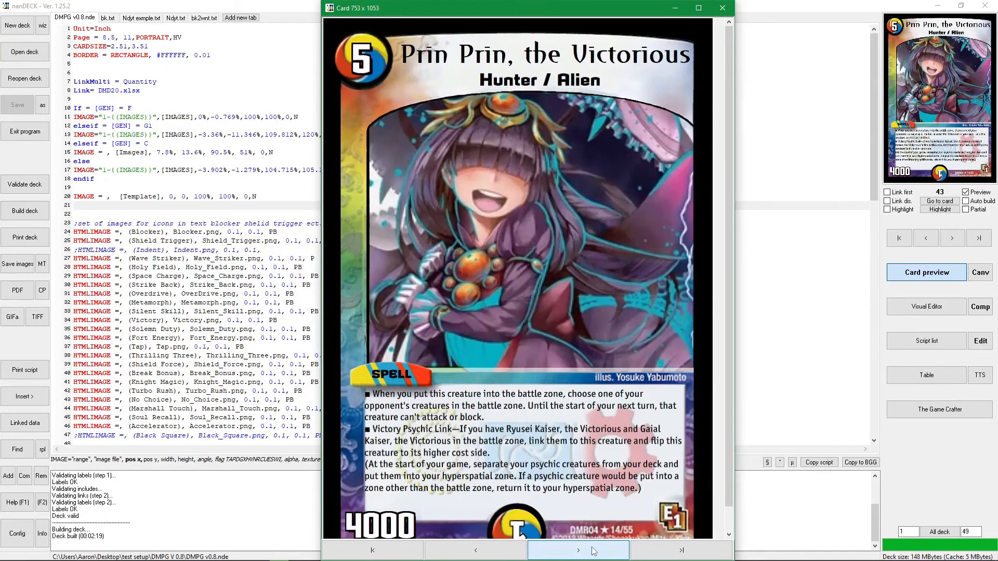
# Step: Look back at cards 42 and 41, the Gaial Kaiser and Ryusei Kaiser cards, and return to card 43
pyautogui.click(499, 554)
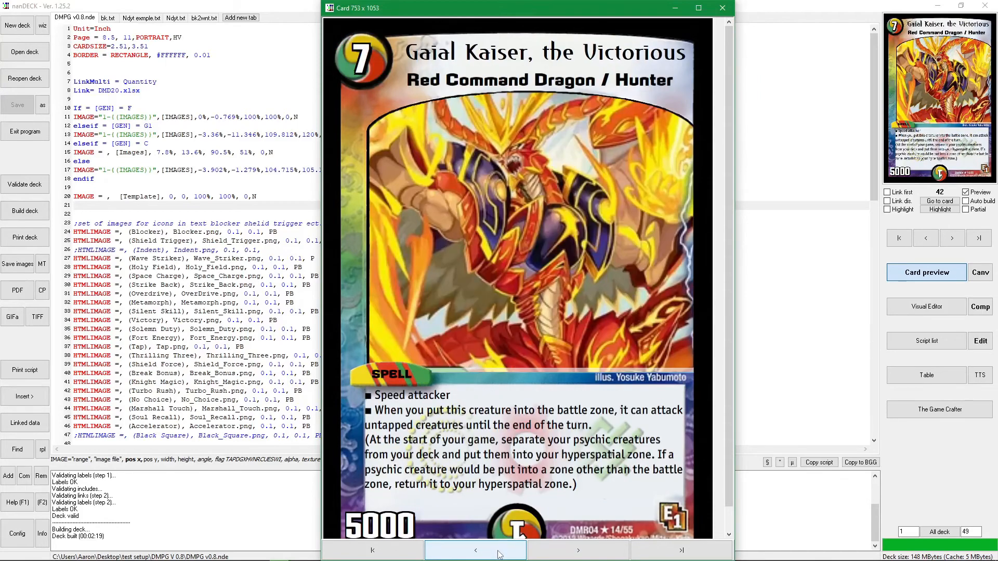
pyautogui.click(499, 554)
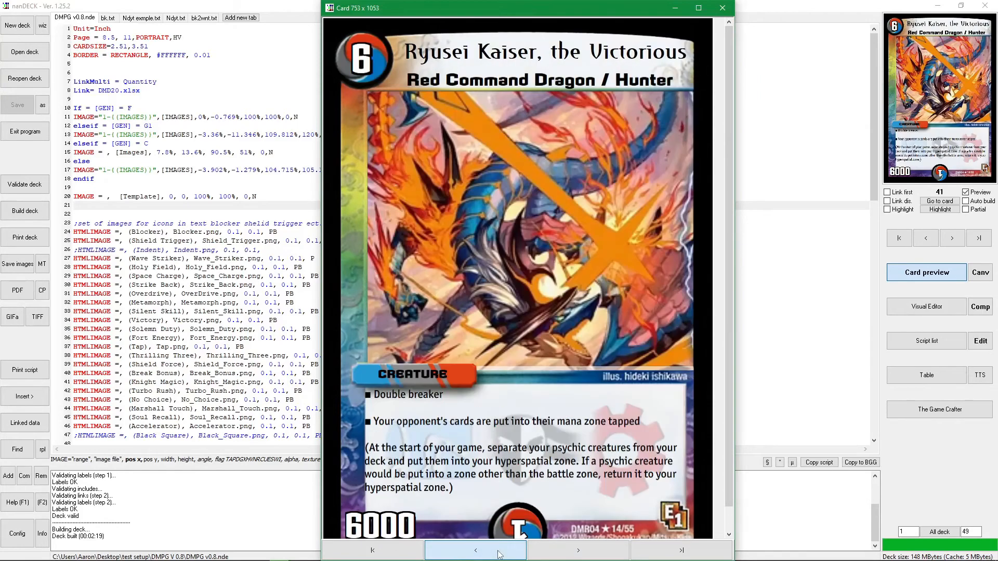
pyautogui.click(532, 555)
pyautogui.click(531, 555)
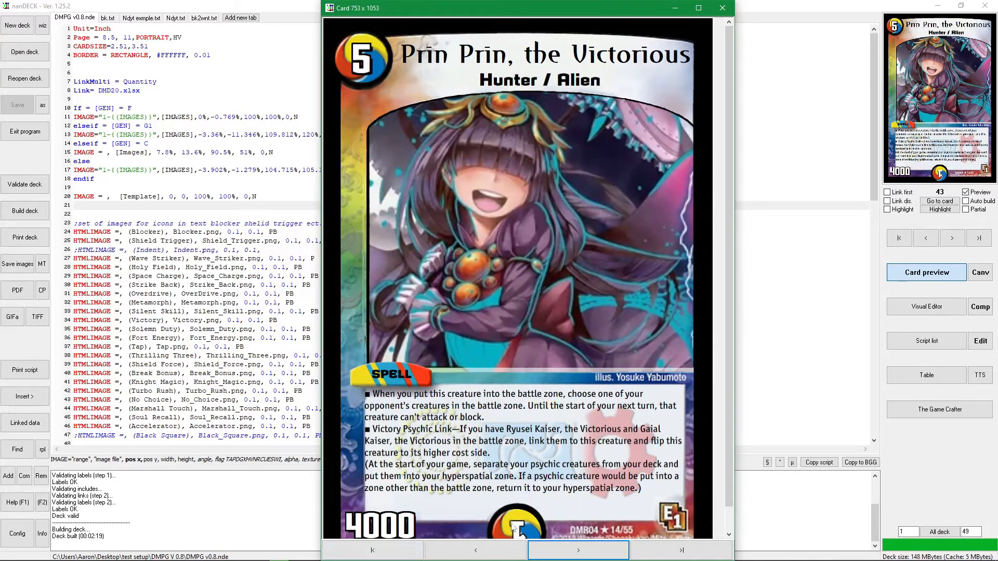
# Step: Examine the psychic creature and dragheart cards in the preview, from card 44 through card 49
pyautogui.click(568, 549)
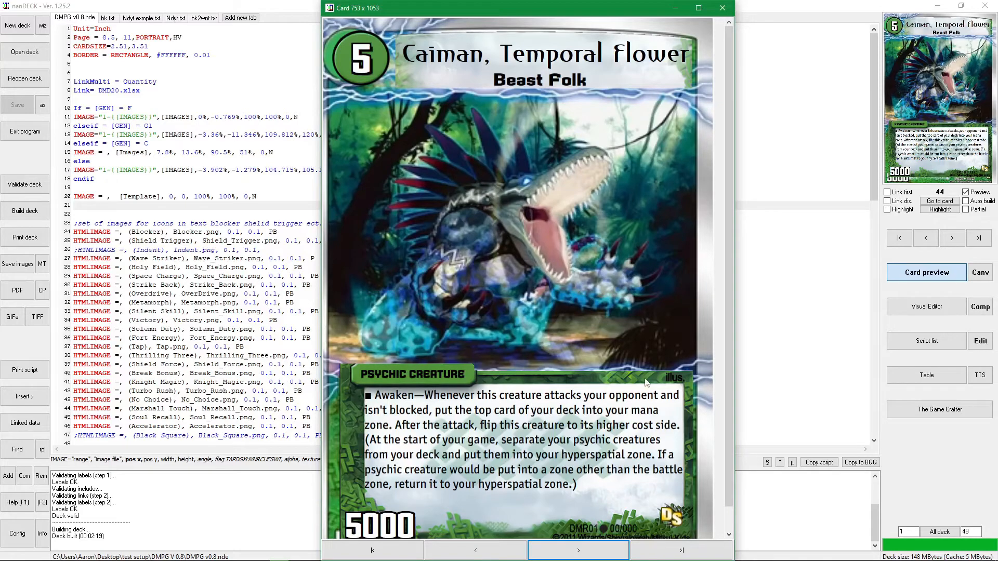
pyautogui.click(567, 556)
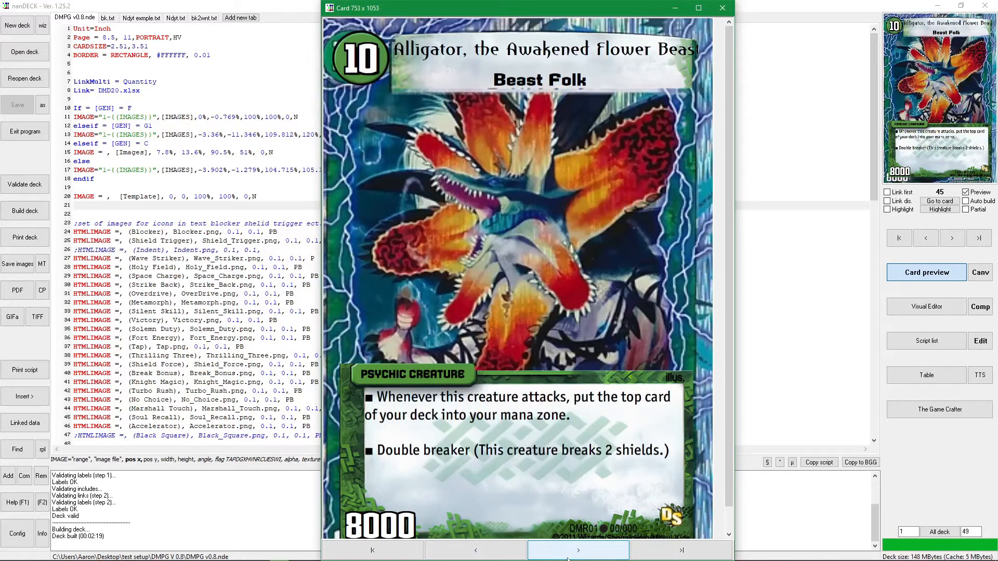
pyautogui.click(564, 555)
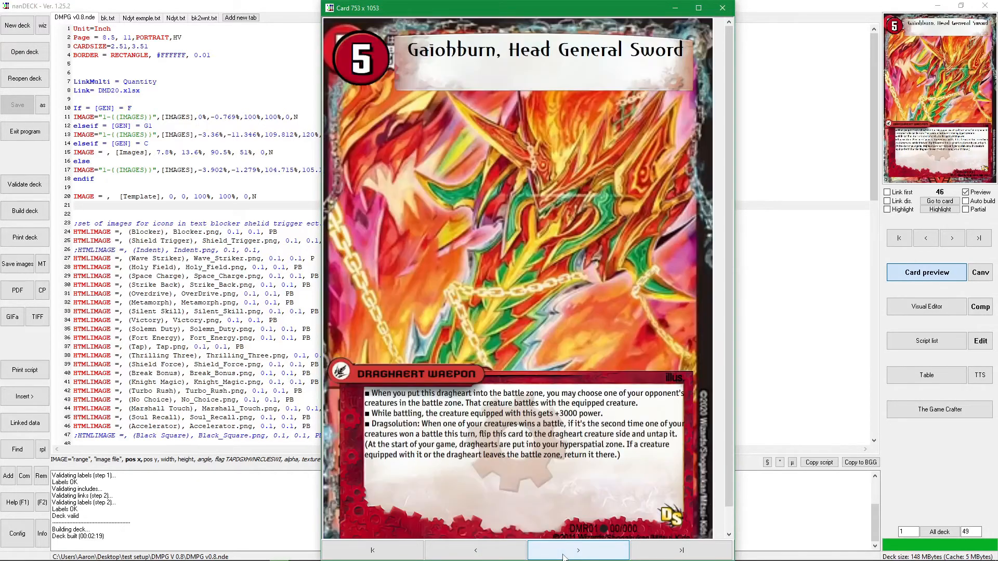
pyautogui.click(564, 556)
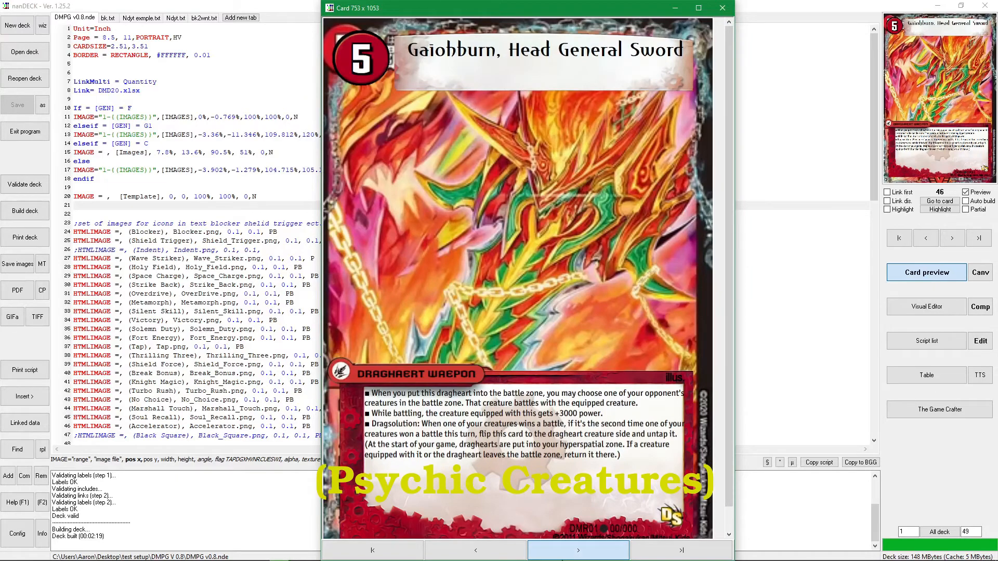
pyautogui.click(502, 552)
pyautogui.click(545, 549)
pyautogui.click(544, 549)
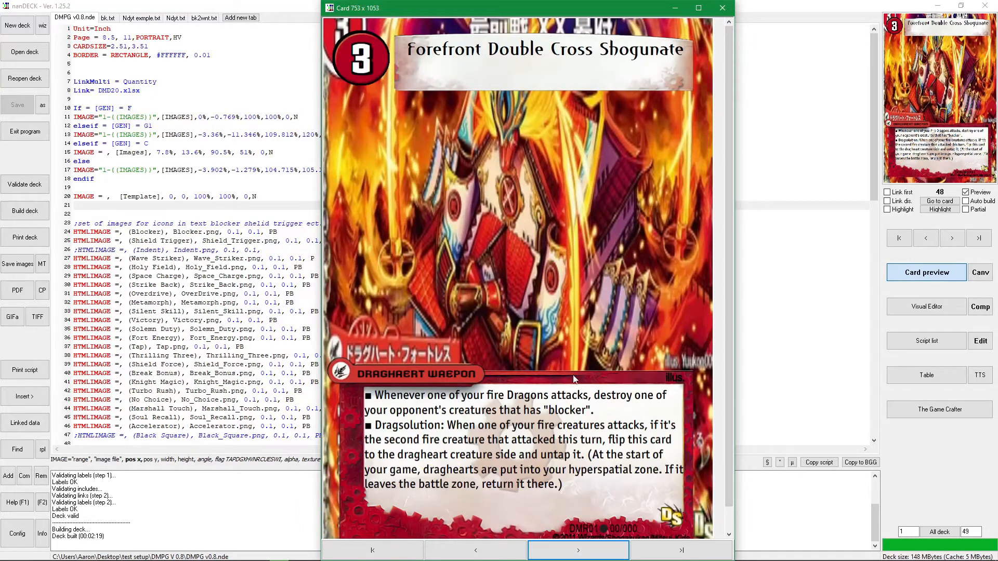
pyautogui.click(576, 552)
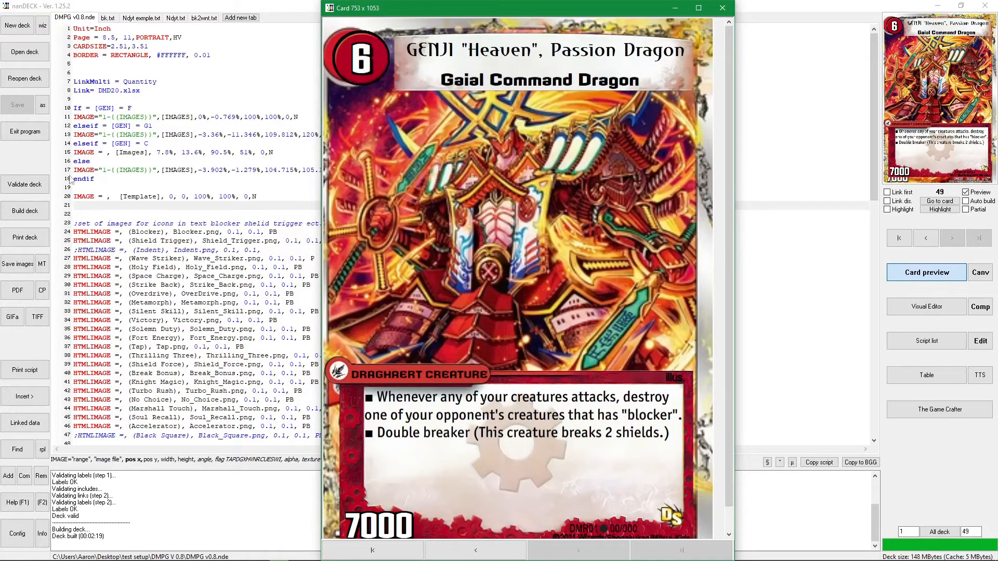
# Step: Open the print preview of the deck and load its second page, dismissing the error dialogs
pyautogui.click(46, 216)
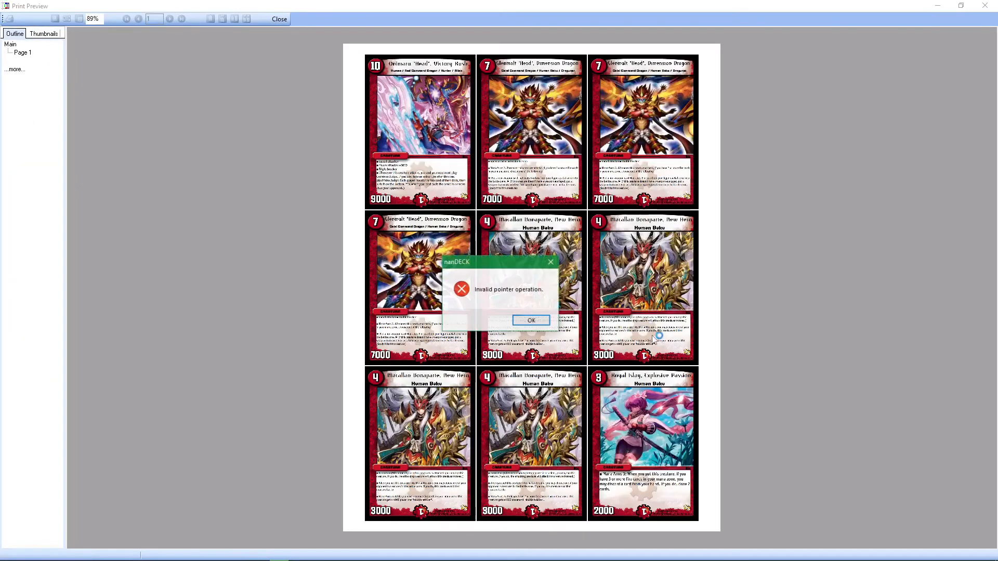
pyautogui.click(534, 319)
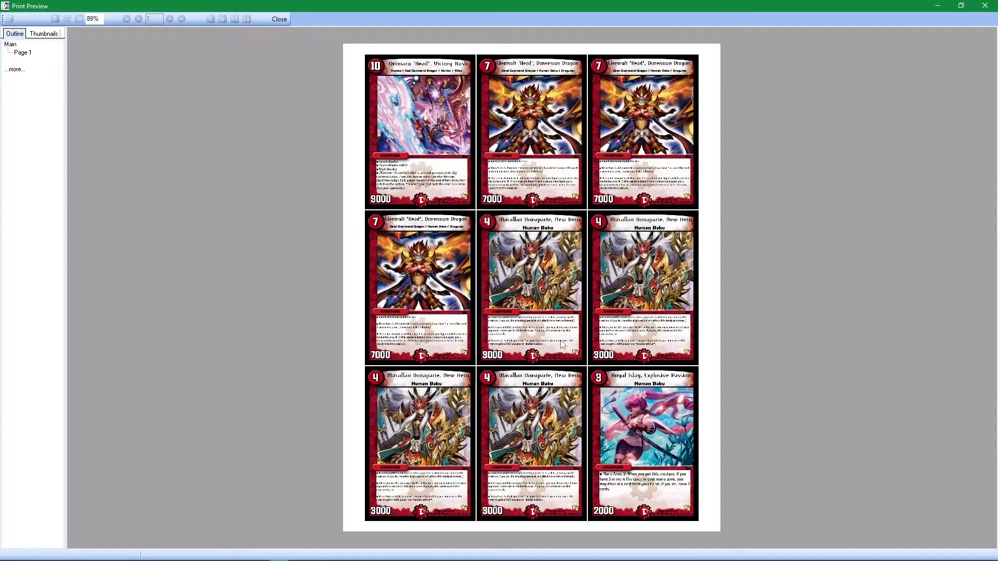
pyautogui.click(19, 55)
pyautogui.click(16, 70)
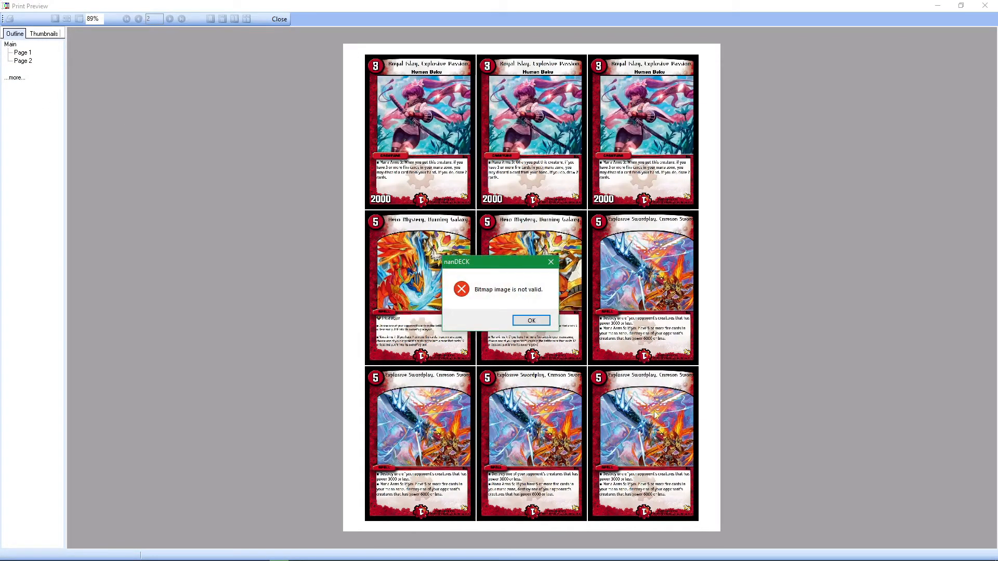
pyautogui.click(532, 320)
pyautogui.click(16, 79)
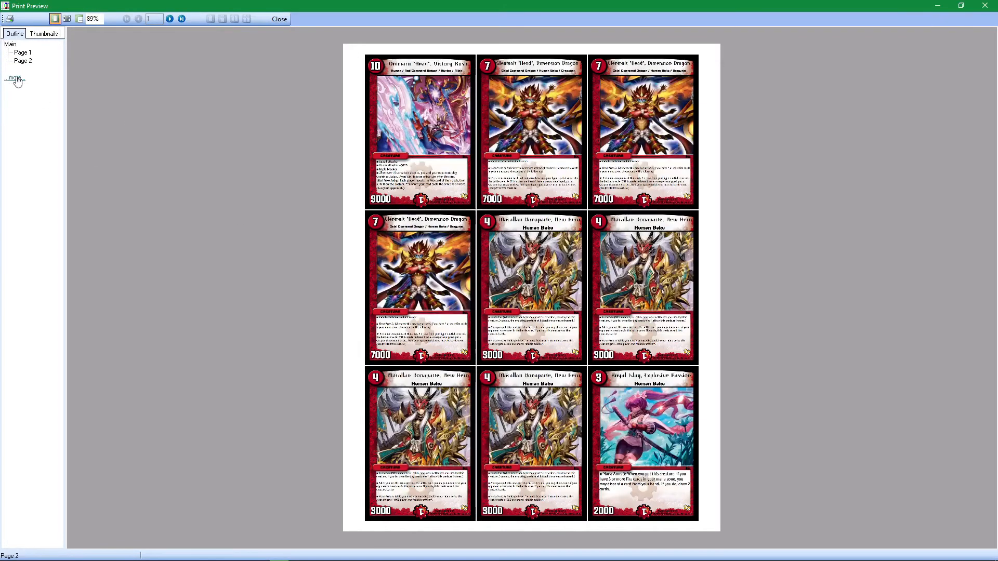
pyautogui.click(533, 320)
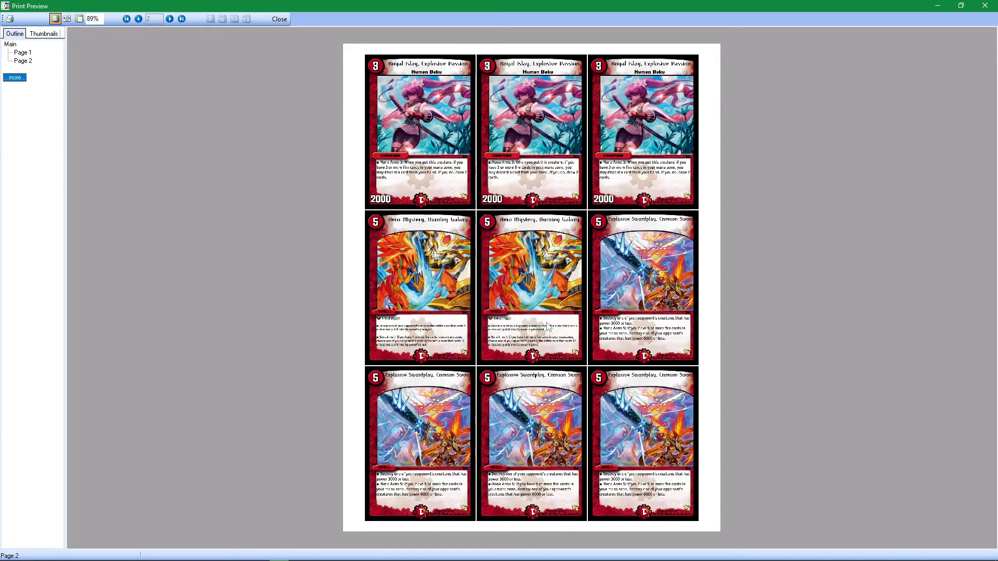
# Step: Try to load further pages and check the thumbnails in the print preview, and close both the print preview and the card preview
pyautogui.click(16, 79)
pyautogui.click(46, 33)
pyautogui.click(8, 34)
pyautogui.click(11, 78)
pyautogui.click(985, 5)
pyautogui.click(722, 8)
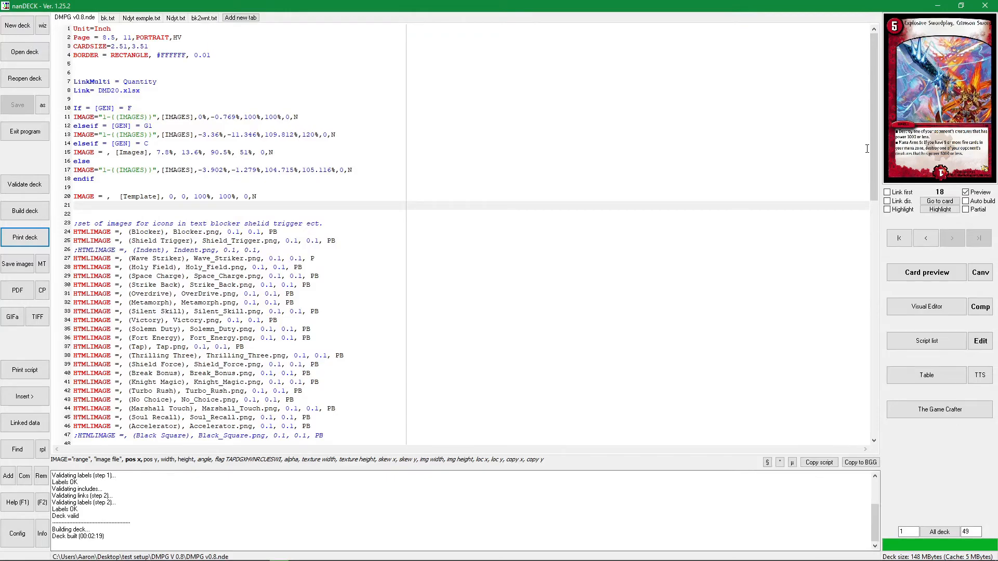
# Step: Minimize nanDECK and open the dm29 deck PDF from the test setup folder in File Explorer
pyautogui.click(932, 5)
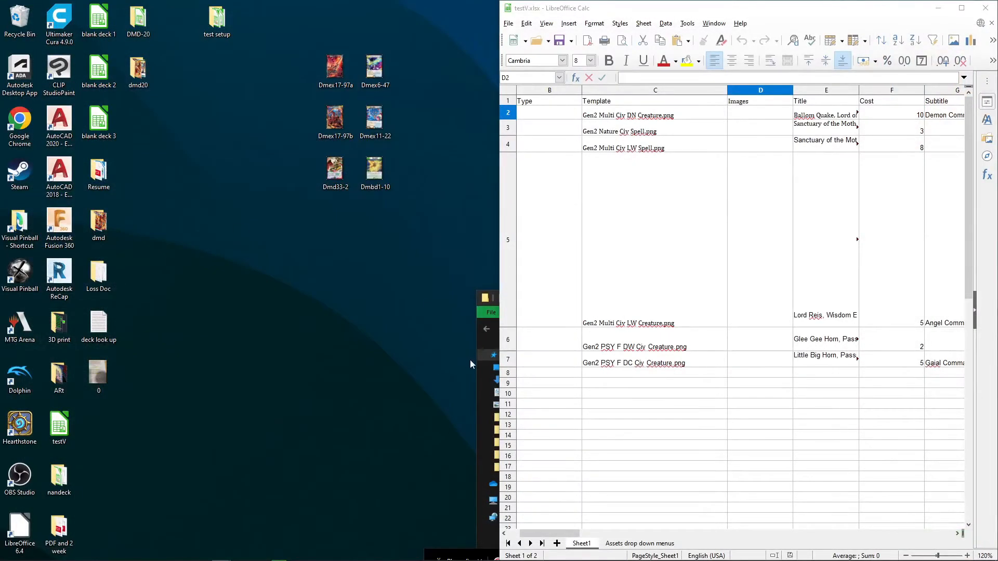
pyautogui.click(478, 372)
pyautogui.moveTo(536, 227); pyautogui.dragTo(424, 182)
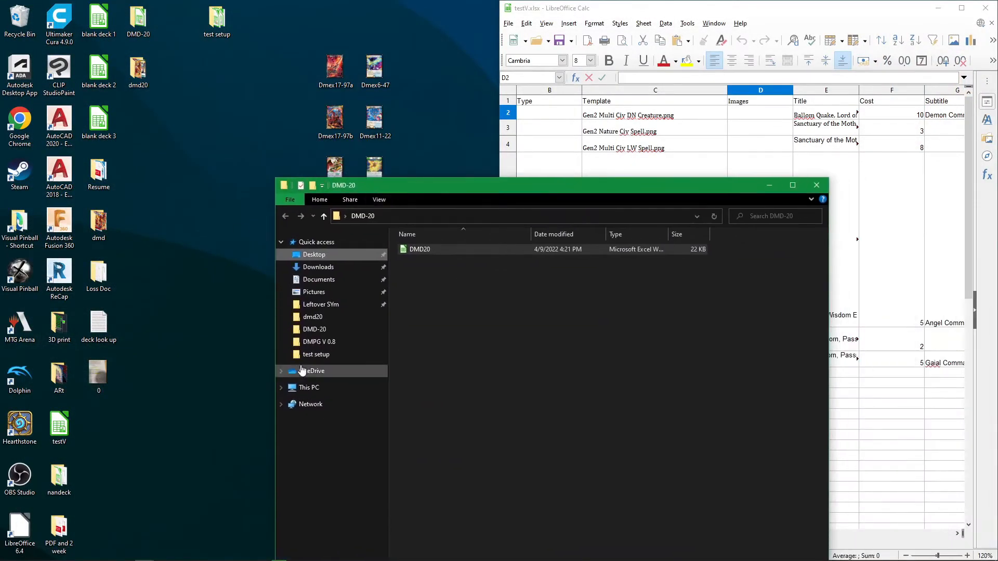
pyautogui.click(318, 342)
pyautogui.scroll(-3, 411, 447)
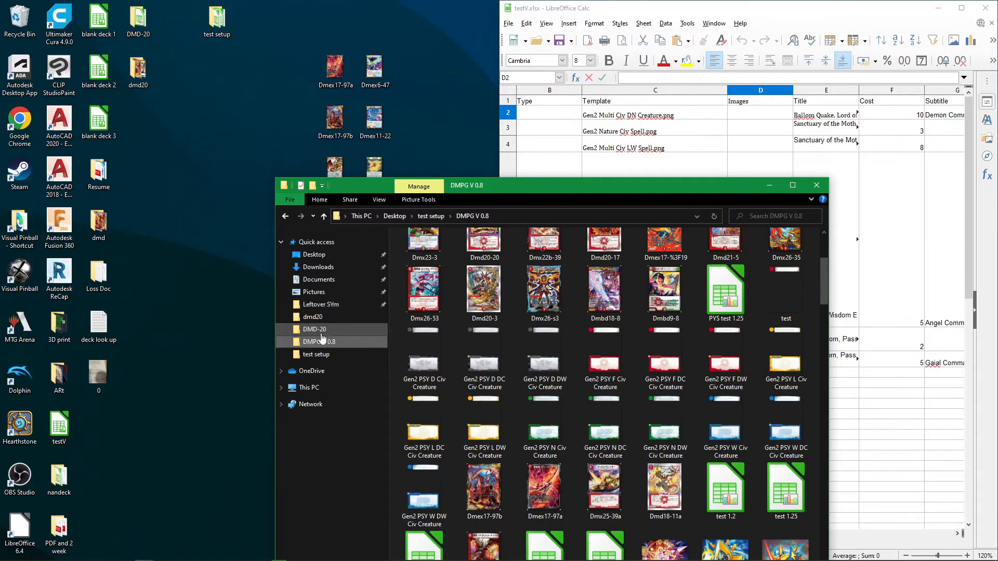
pyautogui.click(431, 216)
pyautogui.doubleClick(437, 370)
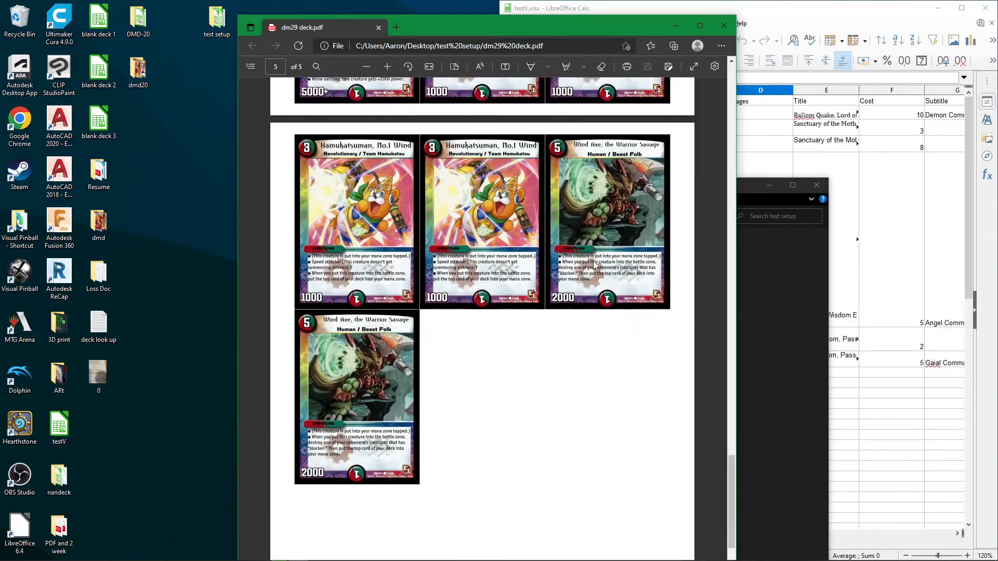
# Step: Look through the dm29 deck PDF from its last page up to the first, and close it
pyautogui.scroll(20, 595, 264)
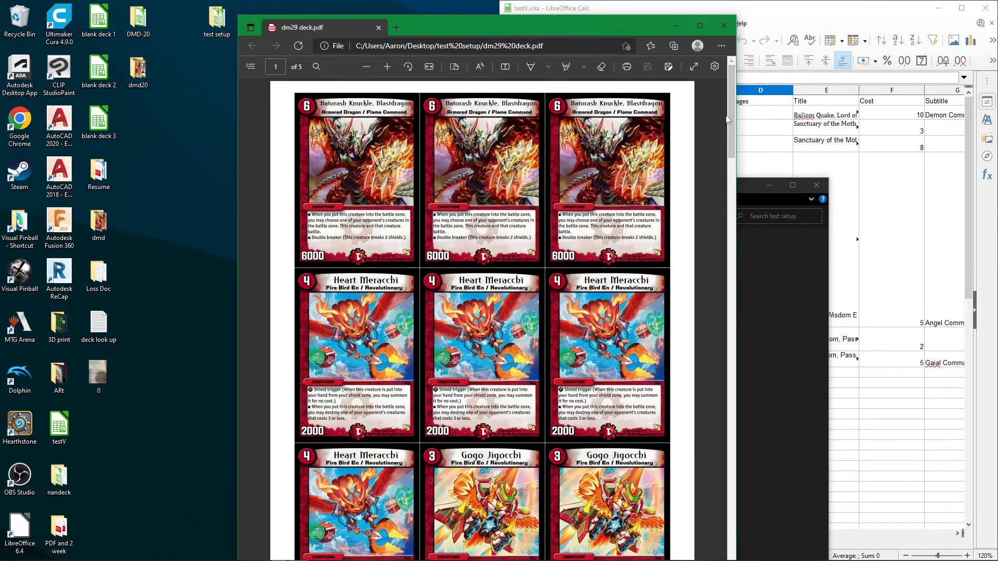
pyautogui.moveTo(732, 129); pyautogui.dragTo(719, 21)
pyautogui.click(724, 26)
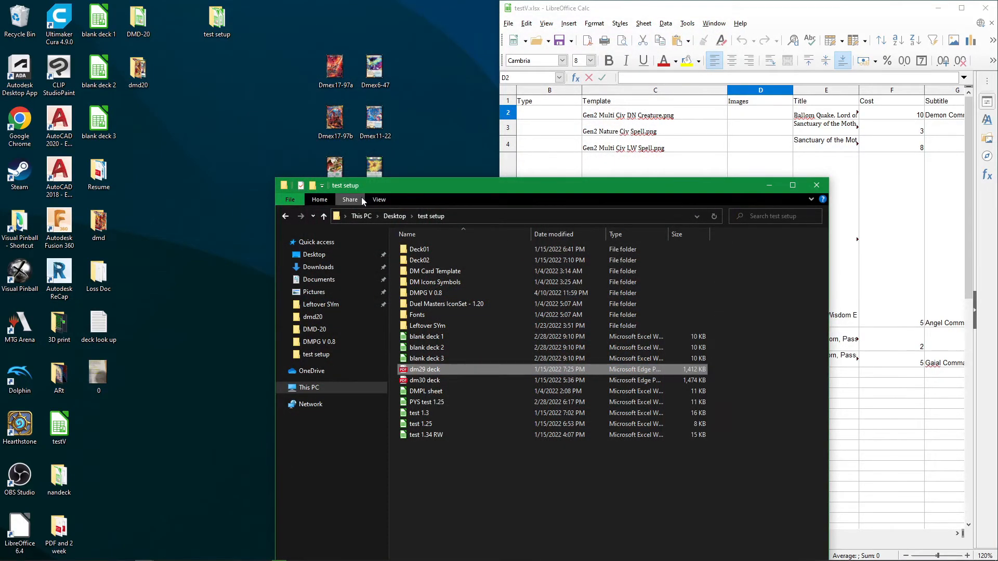
# Step: Switch back to nanDECK and set the script's Link line to testV.xlsx
pyautogui.hotkey('alt', 'Tab')
pyautogui.hotkey('alt', 'Tab')
pyautogui.hotkey('alt', 'Tab')
pyautogui.hotkey('alt', 'Tab')
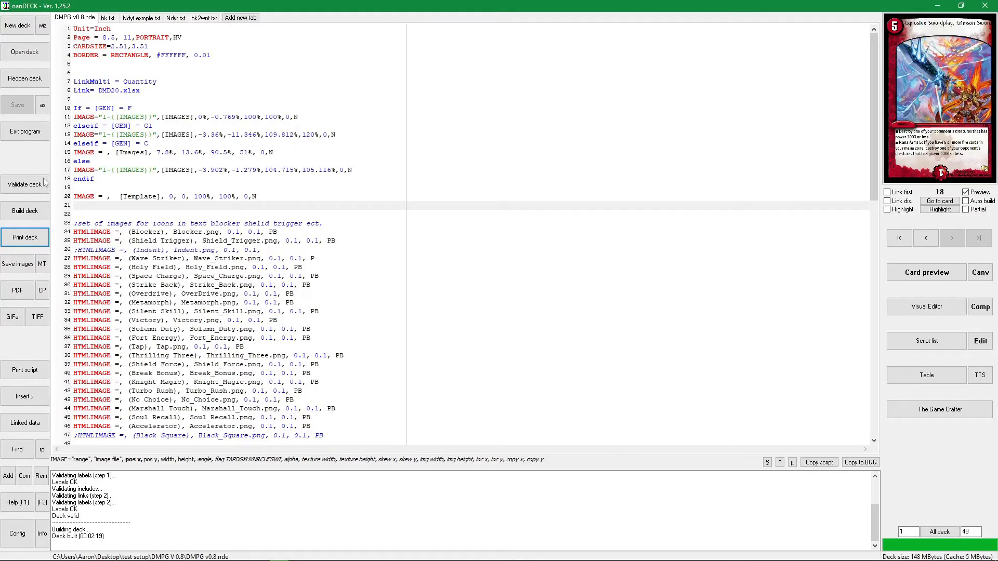
pyautogui.click(120, 71)
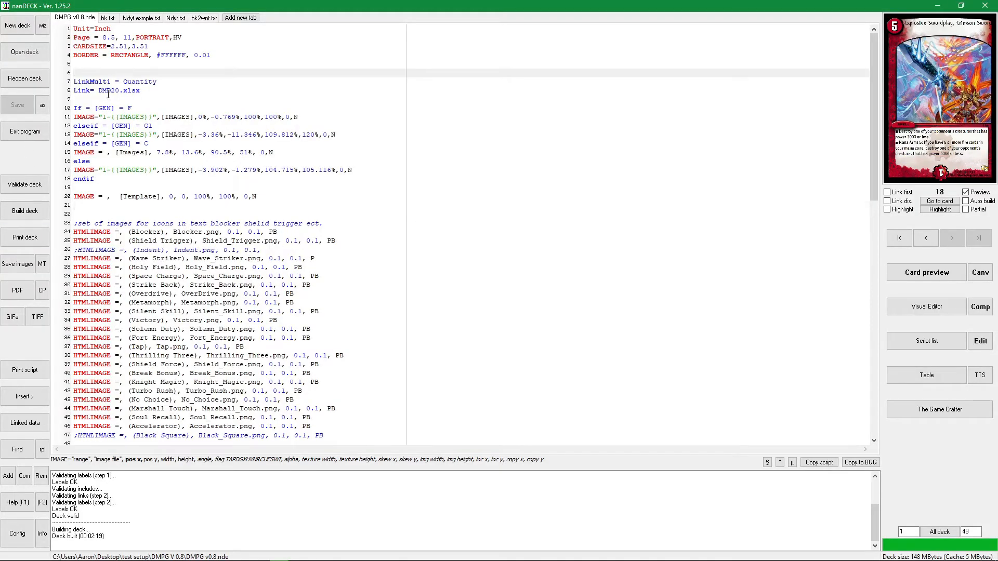
pyautogui.click(98, 92)
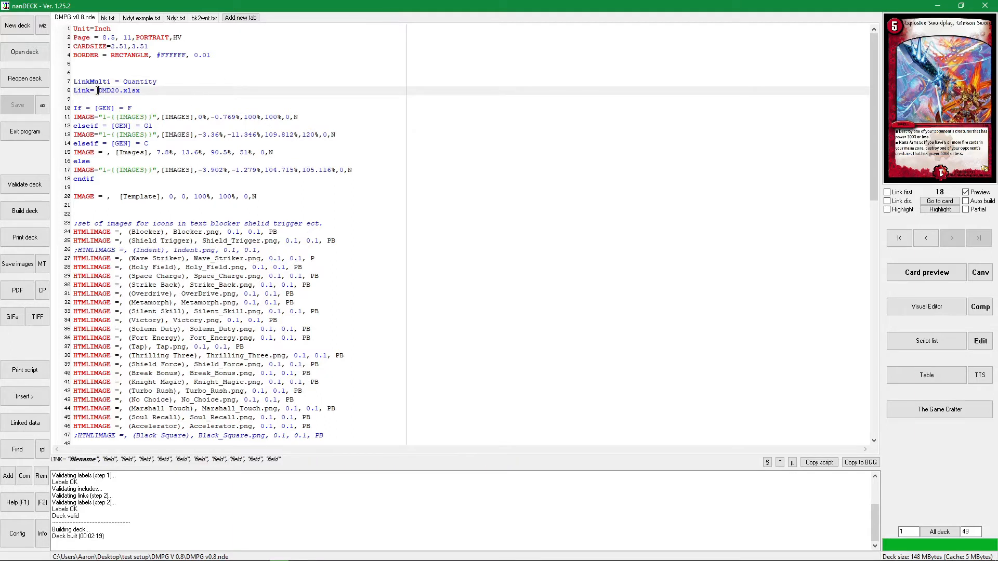
pyautogui.moveTo(100, 90); pyautogui.dragTo(120, 92)
pyautogui.press('BackSpace')
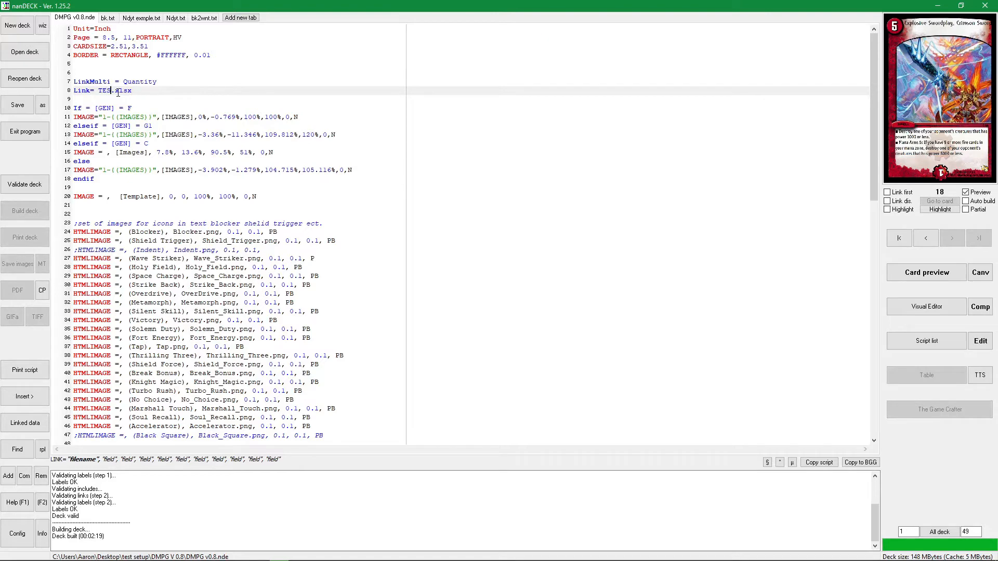
pyautogui.write('testV')
# Step: Copy the testV spreadsheet from the desktop into the DMPG V 0.8 folder inside test setup
pyautogui.moveTo(326, 5); pyautogui.dragTo(535, 151)
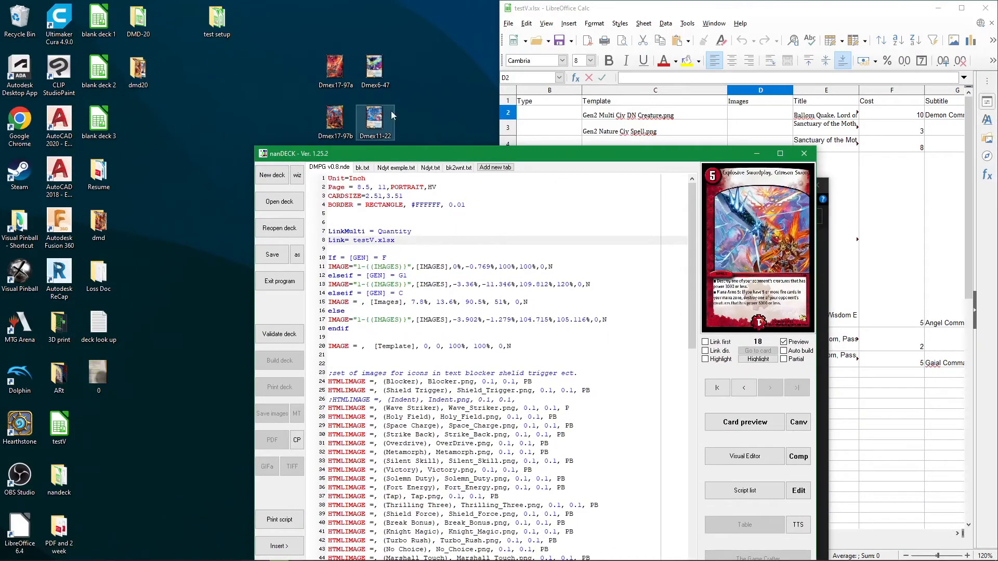
pyautogui.click(61, 435)
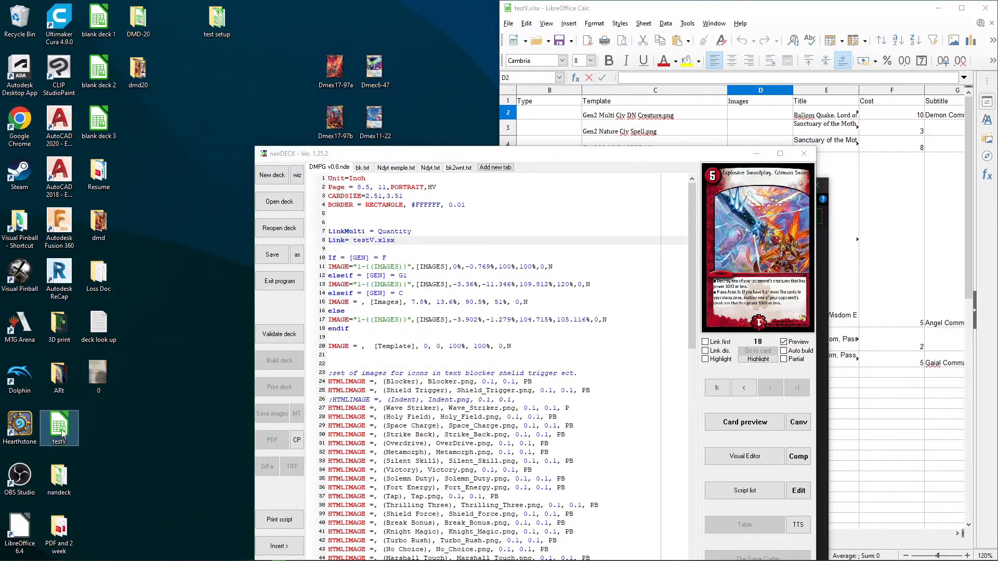
pyautogui.rightClick(67, 424)
pyautogui.click(70, 357)
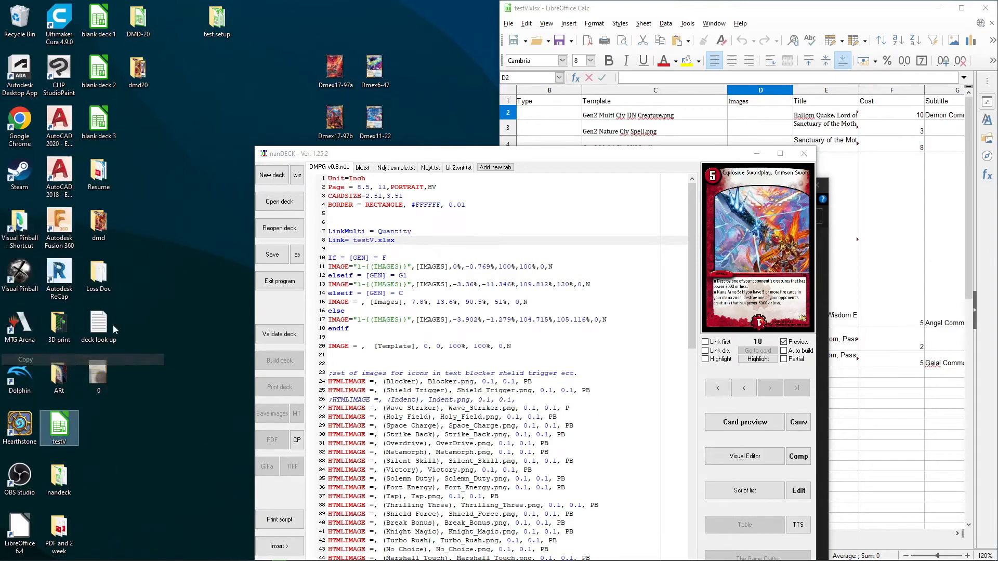
pyautogui.moveTo(495, 155); pyautogui.dragTo(788, 136)
pyautogui.moveTo(417, 186); pyautogui.dragTo(242, 83)
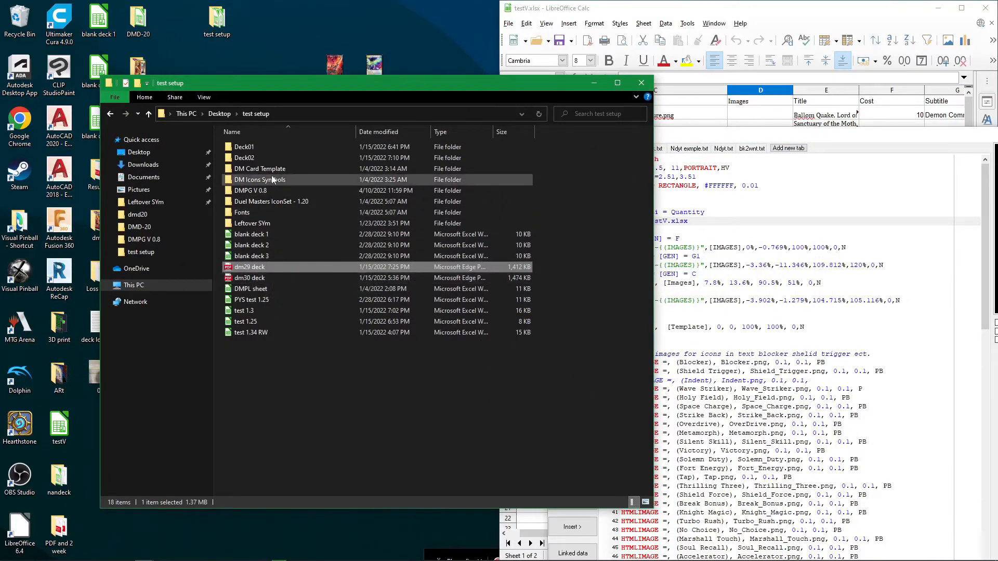
pyautogui.doubleClick(262, 191)
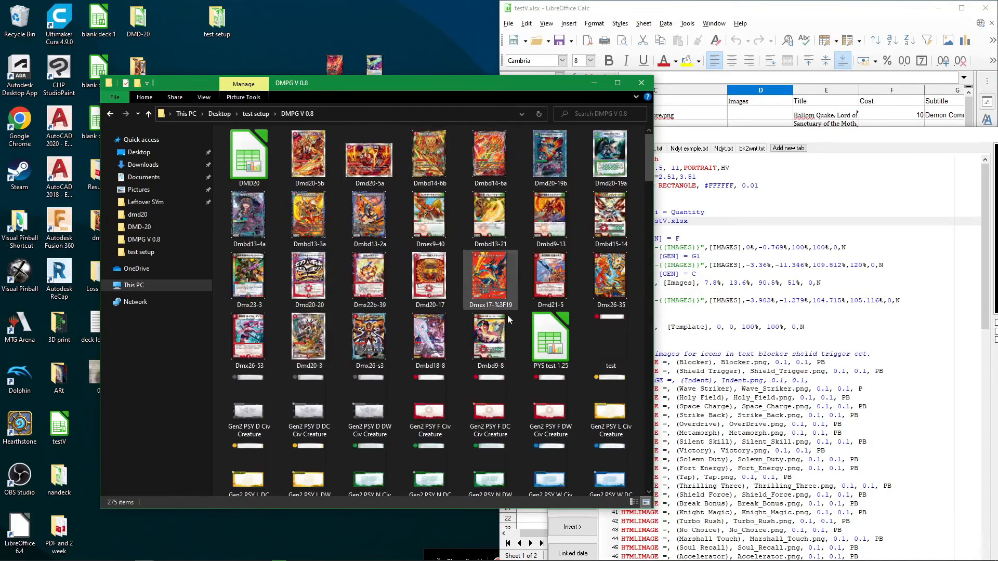
pyautogui.rightClick(403, 200)
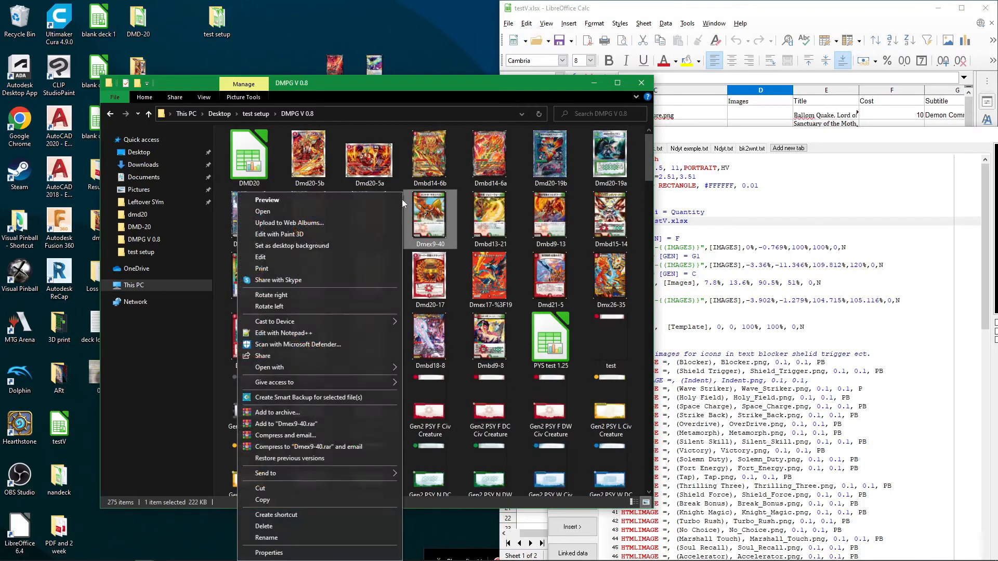
pyautogui.click(400, 137)
pyautogui.rightClick(400, 136)
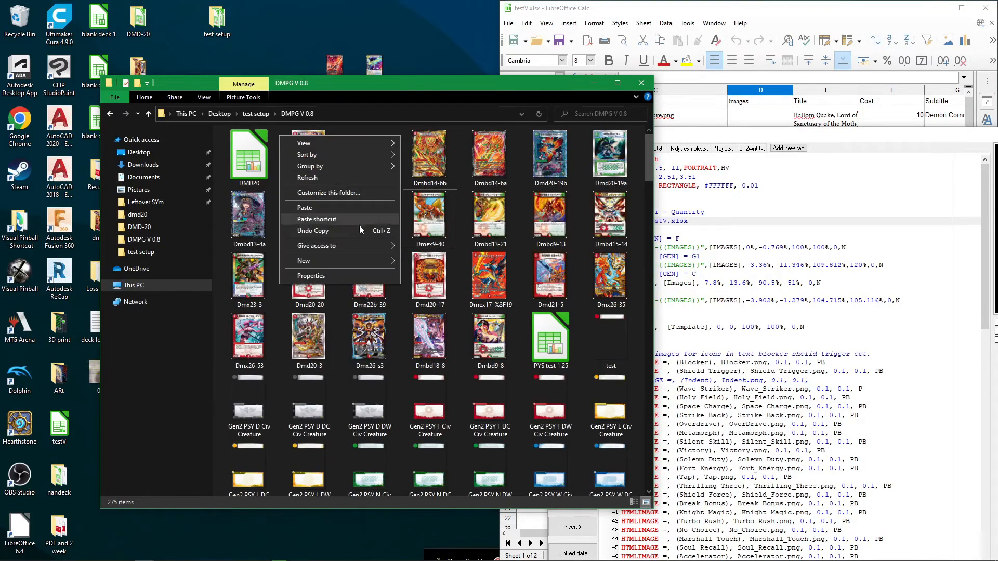
pyautogui.click(353, 209)
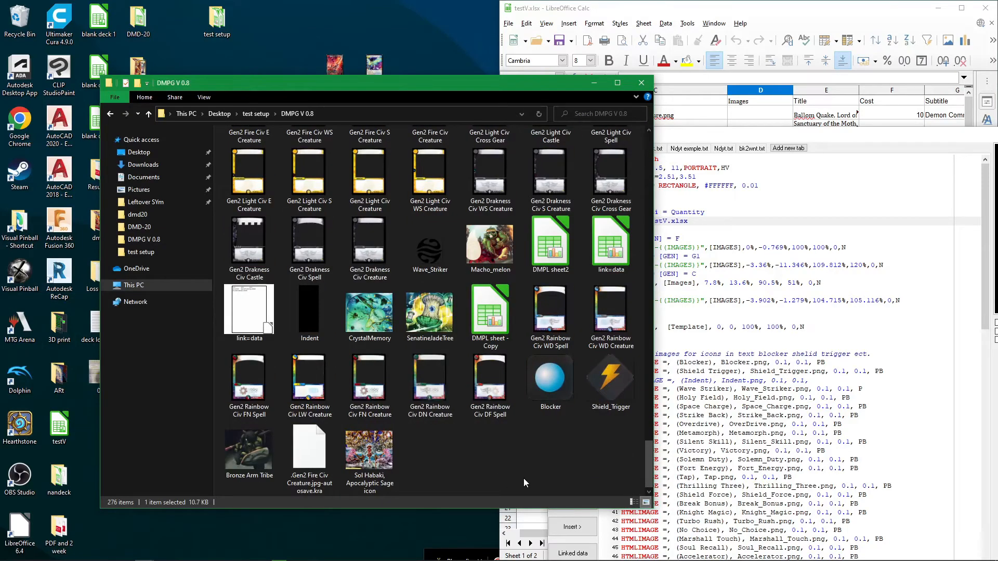
pyautogui.click(524, 482)
# Step: Return to the maximized nanDECK window and build card 1 from the testV.xlsx link
pyautogui.moveTo(733, 140); pyautogui.dragTo(370, 0)
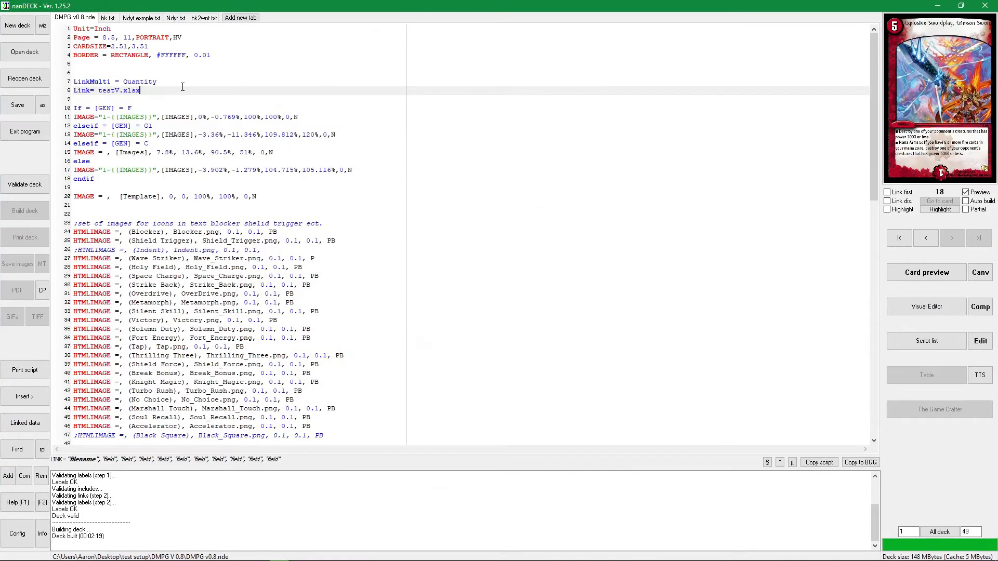
pyautogui.click(406, 151)
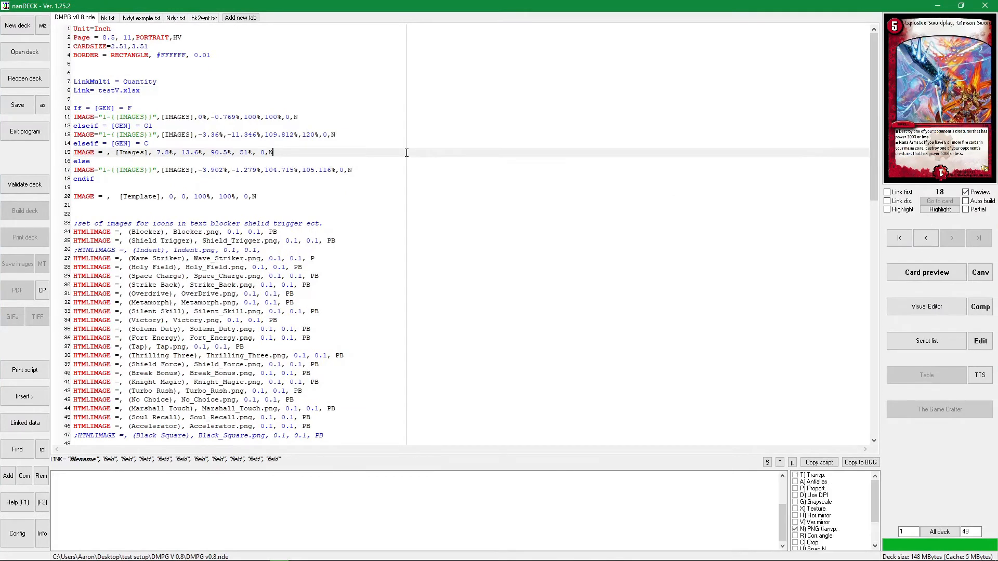
pyautogui.click(408, 119)
pyautogui.click(410, 110)
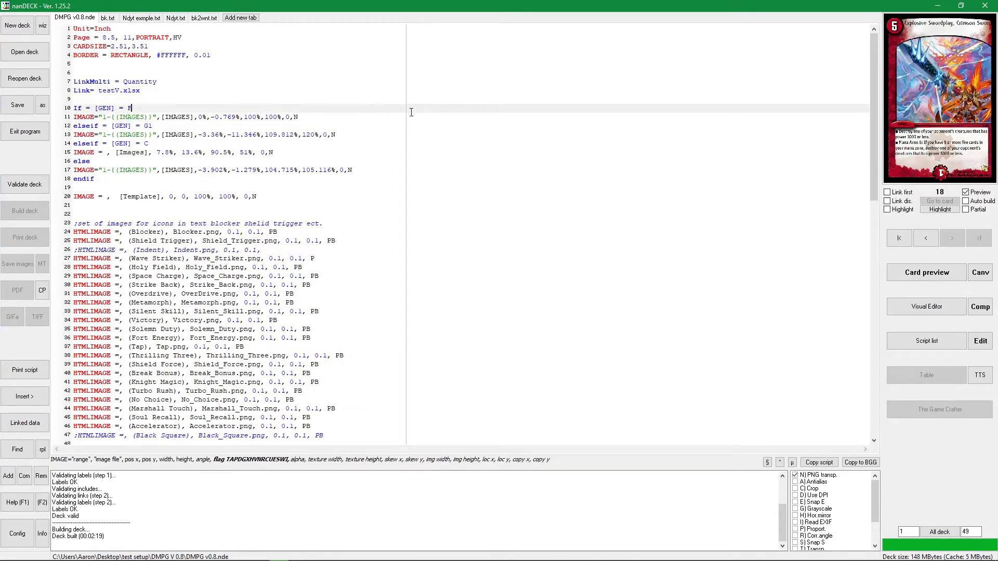
pyautogui.click(901, 242)
pyautogui.click(947, 210)
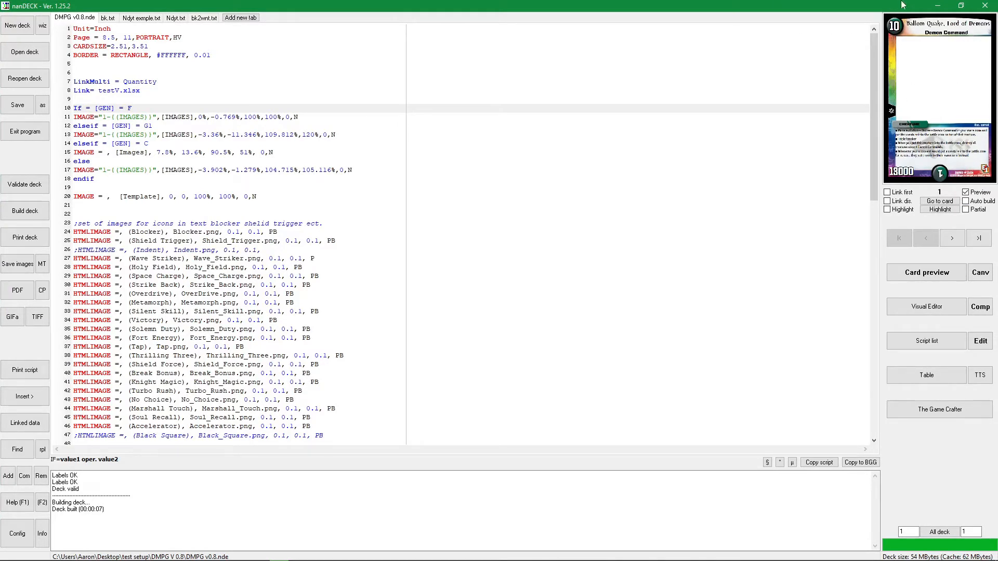
# Step: Open the enlarged card preview and page forward through the cards up to card 4
pyautogui.click(927, 273)
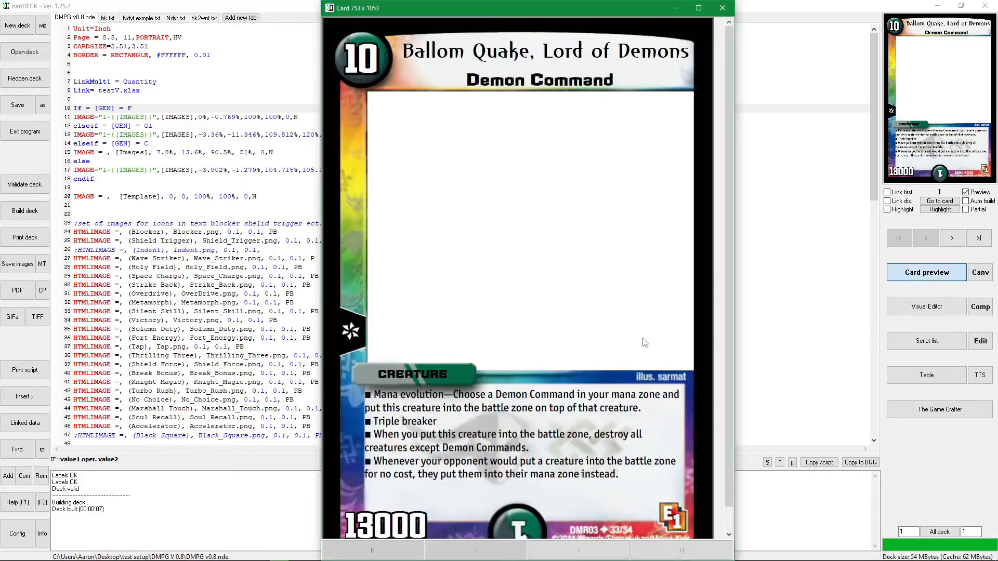
pyautogui.click(578, 551)
pyautogui.click(578, 551)
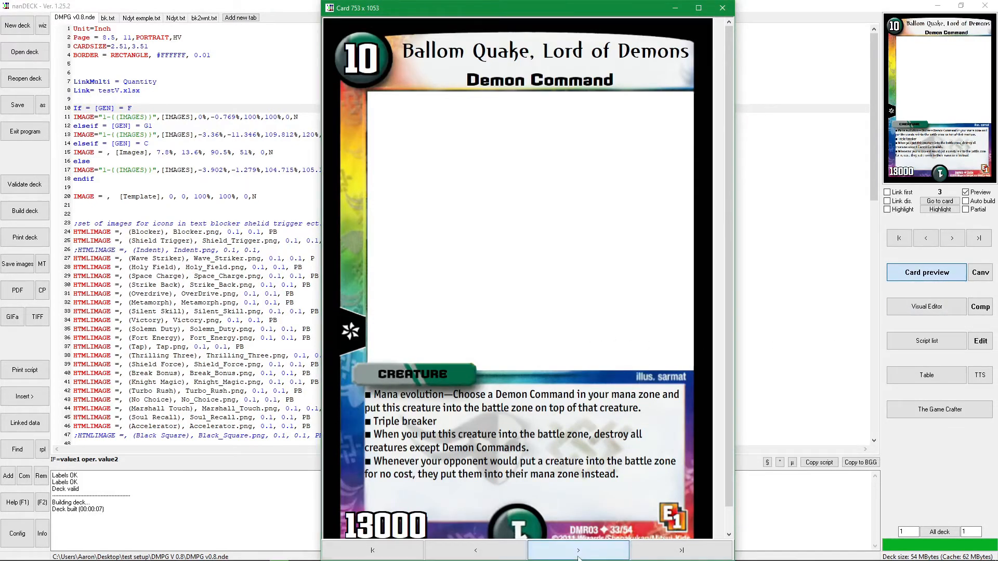
pyautogui.click(578, 551)
pyautogui.click(476, 551)
pyautogui.click(559, 557)
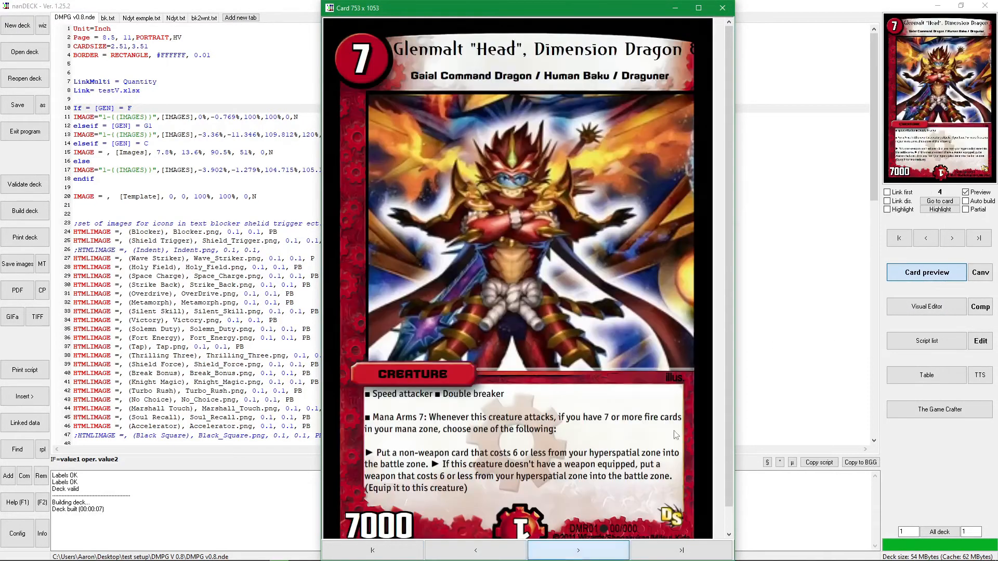
# Step: Rebuild only card 4 of the linked deck
pyautogui.click(941, 211)
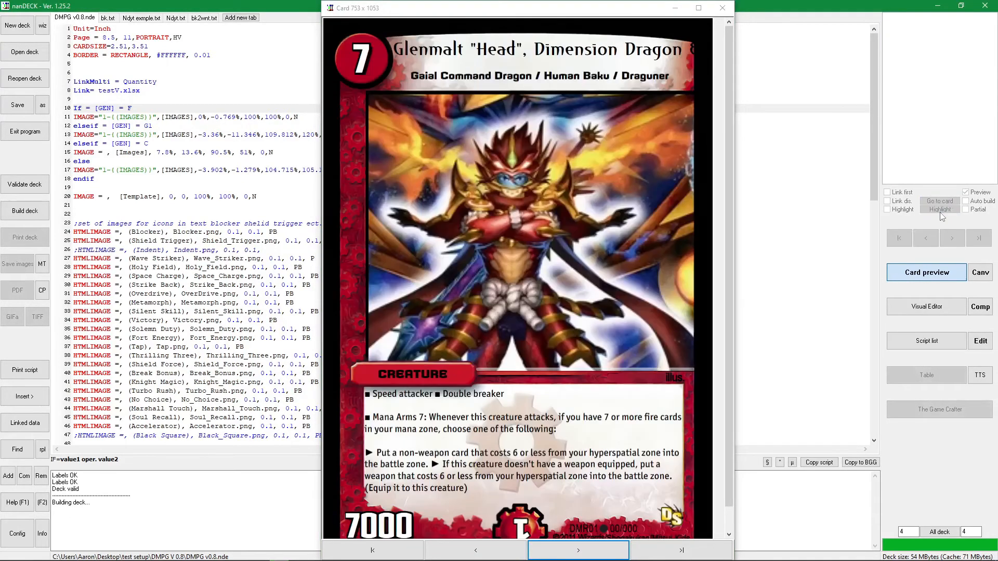
pyautogui.click(581, 556)
pyautogui.click(582, 555)
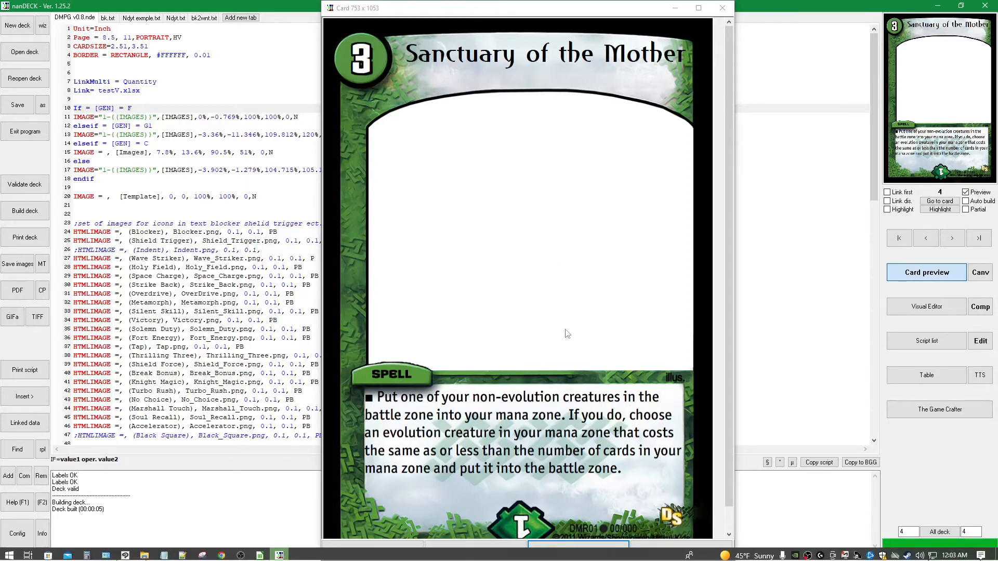
# Step: Page back and forth through cards 3 to 6 in the enlarged card preview
pyautogui.click(575, 545)
pyautogui.click(572, 552)
pyautogui.click(571, 552)
pyautogui.click(478, 555)
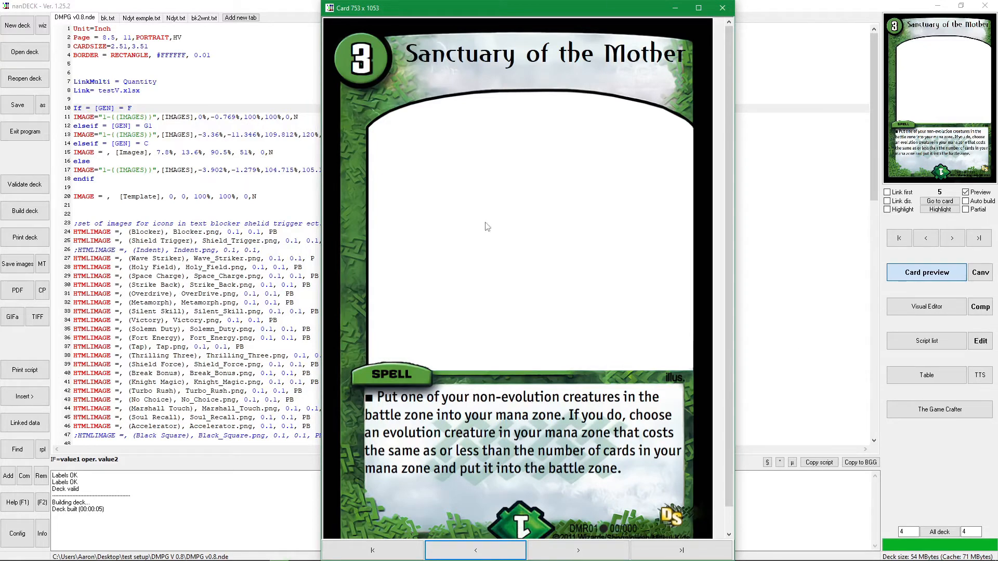
pyautogui.click(477, 551)
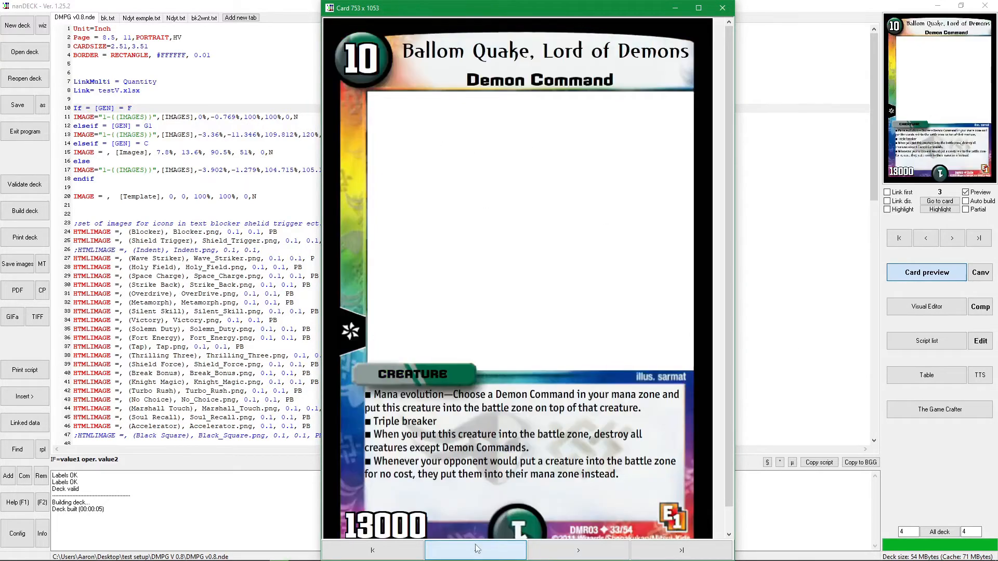
pyautogui.click(555, 558)
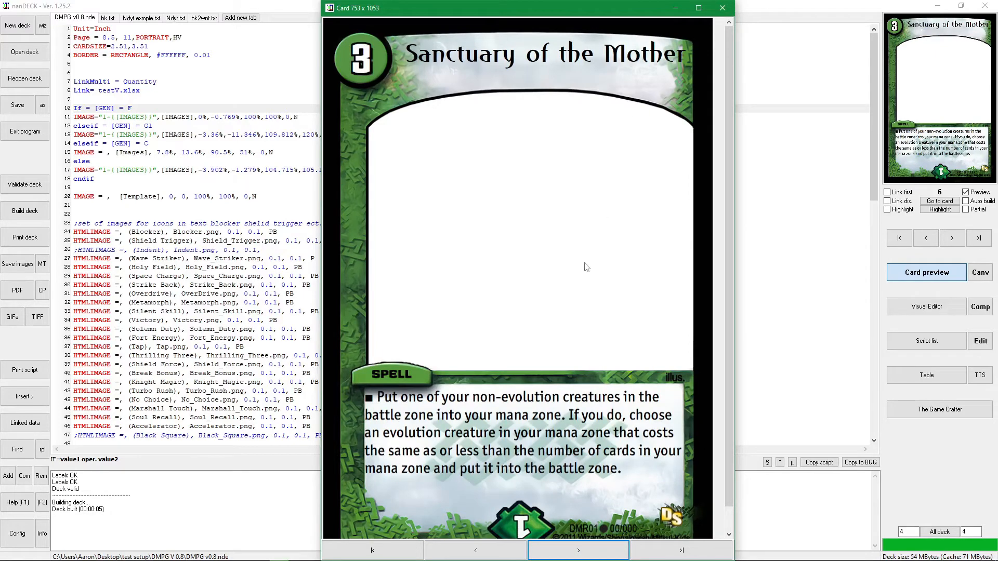
pyautogui.moveTo(481, 2); pyautogui.dragTo(581, 45)
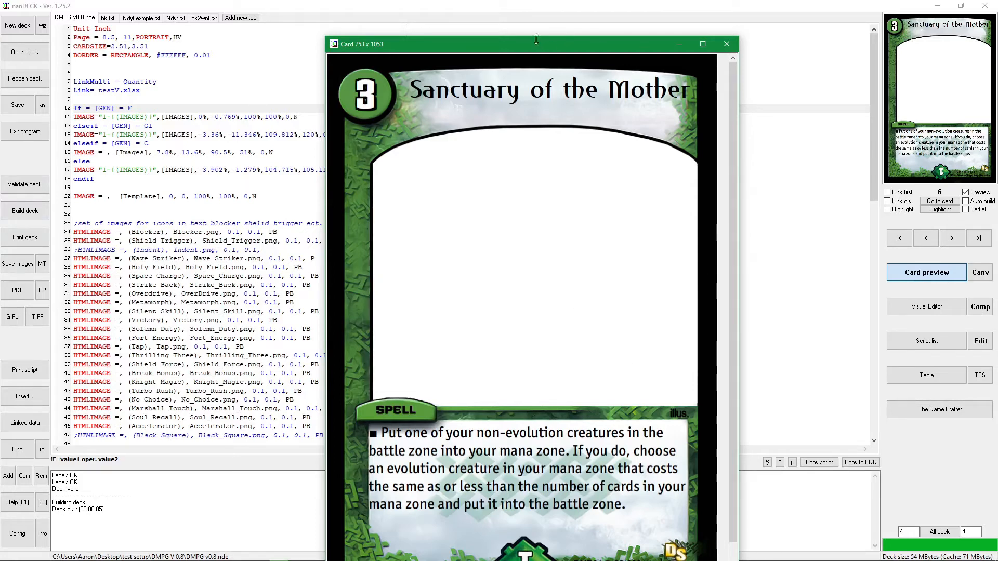
pyautogui.moveTo(567, 46)
pyautogui.mouseDown()
pyautogui.moveTo(548, 286)
pyautogui.moveTo(464, 106)
pyautogui.moveTo(453, 51)
pyautogui.moveTo(665, 89)
pyautogui.moveTo(572, 74)
pyautogui.moveTo(658, 359)
pyautogui.moveTo(892, 31)
pyautogui.moveTo(647, 365)
pyautogui.moveTo(562, 49)
pyautogui.mouseUp()
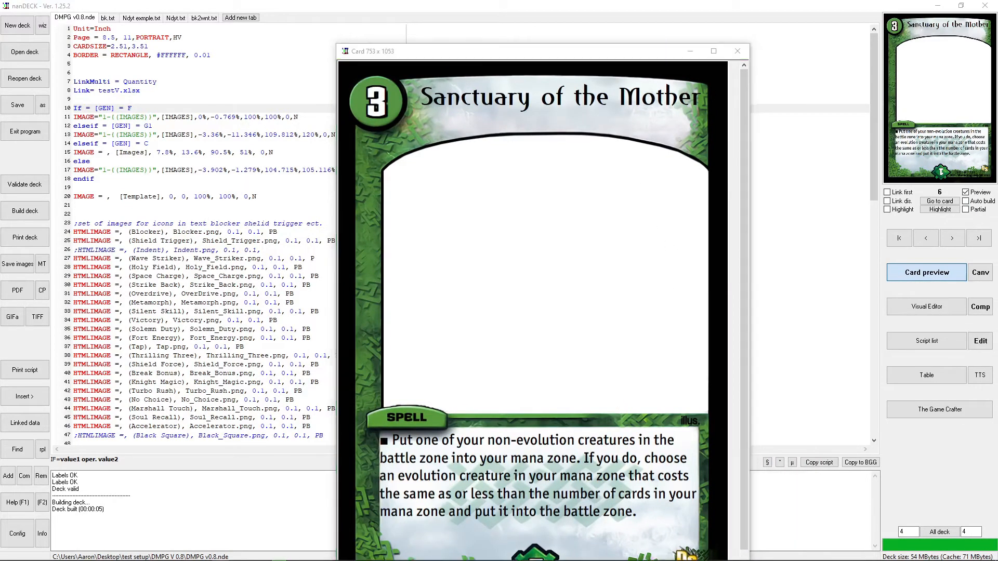
pyautogui.moveTo(615, 54); pyautogui.dragTo(557, 57)
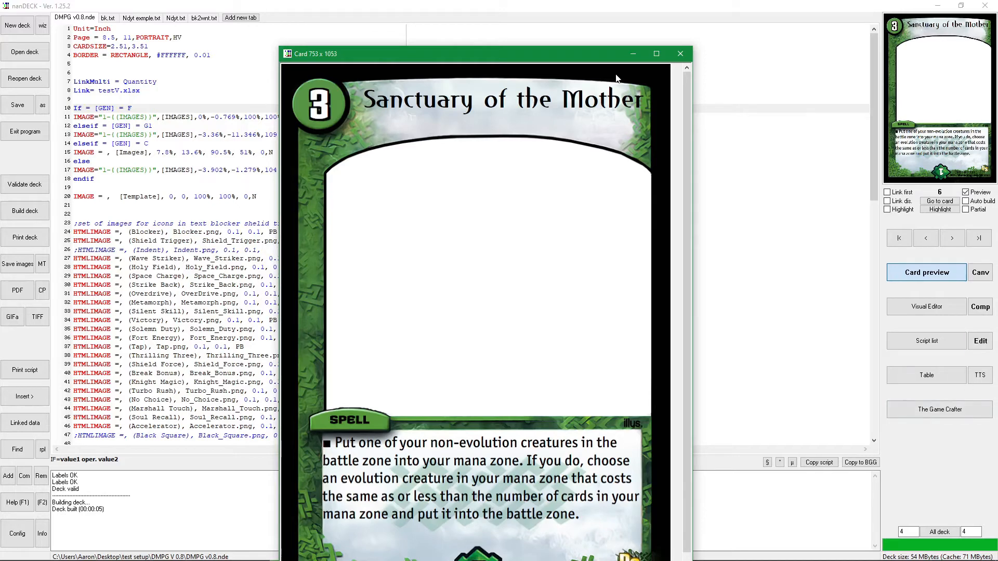
pyautogui.moveTo(563, 59)
pyautogui.mouseDown()
pyautogui.moveTo(707, 125)
pyautogui.moveTo(568, 50)
pyautogui.mouseUp()
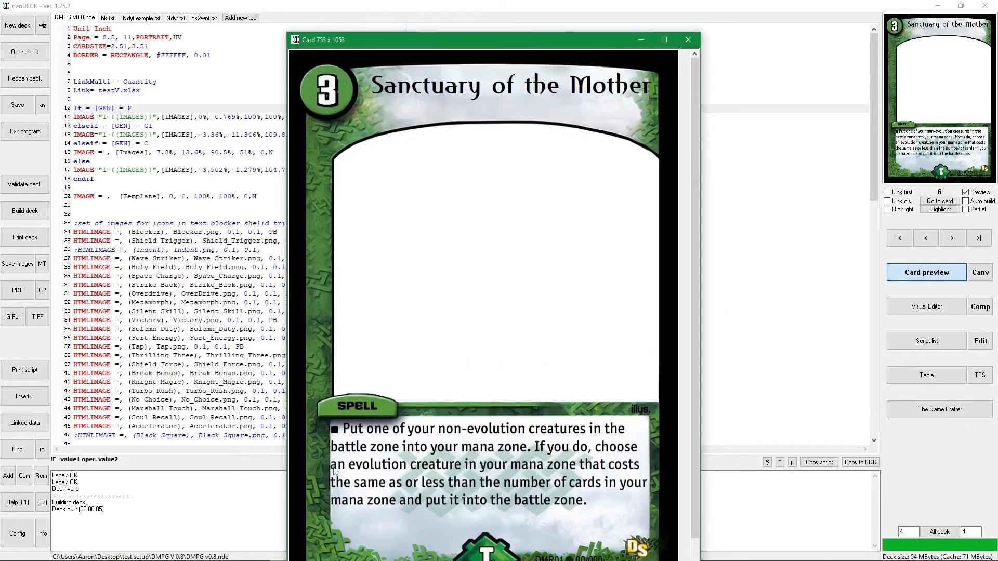
# Step: Close the card preview and switch to the testV spreadsheet in LibreOffice Calc, with its window maximized
pyautogui.click(687, 41)
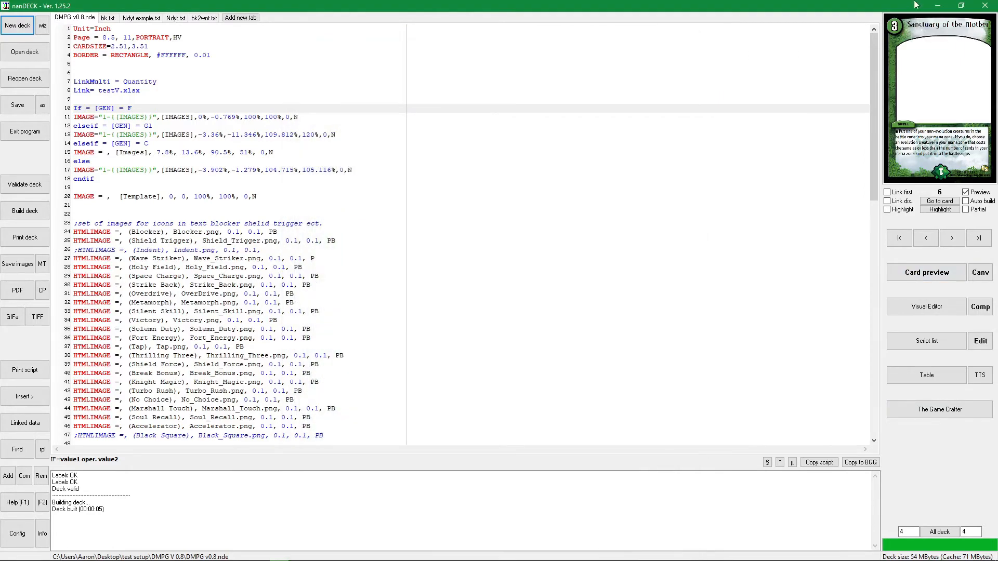
pyautogui.click(937, 6)
pyautogui.click(757, 290)
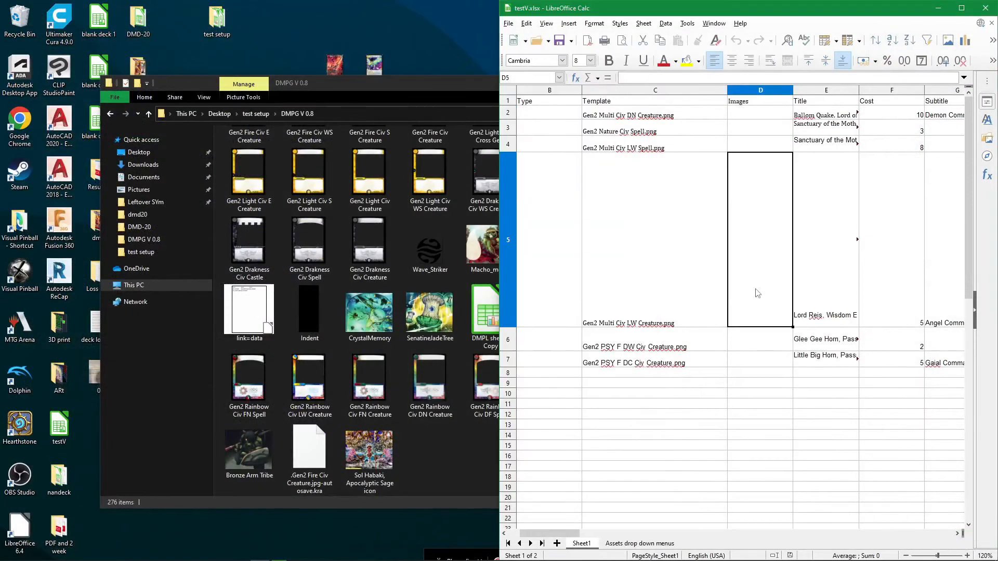
pyautogui.moveTo(767, 19); pyautogui.dragTo(764, 60)
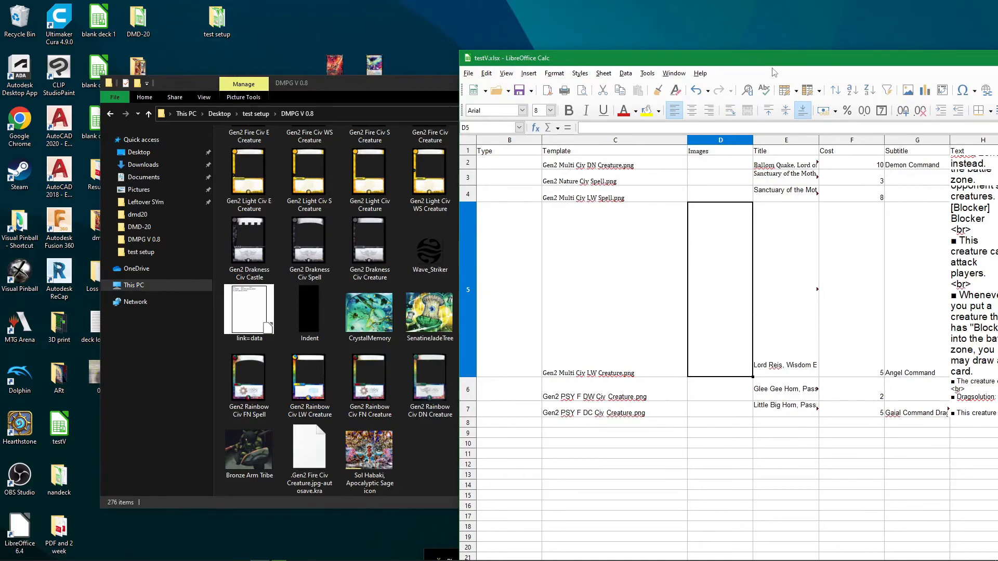
pyautogui.doubleClick(773, 61)
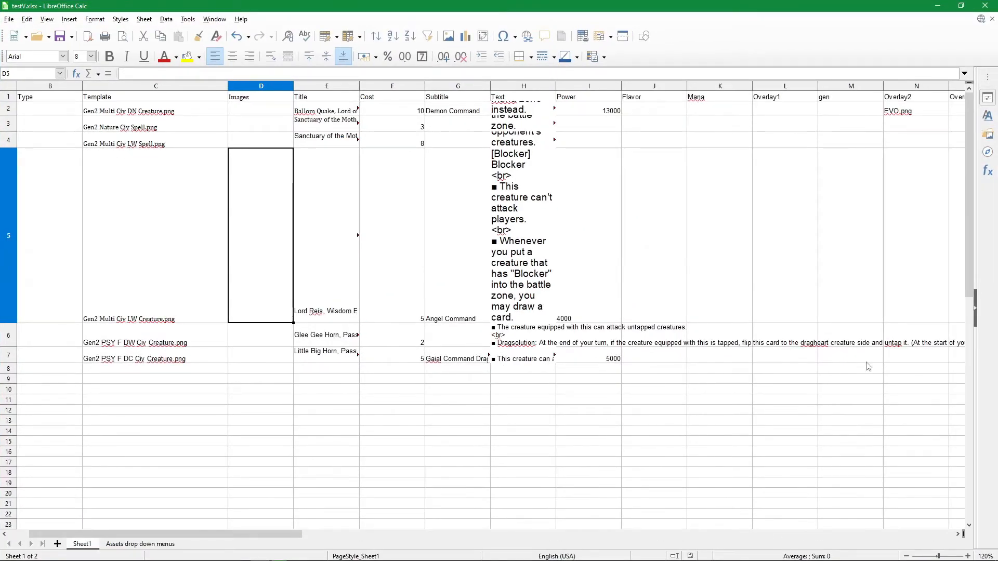
# Step: Zoom the testV sheet out to 95% and examine its card data, selecting the range C2:W6
pyautogui.scroll(-5, 311, 279)
pyautogui.scroll(4, 310, 279)
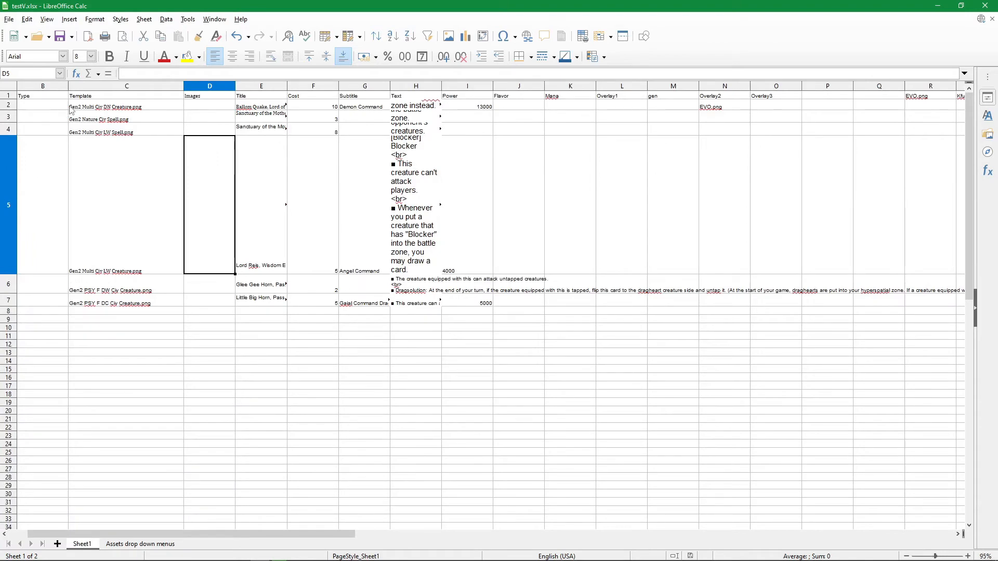
pyautogui.moveTo(83, 111); pyautogui.dragTo(477, 287)
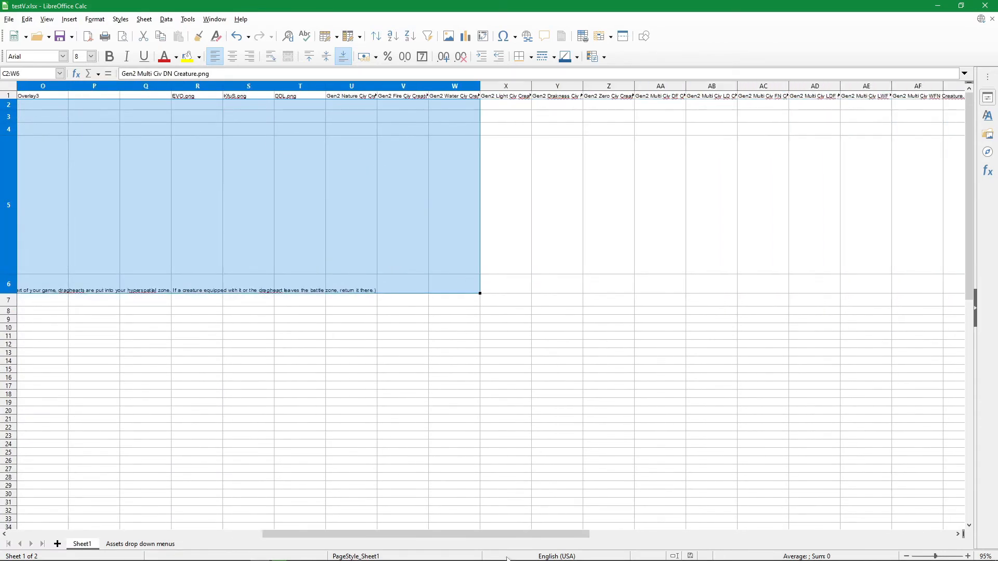
pyautogui.moveTo(464, 539); pyautogui.dragTo(21, 471)
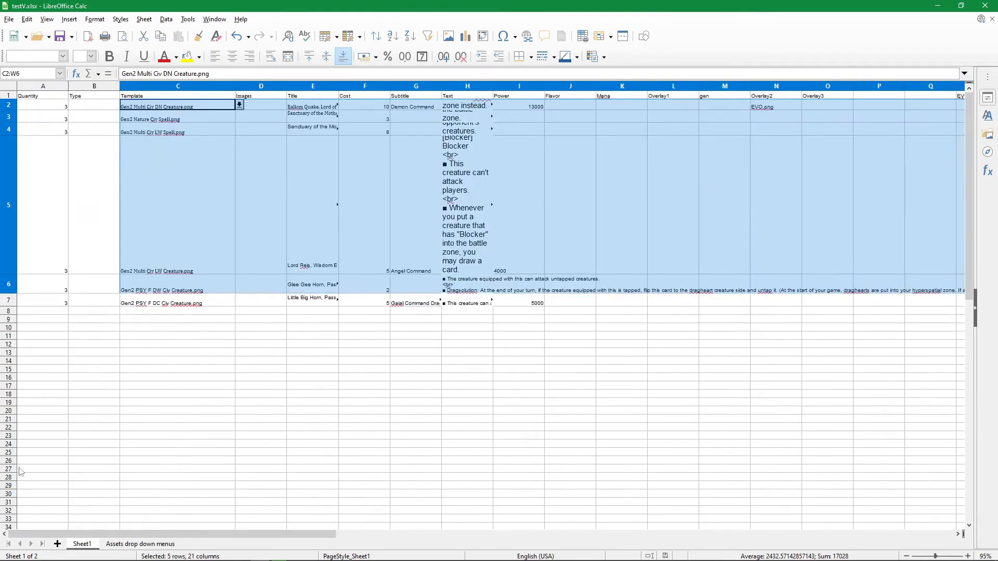
# Step: Uncover the desktop card images and the DMPG V 0.8 folder behind the testV sheet, and maximize the spreadsheet again
pyautogui.click(148, 202)
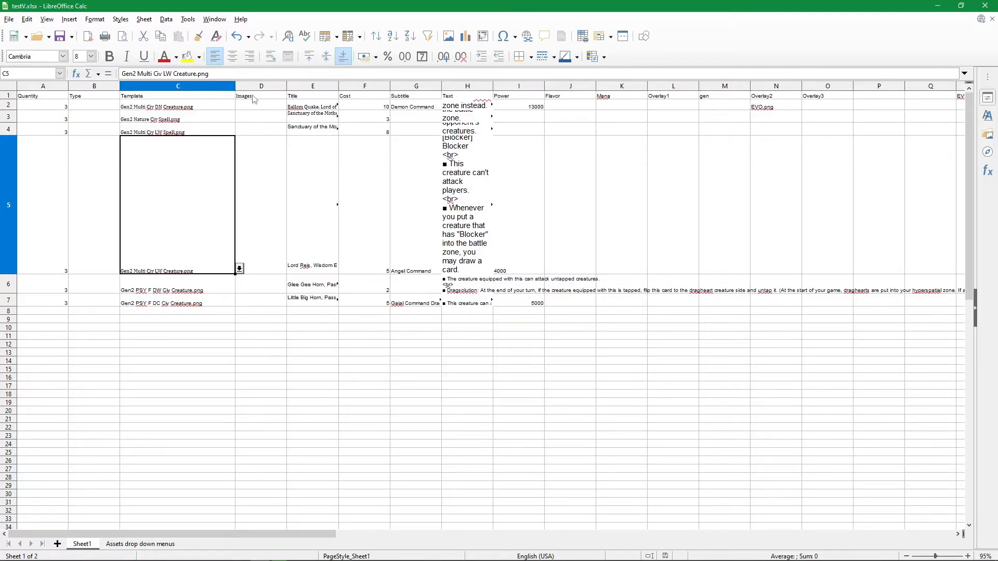
pyautogui.moveTo(301, 6); pyautogui.dragTo(664, 310)
pyautogui.moveTo(398, 83); pyautogui.dragTo(399, 317)
pyautogui.moveTo(430, 204); pyautogui.dragTo(254, 1)
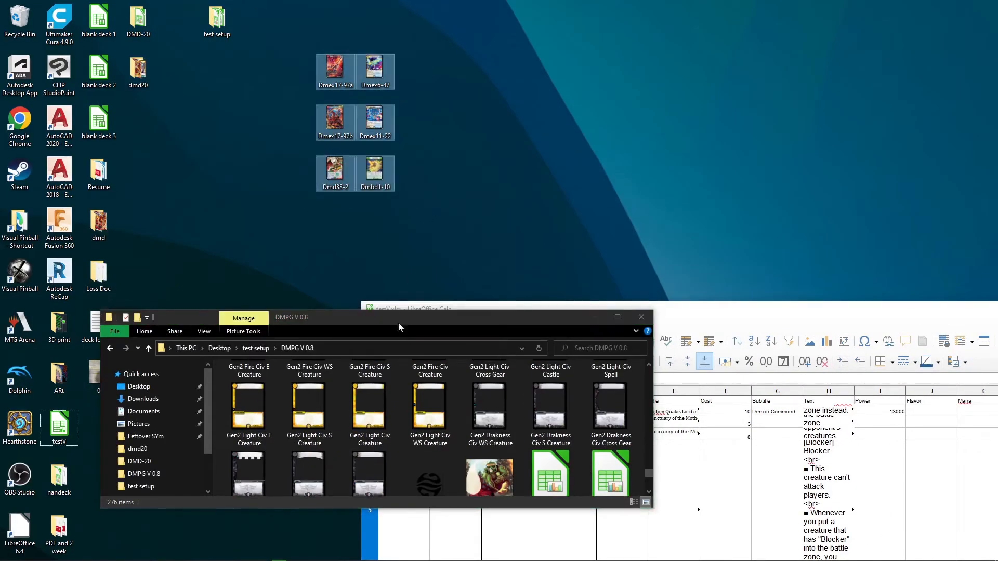
pyautogui.moveTo(394, 319); pyautogui.dragTo(395, 293)
pyautogui.doubleClick(745, 322)
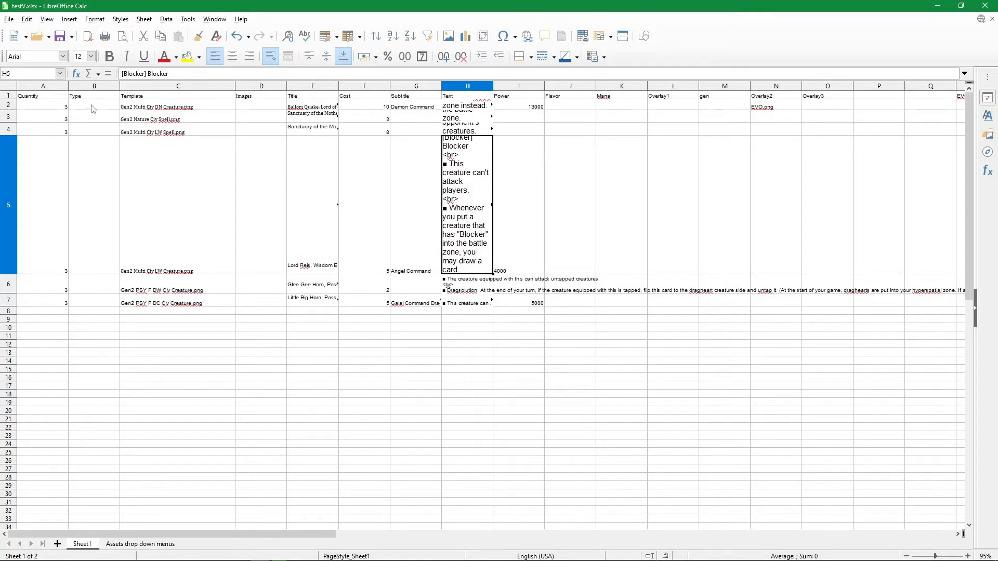
# Step: Look over the Quantity, Type and Template columns of the testV sheet and highlight the range A1:X58
pyautogui.moveTo(122, 107); pyautogui.dragTo(107, 267)
pyautogui.click(61, 132)
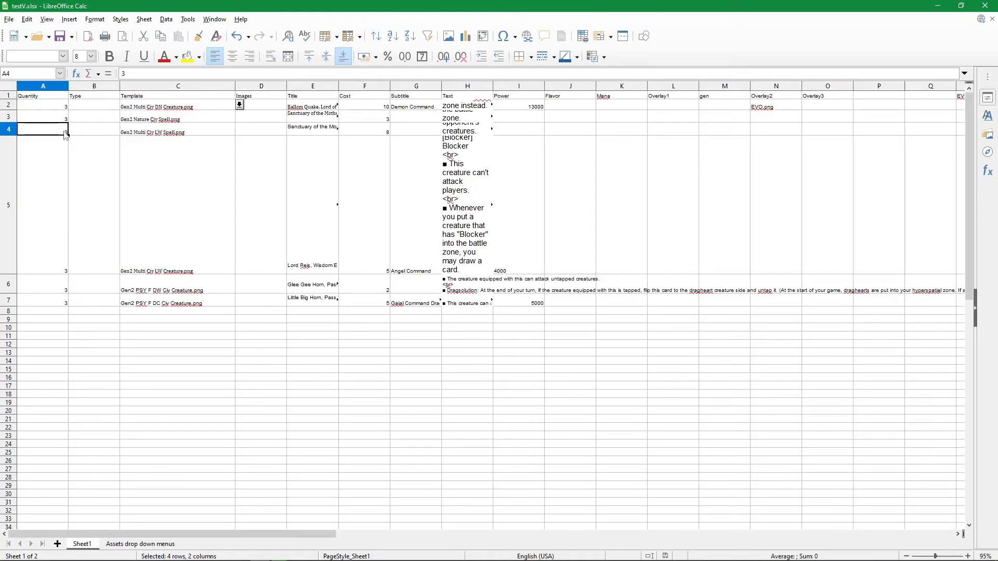
pyautogui.moveTo(43, 96); pyautogui.dragTo(116, 278)
pyautogui.click(145, 256)
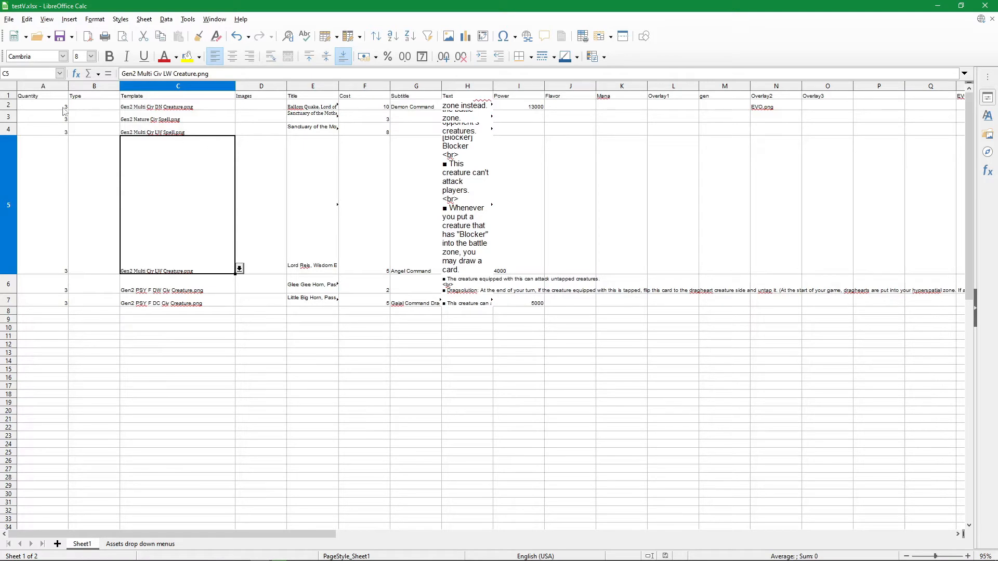
pyautogui.moveTo(32, 102); pyautogui.dragTo(936, 507)
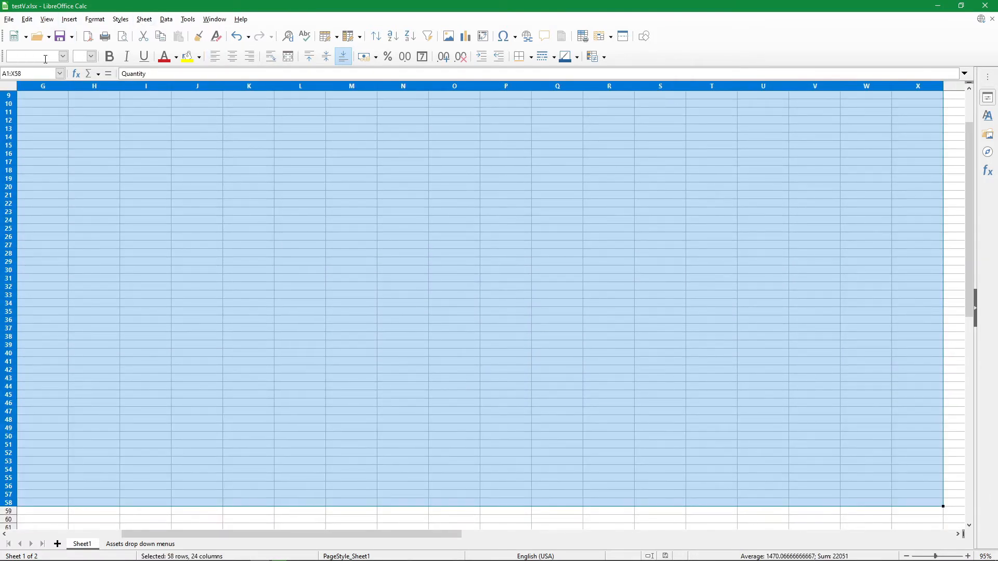
pyautogui.scroll(3, 431, 473)
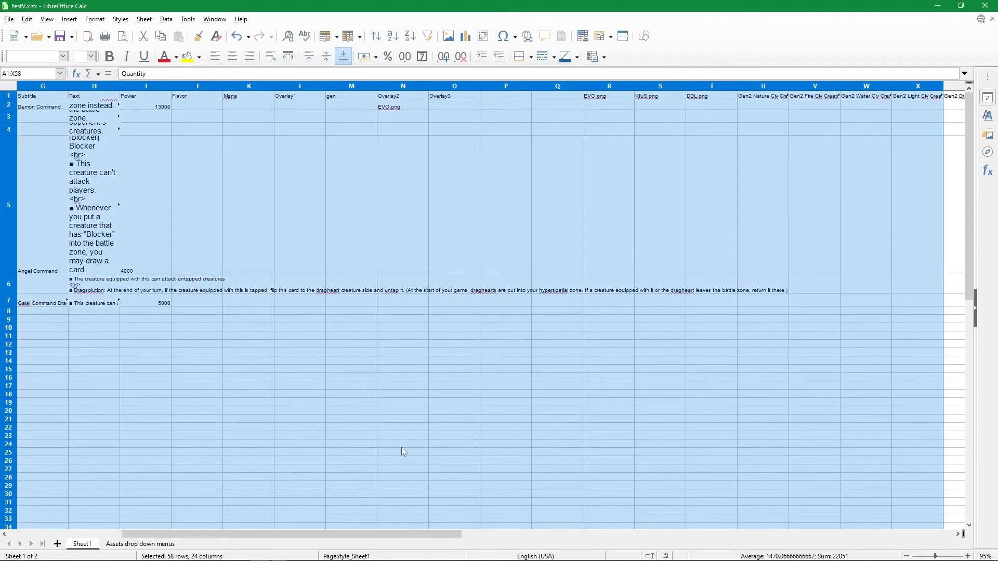
pyautogui.click(202, 267)
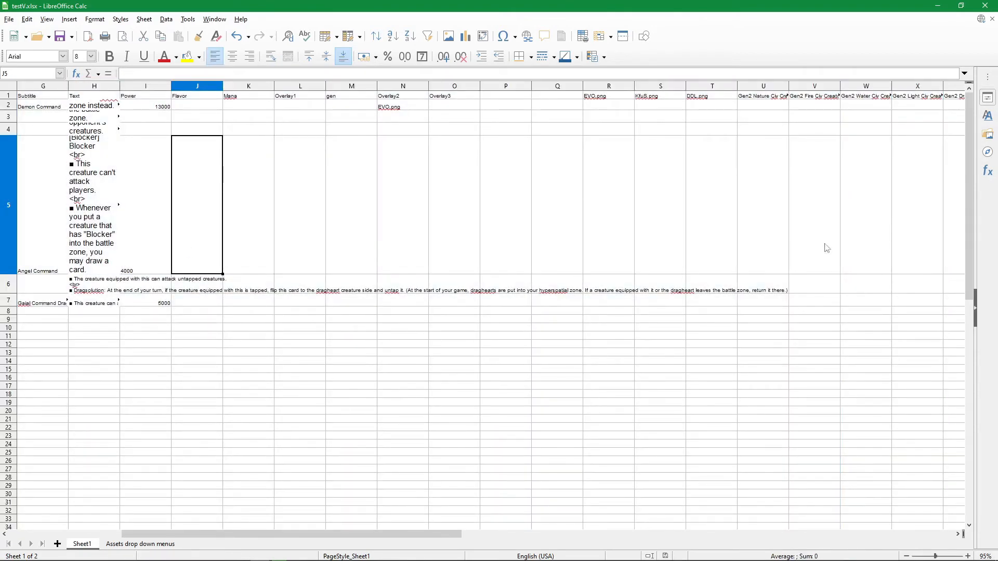
# Step: Switch to the test 1.25 spreadsheet in Google Sheets, skim its card rows, and minimize it
pyautogui.moveTo(0, 38); pyautogui.dragTo(395, 4)
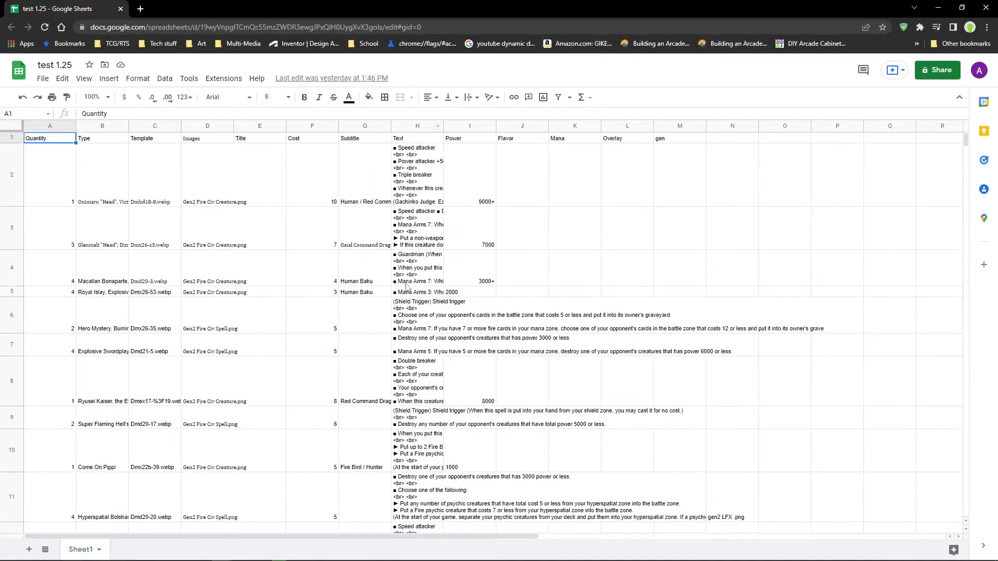
pyautogui.scroll(-15, 425, 249)
pyautogui.scroll(14, 429, 248)
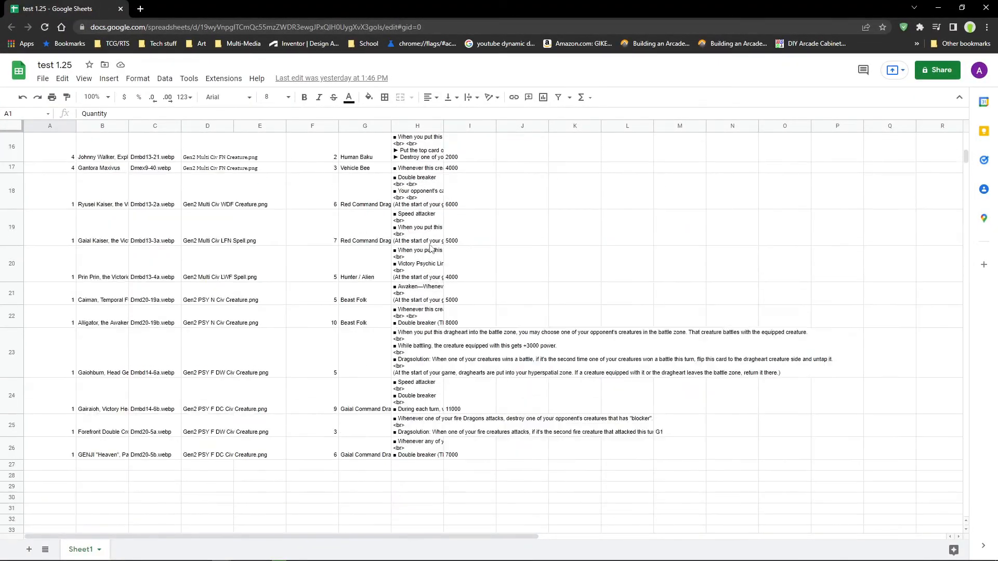
pyautogui.click(938, 8)
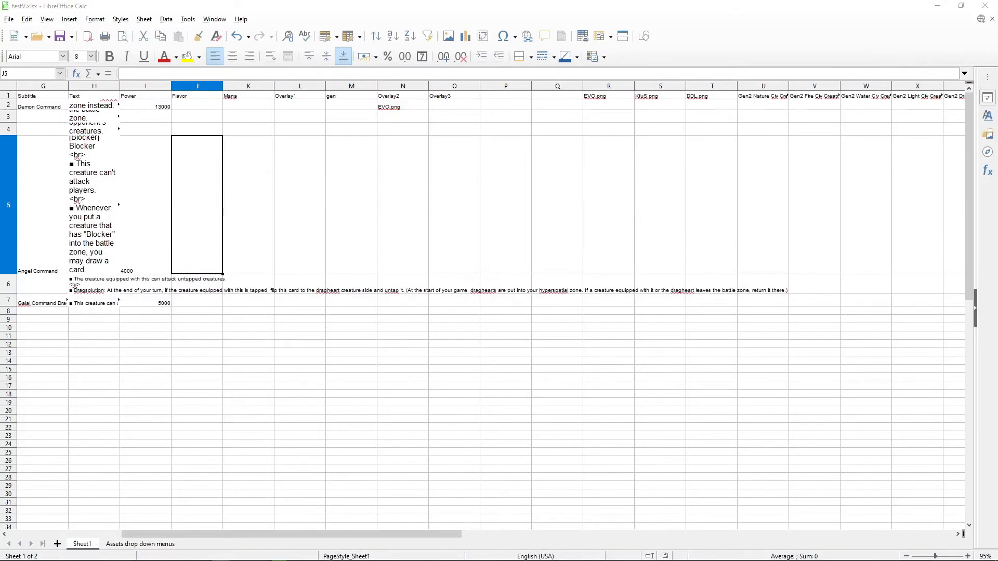
# Step: Review the testV sheet's columns from Quantity across to the overlay and template file names
pyautogui.moveTo(290, 535); pyautogui.dragTo(62, 520)
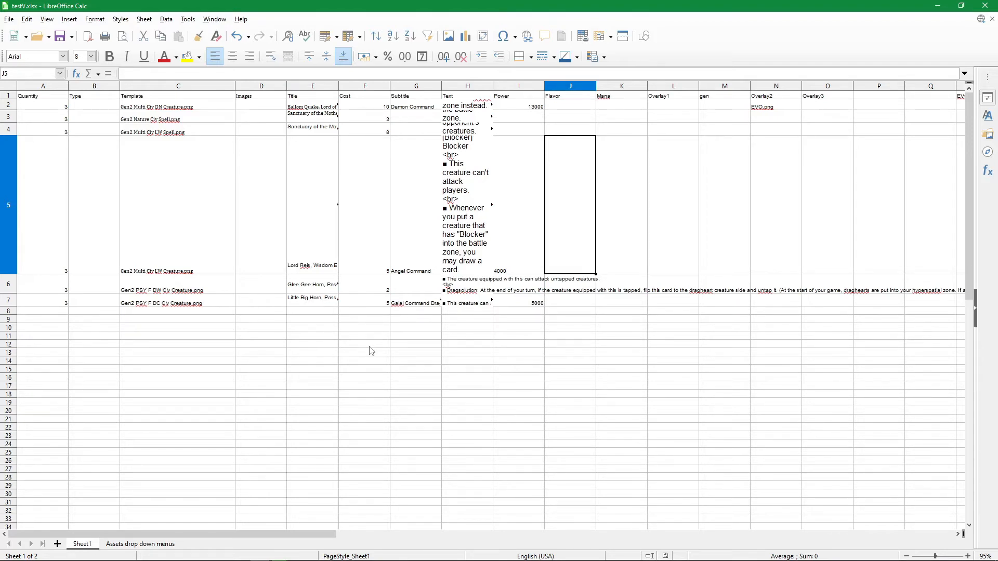
pyautogui.middleClick(299, 185)
pyautogui.middleClick(172, 183)
pyautogui.middleClick(617, 157)
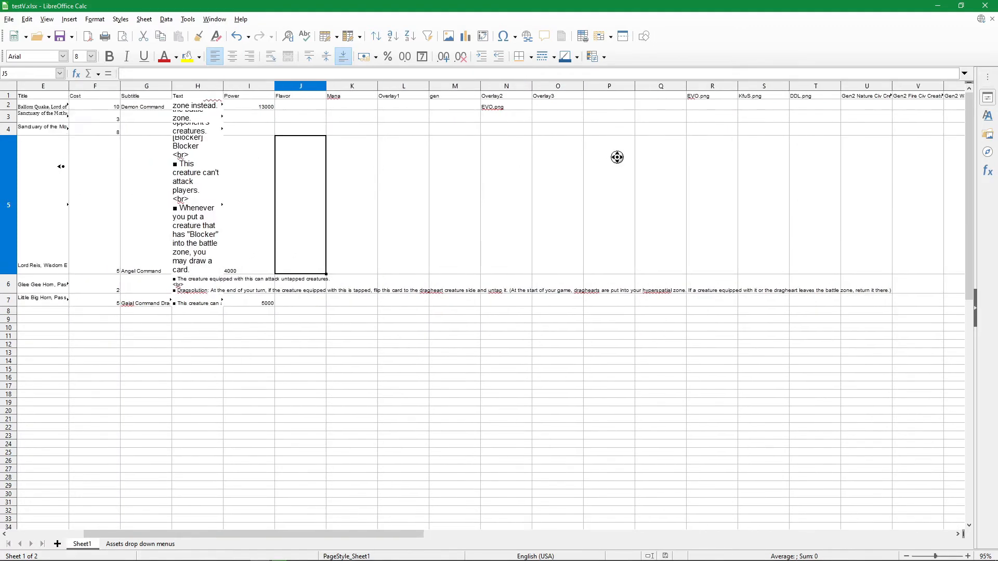
pyautogui.middleClick(161, 185)
pyautogui.middleClick(584, 179)
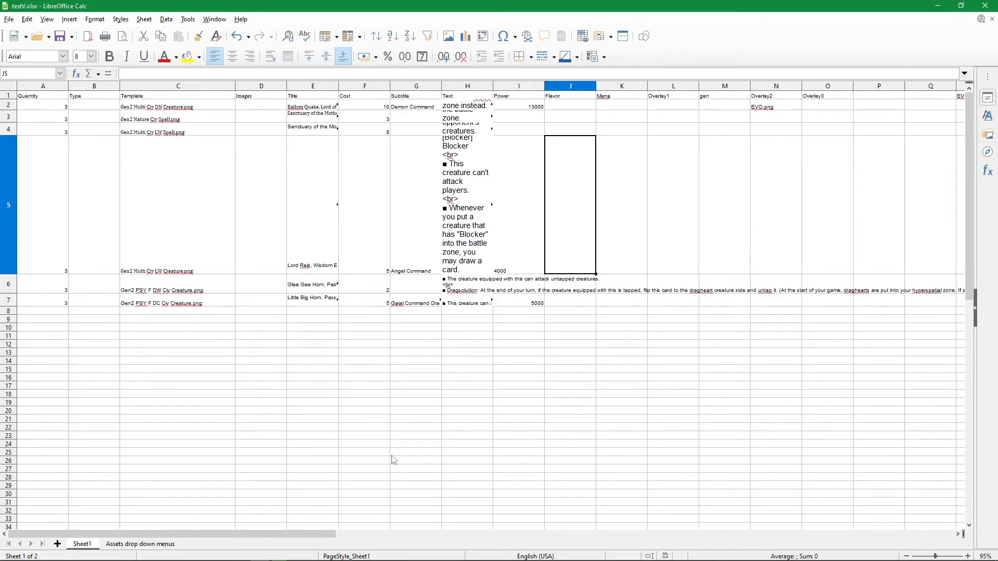
# Step: Go through the cells of the testV sheet's Type column from row 2 to row 9
pyautogui.moveTo(370, 148); pyautogui.dragTo(99, 158)
pyautogui.click(460, 185)
pyautogui.moveTo(81, 210)
pyautogui.mouseDown()
pyautogui.moveTo(822, 217)
pyautogui.moveTo(151, 248)
pyautogui.moveTo(78, 198)
pyautogui.mouseUp()
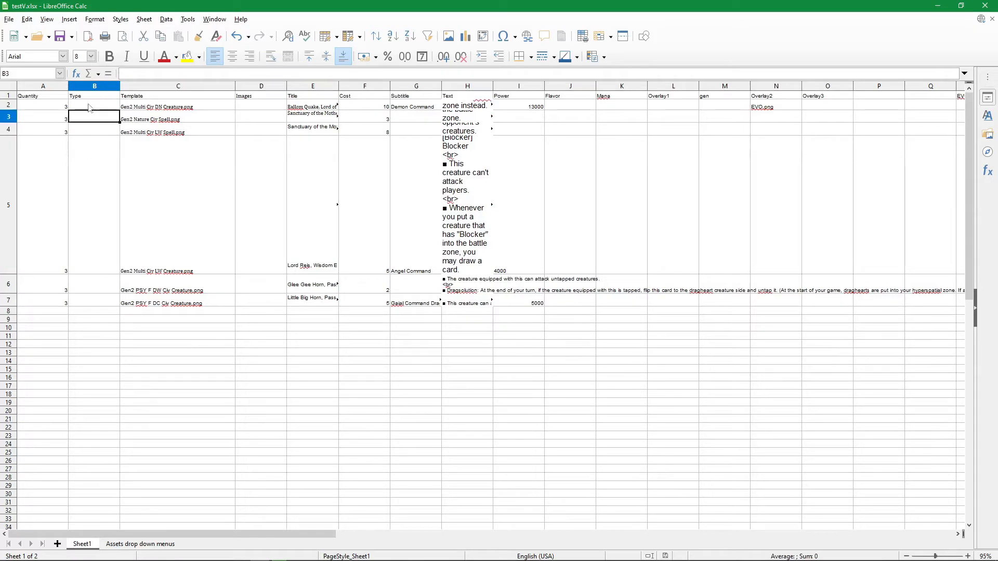
pyautogui.click(111, 289)
pyautogui.click(112, 298)
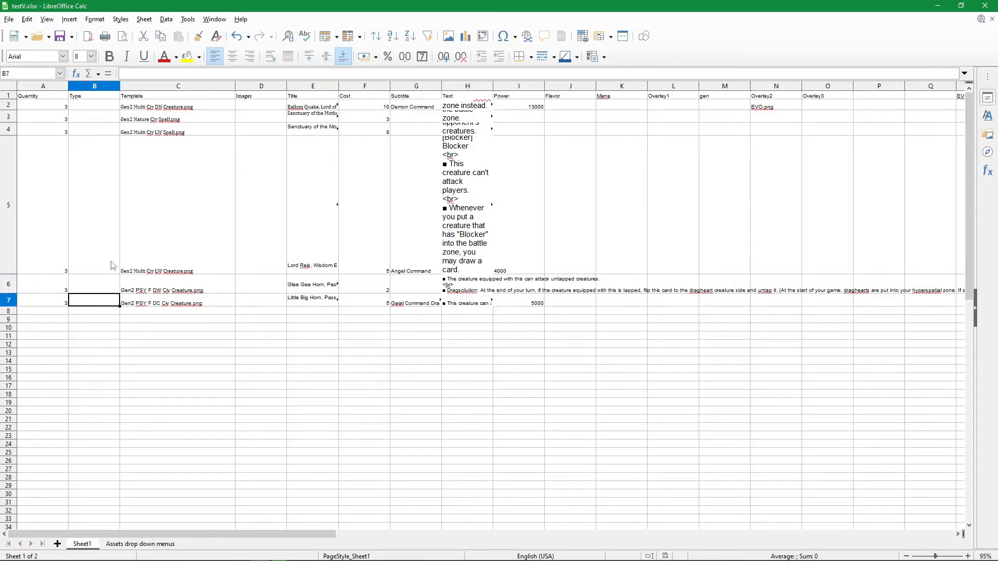
pyautogui.click(111, 261)
pyautogui.click(97, 133)
pyautogui.click(81, 148)
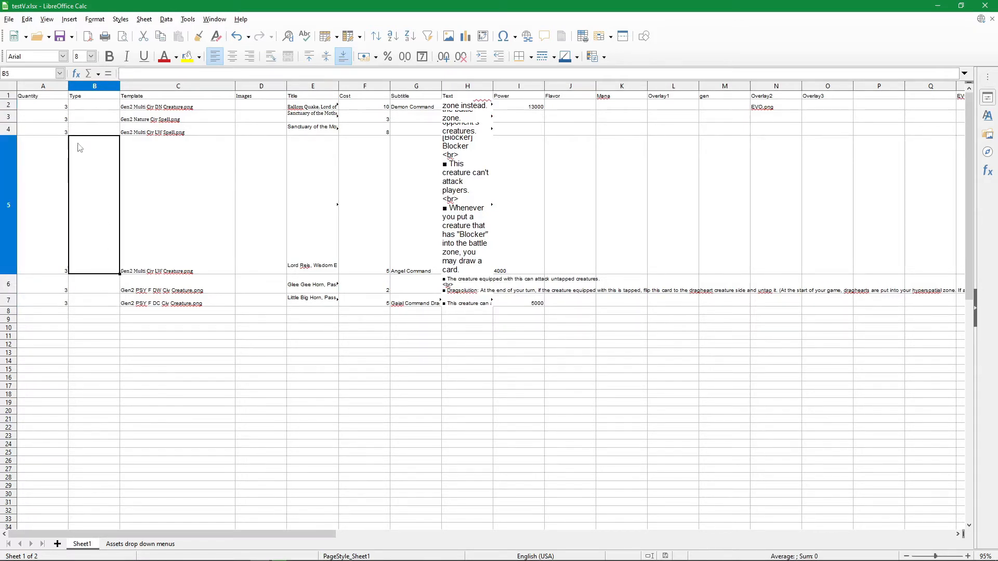
pyautogui.click(89, 286)
pyautogui.click(94, 301)
pyautogui.click(96, 284)
pyautogui.click(98, 267)
pyautogui.click(99, 134)
pyautogui.click(101, 107)
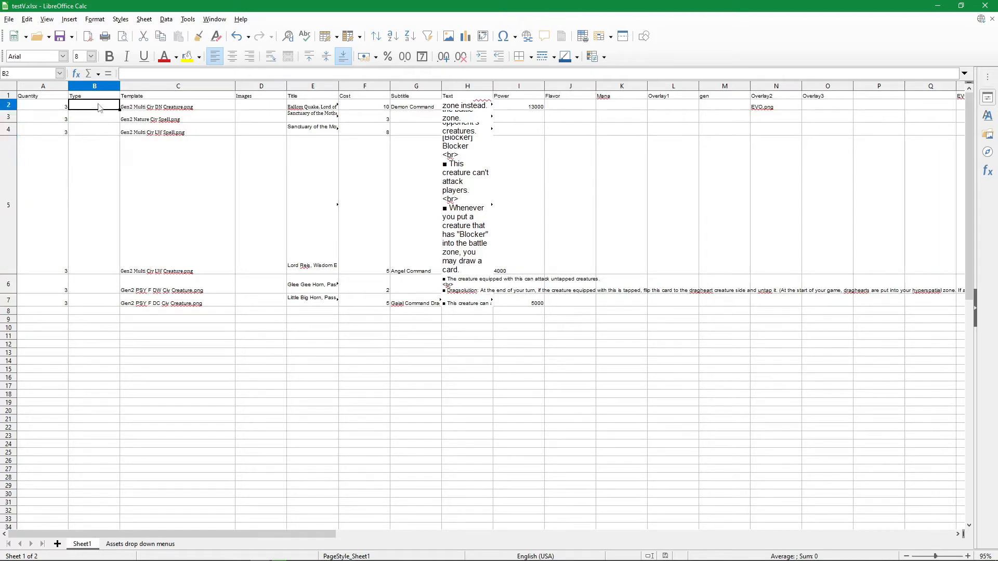
pyautogui.click(95, 120)
pyautogui.click(106, 264)
pyautogui.click(77, 321)
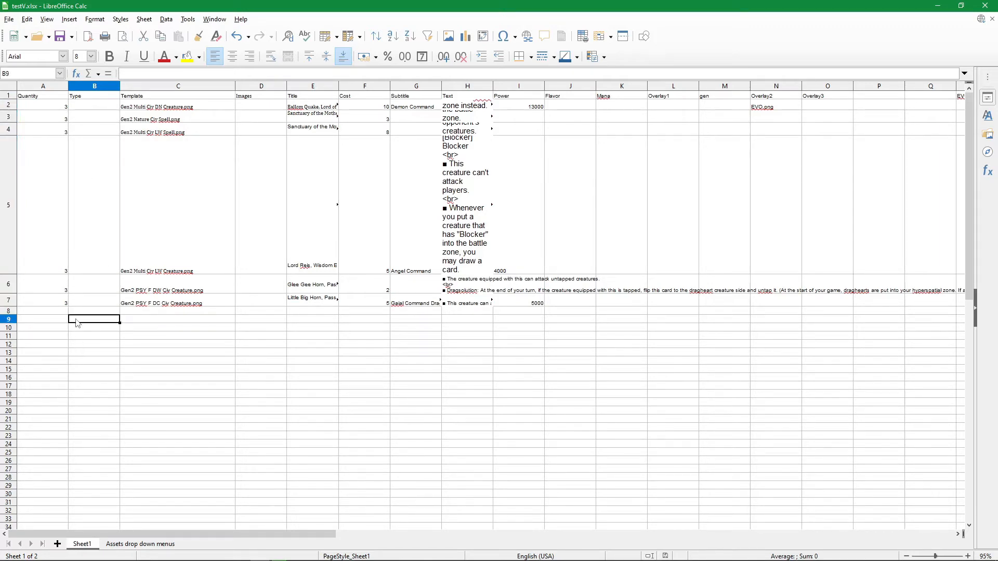
pyautogui.moveTo(218, 268); pyautogui.dragTo(237, 271)
pyautogui.click(242, 345)
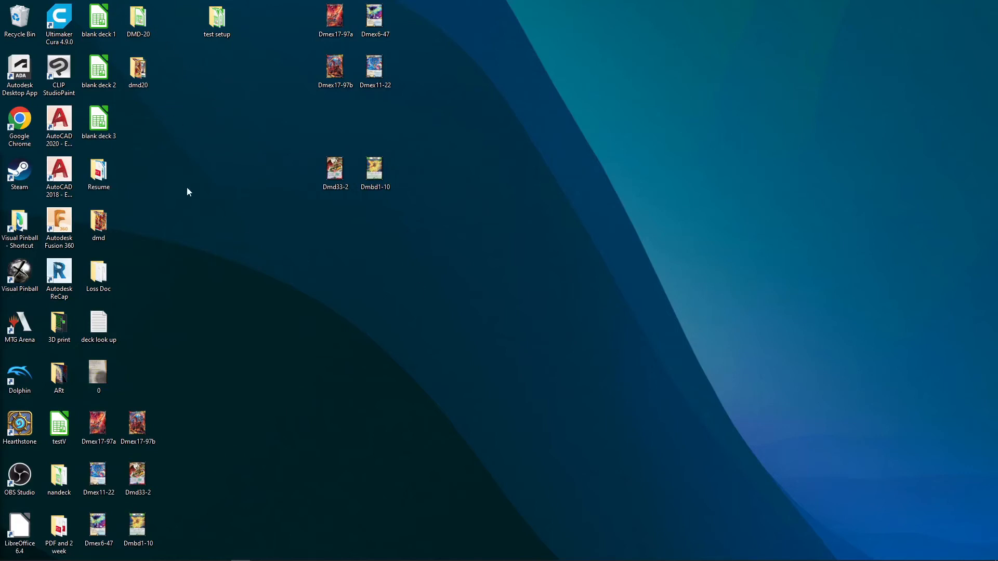
# Step: Move the six copied card images on the desktop beside the original card images
pyautogui.moveTo(181, 536); pyautogui.dragTo(436, 34)
pyautogui.moveTo(415, 226); pyautogui.dragTo(349, 118)
# Step: Open the DMPG V 0.8 folder inside test setup and put copies of the six card images in it
pyautogui.doubleClick(224, 23)
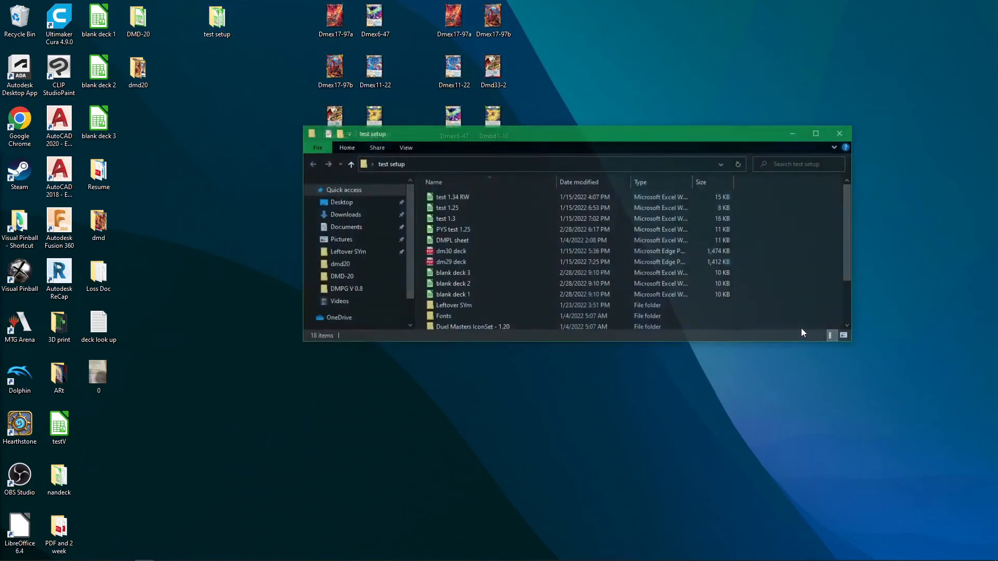
pyautogui.scroll(-2, 491, 310)
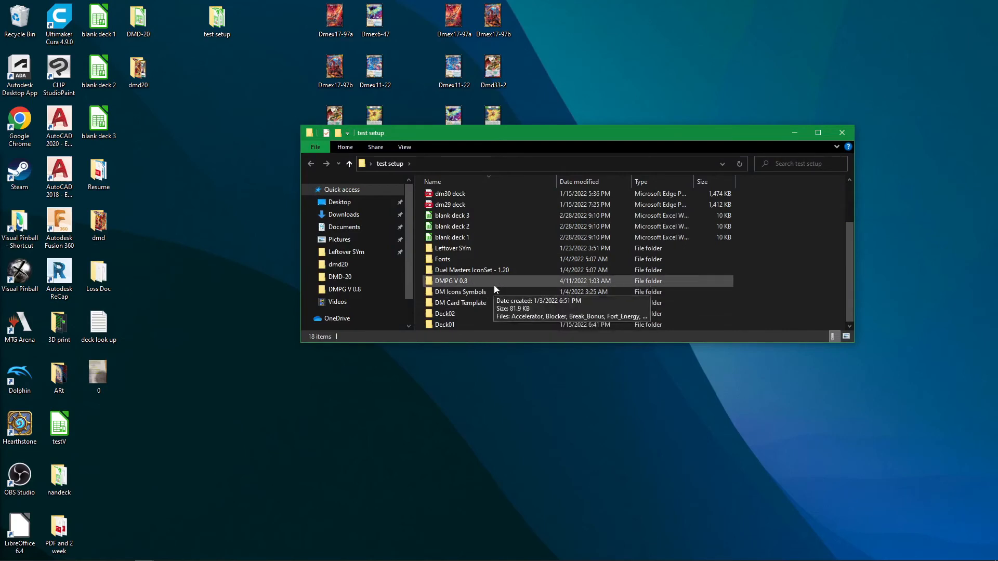
pyautogui.click(493, 285)
pyautogui.doubleClick(494, 285)
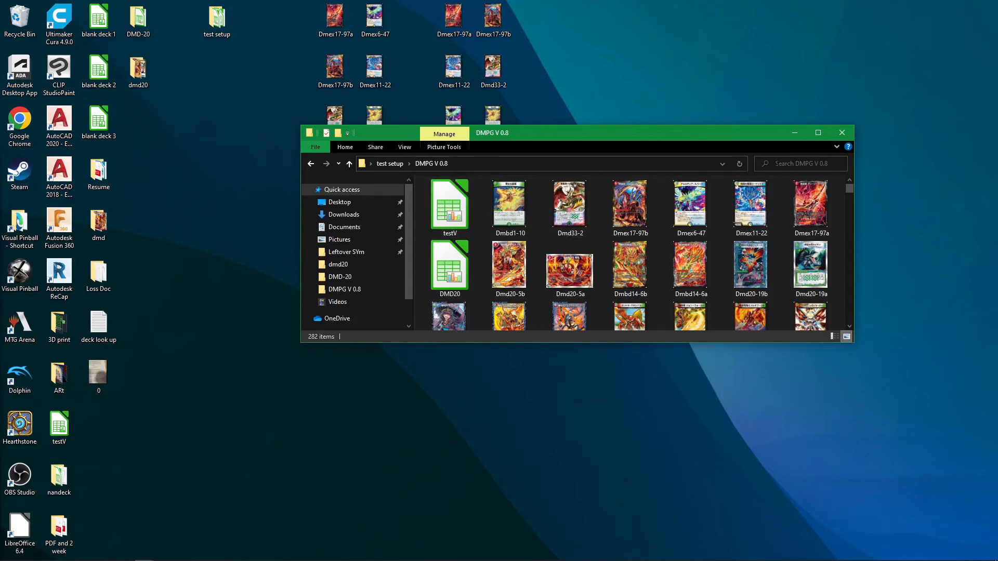
# Step: Launch nanDECK from the nandeck desktop folder and minimize the folder window
pyautogui.click(59, 479)
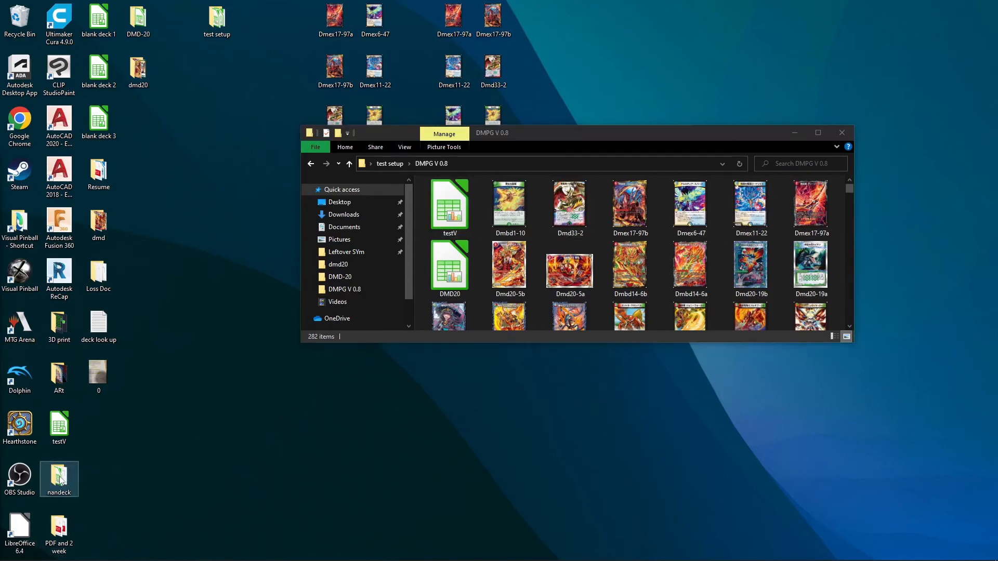
pyautogui.doubleClick(59, 480)
pyautogui.scroll(-5, 676, 260)
pyautogui.click(837, 252)
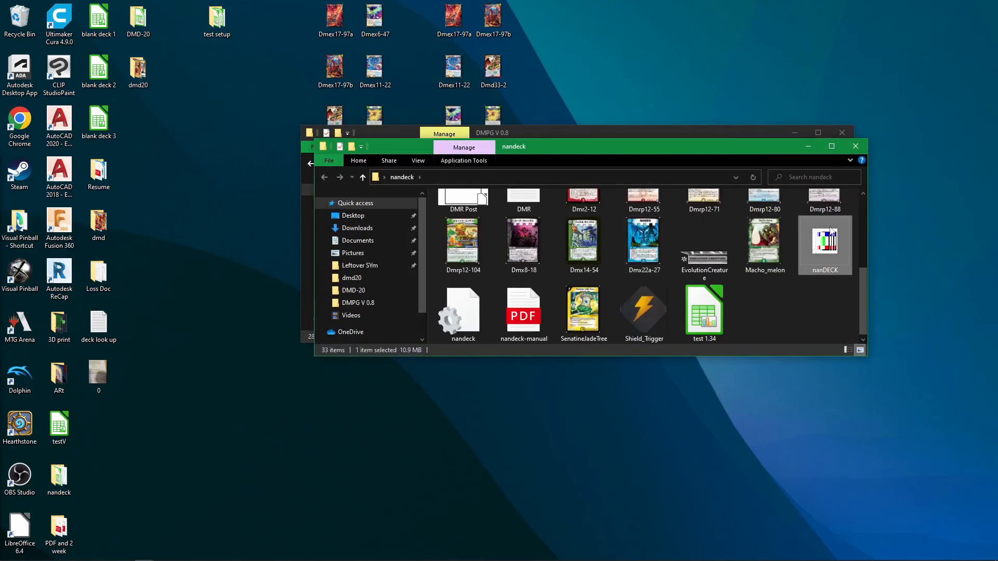
pyautogui.click(805, 136)
pyautogui.click(808, 146)
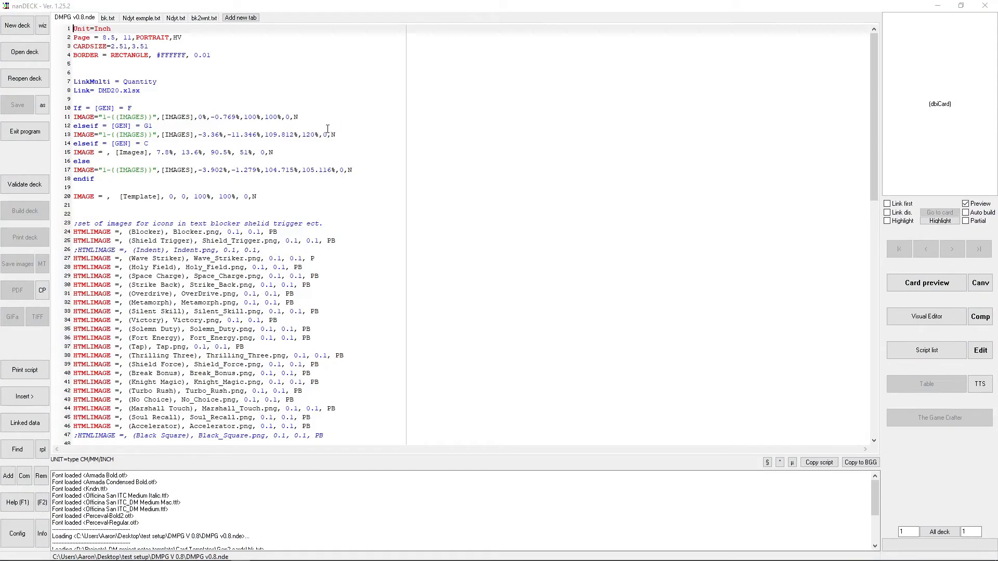
# Step: Change the linked spreadsheet on line 8 of the DMPG v0.8 script to testV.xlsx and build the deck
pyautogui.moveTo(120, 90); pyautogui.dragTo(98, 90)
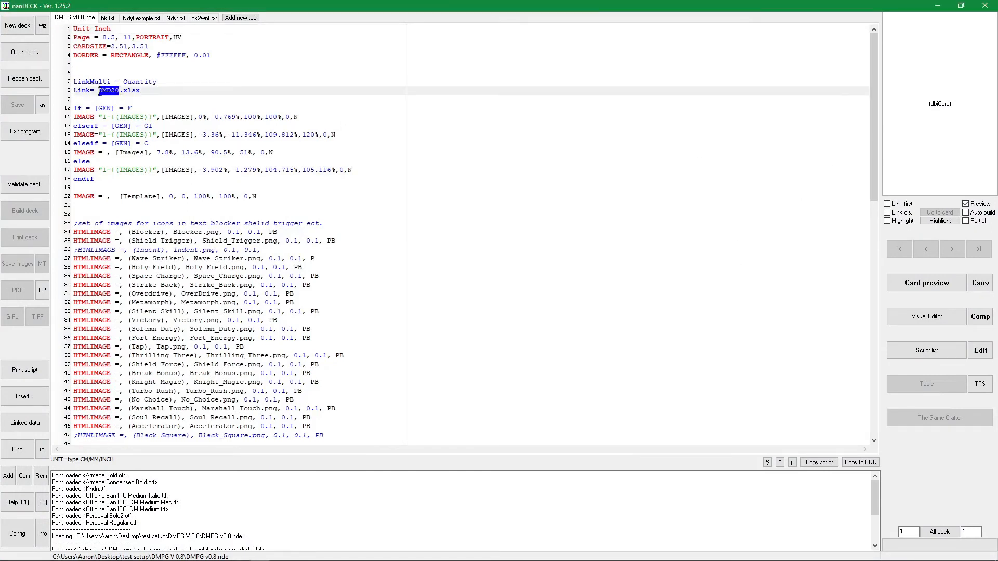
pyautogui.write('testv')
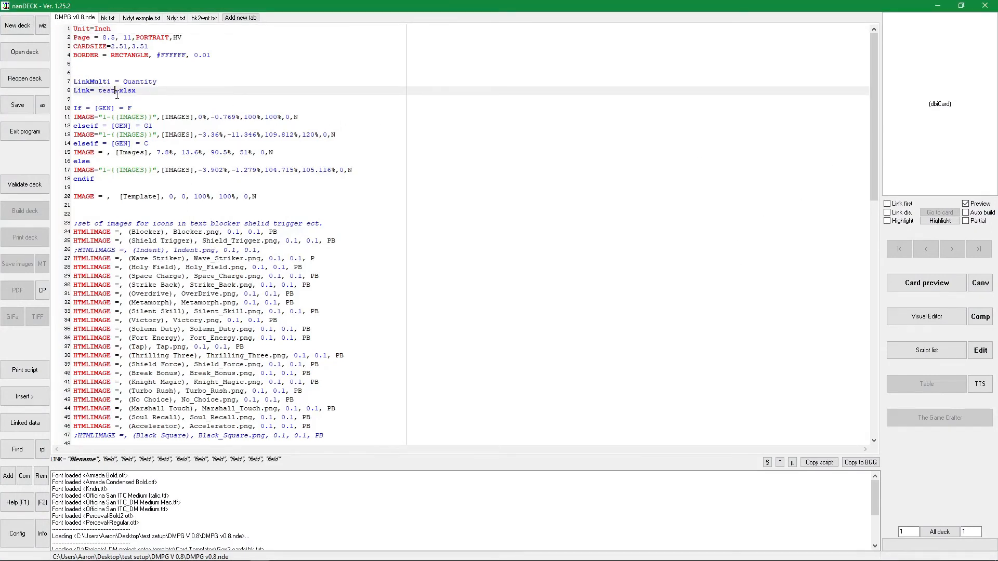
pyautogui.press('BackSpace')
pyautogui.write('V')
pyautogui.click(944, 223)
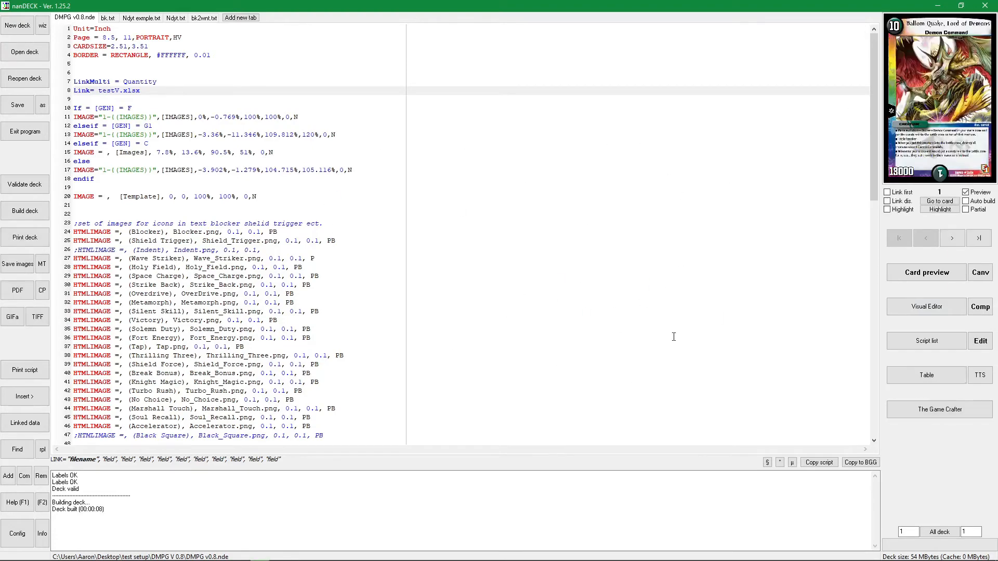
# Step: Open the enlarged card preview and inspect the Ballom Quake card from its title down to its power value
pyautogui.click(926, 273)
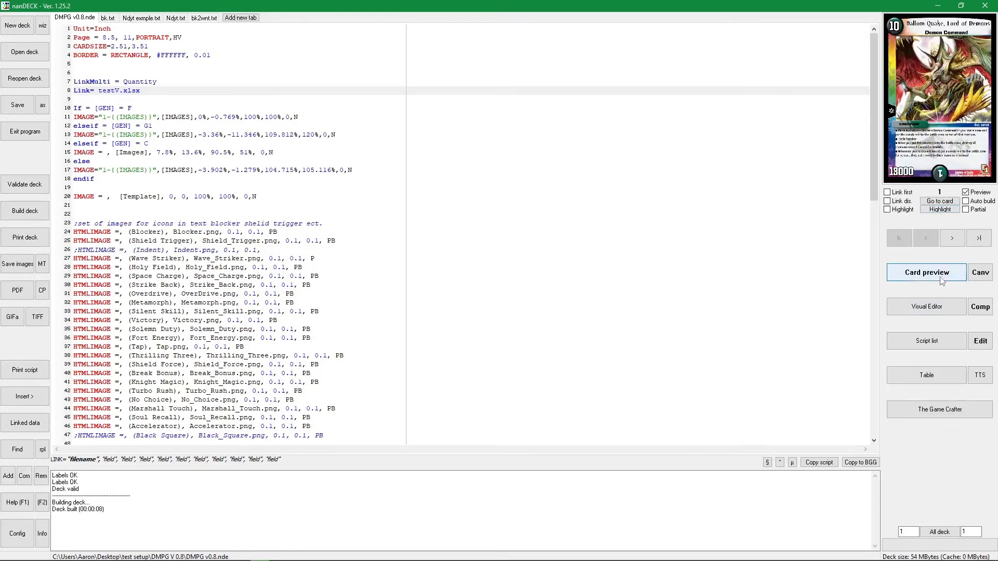
pyautogui.scroll(-2, 591, 296)
pyautogui.moveTo(731, 130); pyautogui.dragTo(732, 69)
pyautogui.scroll(-1, 732, 73)
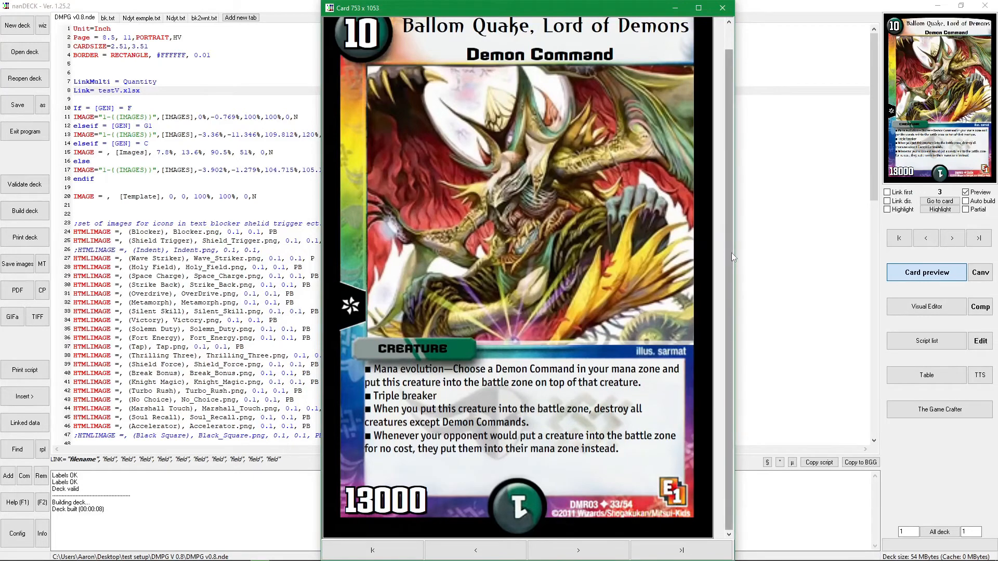
pyautogui.scroll(1, 734, 180)
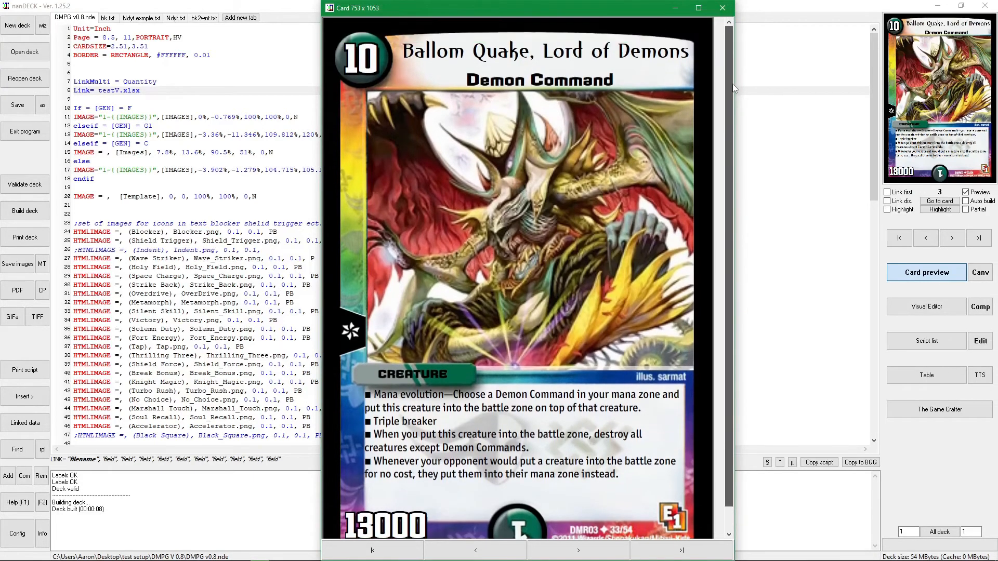
pyautogui.scroll(-1, 732, 83)
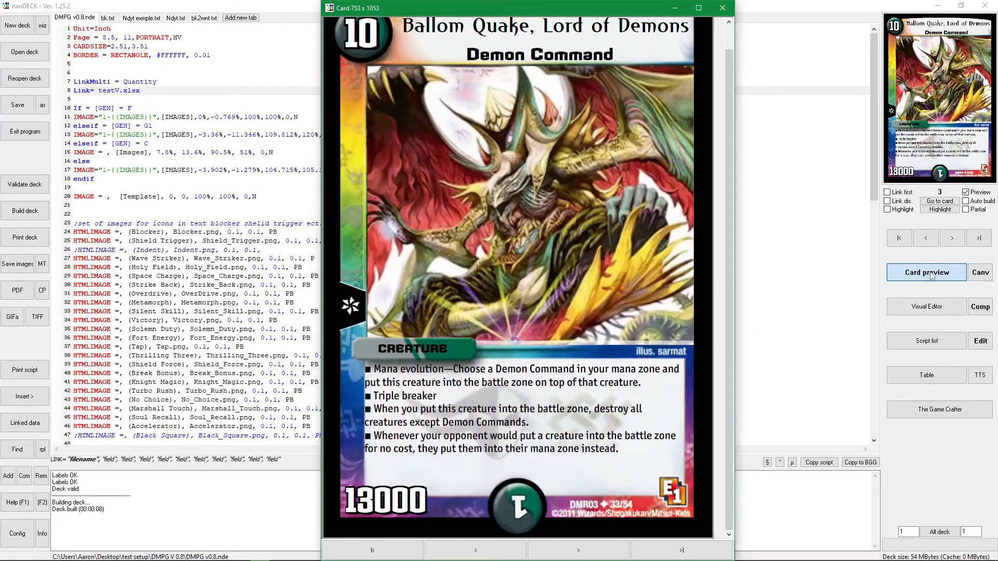
# Step: Advance the card preview to card 5 and rebuild only that card
pyautogui.click(951, 238)
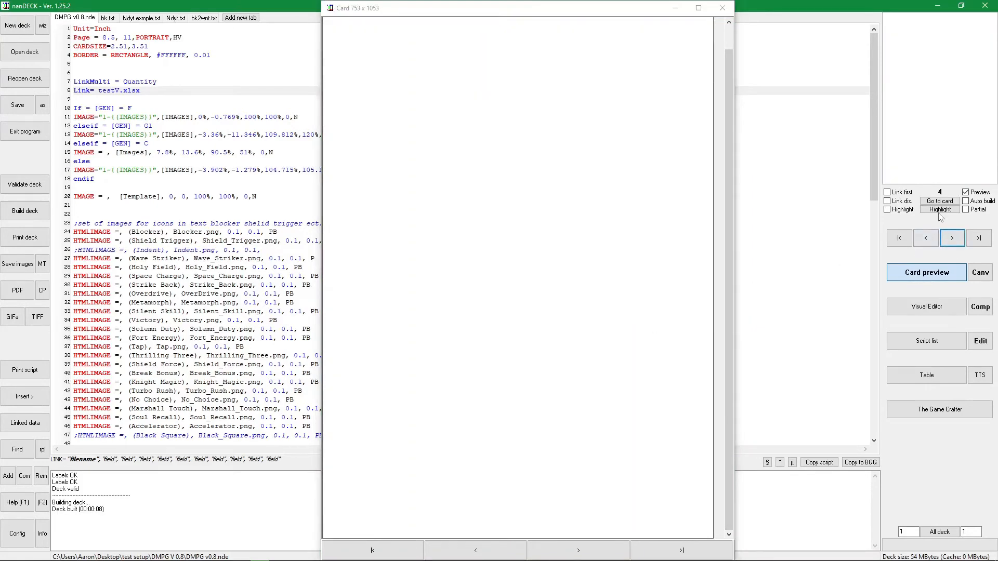
pyautogui.click(953, 241)
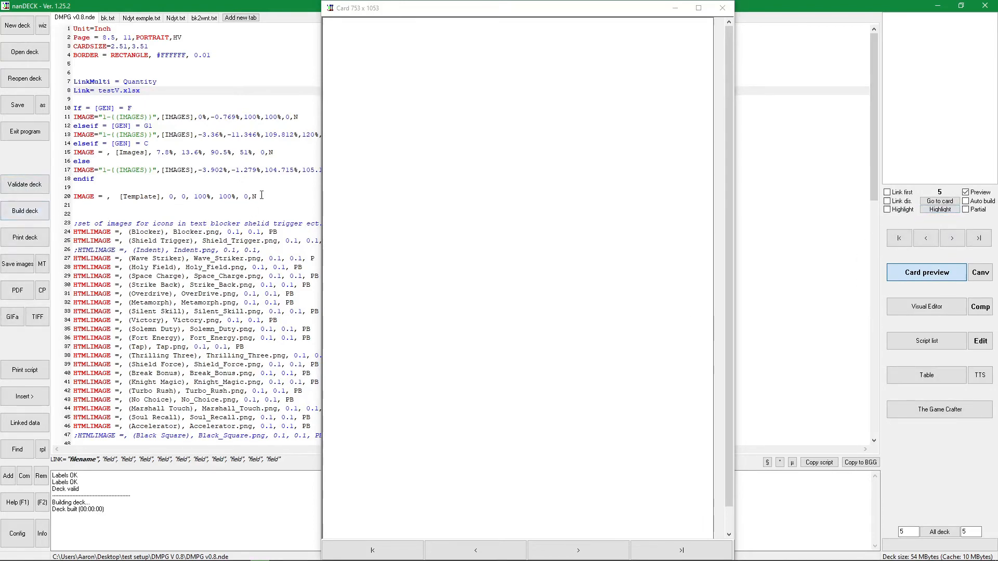
# Step: Validate the script and build the whole deck so the Ballom Quake card shows in the preview
pyautogui.click(41, 195)
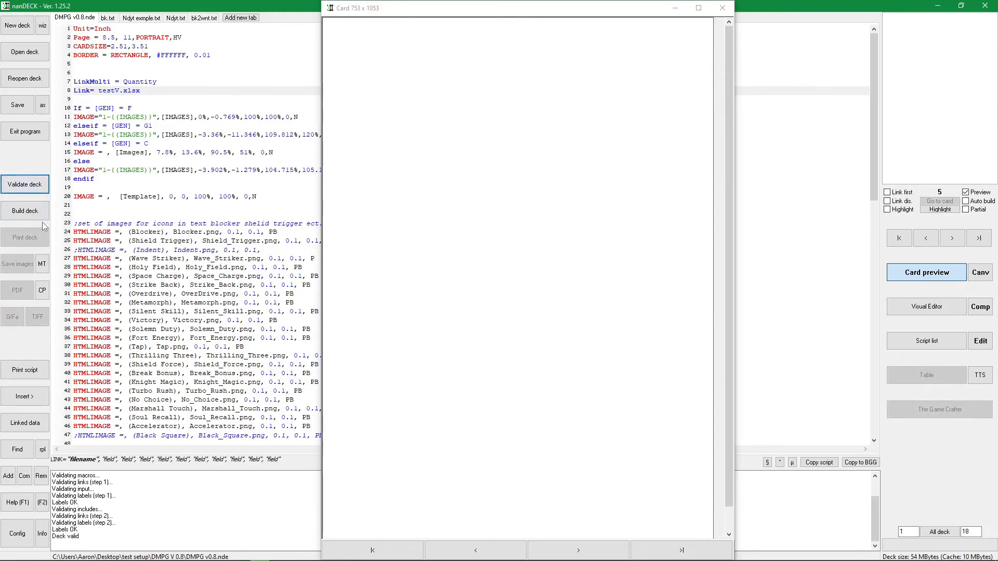
pyautogui.click(41, 213)
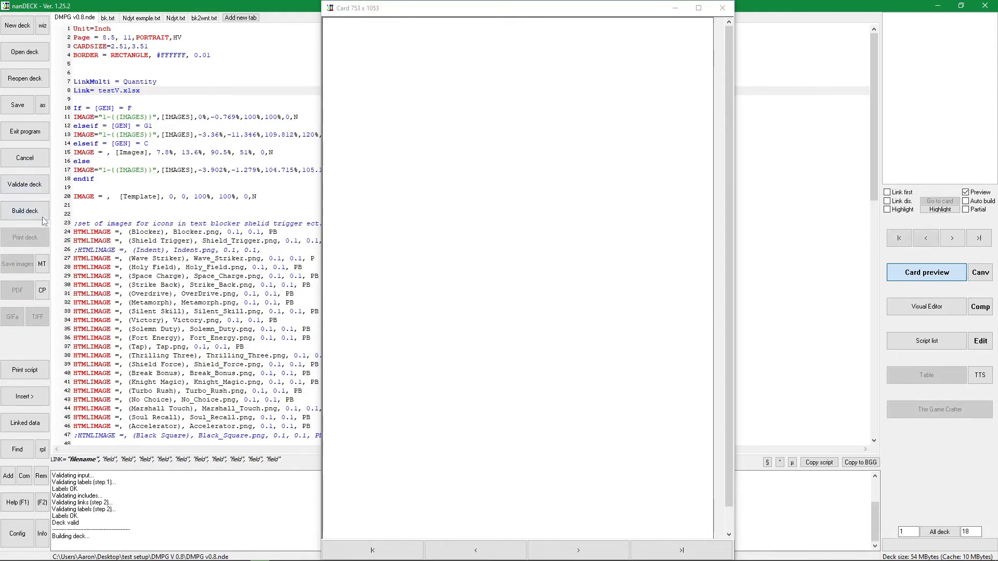
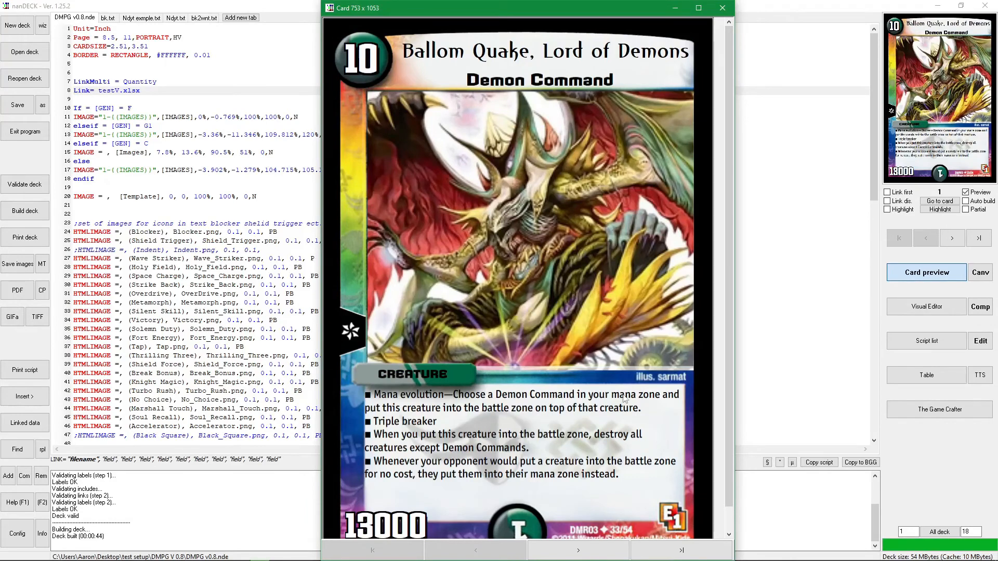
pyautogui.scroll(-1, 728, 267)
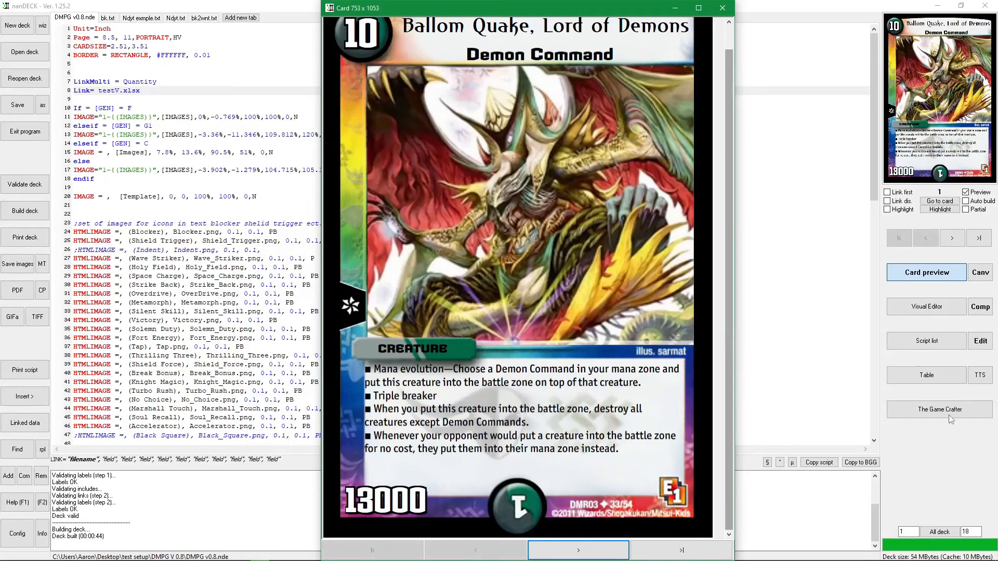
# Step: Advance the card preview to the green Sanctuary of the Mother spell and compare it with the Ballom Quake card
pyautogui.click(943, 240)
pyautogui.click(951, 238)
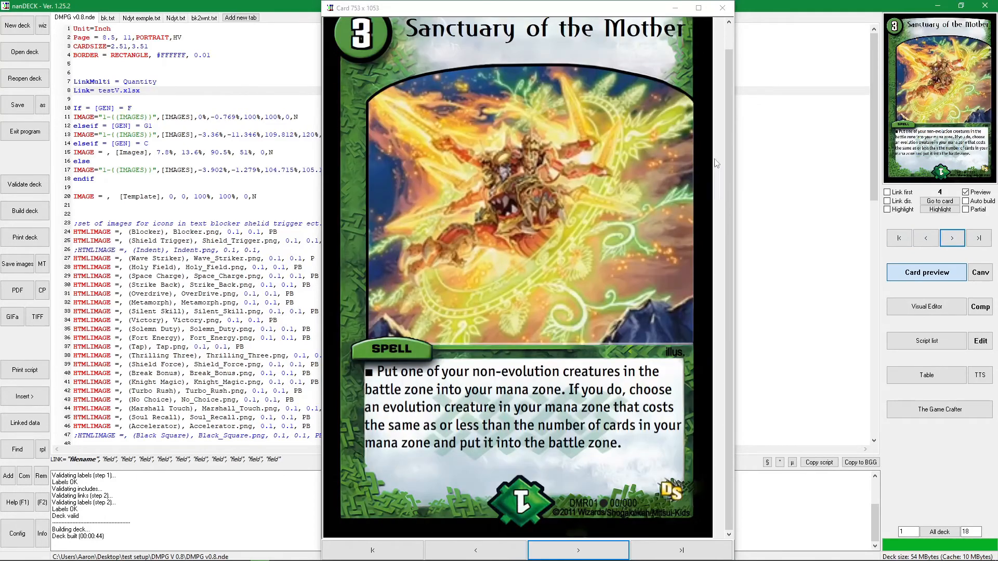
pyautogui.moveTo(731, 173); pyautogui.dragTo(724, 134)
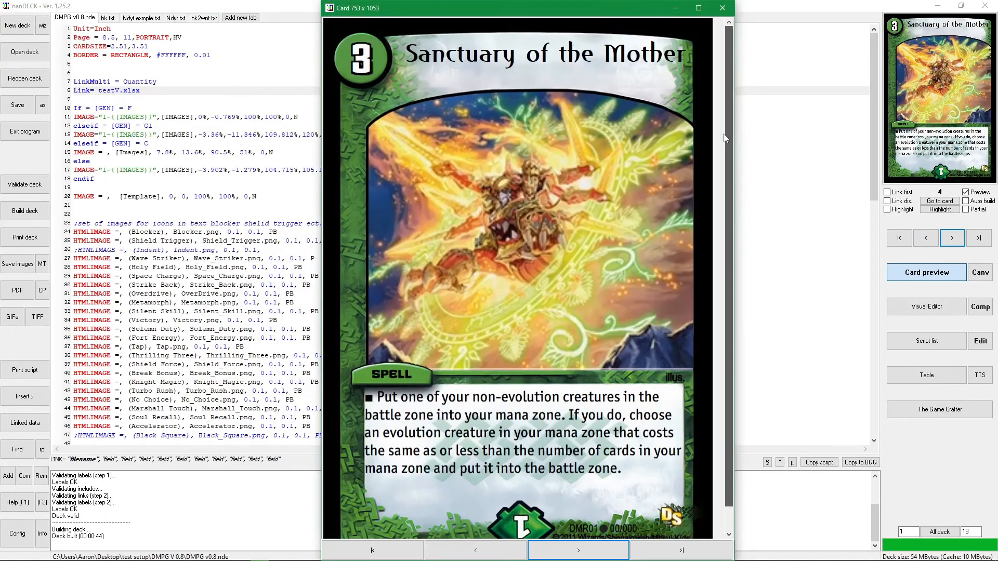
pyautogui.scroll(-1, 726, 138)
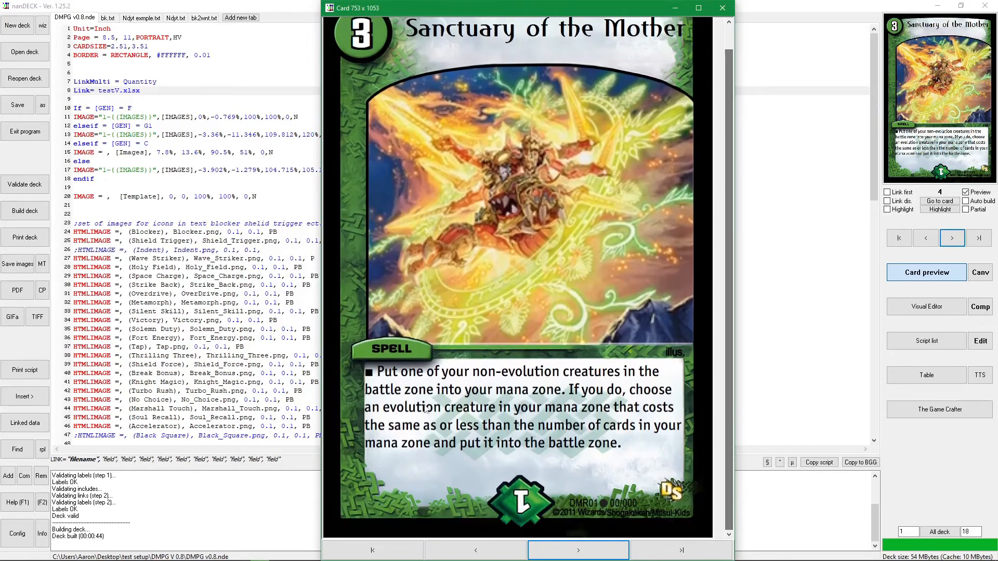
pyautogui.click(476, 550)
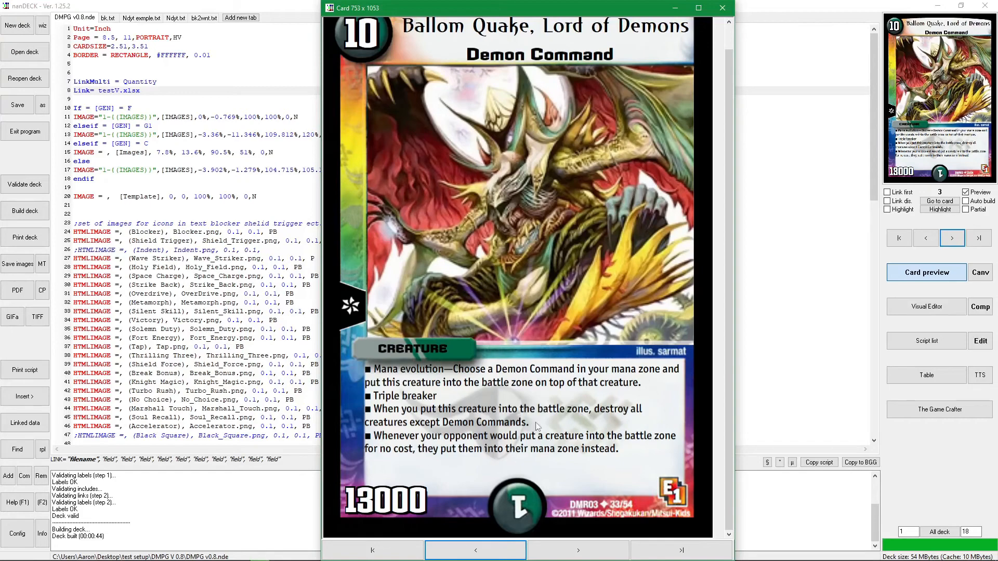
pyautogui.click(578, 551)
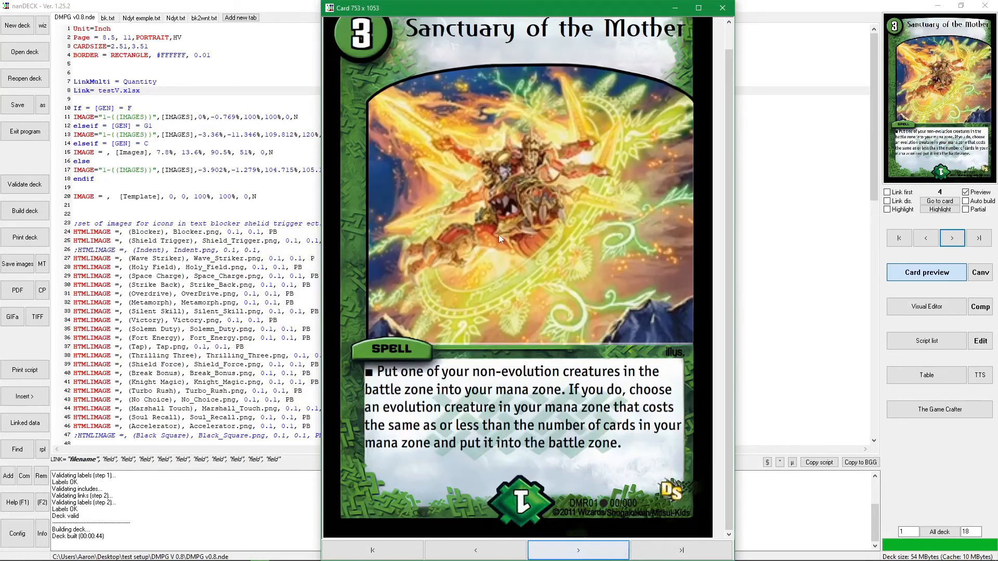
# Step: Inspect the green Sanctuary of the Mother card from title to footer, and advance the preview to card 7
pyautogui.scroll(1, 720, 156)
pyautogui.scroll(-1, 704, 165)
pyautogui.moveTo(729, 182); pyautogui.dragTo(732, 153)
pyautogui.scroll(-1, 732, 156)
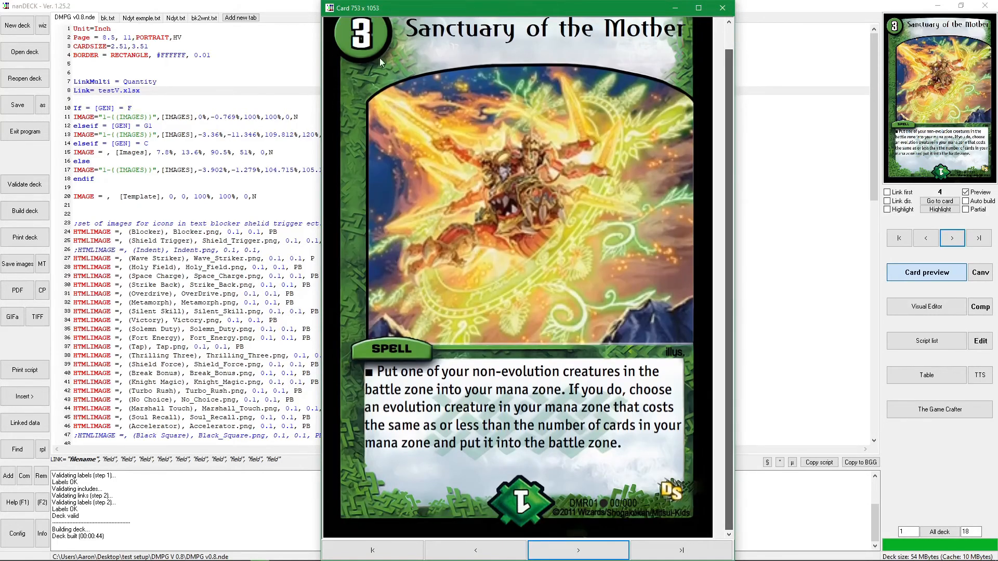
pyautogui.scroll(-1, 732, 313)
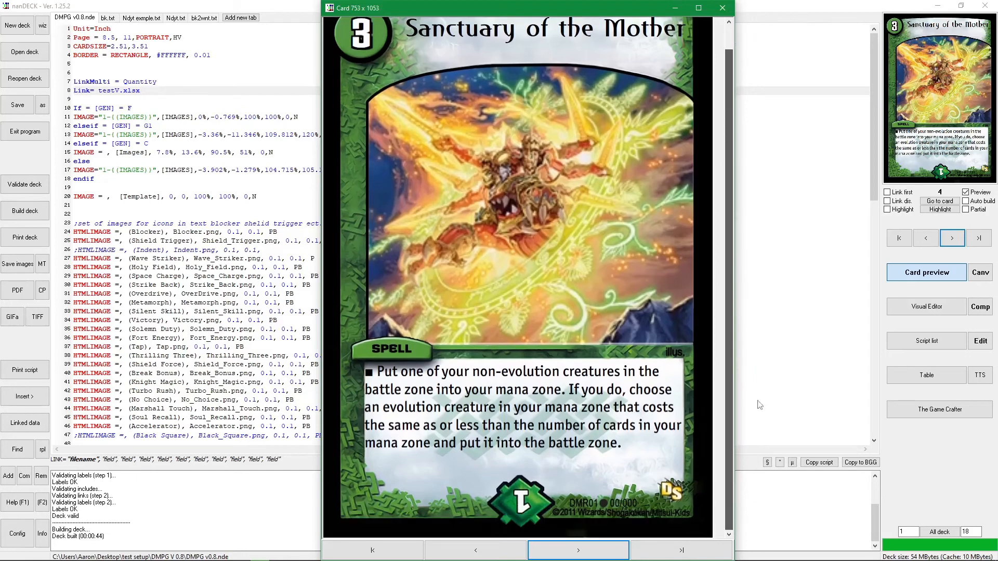
pyautogui.click(576, 547)
pyautogui.click(576, 547)
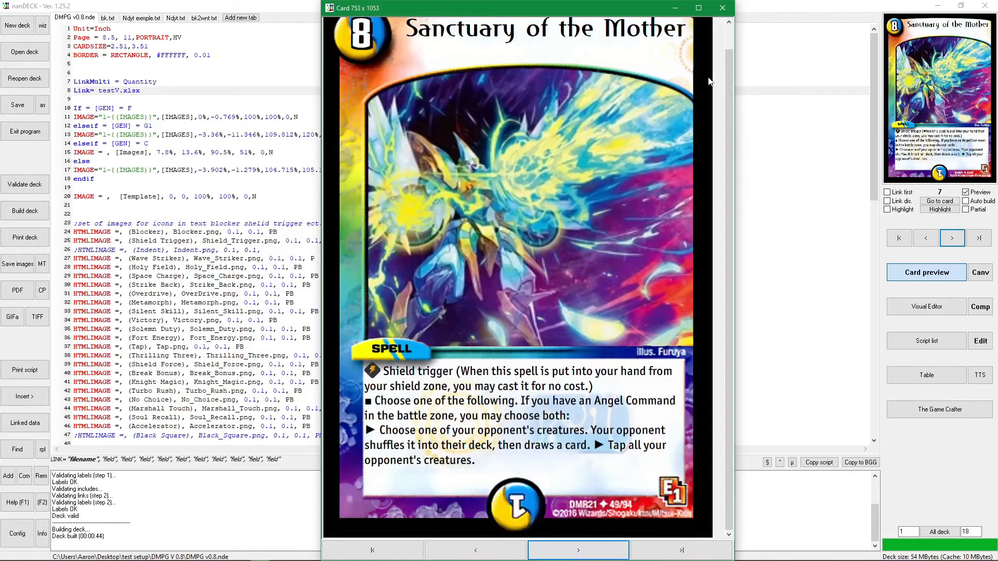
pyautogui.moveTo(726, 149); pyautogui.dragTo(735, 198)
# Step: Open the testV spreadsheet from the desktop and change [Blocker] to (Blocker) in the Lord Reis card's text in cell H5
pyautogui.click(937, 6)
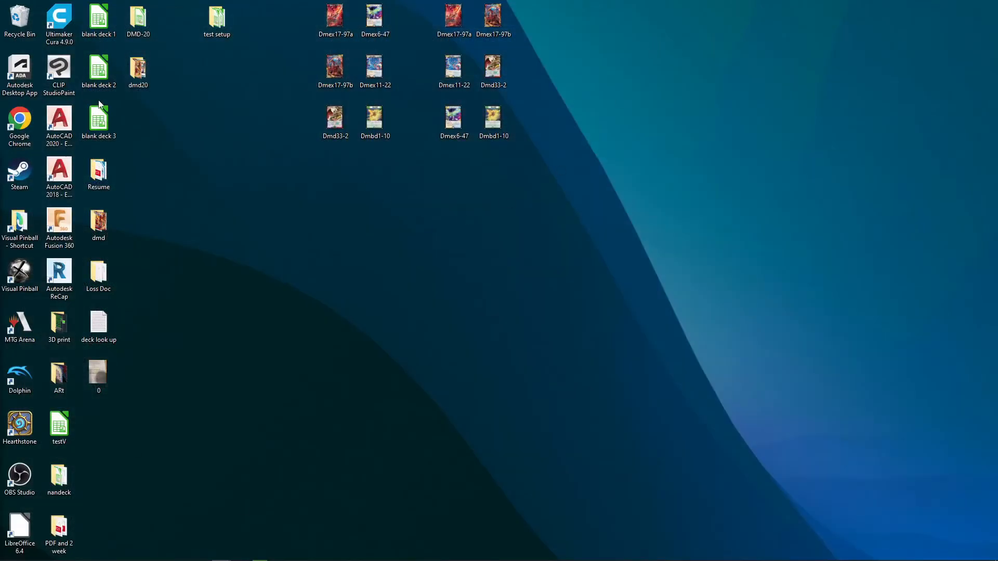
pyautogui.doubleClick(70, 411)
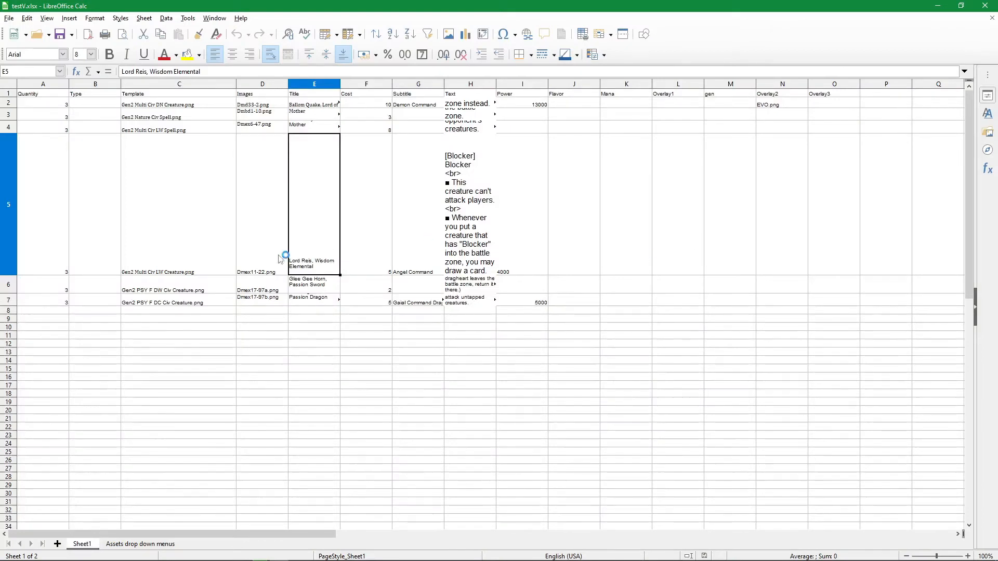
pyautogui.click(470, 156)
pyautogui.doubleClick(469, 156)
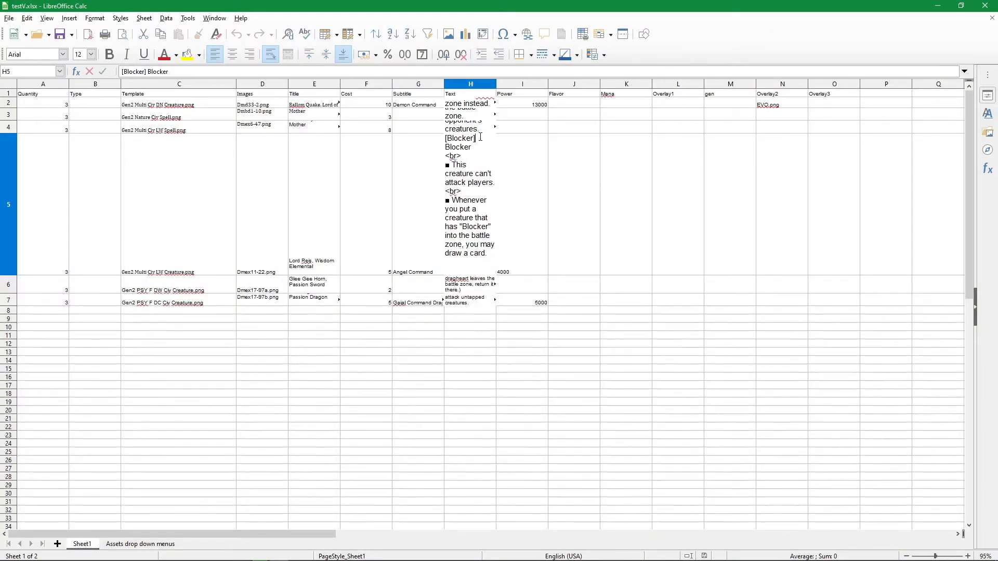
pyautogui.press('BackSpace')
pyautogui.write(')')
pyautogui.moveTo(446, 140); pyautogui.dragTo(439, 147)
pyautogui.click(453, 137)
pyautogui.press('BackSpace')
pyautogui.write('(')
pyautogui.moveTo(472, 148); pyautogui.dragTo(433, 138)
pyautogui.click(510, 140)
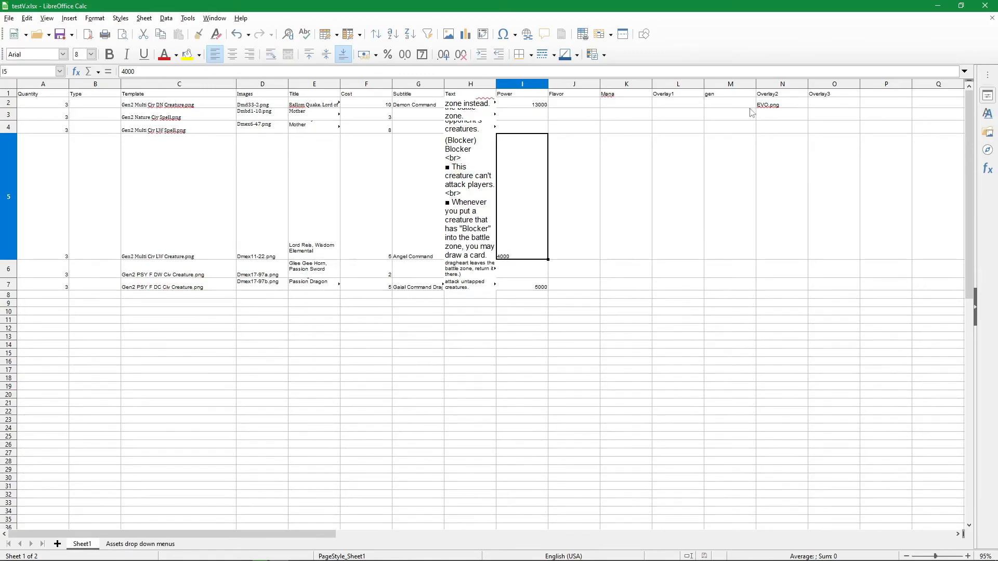
# Step: Switch back to nanDECK and advance the card preview through the Lord Reis, Wisdom Elemental cards to card 12
pyautogui.click(938, 5)
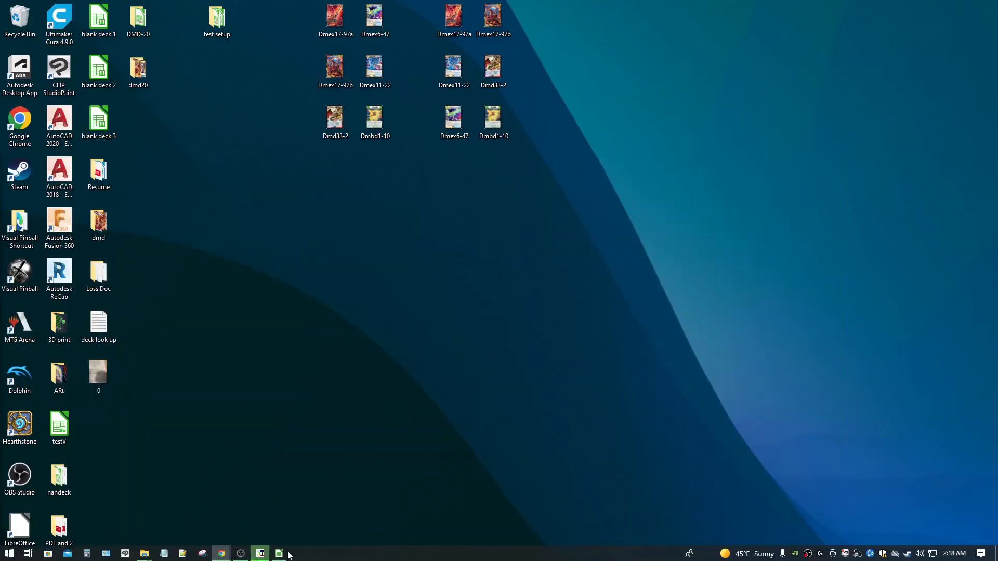
pyautogui.click(260, 554)
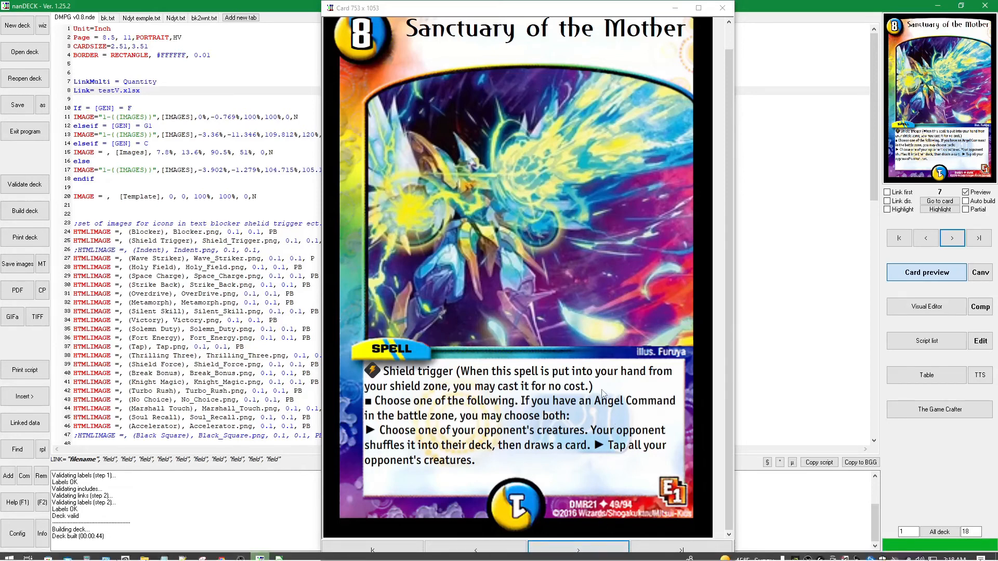
pyautogui.click(597, 555)
pyautogui.click(597, 555)
pyautogui.click(597, 555)
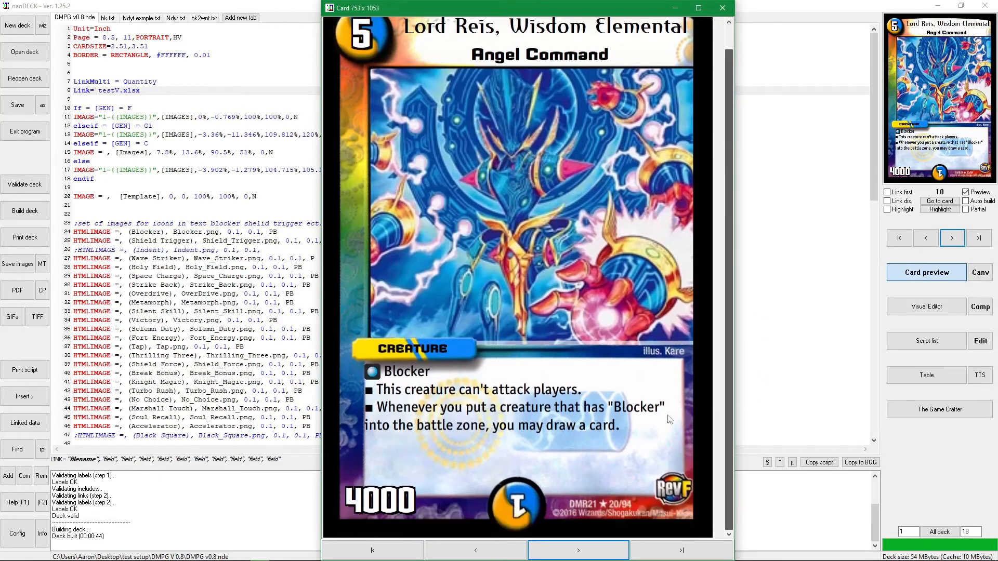
pyautogui.click(572, 551)
pyautogui.click(567, 550)
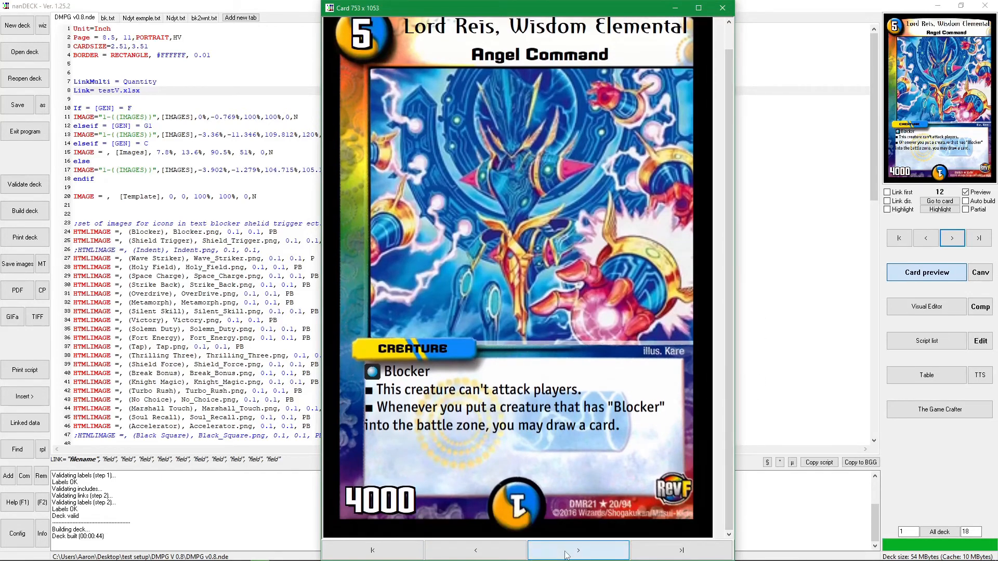
# Step: Inspect the Glee Gee Horn and Little Big Horn cards in the enlarged preview and close it
pyautogui.click(567, 553)
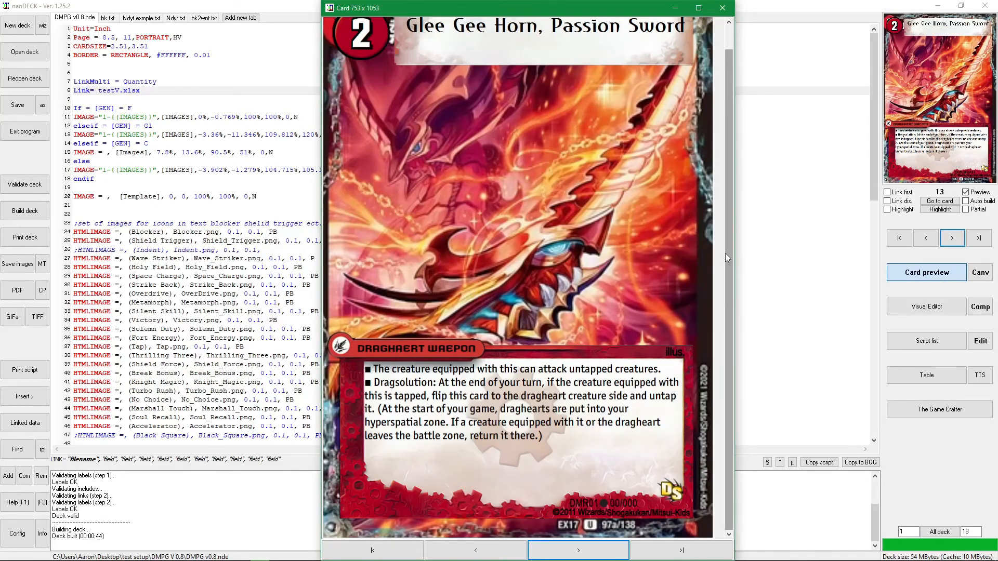
pyautogui.moveTo(737, 252)
pyautogui.mouseDown()
pyautogui.moveTo(749, 252)
pyautogui.moveTo(726, 250)
pyautogui.mouseUp()
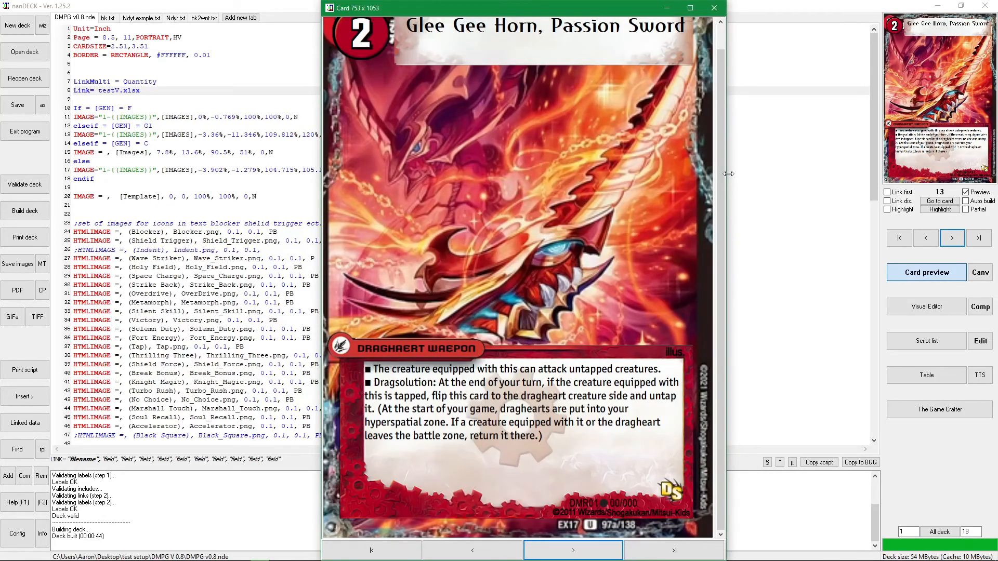
pyautogui.moveTo(721, 184); pyautogui.dragTo(726, 72)
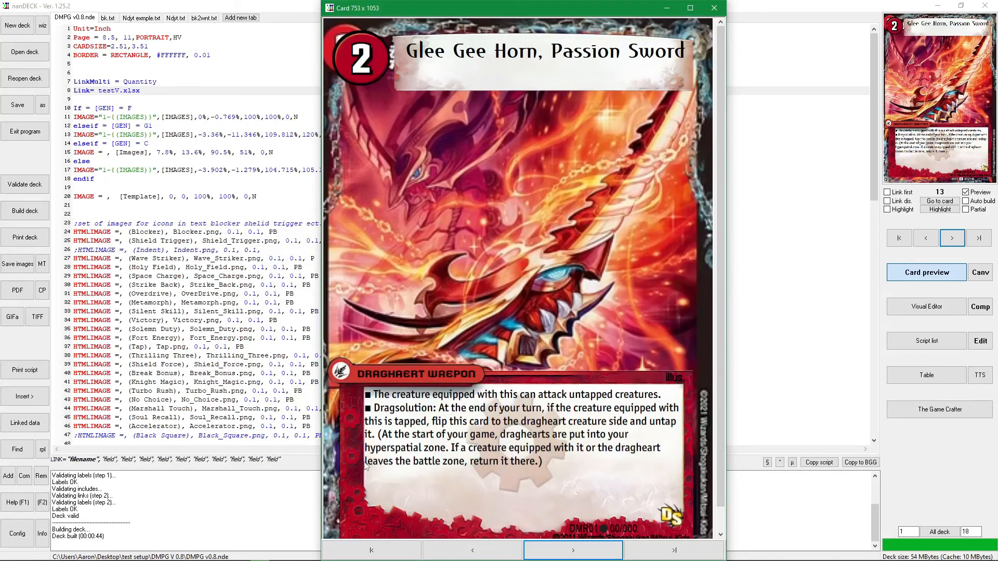
pyautogui.moveTo(716, 286); pyautogui.dragTo(708, 114)
pyautogui.click(594, 552)
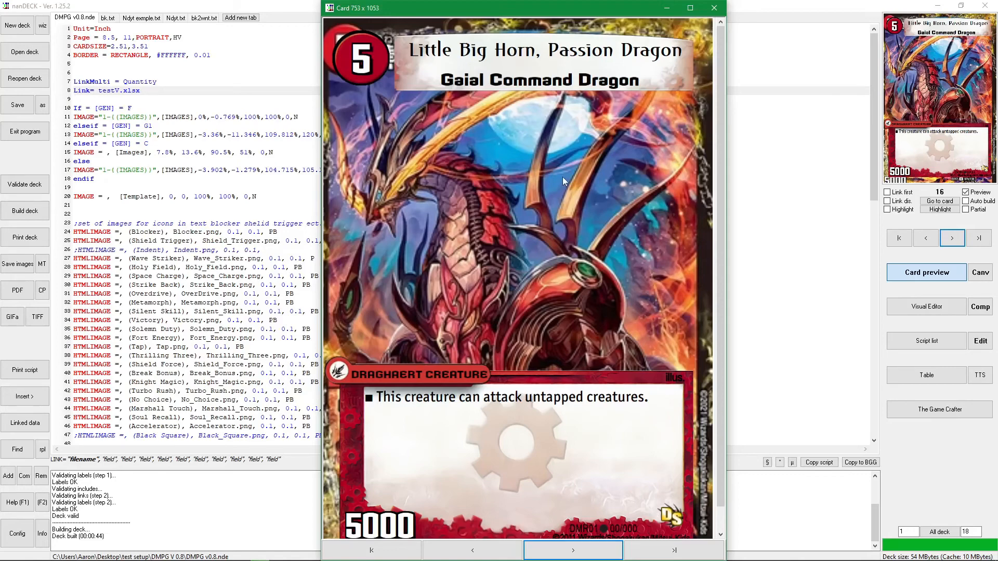
pyautogui.click(714, 8)
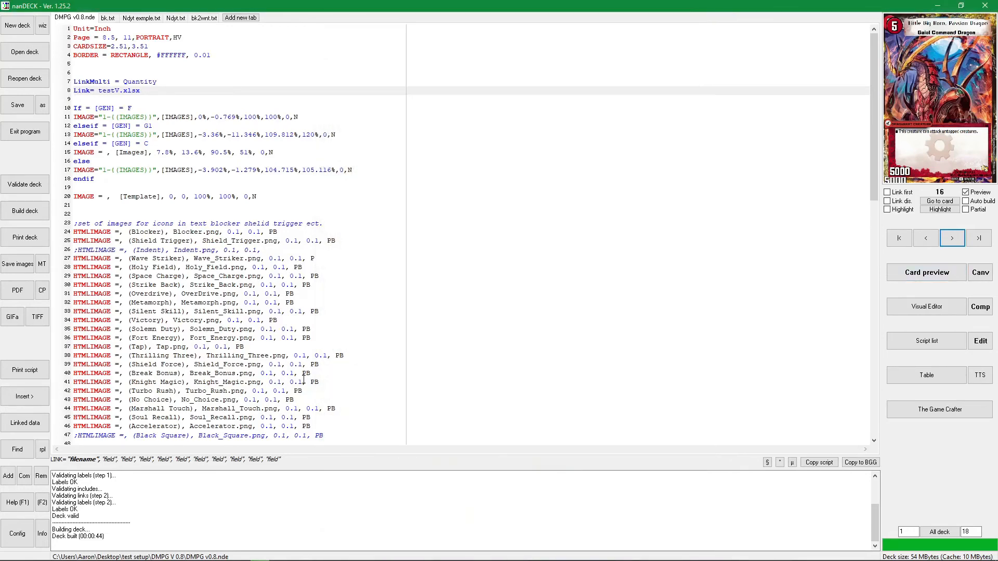
# Step: Open the deck's print preview, check page 2, and print the deck with Microsoft Print to PDF
pyautogui.click(30, 239)
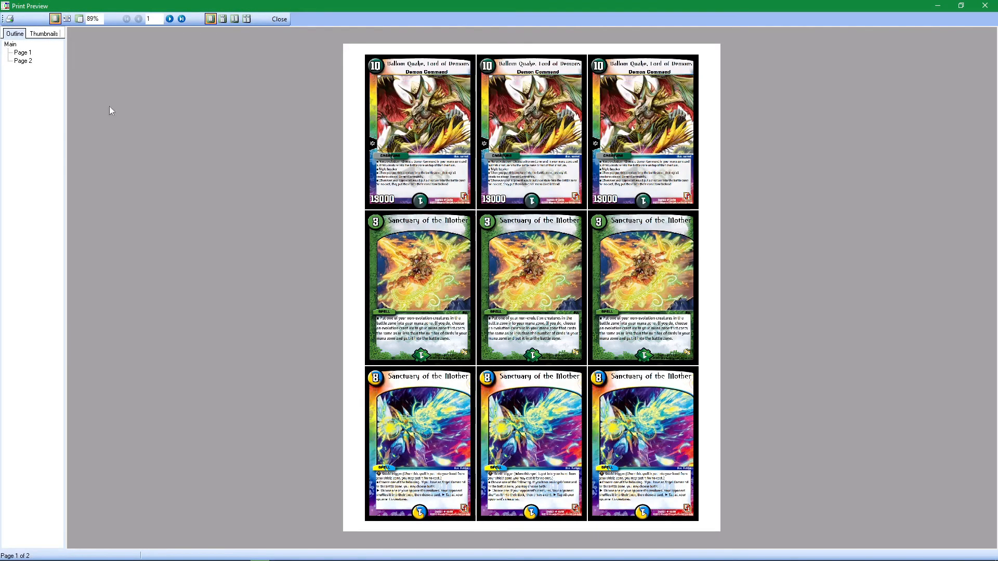
pyautogui.click(28, 61)
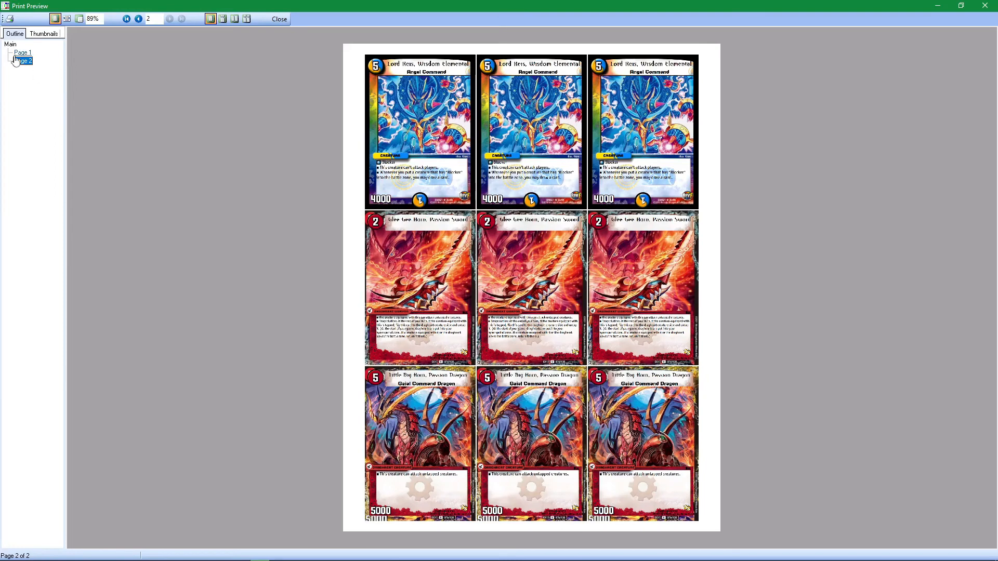
pyautogui.click(10, 19)
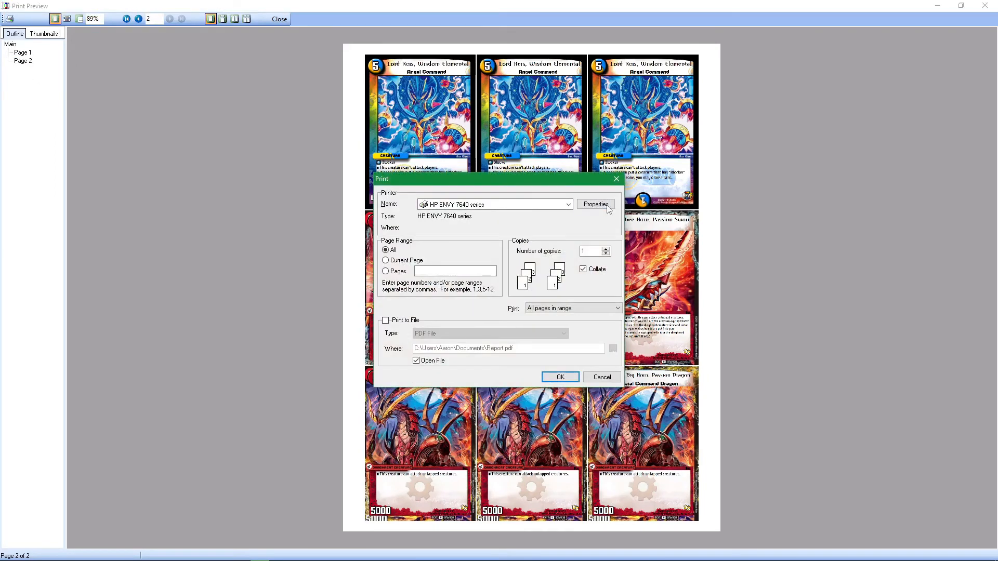
pyautogui.click(568, 205)
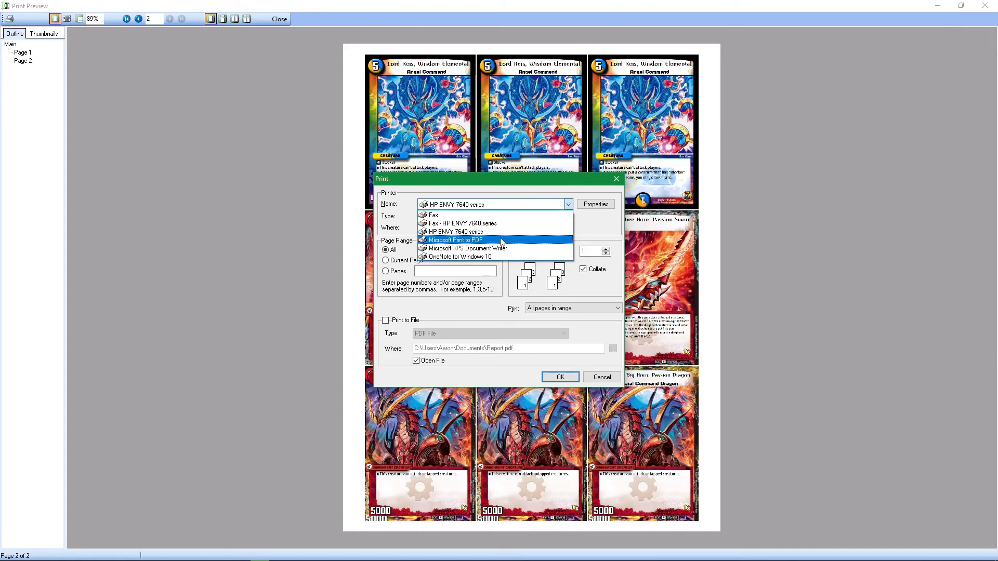
pyautogui.click(502, 242)
pyautogui.click(561, 377)
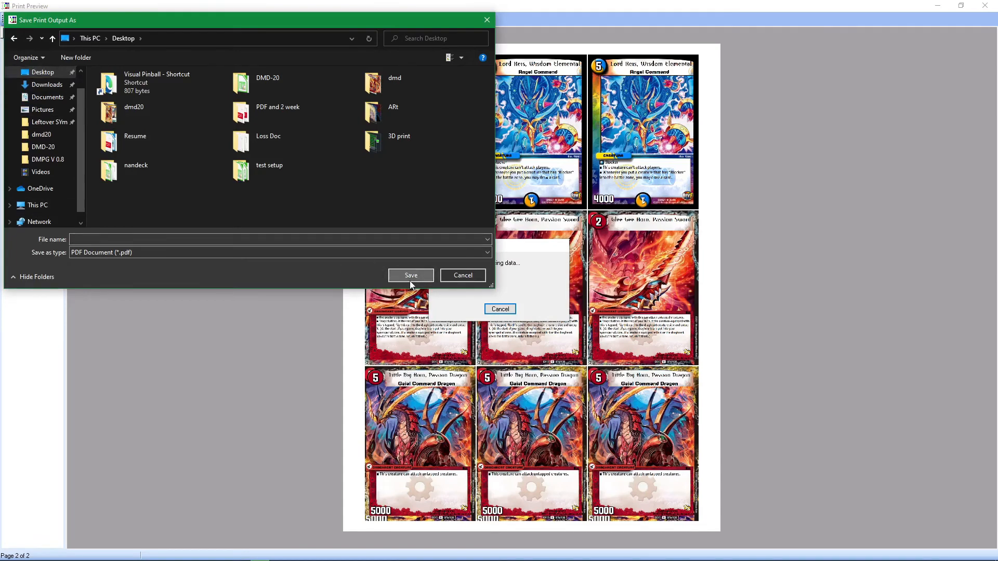
# Step: Save the print output to the desktop as a PDF named testV and return to the desktop
pyautogui.click(321, 242)
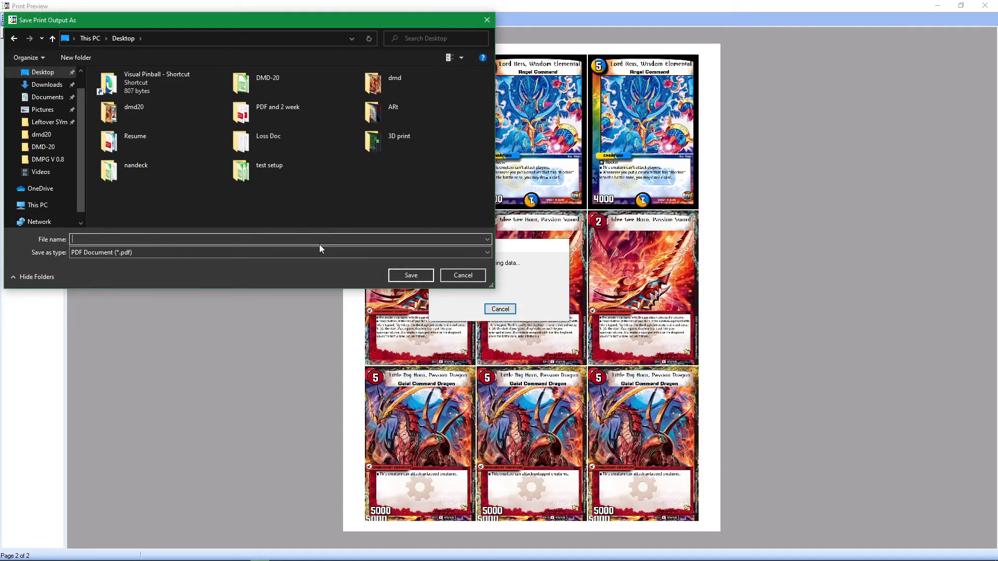
pyautogui.write('tet')
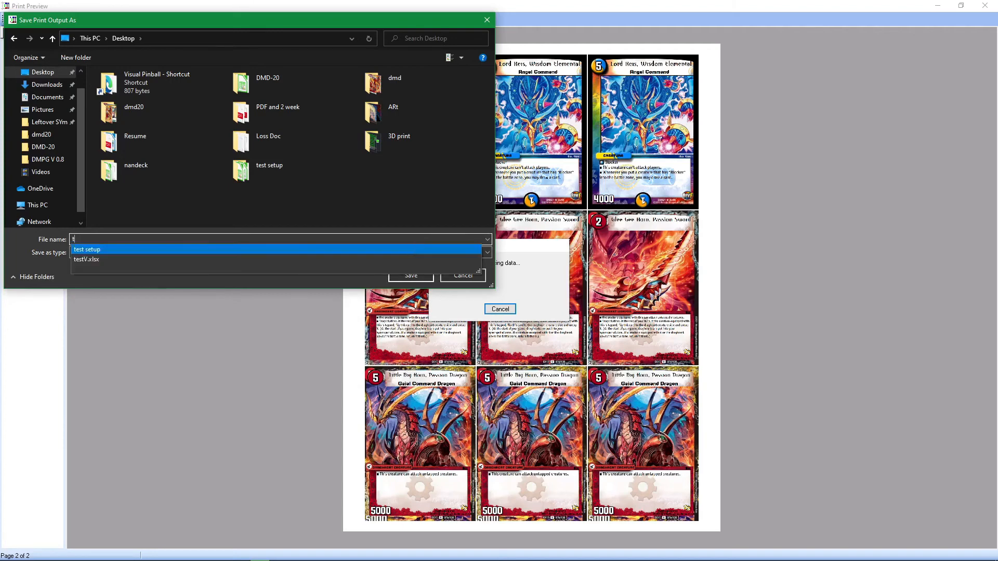
pyautogui.press('BackSpace')
pyautogui.write('stV')
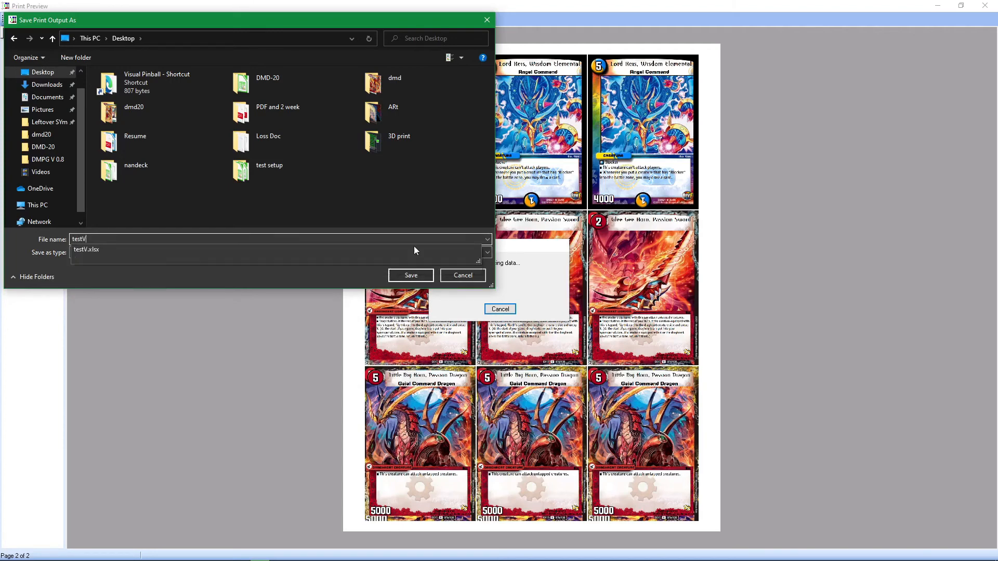
pyautogui.click(411, 276)
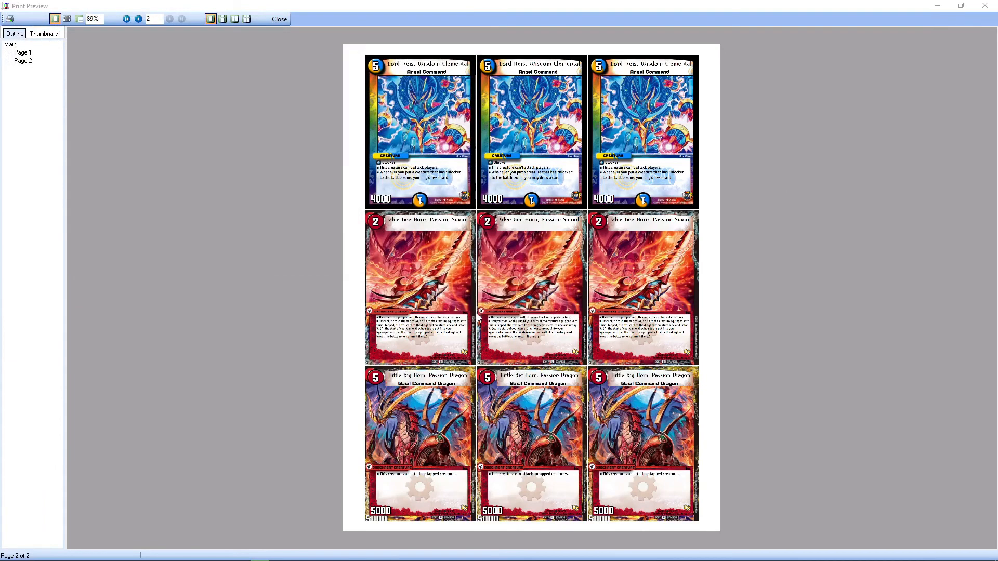
pyautogui.click(955, 4)
pyautogui.click(367, 69)
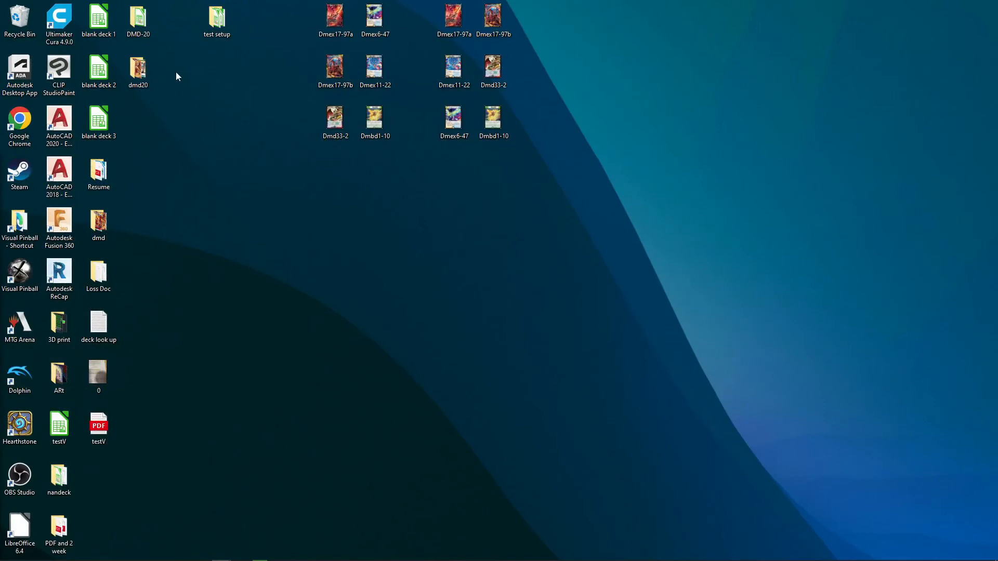
# Step: Open the testV PDF from the desktop, maximize it and review the card sheets on both pages
pyautogui.doubleClick(106, 439)
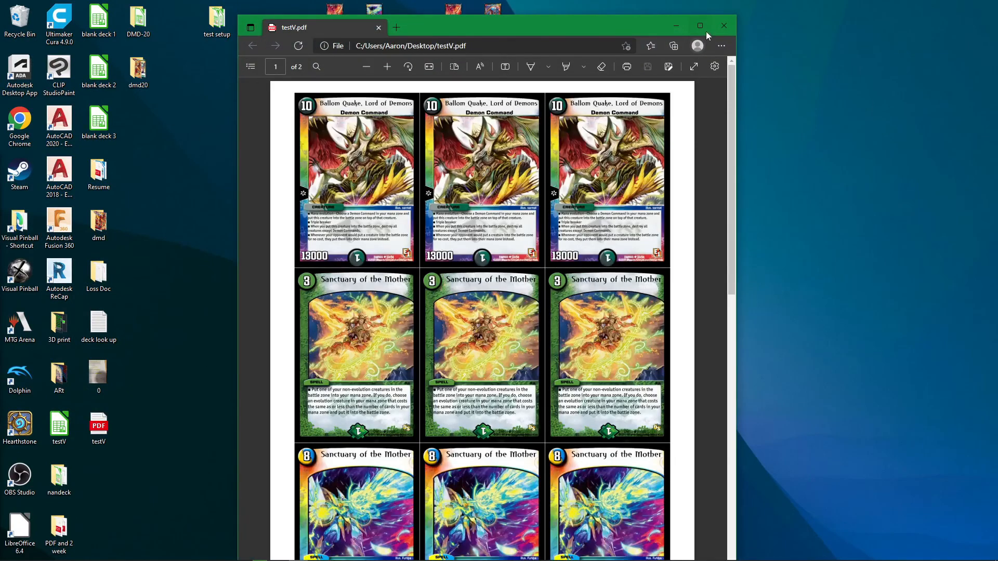
pyautogui.click(700, 25)
pyautogui.scroll(-10, 459, 266)
pyautogui.scroll(10, 501, 331)
pyautogui.scroll(-10, 500, 332)
pyautogui.scroll(10, 500, 333)
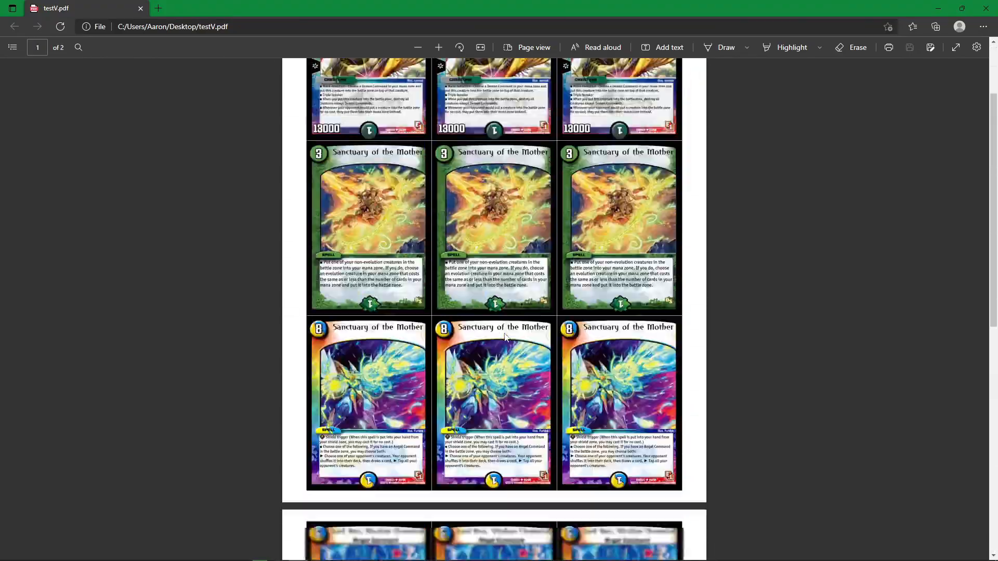
pyautogui.scroll(-10, 510, 336)
pyautogui.scroll(10, 522, 455)
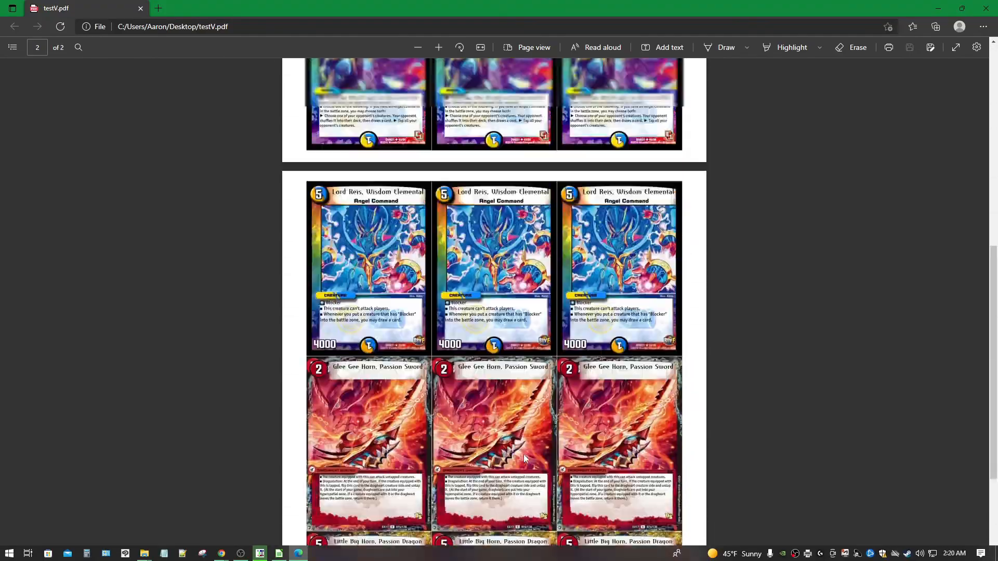
pyautogui.scroll(-10, 522, 453)
pyautogui.scroll(10, 523, 453)
pyautogui.scroll(-10, 515, 472)
pyautogui.scroll(10, 769, 89)
pyautogui.scroll(-10, 777, 383)
pyautogui.scroll(10, 706, 138)
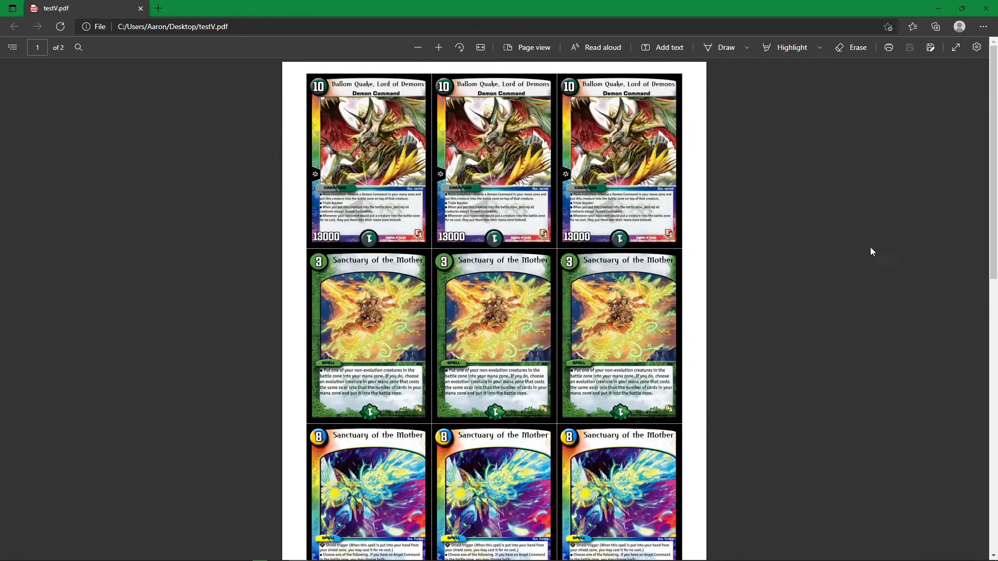
pyautogui.scroll(-10, 536, 536)
pyautogui.scroll(10, 659, 290)
pyautogui.scroll(-10, 683, 234)
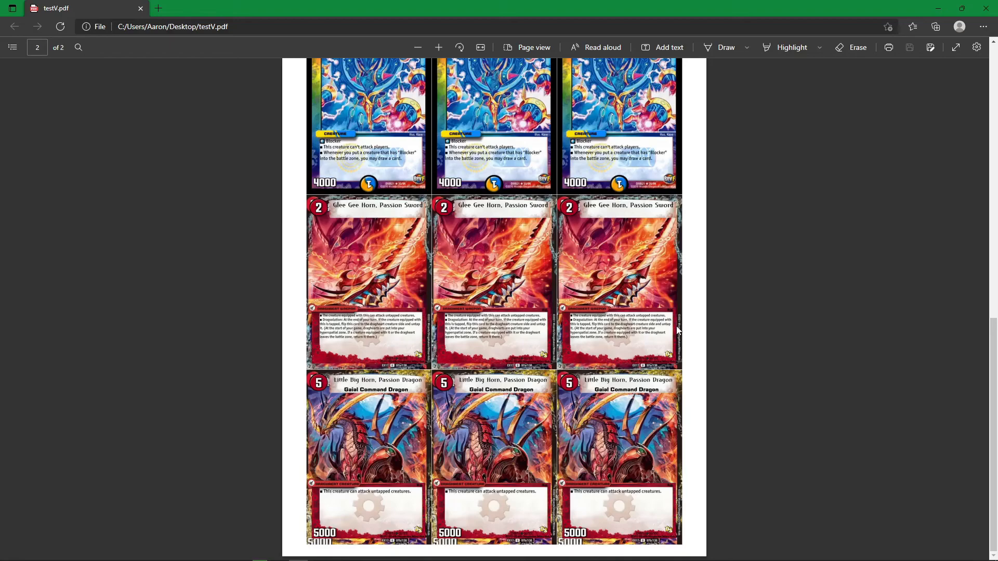
pyautogui.scroll(10, 644, 368)
pyautogui.scroll(-10, 649, 367)
pyautogui.scroll(10, 653, 365)
pyautogui.scroll(-9, 657, 363)
pyautogui.scroll(2, 657, 361)
pyautogui.scroll(-1, 657, 358)
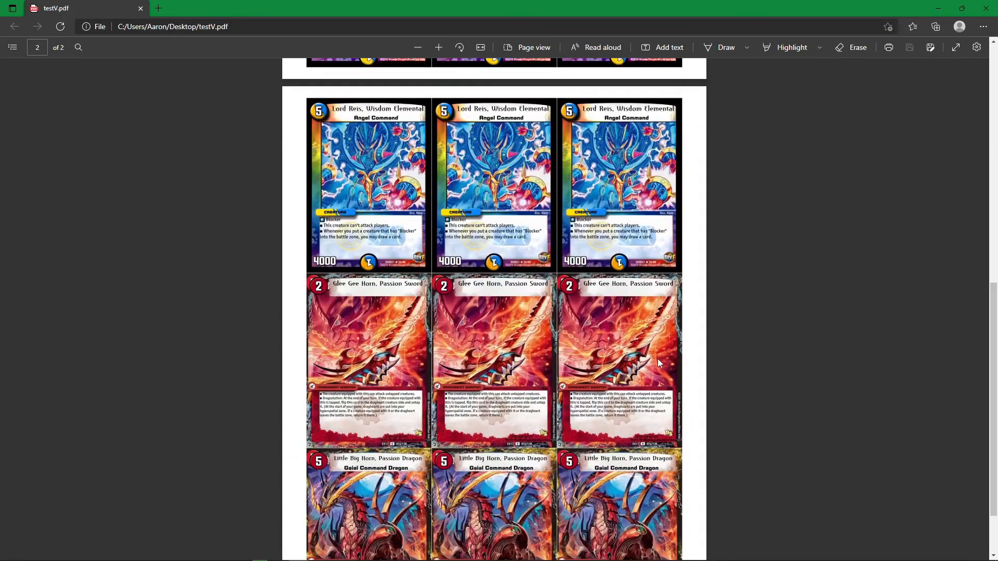
pyautogui.scroll(-1, 803, 312)
pyautogui.scroll(10, 806, 322)
pyautogui.scroll(-10, 806, 341)
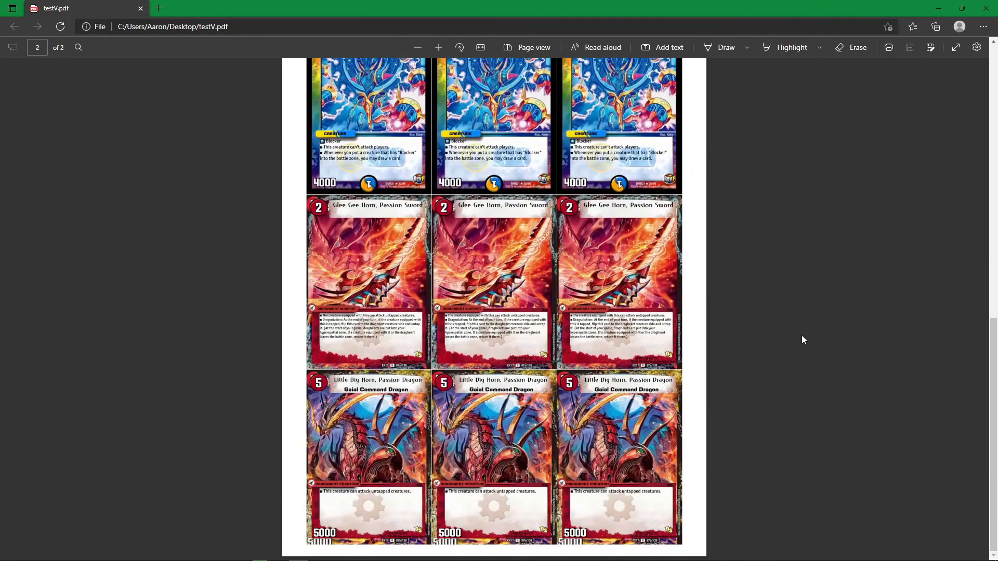
pyautogui.middleClick(791, 307)
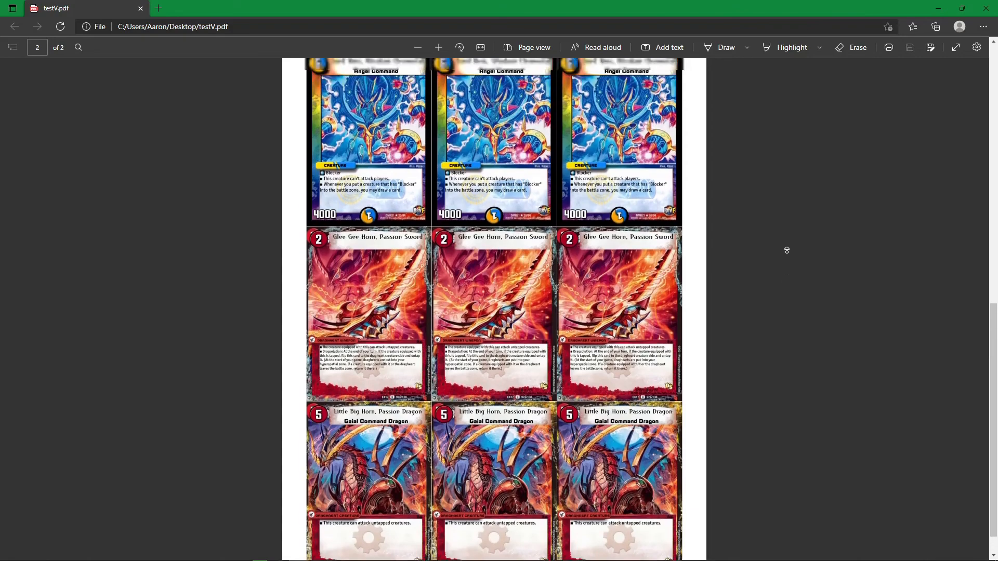
pyautogui.scroll(7, 793, 316)
pyautogui.scroll(-11, 802, 486)
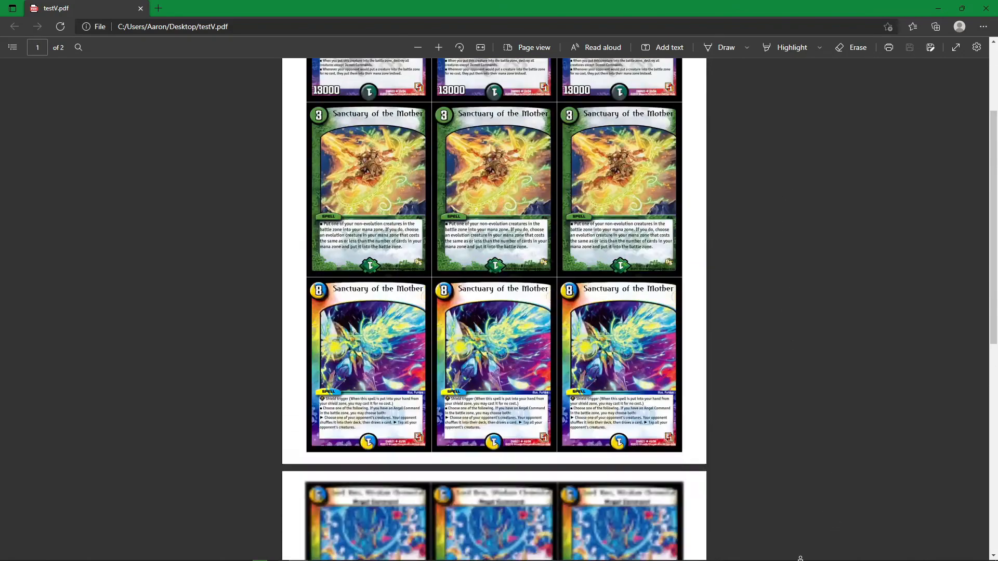
pyautogui.scroll(11, 727, 130)
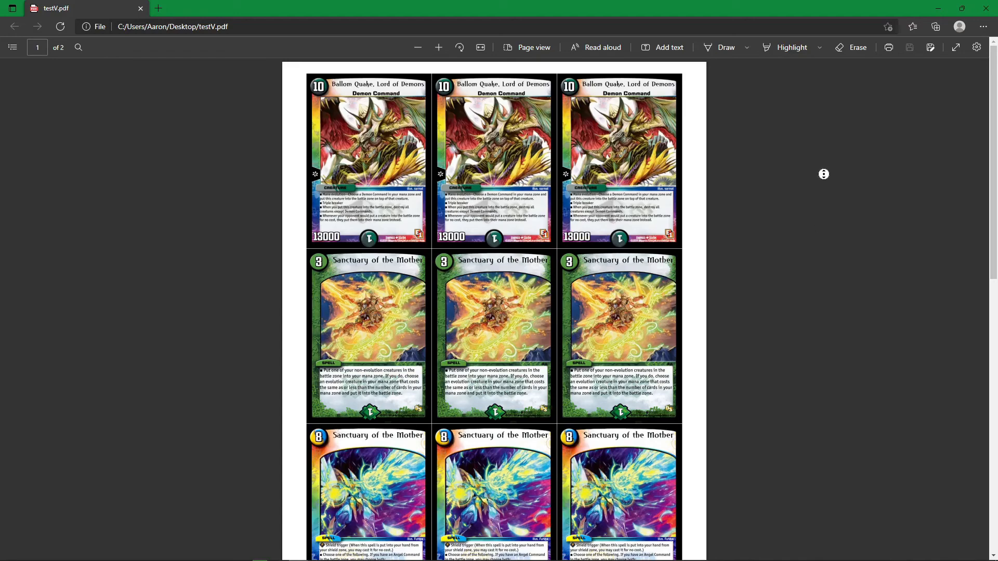
pyautogui.scroll(-11, 817, 405)
pyautogui.moveTo(991, 378); pyautogui.dragTo(995, 352)
# Step: Move the PDF window aside and open the dm30 deck PDF from the test setup folder on the desktop
pyautogui.moveTo(544, 5); pyautogui.dragTo(720, 112)
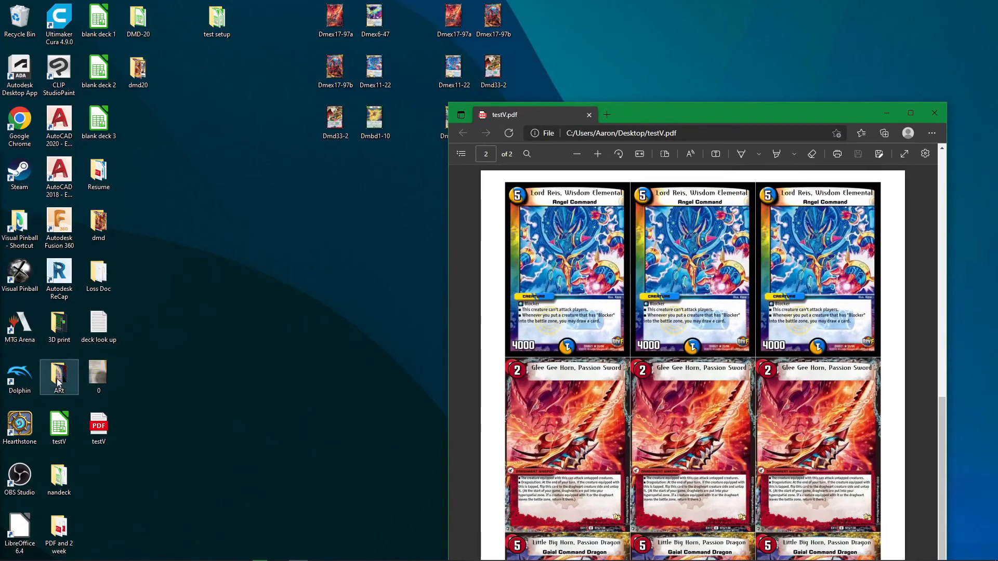
pyautogui.click(229, 21)
pyautogui.doubleClick(230, 21)
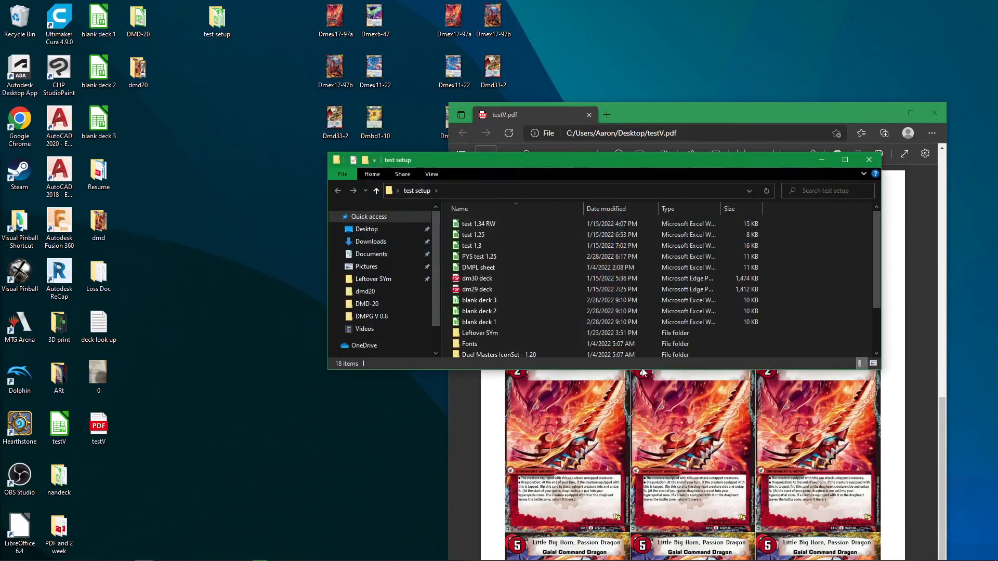
pyautogui.scroll(-2, 566, 250)
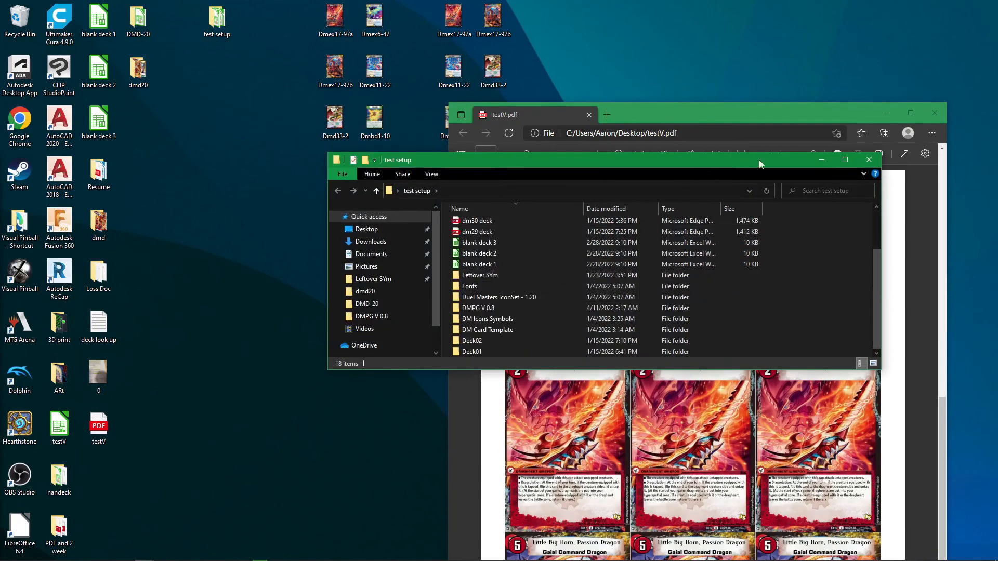
pyautogui.scroll(2, 519, 276)
pyautogui.click(481, 268)
pyautogui.doubleClick(483, 281)
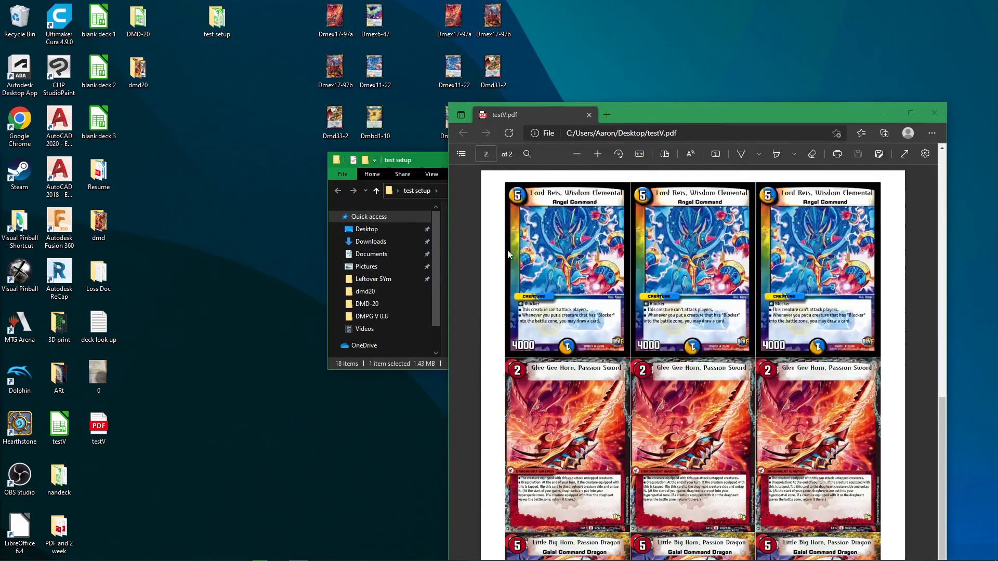
# Step: Look through the dm30 deck's card sheets from page 1 to page 4 and close the PDF window
pyautogui.scroll(-2, 653, 299)
pyautogui.scroll(6, 653, 299)
pyautogui.scroll(-1, 535, 293)
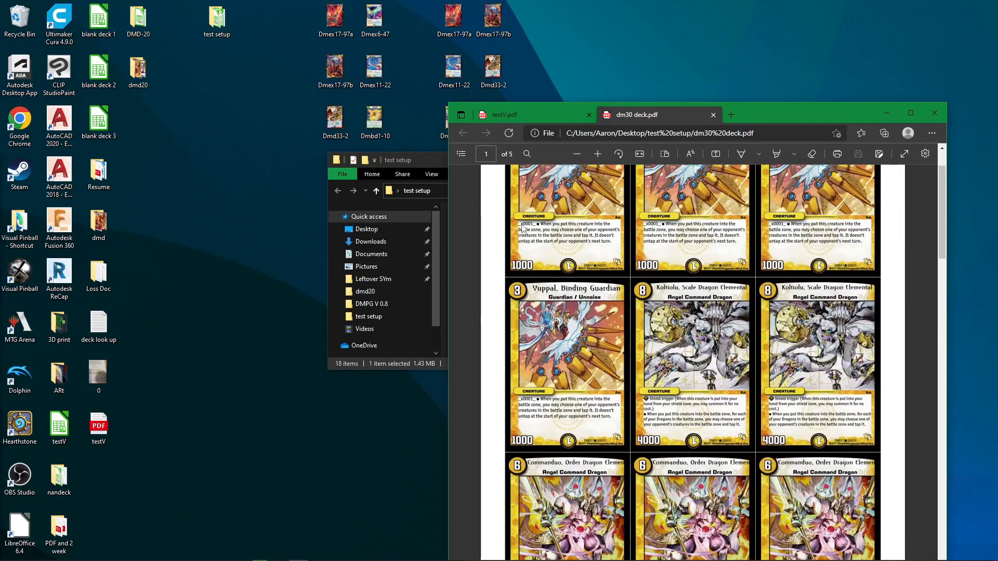
pyautogui.scroll(-5, 545, 457)
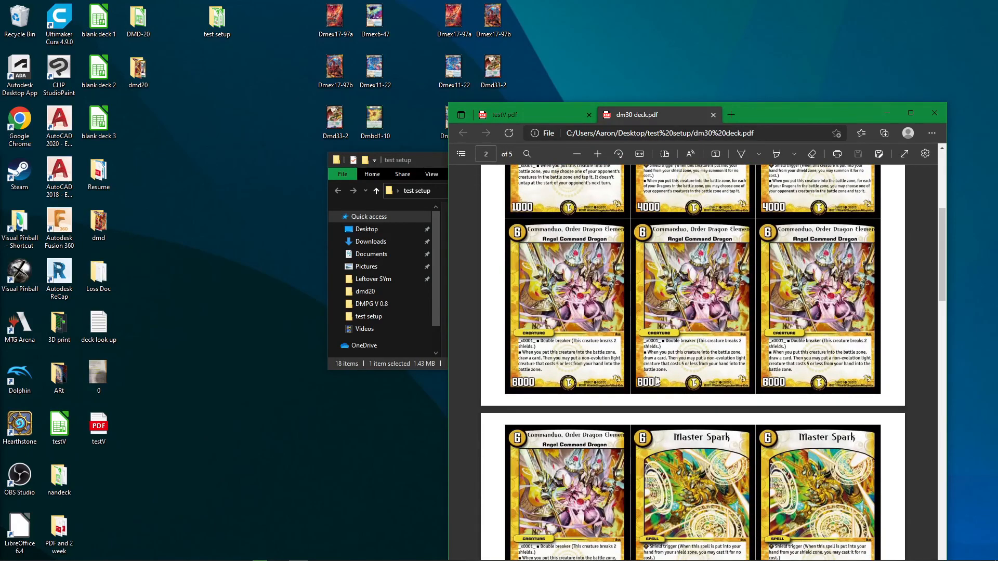
pyautogui.scroll(-6, 634, 370)
pyautogui.scroll(-18, 634, 371)
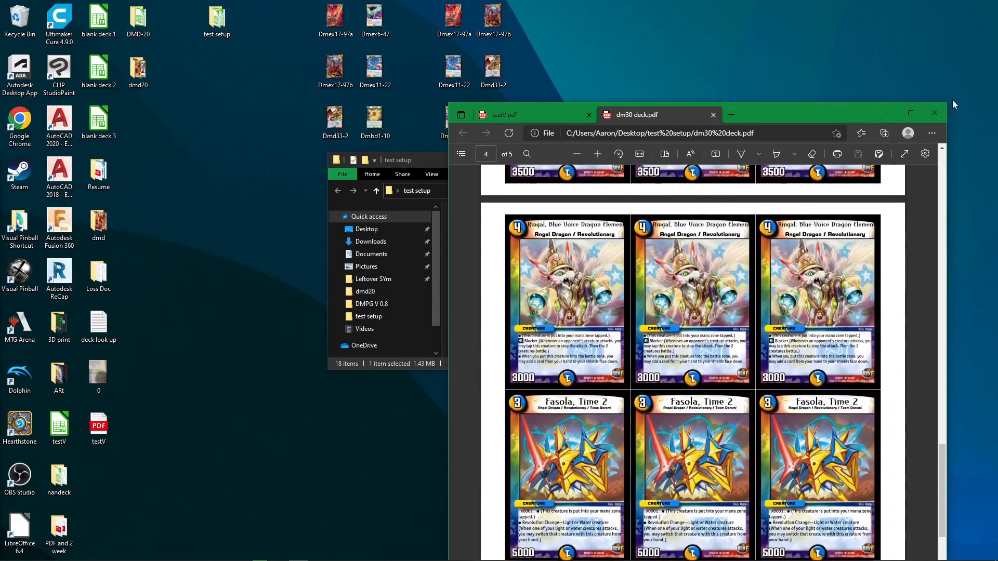
pyautogui.click(943, 120)
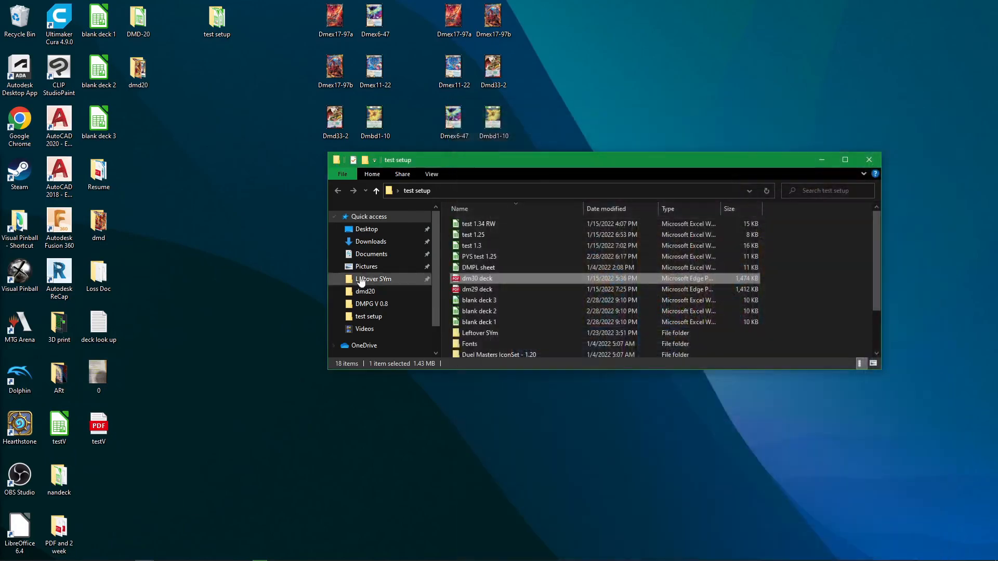
# Step: Open the dm29 deck PDF from the test setup folder, review its card sheets maximized and close it
pyautogui.doubleClick(515, 287)
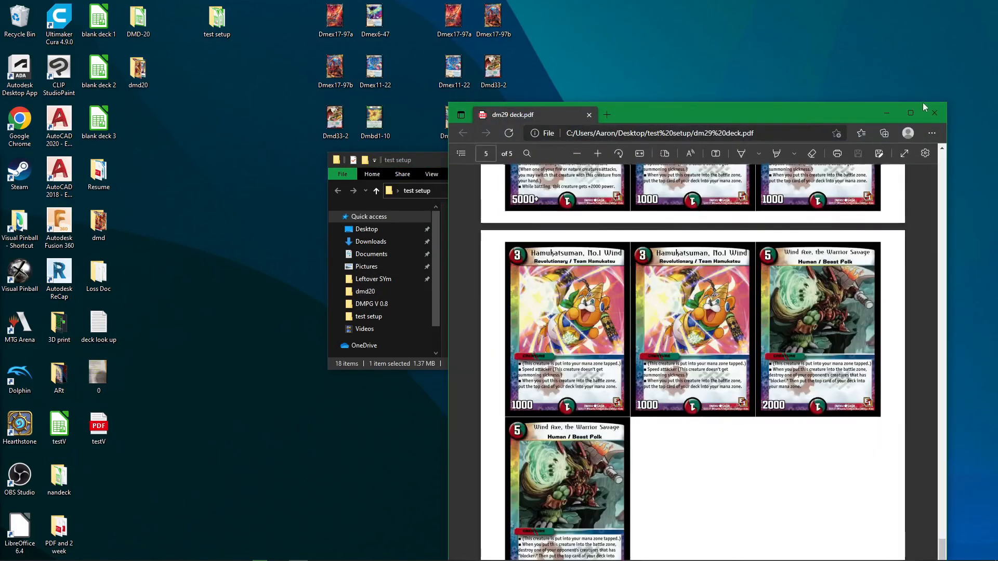
pyautogui.click(908, 116)
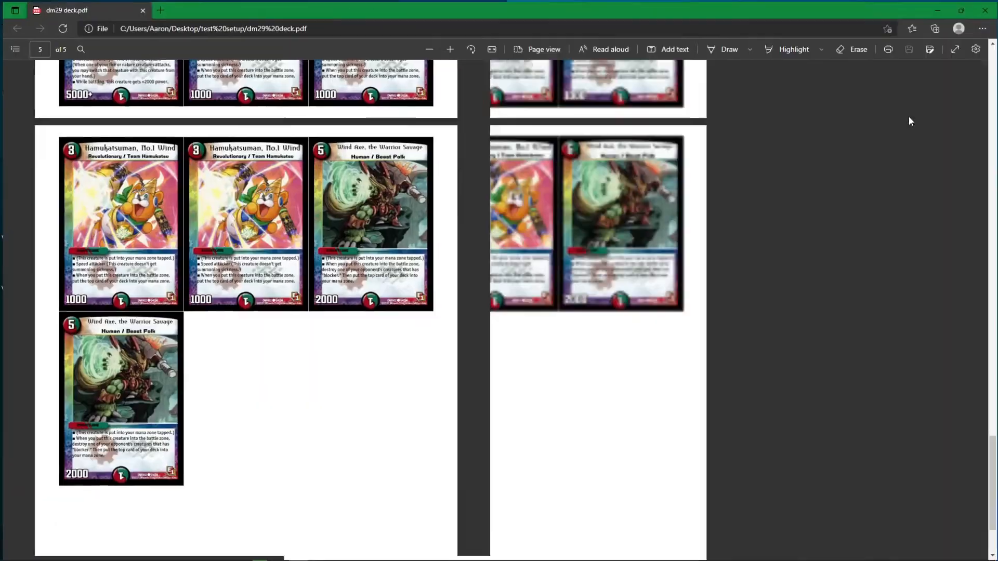
pyautogui.scroll(10, 553, 460)
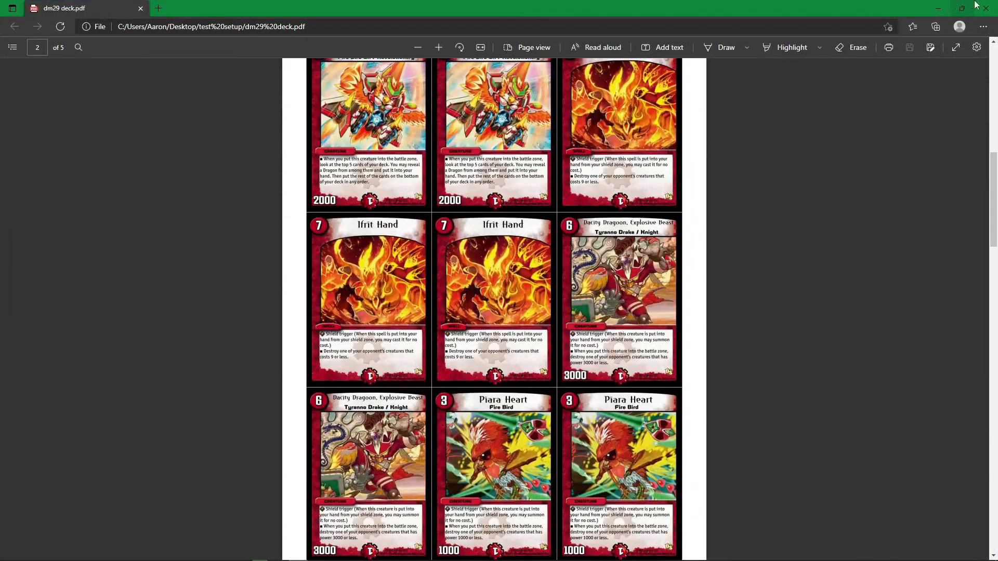
pyautogui.click(985, 8)
# Step: Open the nandeck folder on the desktop, look through its files and subfolders, and close it
pyautogui.doubleClick(61, 493)
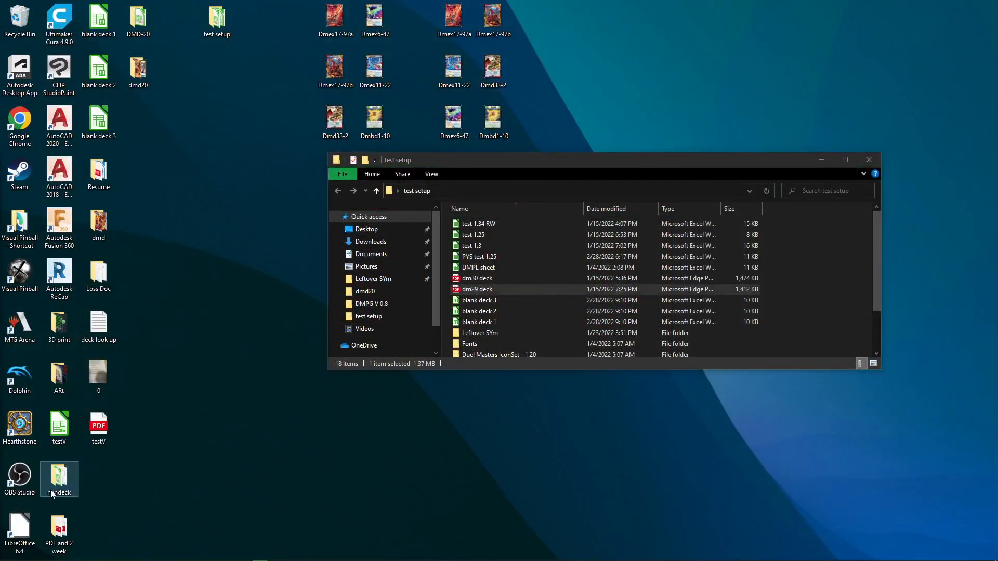
pyautogui.scroll(-2, 727, 349)
pyautogui.scroll(2, 725, 354)
pyautogui.scroll(-2, 790, 317)
pyautogui.scroll(2, 571, 249)
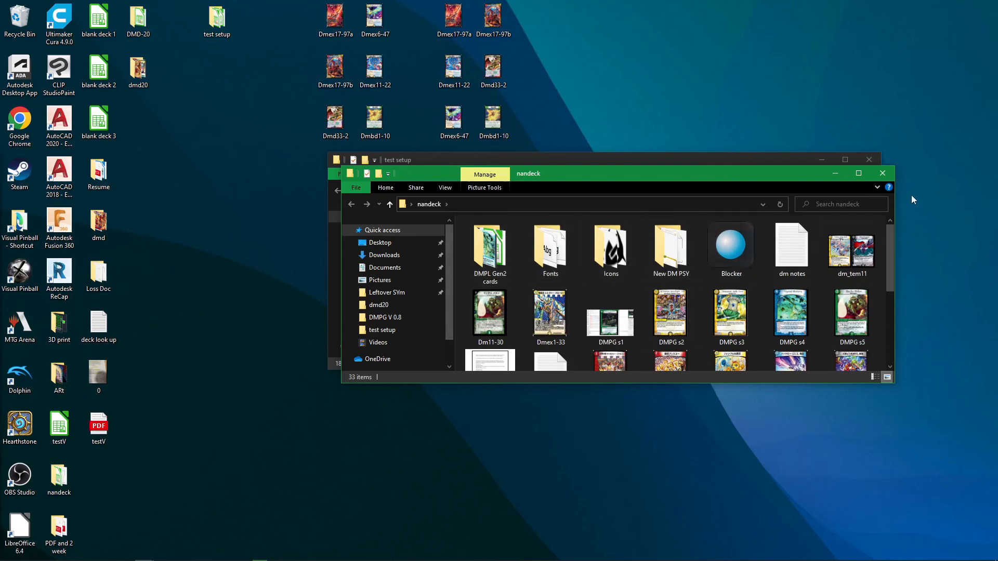
pyautogui.scroll(-3, 888, 266)
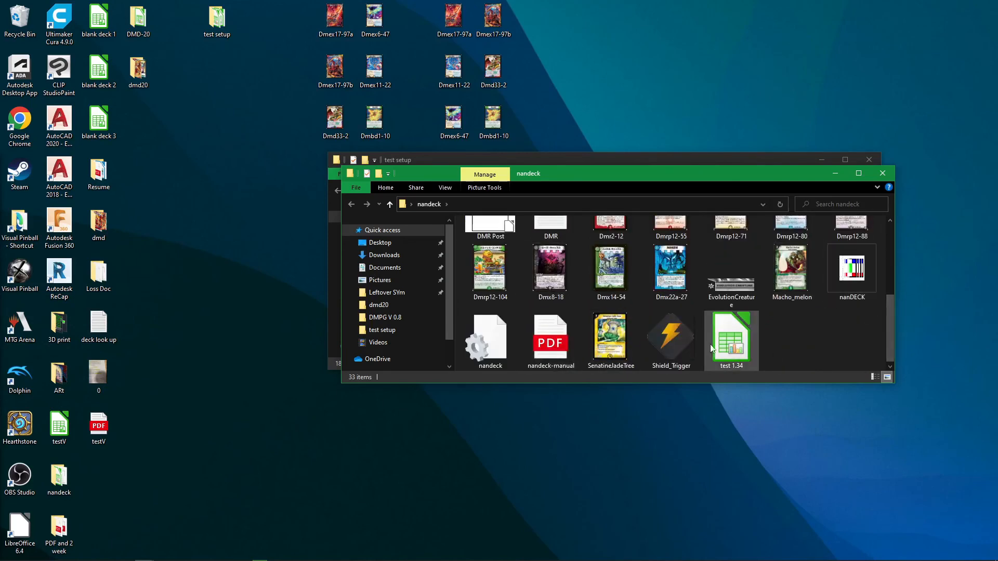
pyautogui.scroll(3, 818, 342)
pyautogui.scroll(-3, 809, 325)
pyautogui.scroll(3, 840, 354)
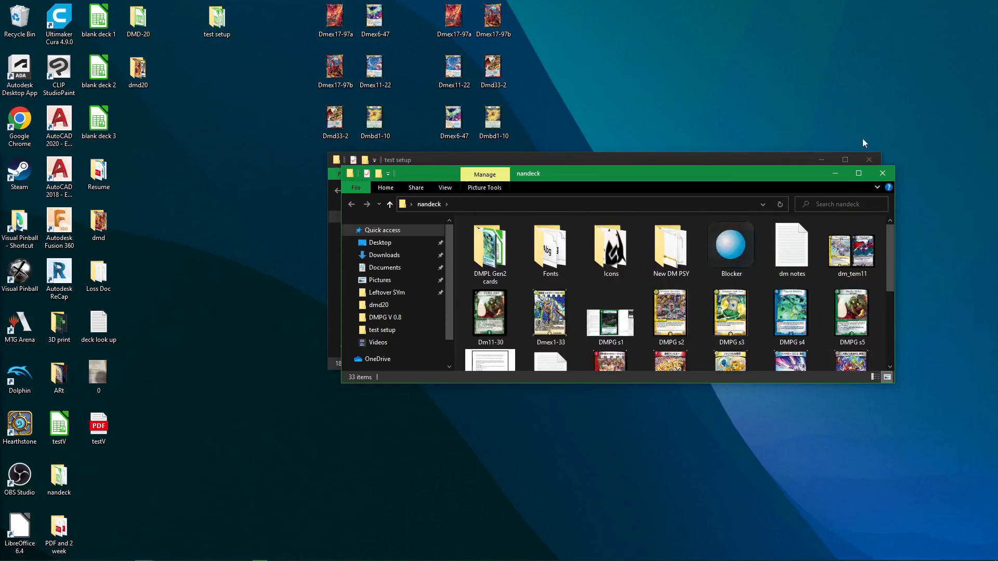
pyautogui.click(881, 175)
pyautogui.click(822, 286)
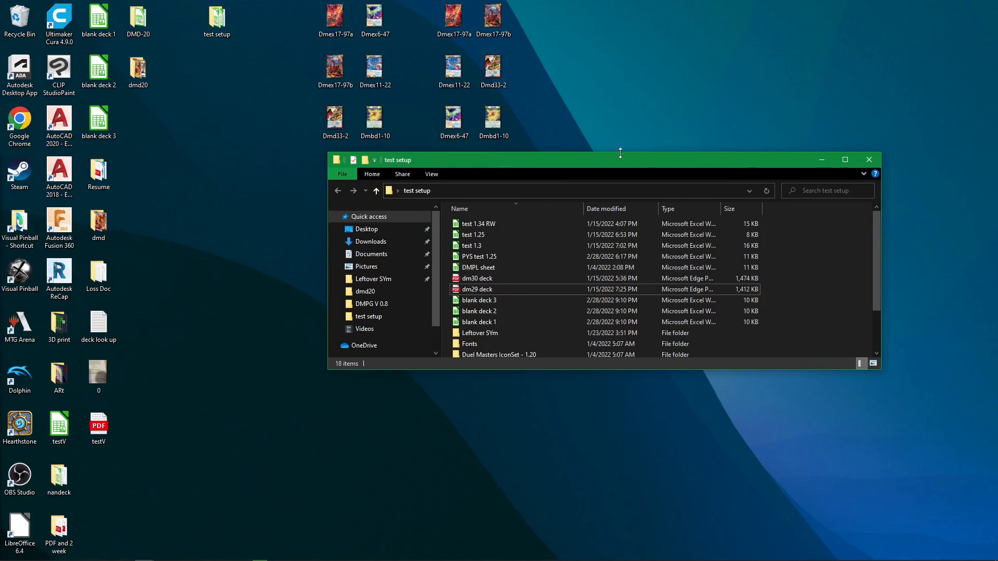
pyautogui.moveTo(617, 160); pyautogui.dragTo(404, 280)
pyautogui.moveTo(667, 354); pyautogui.dragTo(568, 354)
pyautogui.moveTo(442, 284); pyautogui.dragTo(850, 19)
pyautogui.moveTo(424, 338); pyautogui.dragTo(212, 67)
pyautogui.moveTo(513, 292); pyautogui.dragTo(266, 2)
pyautogui.click(346, 168)
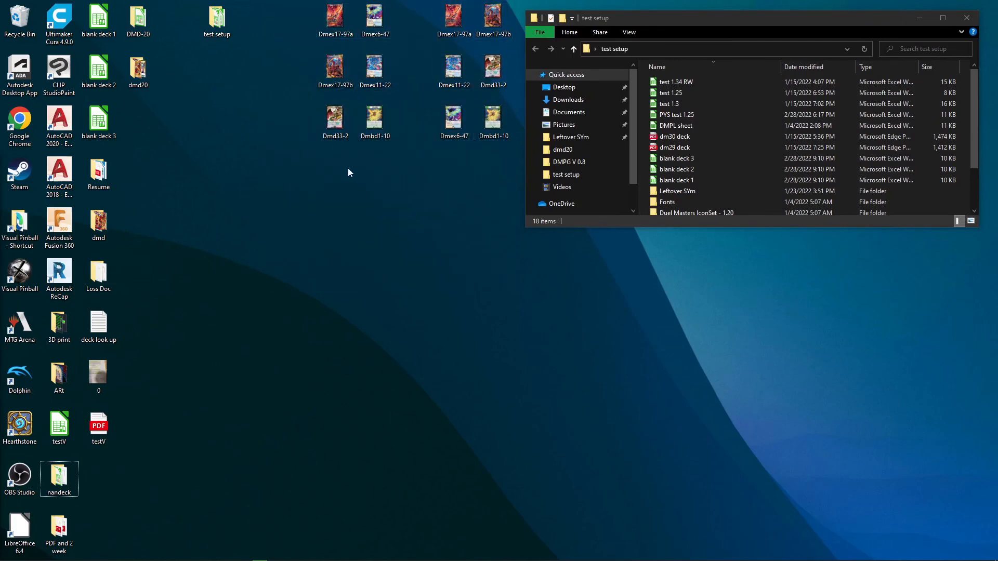
pyautogui.moveTo(732, 20); pyautogui.dragTo(476, 105)
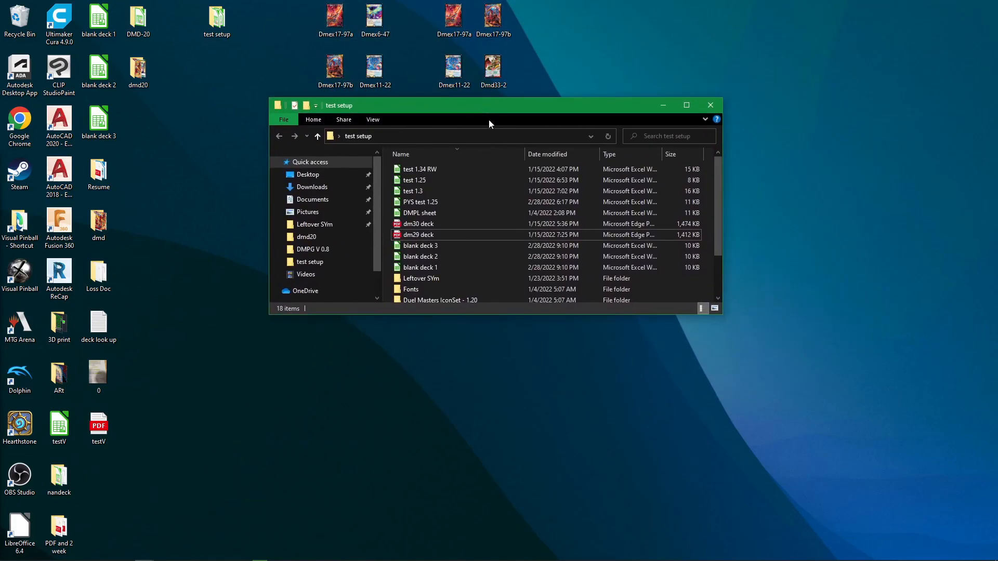
pyautogui.moveTo(480, 124); pyautogui.dragTo(500, 176)
pyautogui.moveTo(569, 115); pyautogui.dragTo(308, 3)
pyautogui.moveTo(588, 144); pyautogui.dragTo(307, 1)
pyautogui.click(652, 67)
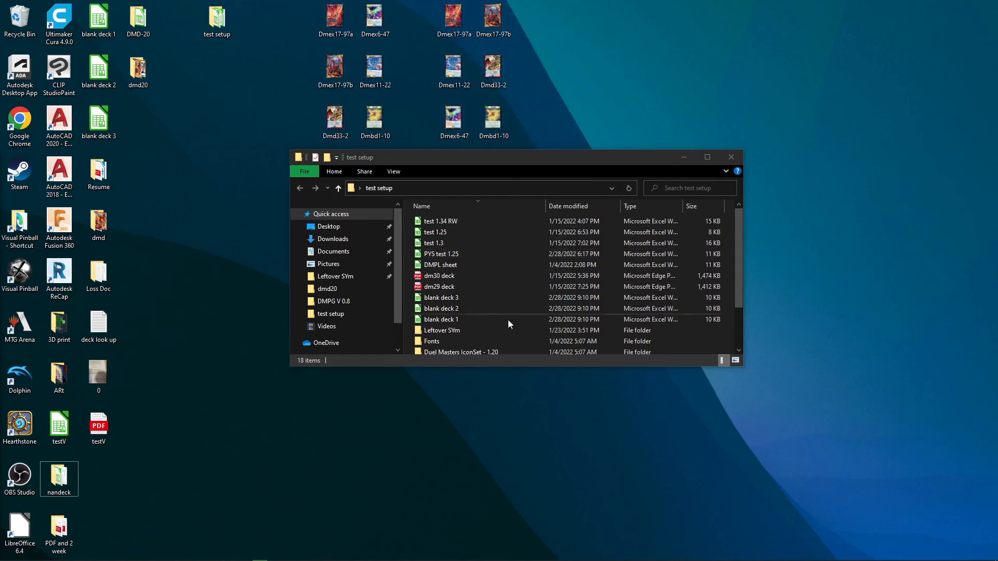
# Step: Switch back to nanDECK and compare the Little Big Horn, Glee Gee Horn and Lord Reis cards in the enlarged preview
pyautogui.click(261, 553)
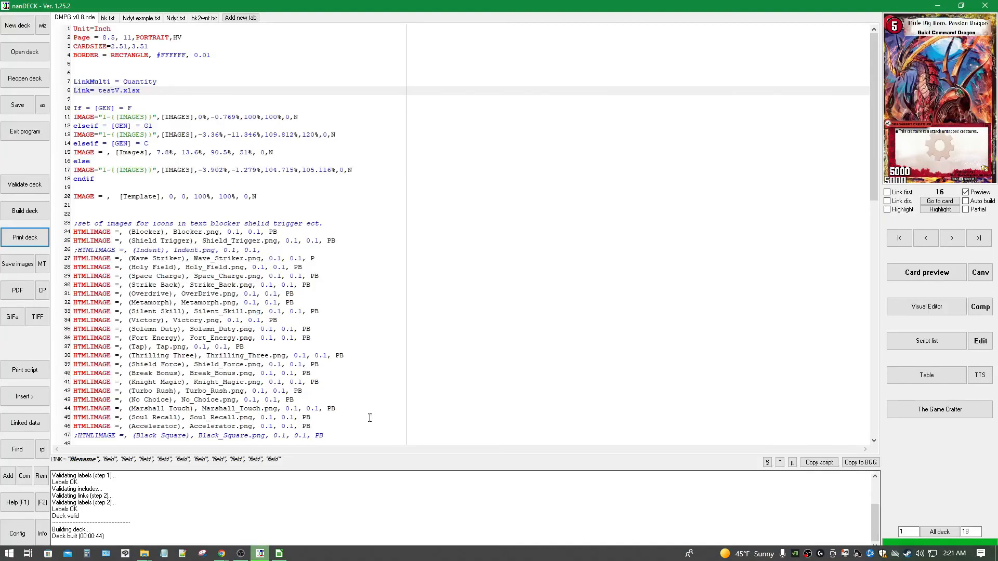
pyautogui.click(930, 275)
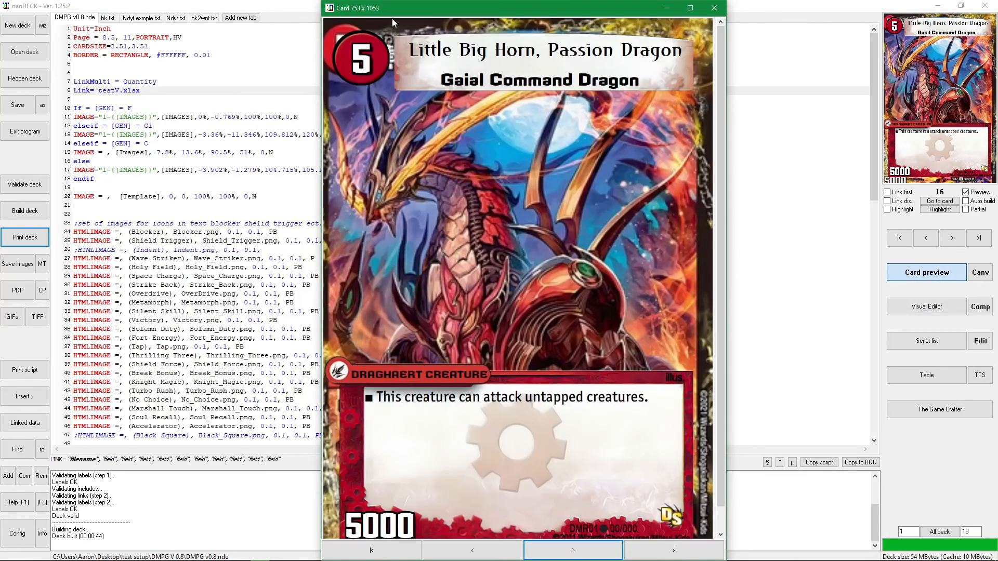
pyautogui.click(470, 549)
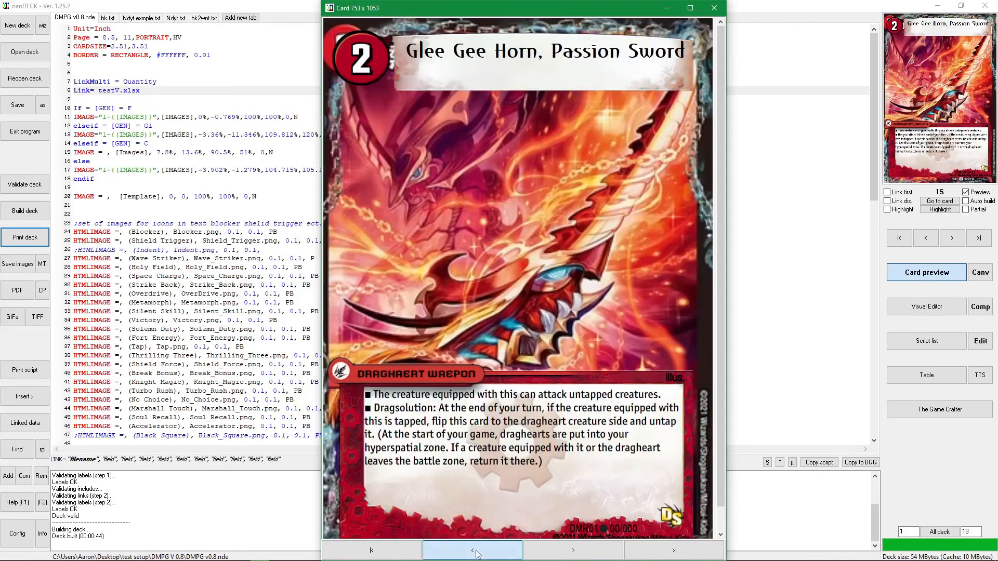
pyautogui.click(567, 552)
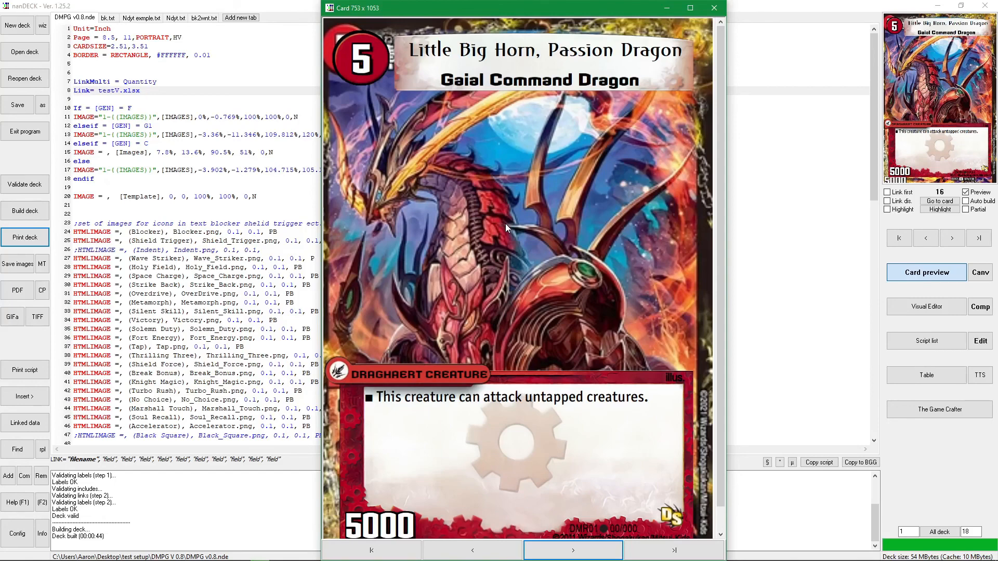
pyautogui.click(500, 556)
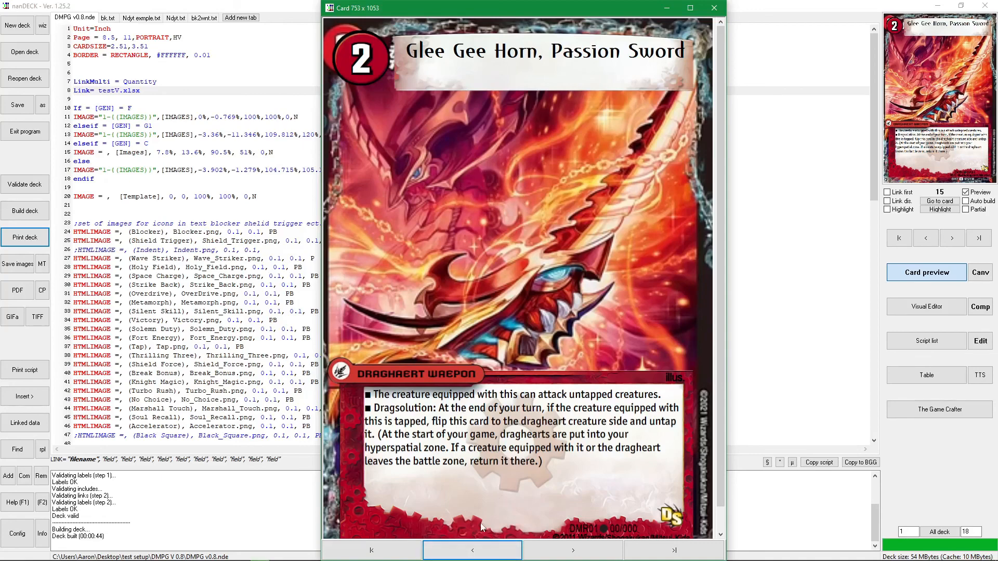
pyautogui.click(494, 554)
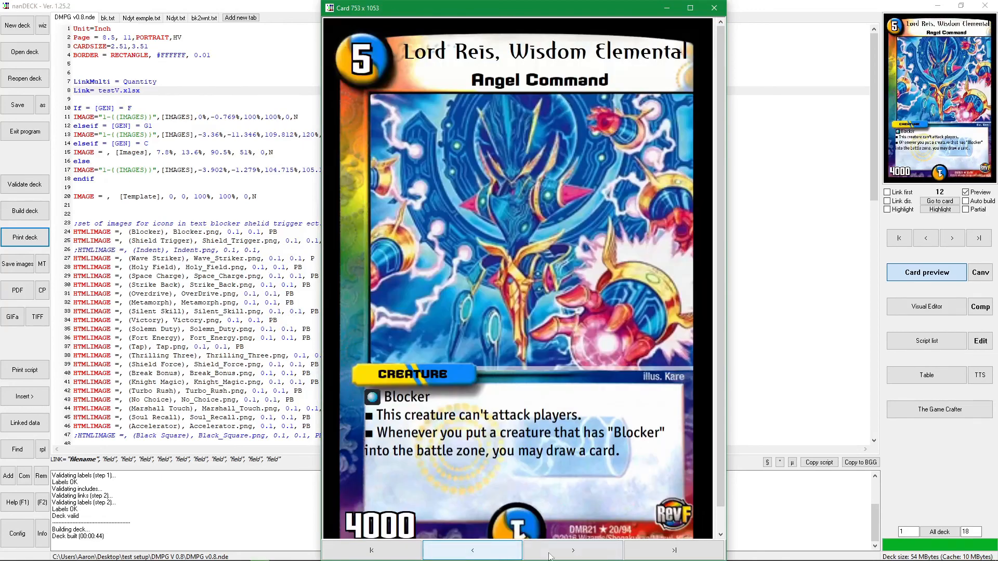
# Step: Flip between the neighbouring card and Lord Reis, Wisdom Elemental in the enlarged preview and close the preview
pyautogui.click(565, 556)
pyautogui.click(473, 551)
pyautogui.click(715, 7)
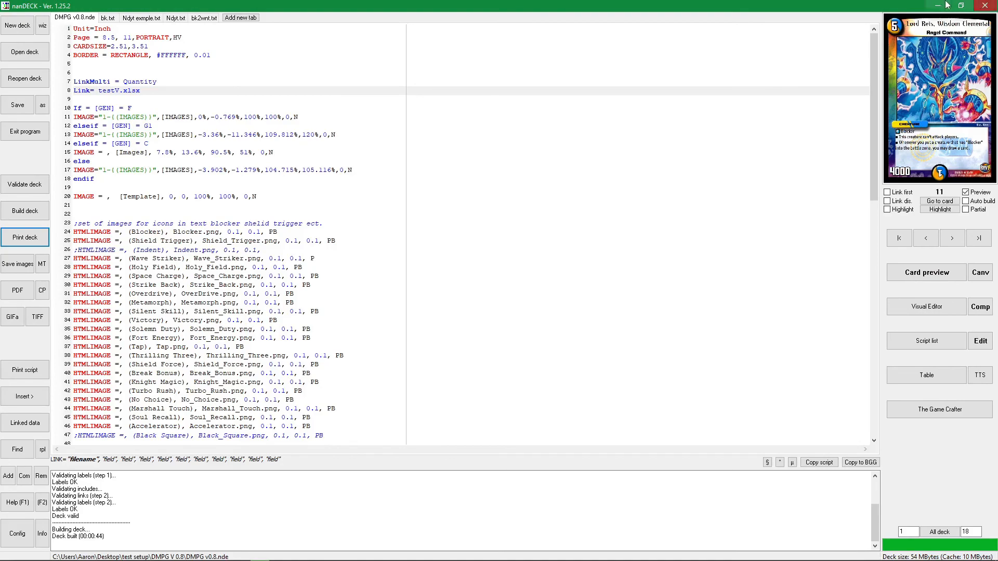
pyautogui.moveTo(829, 5)
pyautogui.mouseDown()
pyautogui.moveTo(707, 358)
pyautogui.moveTo(818, 5)
pyautogui.mouseUp()
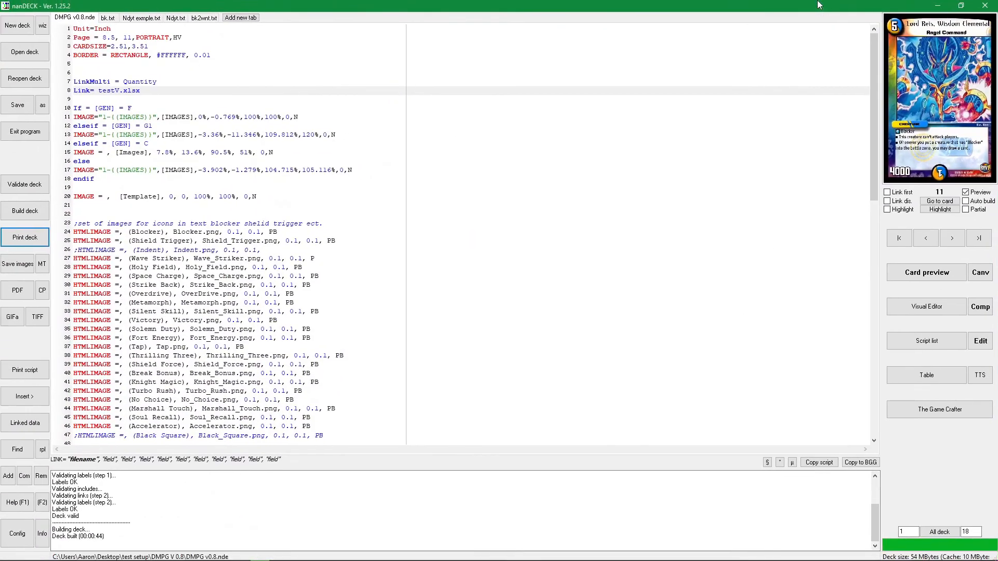
pyautogui.moveTo(874, 79)
pyautogui.mouseDown()
pyautogui.moveTo(874, 317)
pyautogui.moveTo(873, 78)
pyautogui.mouseUp()
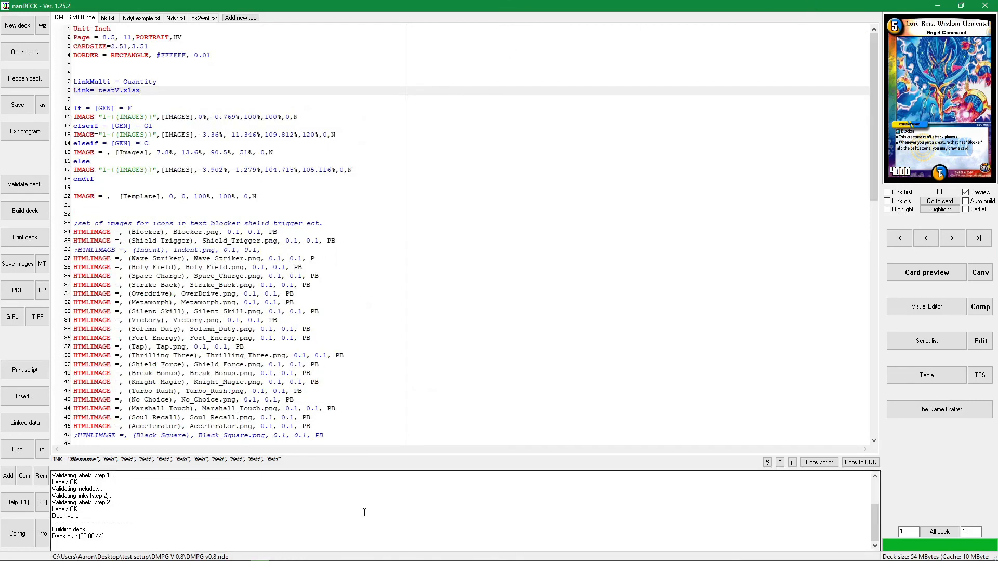
# Step: Look through the DMPG v0.8 script from the page setup down to the title, cost, text and power font settings
pyautogui.moveTo(358, 426); pyautogui.dragTo(338, 74)
pyautogui.click(339, 74)
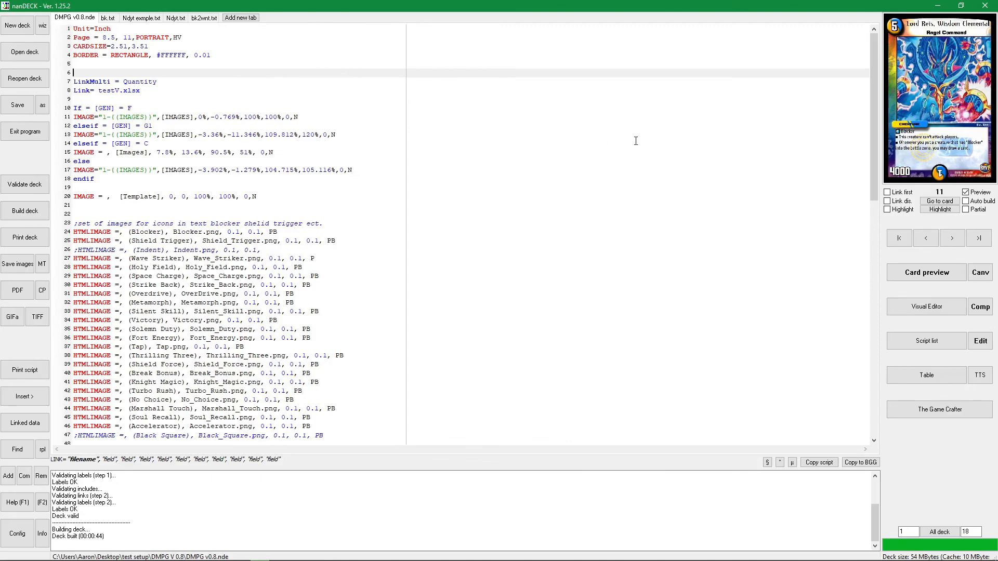
pyautogui.scroll(-13, 340, 188)
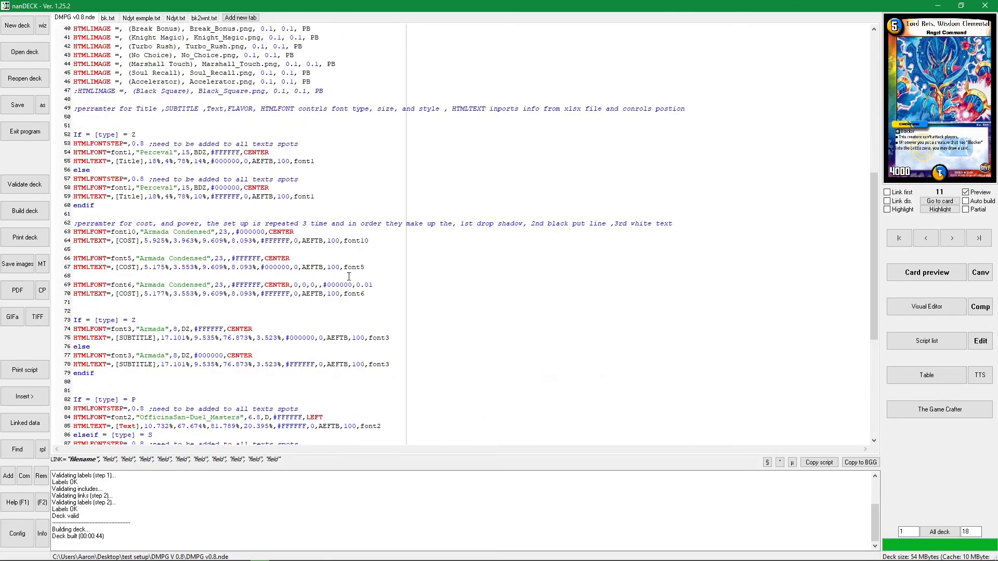
pyautogui.scroll(-9, 348, 260)
pyautogui.scroll(20, 362, 331)
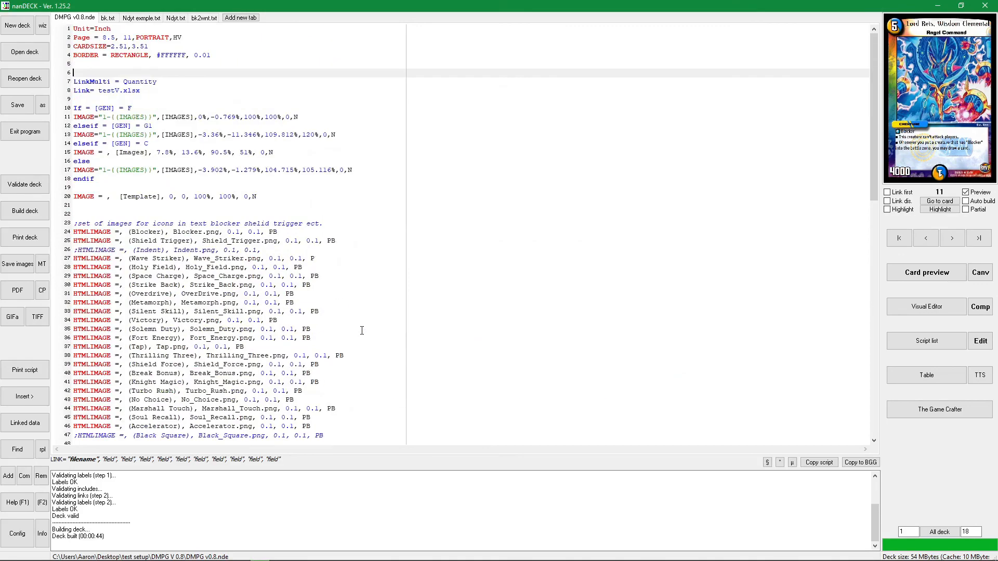
pyautogui.scroll(-20, 361, 331)
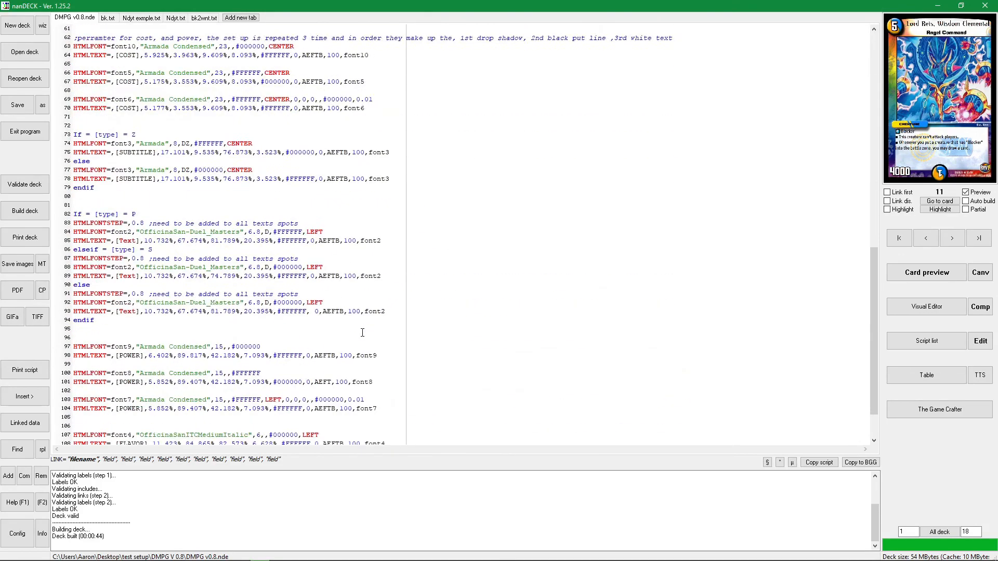
pyautogui.scroll(14, 362, 335)
pyautogui.scroll(6, 363, 335)
# Step: Examine the script's opening section with the page setup, linked spreadsheet, image conditions and icon definitions
pyautogui.moveTo(361, 434); pyautogui.dragTo(83, 29)
pyautogui.click(231, 118)
pyautogui.click(114, 57)
pyautogui.moveTo(288, 92); pyautogui.dragTo(292, 99)
pyautogui.click(306, 198)
pyautogui.click(229, 83)
pyautogui.click(229, 64)
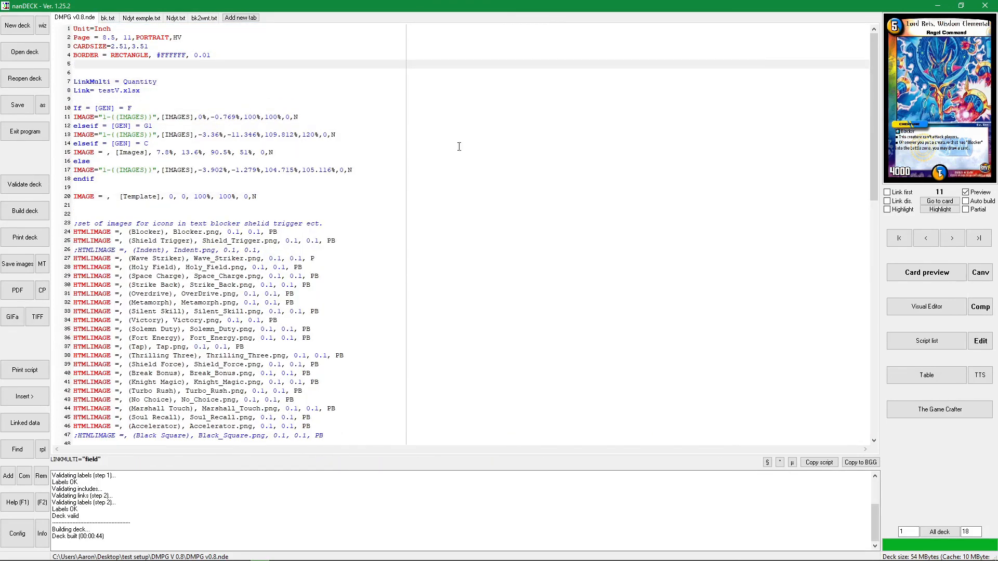
# Step: Reopen the enlarged card preview and inspect the Lord Reis, Wisdom Elemental card
pyautogui.click(944, 274)
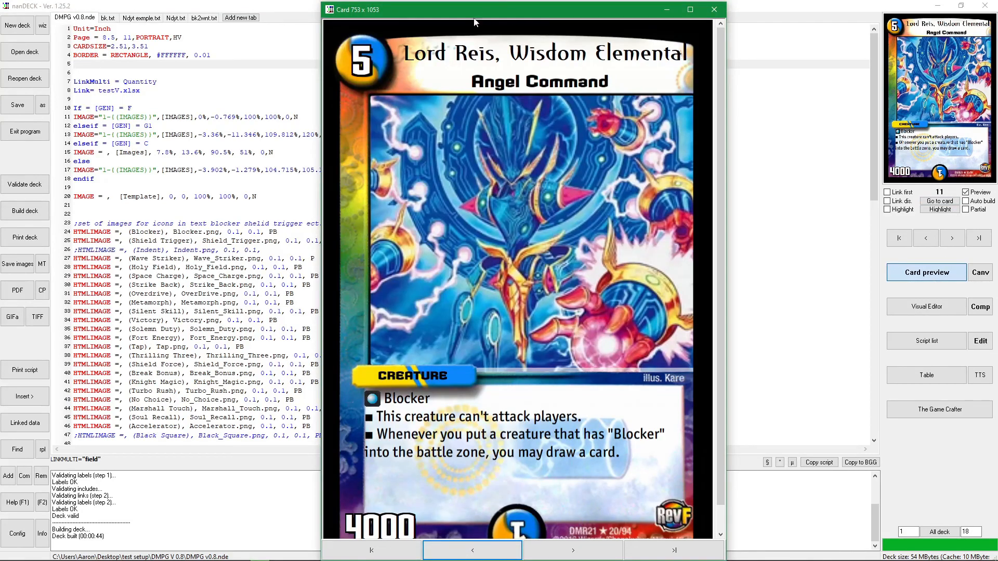
pyautogui.scroll(-1, 591, 373)
pyautogui.scroll(1, 592, 373)
pyautogui.moveTo(720, 113); pyautogui.dragTo(719, 45)
pyautogui.moveTo(719, 211); pyautogui.dragTo(702, 86)
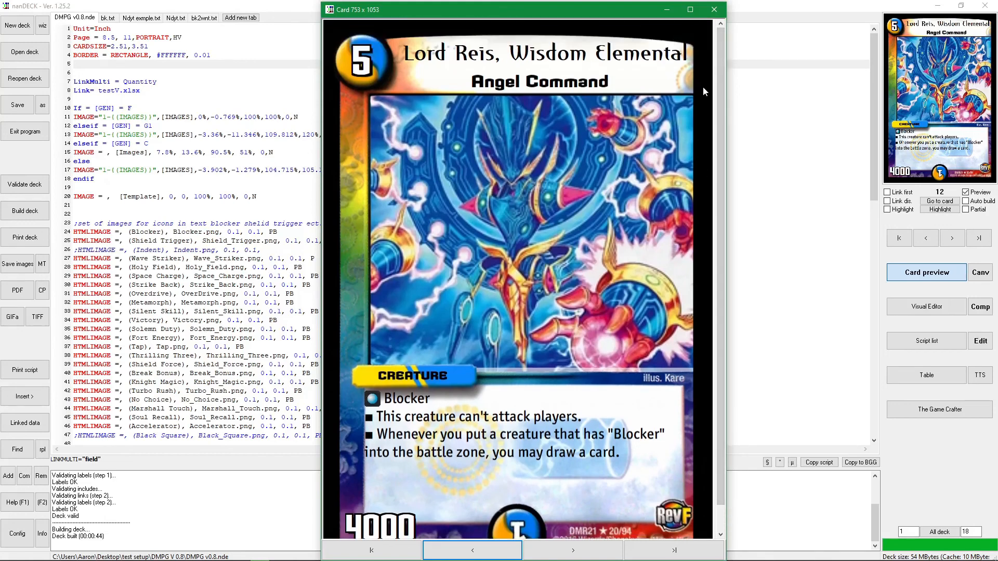